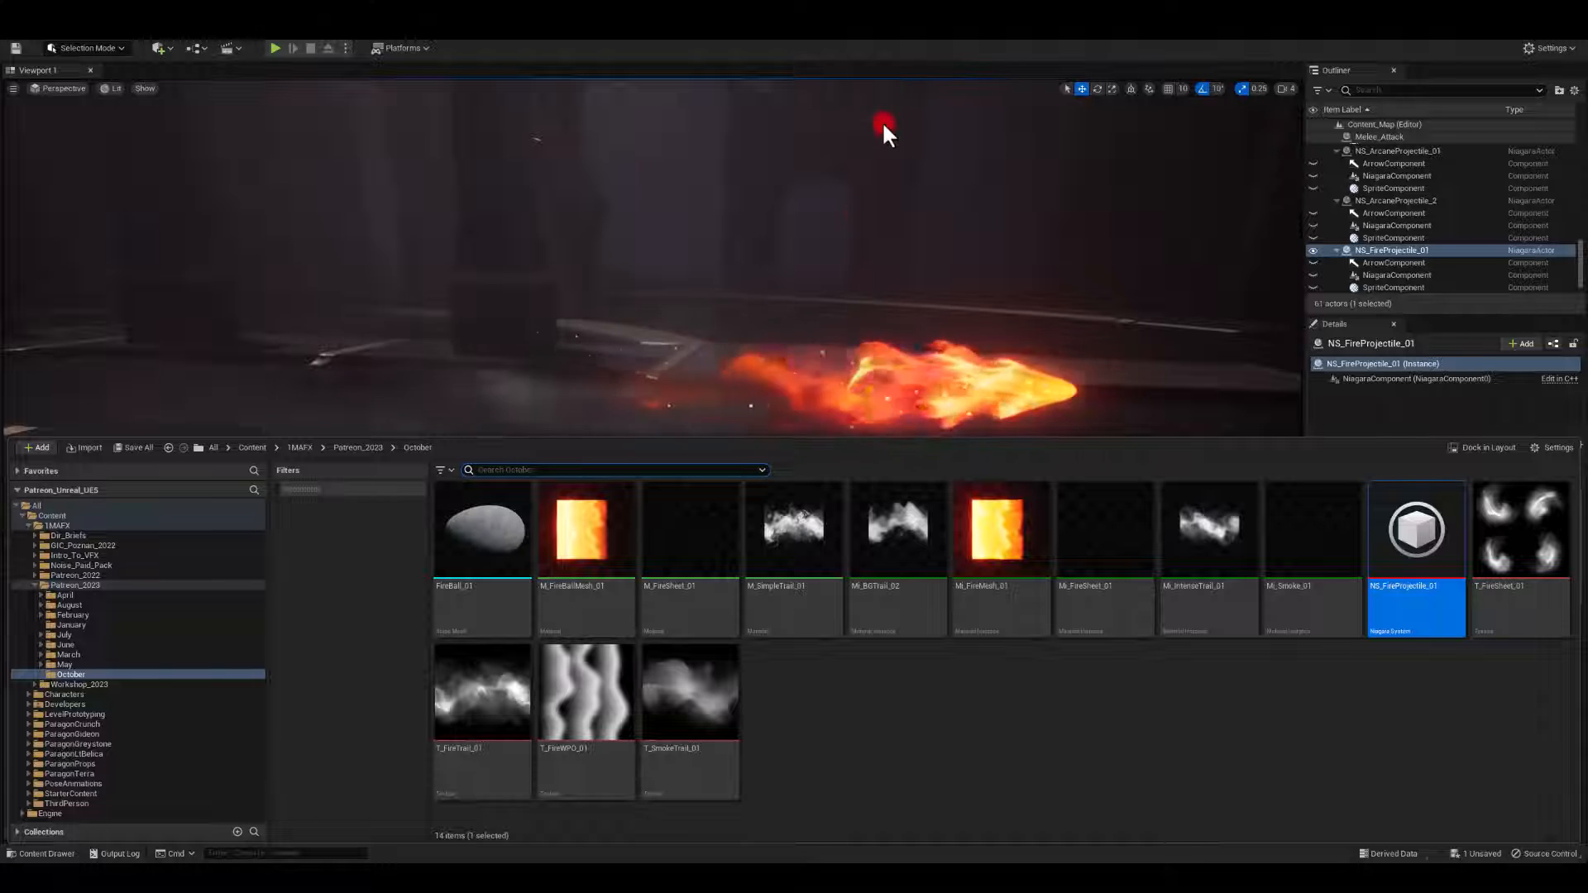
{"action": "key", "text": "ctrl+space"}
{"action": "key", "text": "ctrl+space"}
{"action": "key", "text": "ctrl+space"}
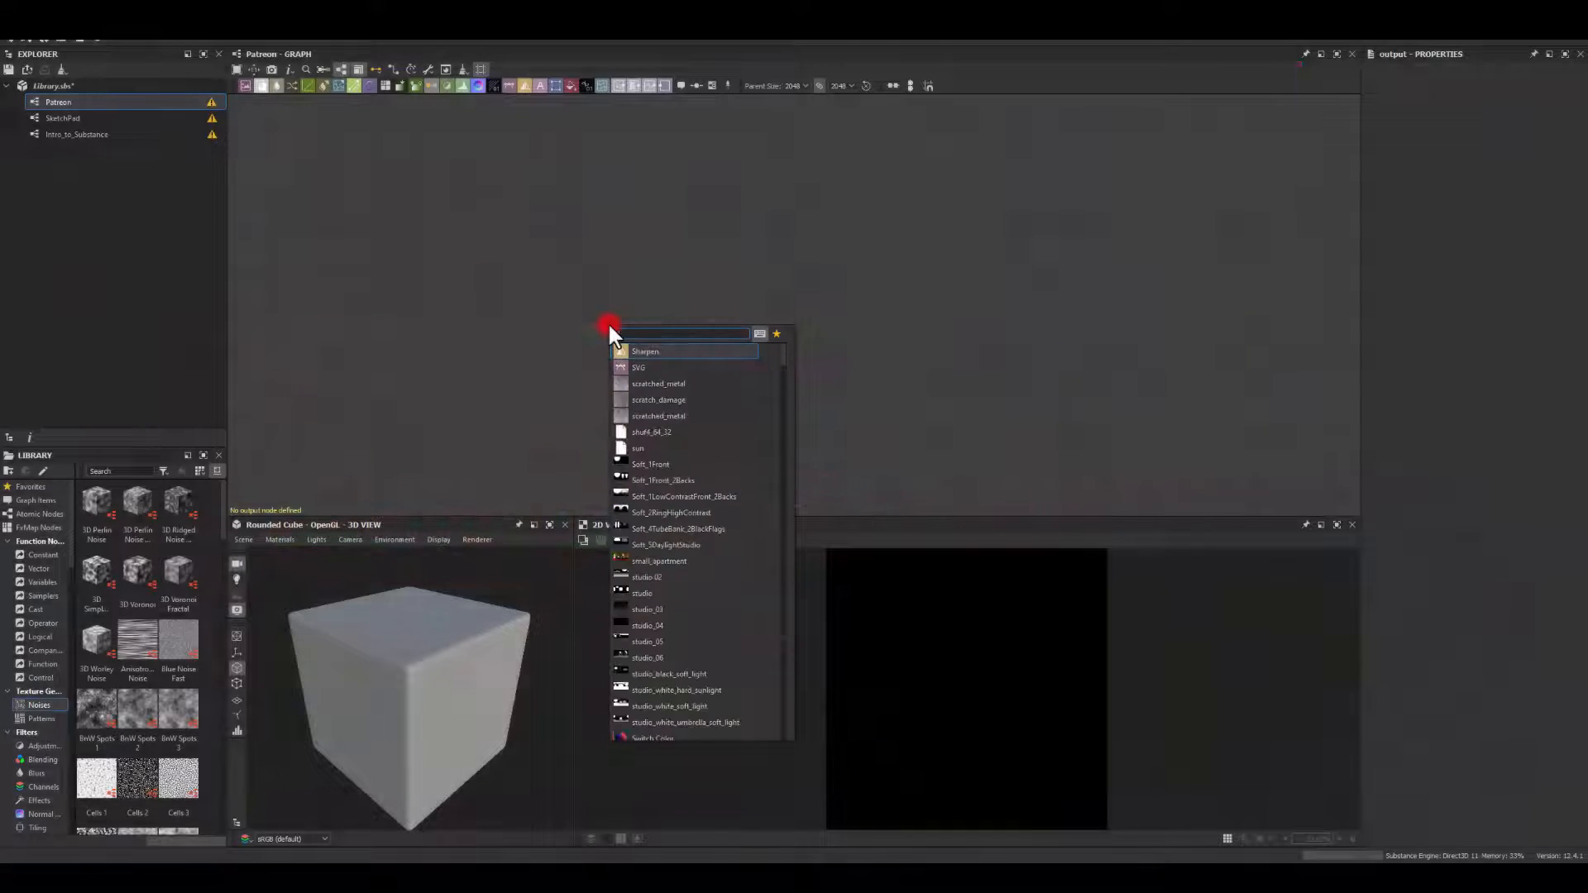
In Substance 3D Designer, add a Shape node with the Paraboloid pattern and set its X size to 0.57.
{"action": "type", "text": "shape"}
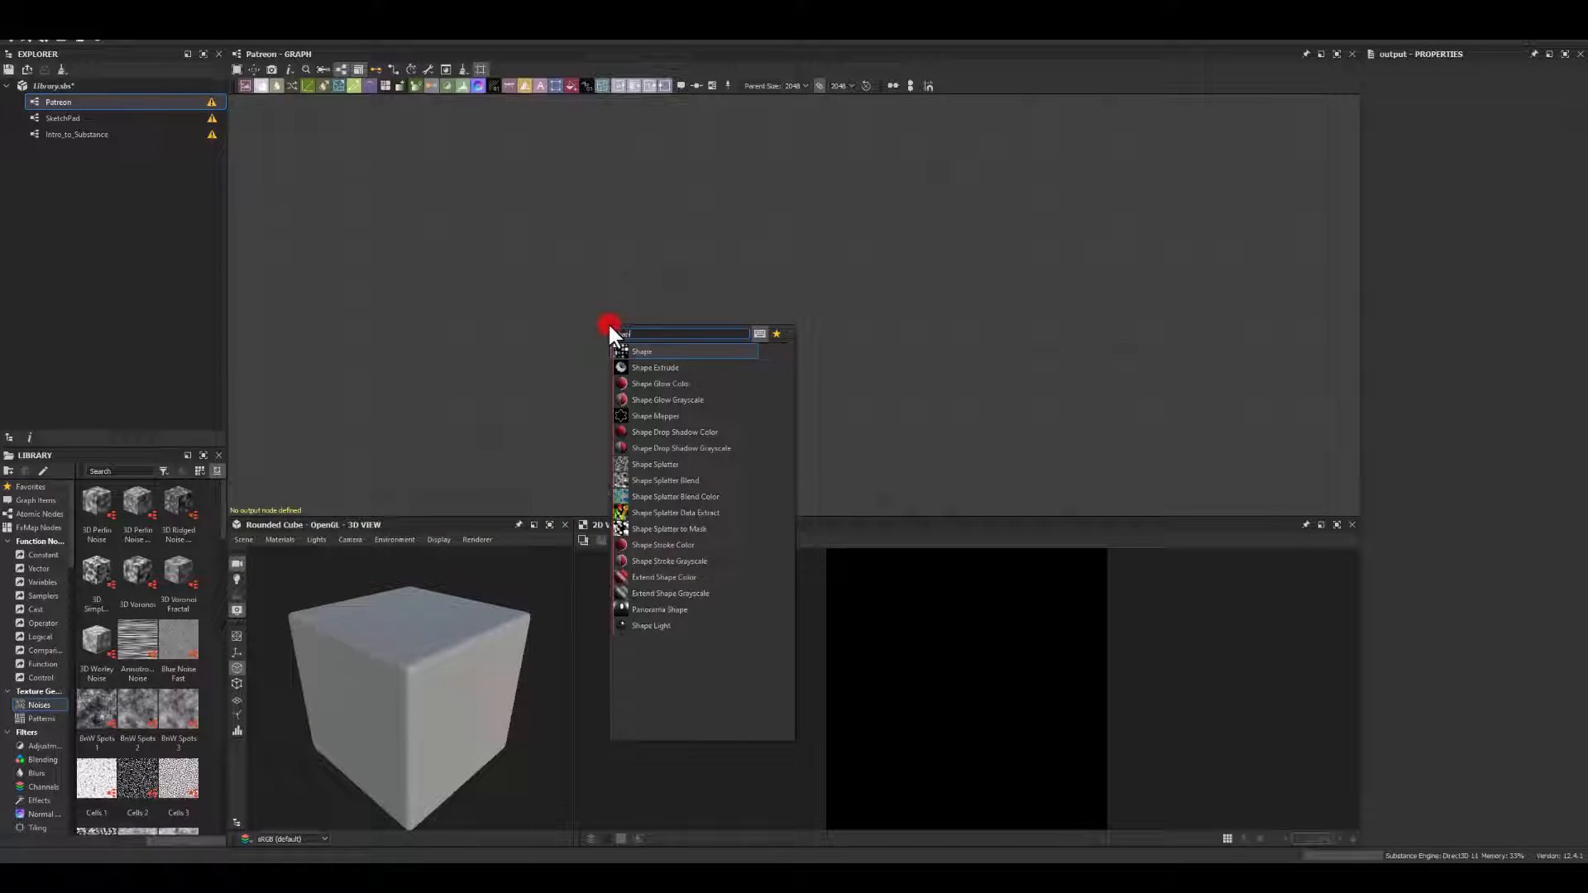
{"action": "key", "text": "Return"}
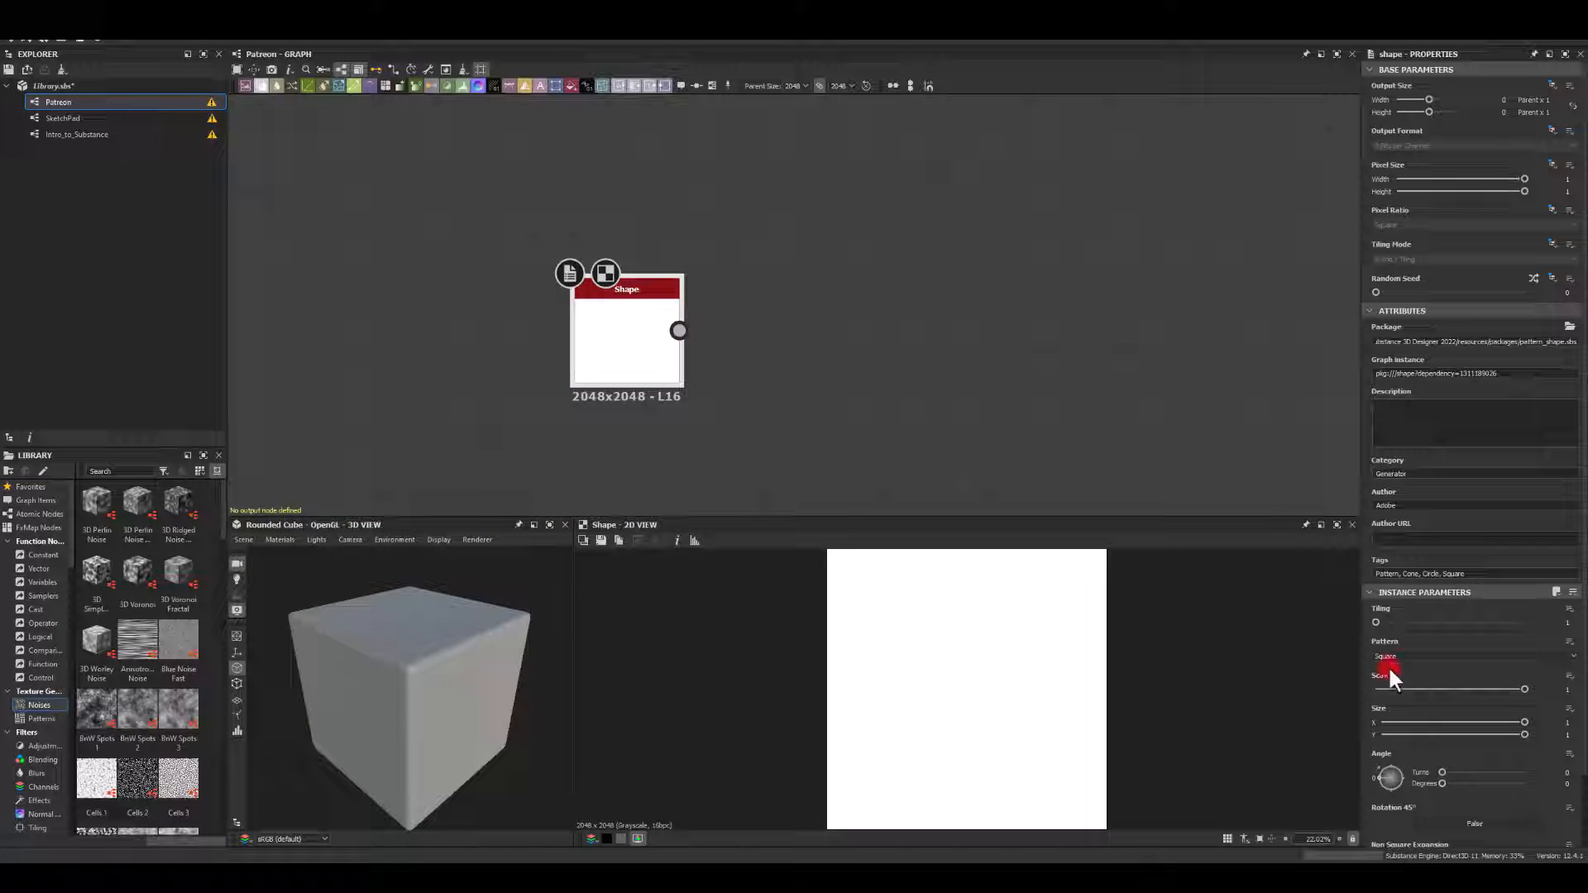
{"action": "left_click", "coordinate": [1397, 657]}
{"action": "left_click", "coordinate": [1397, 683]}
{"action": "left_click", "coordinate": [1481, 722]}
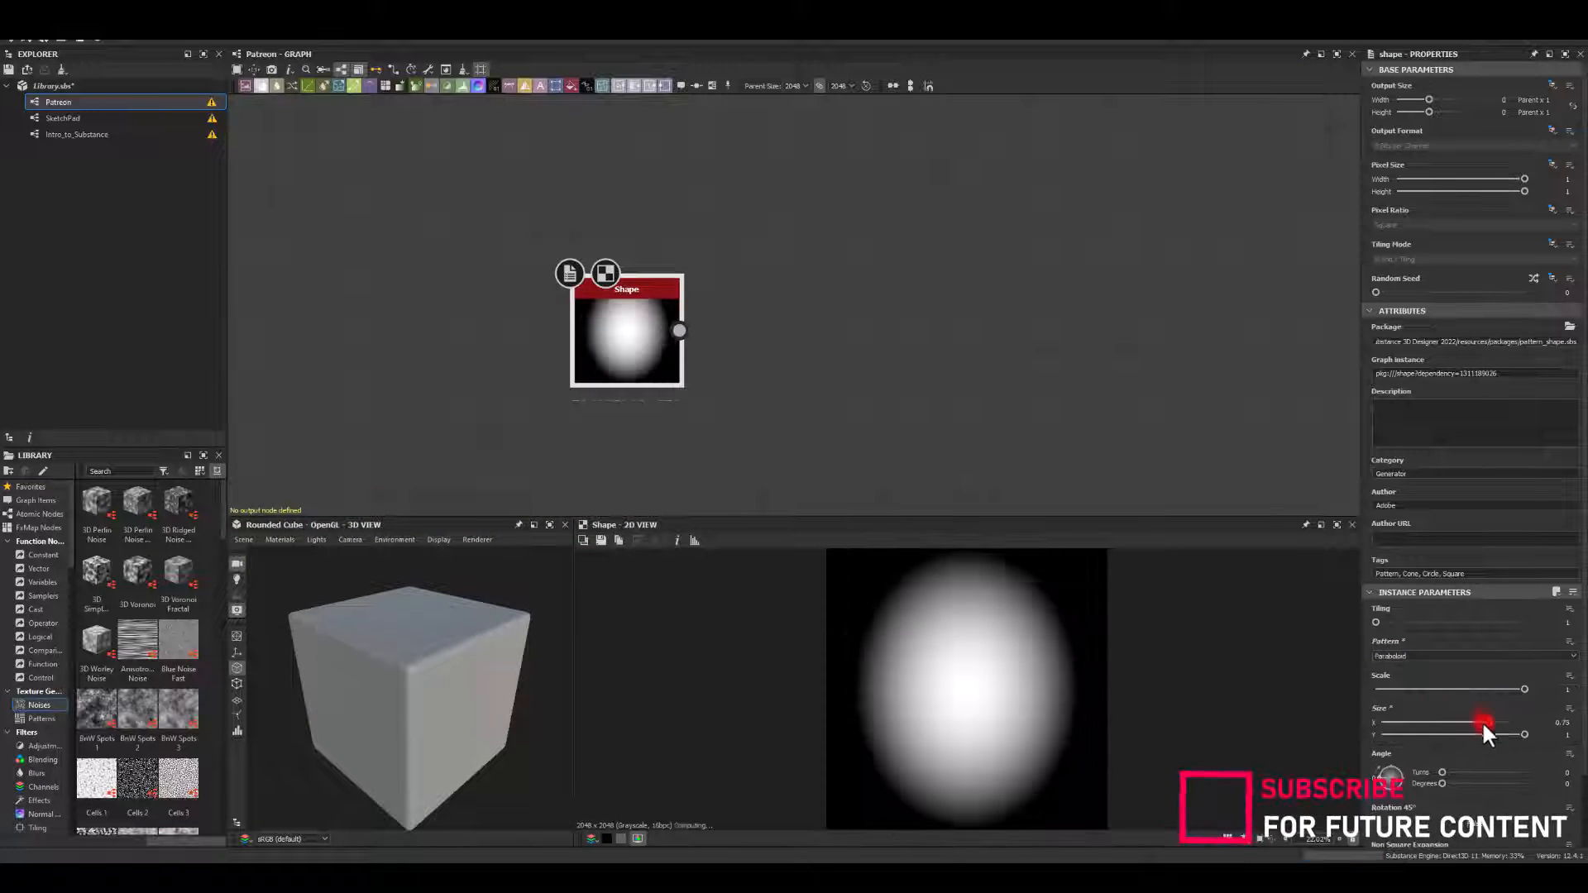
{"action": "mouse_move", "coordinate": [1481, 721]}
{"action": "left_mouse_down"}
{"action": "mouse_move", "coordinate": [1445, 722]}
{"action": "mouse_move", "coordinate": [1464, 721]}
{"action": "left_mouse_up"}
{"action": "left_click_drag", "start_coordinate": [633, 348], "coordinate": [405, 271]}
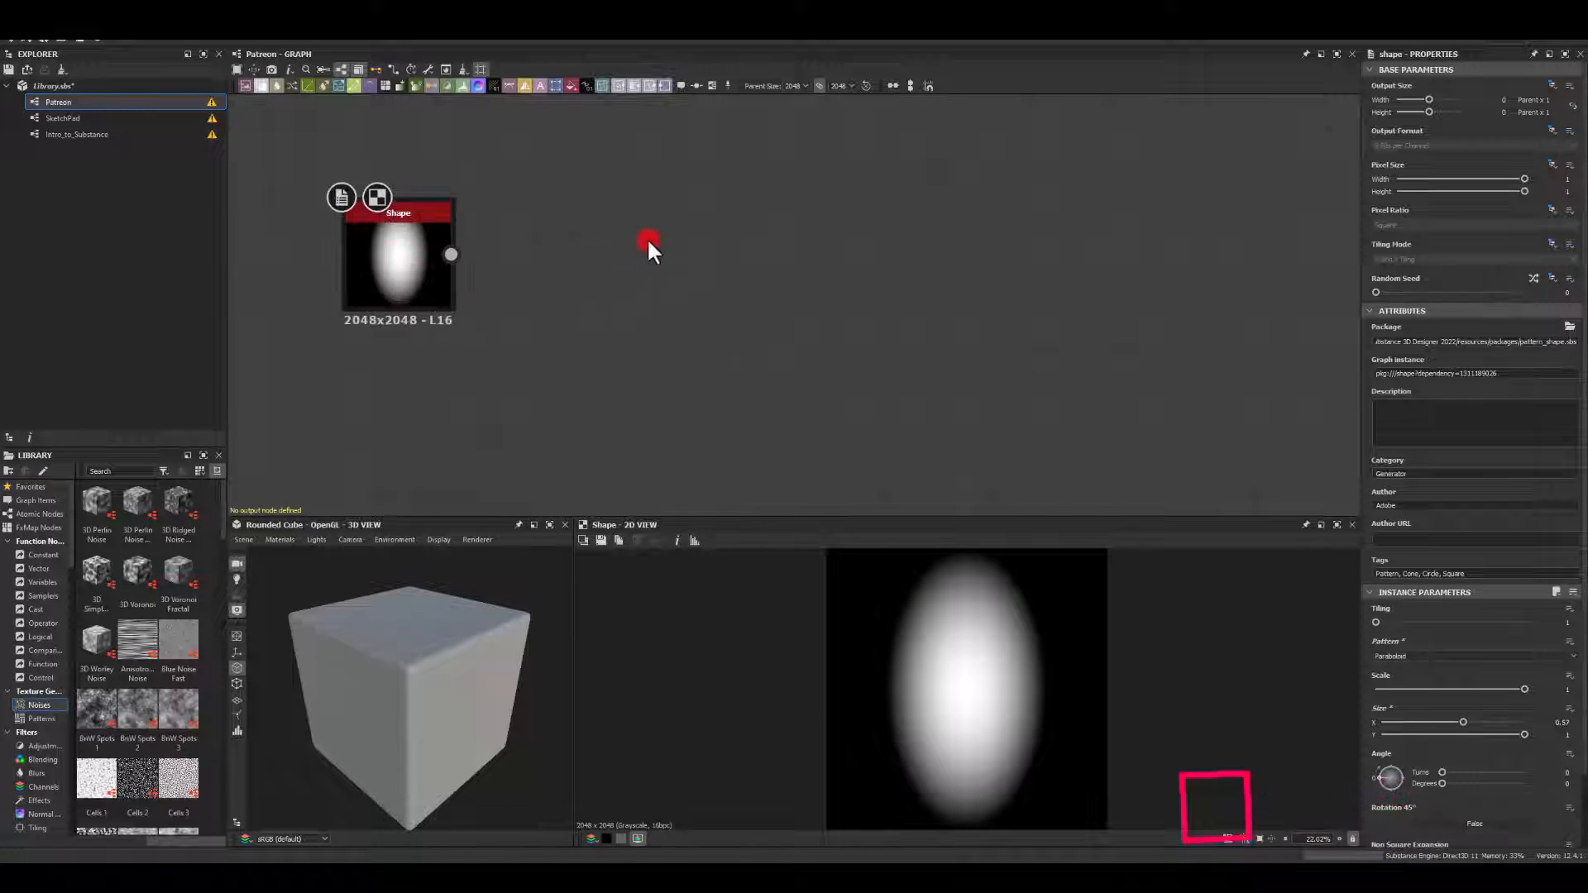
Add a Tile Sampler node beside the Shape node and set its X and Y amounts to 6.
{"action": "key", "text": "space"}
{"action": "type", "text": "tile sa"}
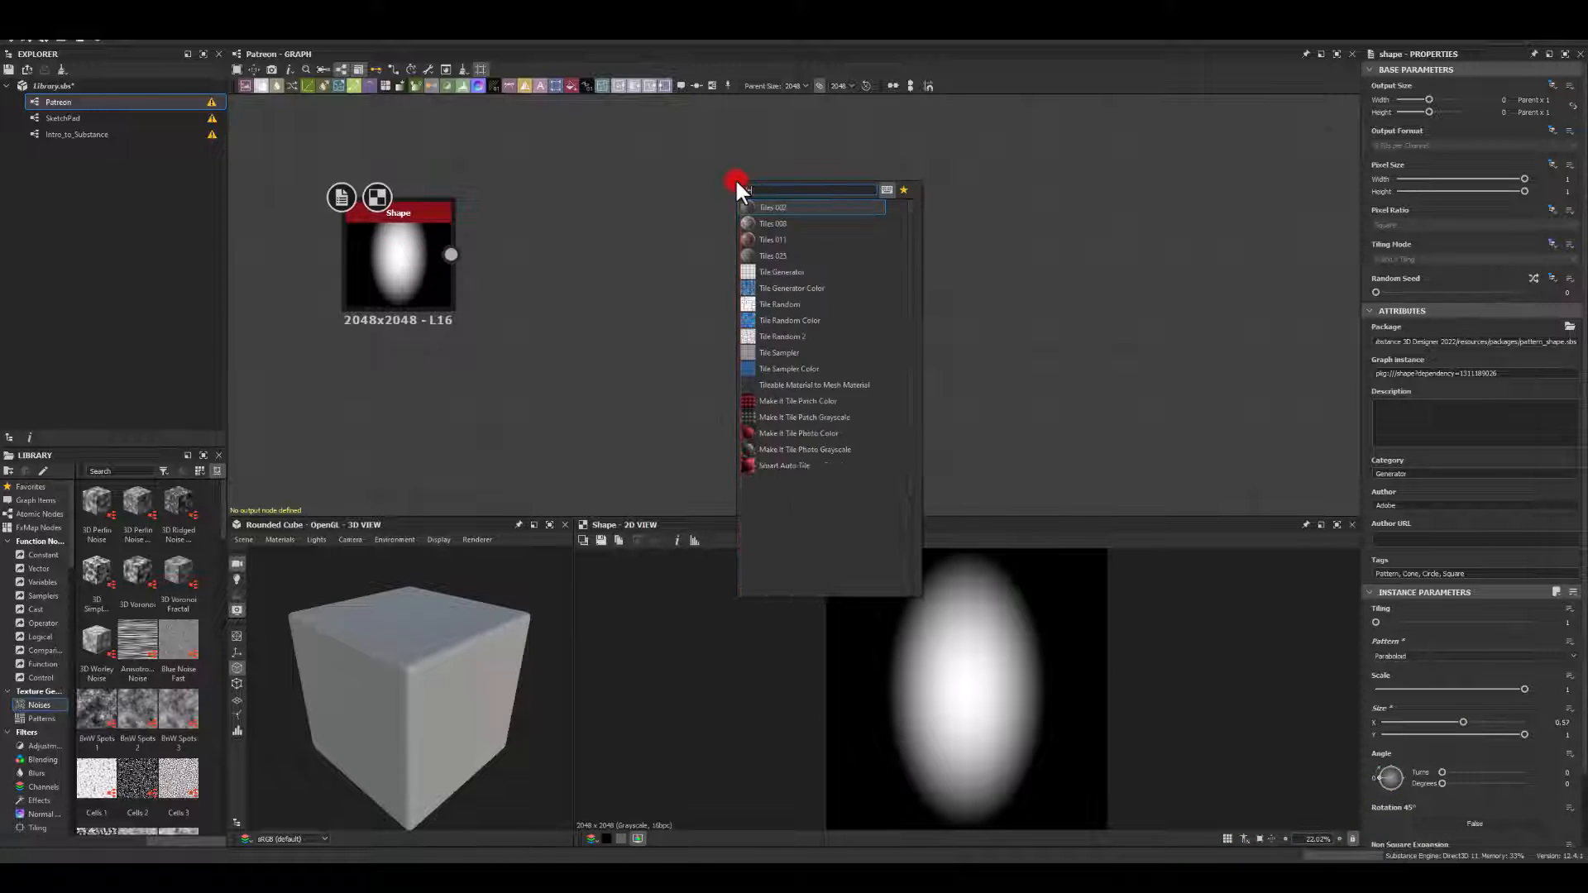
{"action": "key", "text": "Return"}
{"action": "left_click_drag", "start_coordinate": [771, 201], "coordinate": [810, 275]}
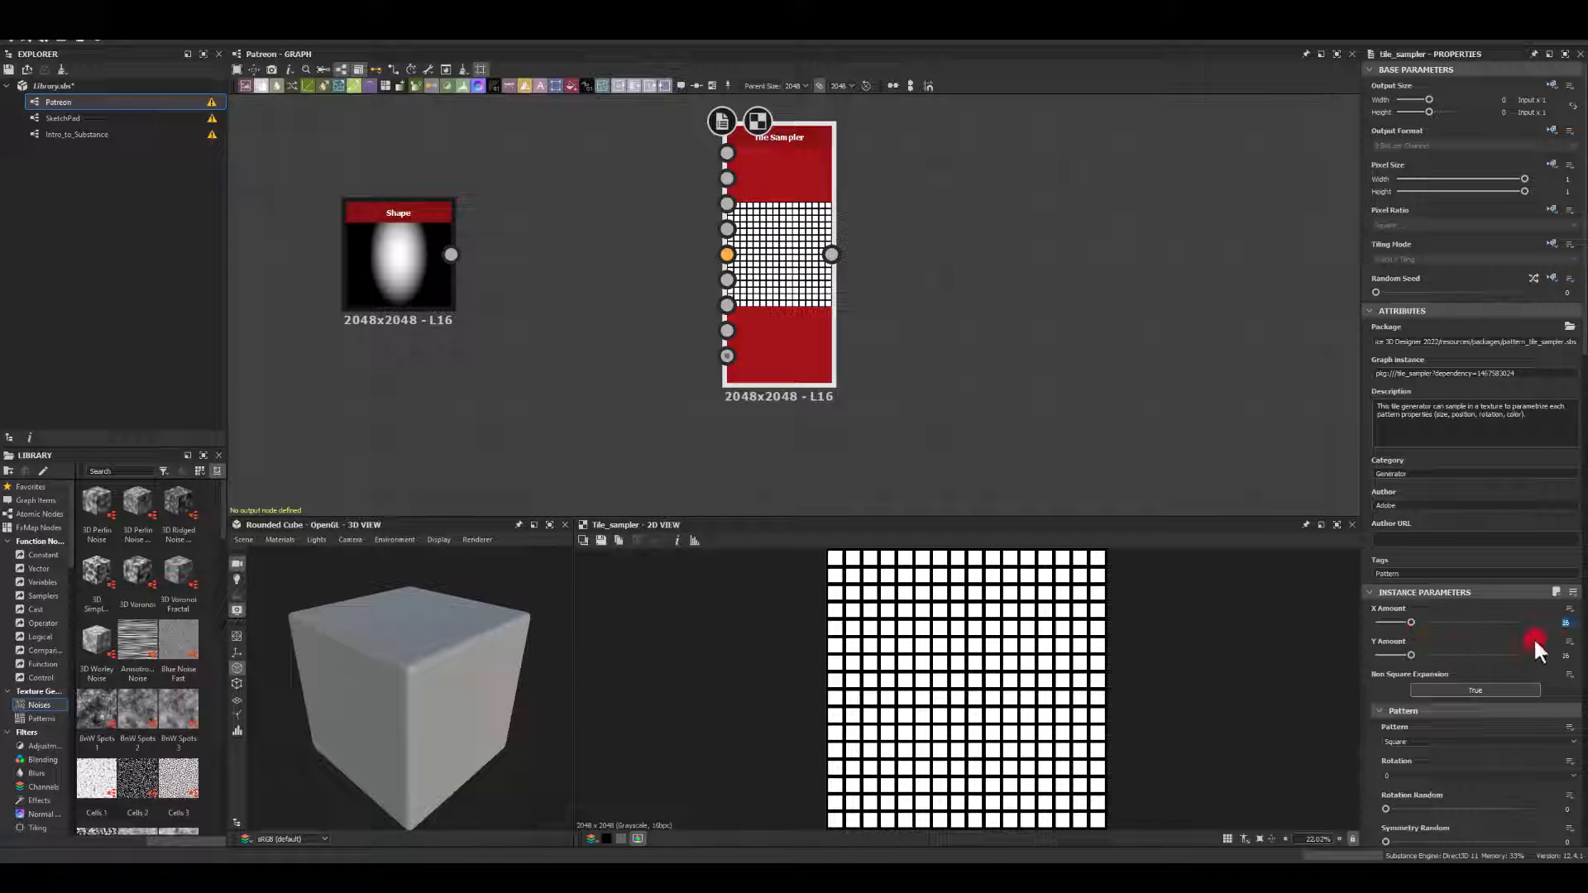
{"action": "type", "text": "6"}
{"action": "double_click", "coordinate": [1566, 655]}
{"action": "type", "text": "6"}
{"action": "key", "text": "Return"}
Set the Tile Sampler's pattern to Disc and connect the Shape node to its Mask Map Input.
{"action": "scroll", "coordinate": [1409, 682], "scroll_direction": "down", "scroll_amount": 5}
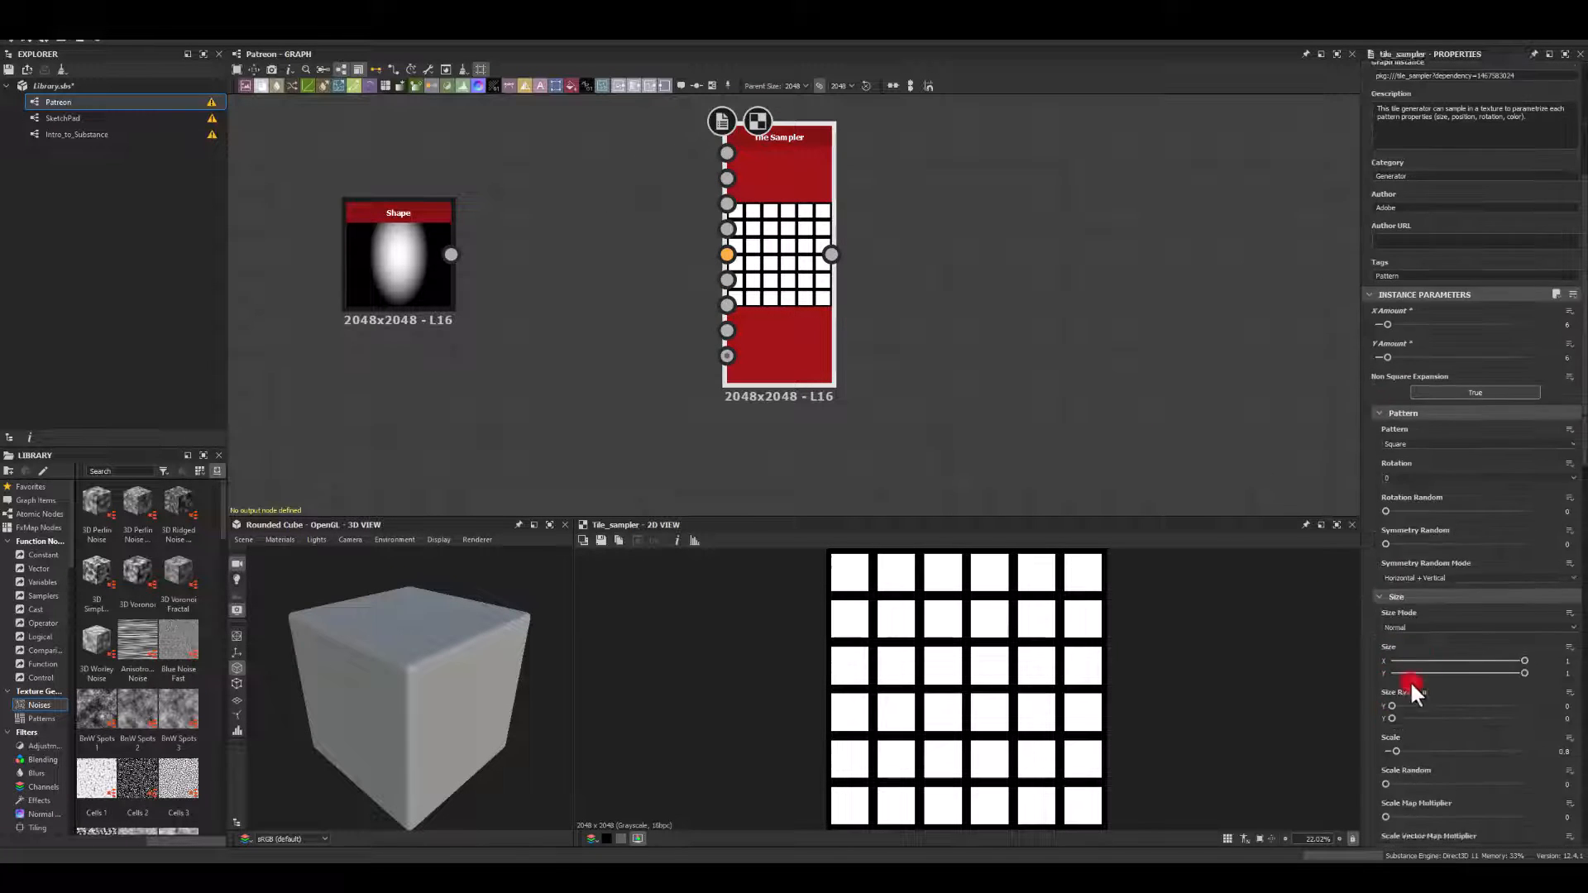
{"action": "scroll", "coordinate": [1409, 661], "scroll_direction": "up", "scroll_amount": 3}
{"action": "left_click", "coordinate": [1397, 557]}
{"action": "left_click", "coordinate": [1399, 577]}
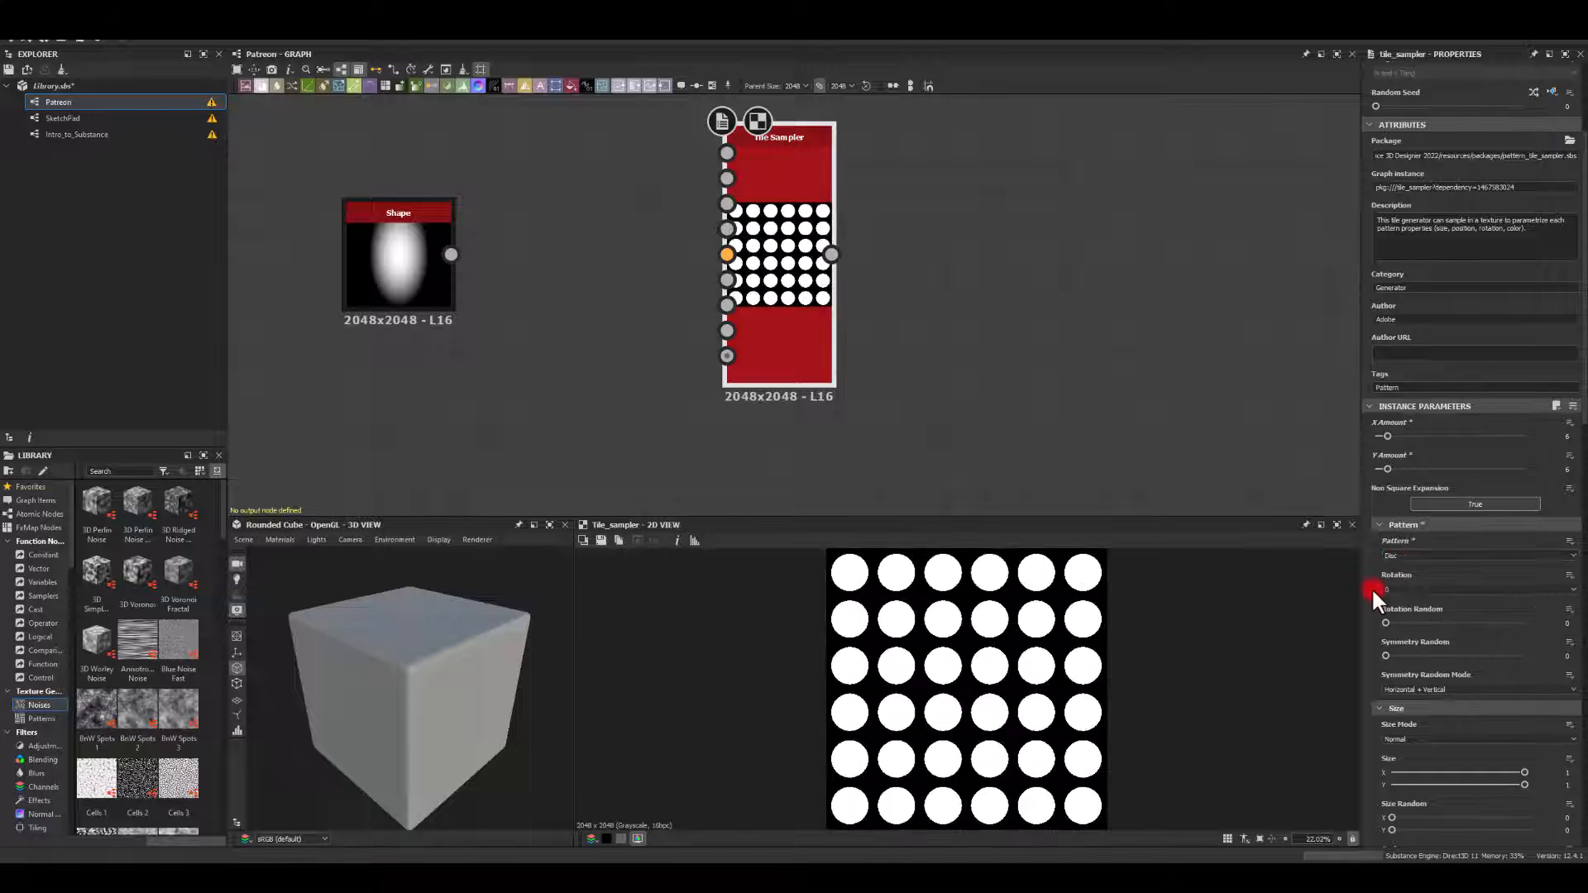
{"action": "scroll", "coordinate": [1343, 629], "scroll_direction": "down", "scroll_amount": 5}
{"action": "left_click_drag", "start_coordinate": [769, 309], "coordinate": [741, 303]}
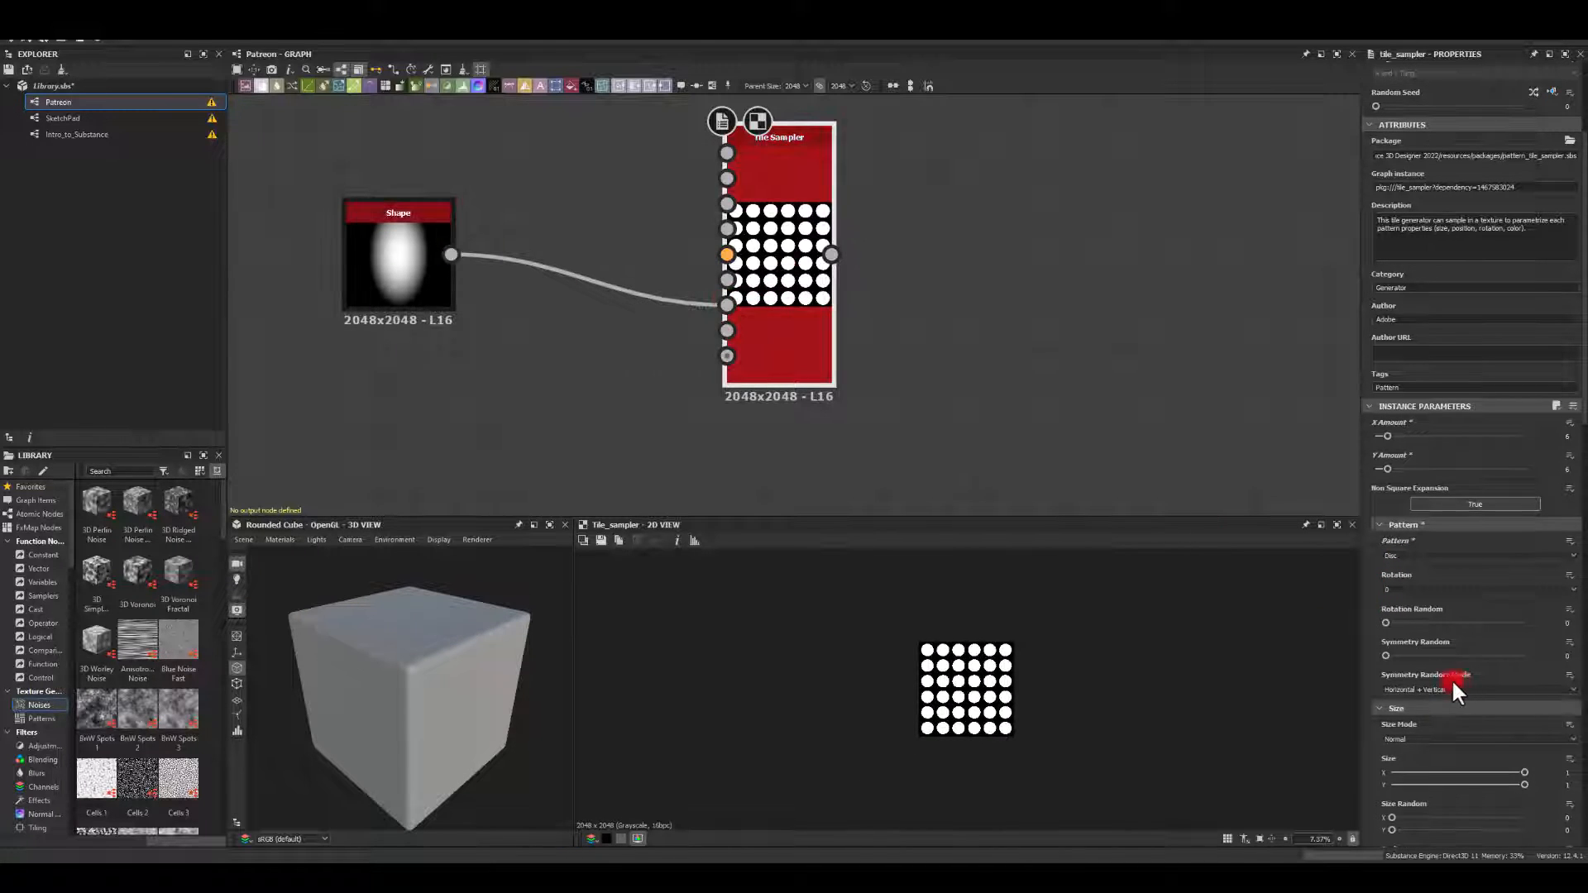
Set the Tile Sampler's Scale to 1.64, Scale Random to 0.6 and Position Random to 6.67.
{"action": "scroll", "coordinate": [1439, 662], "scroll_direction": "down", "scroll_amount": 5}
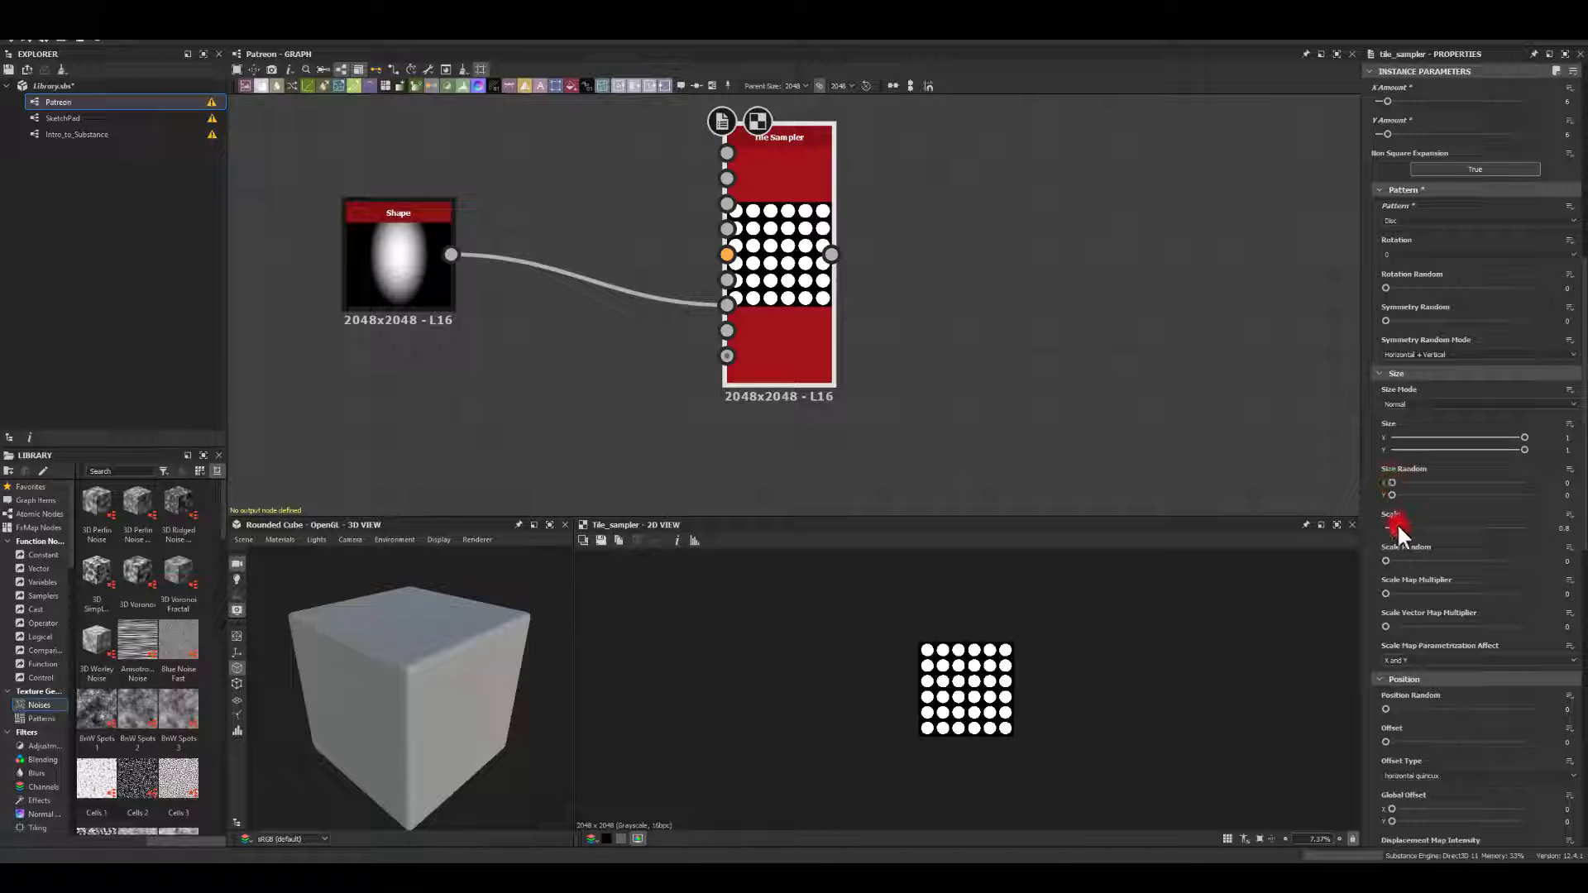
{"action": "left_click_drag", "start_coordinate": [1397, 522], "coordinate": [1468, 561]}
{"action": "scroll", "coordinate": [991, 699], "scroll_direction": "up", "scroll_amount": 5}
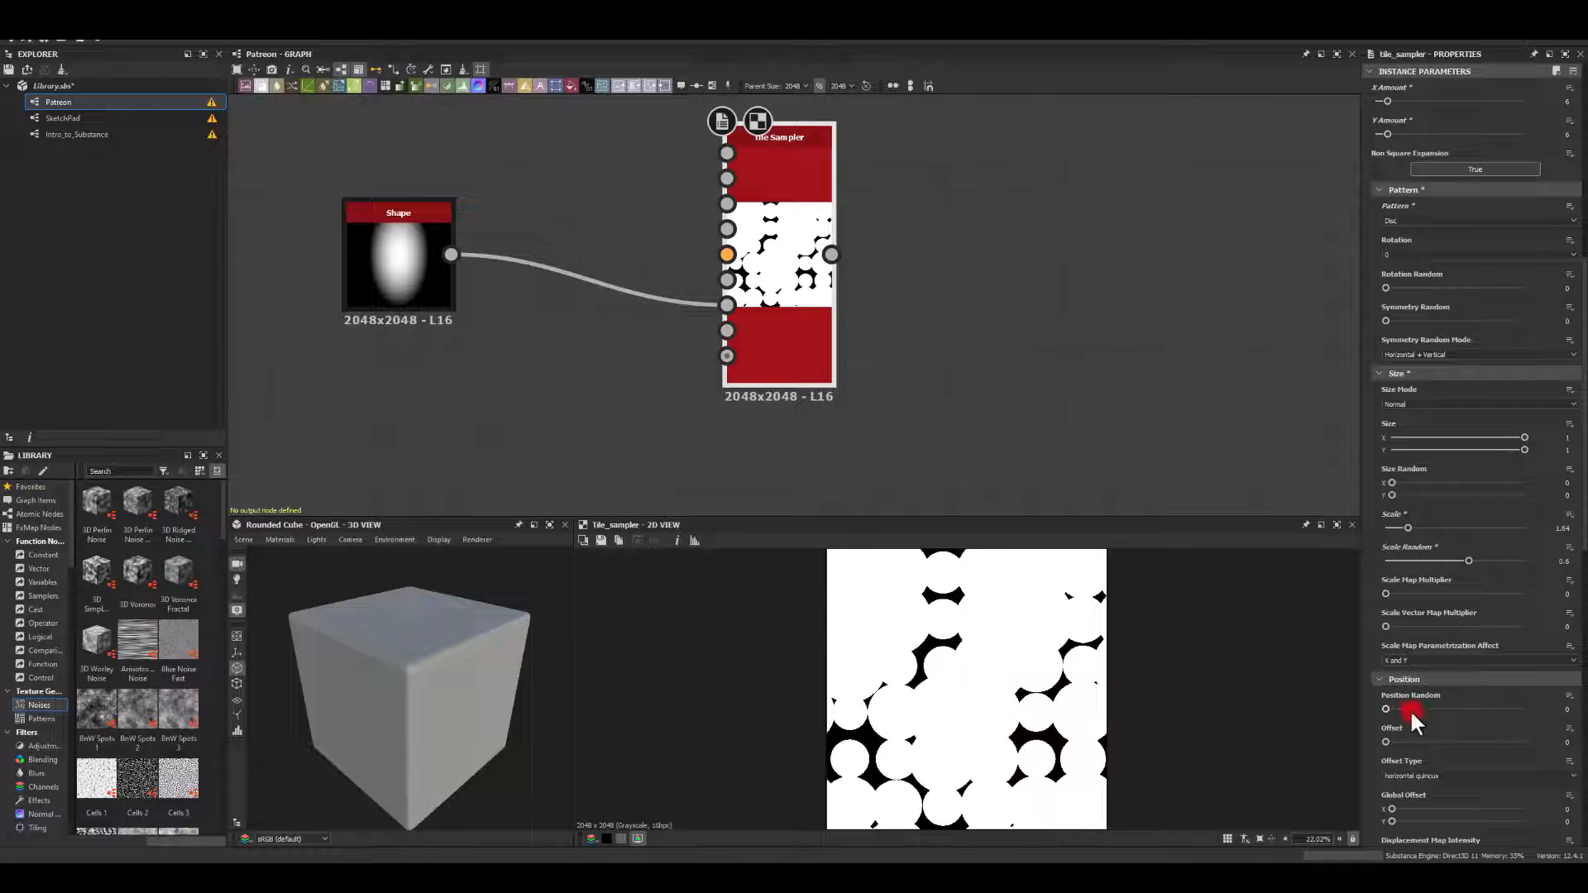
{"action": "left_click_drag", "start_coordinate": [1409, 708], "coordinate": [1461, 703]}
Set the Tile Sampler's Mask Map Threshold to 0.56 and turn on Mask Map Invert.
{"action": "scroll", "coordinate": [1411, 698], "scroll_direction": "down", "scroll_amount": 5}
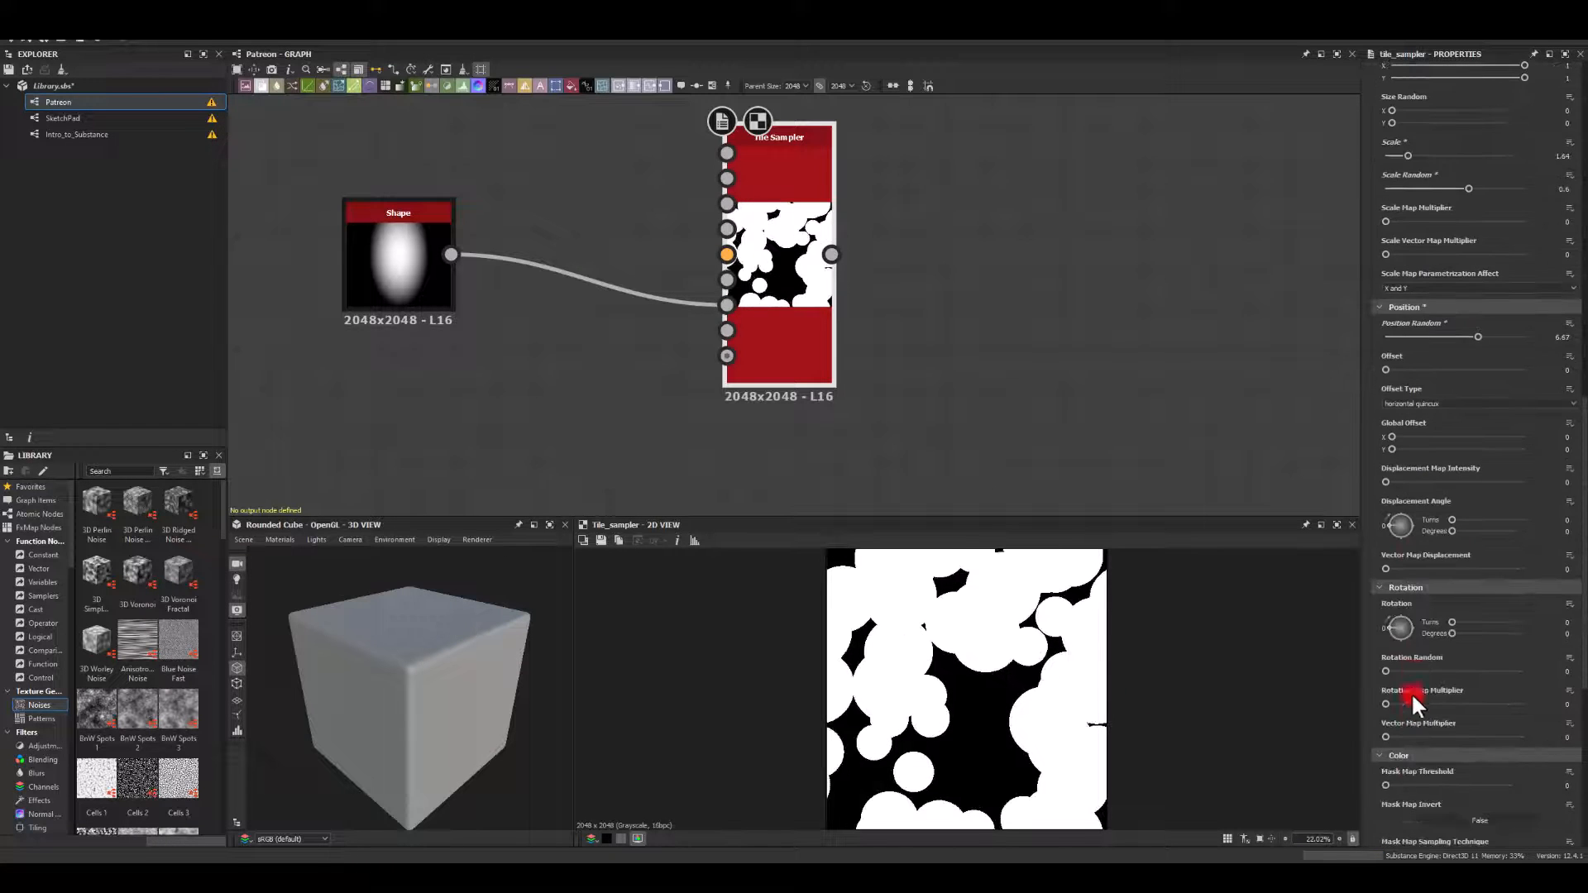
{"action": "scroll", "coordinate": [1406, 661], "scroll_direction": "down", "scroll_amount": 5}
{"action": "left_click_drag", "start_coordinate": [1387, 599], "coordinate": [1469, 597]}
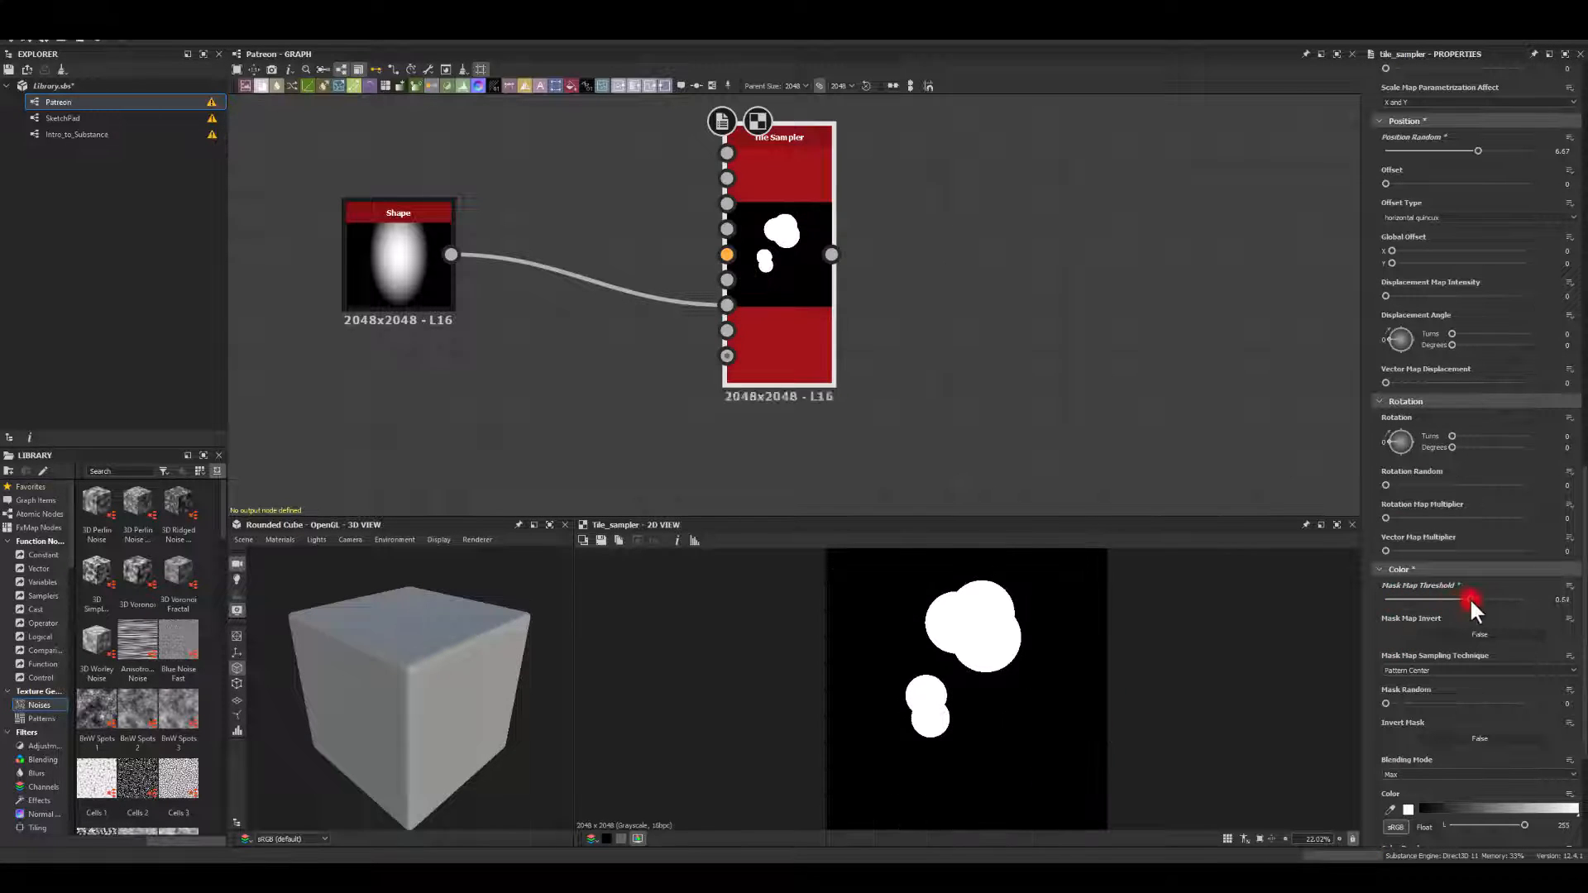
{"action": "left_click", "coordinate": [1470, 633]}
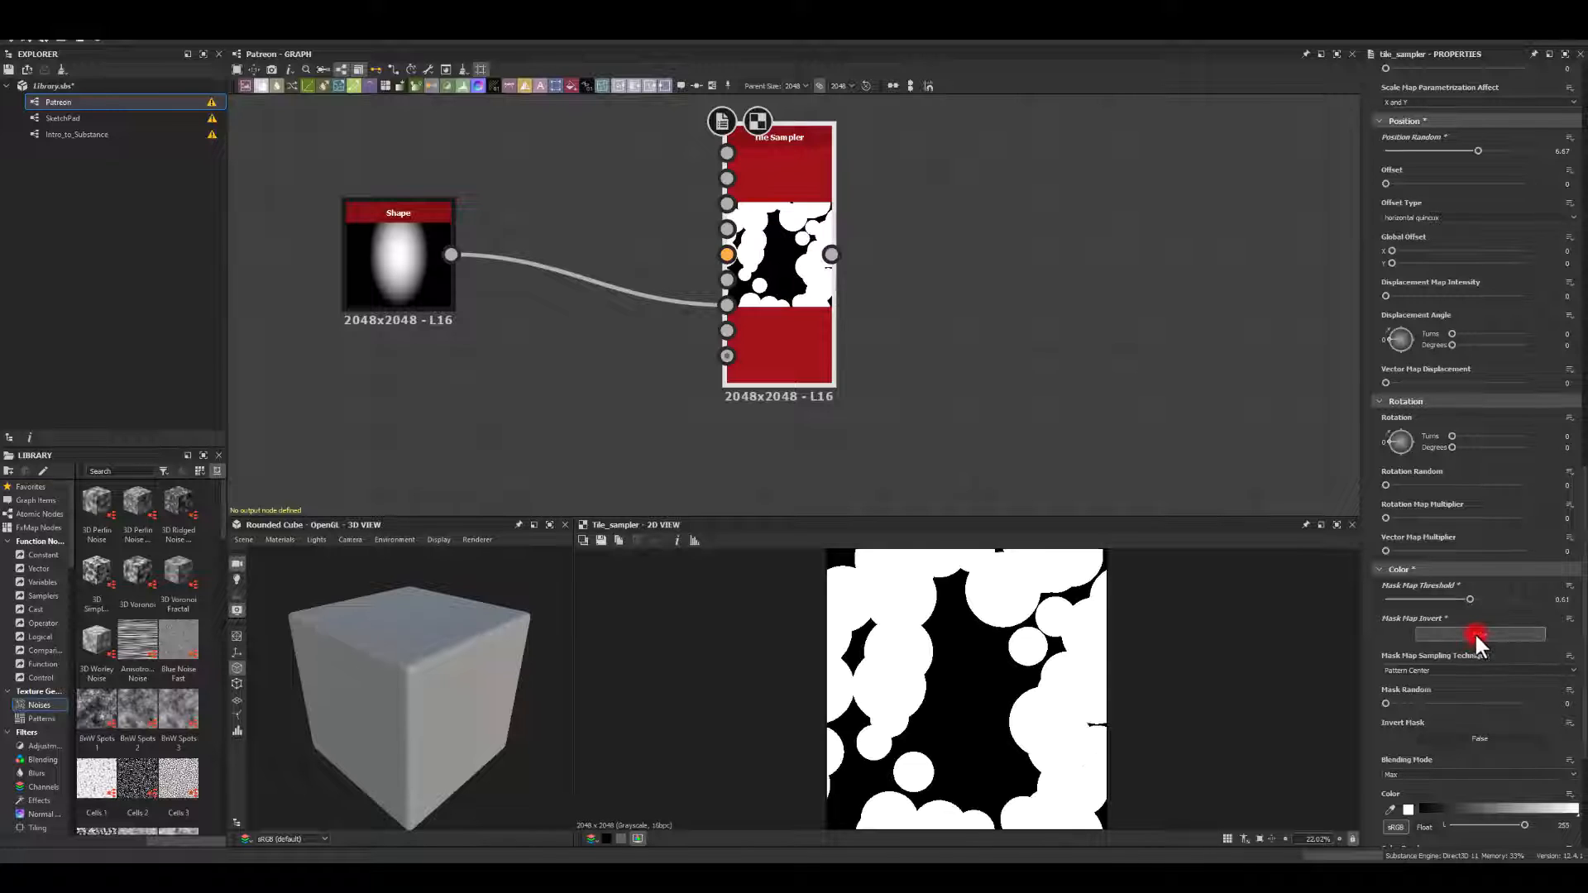
{"action": "mouse_move", "coordinate": [1468, 598]}
{"action": "left_mouse_down"}
{"action": "mouse_move", "coordinate": [1487, 598]}
{"action": "mouse_move", "coordinate": [1457, 598]}
{"action": "left_mouse_up"}
Increase the Tile Sampler's Scale to 2.93 and set Position Random to 6.76.
{"action": "scroll", "coordinate": [1430, 479], "scroll_direction": "up", "scroll_amount": 6}
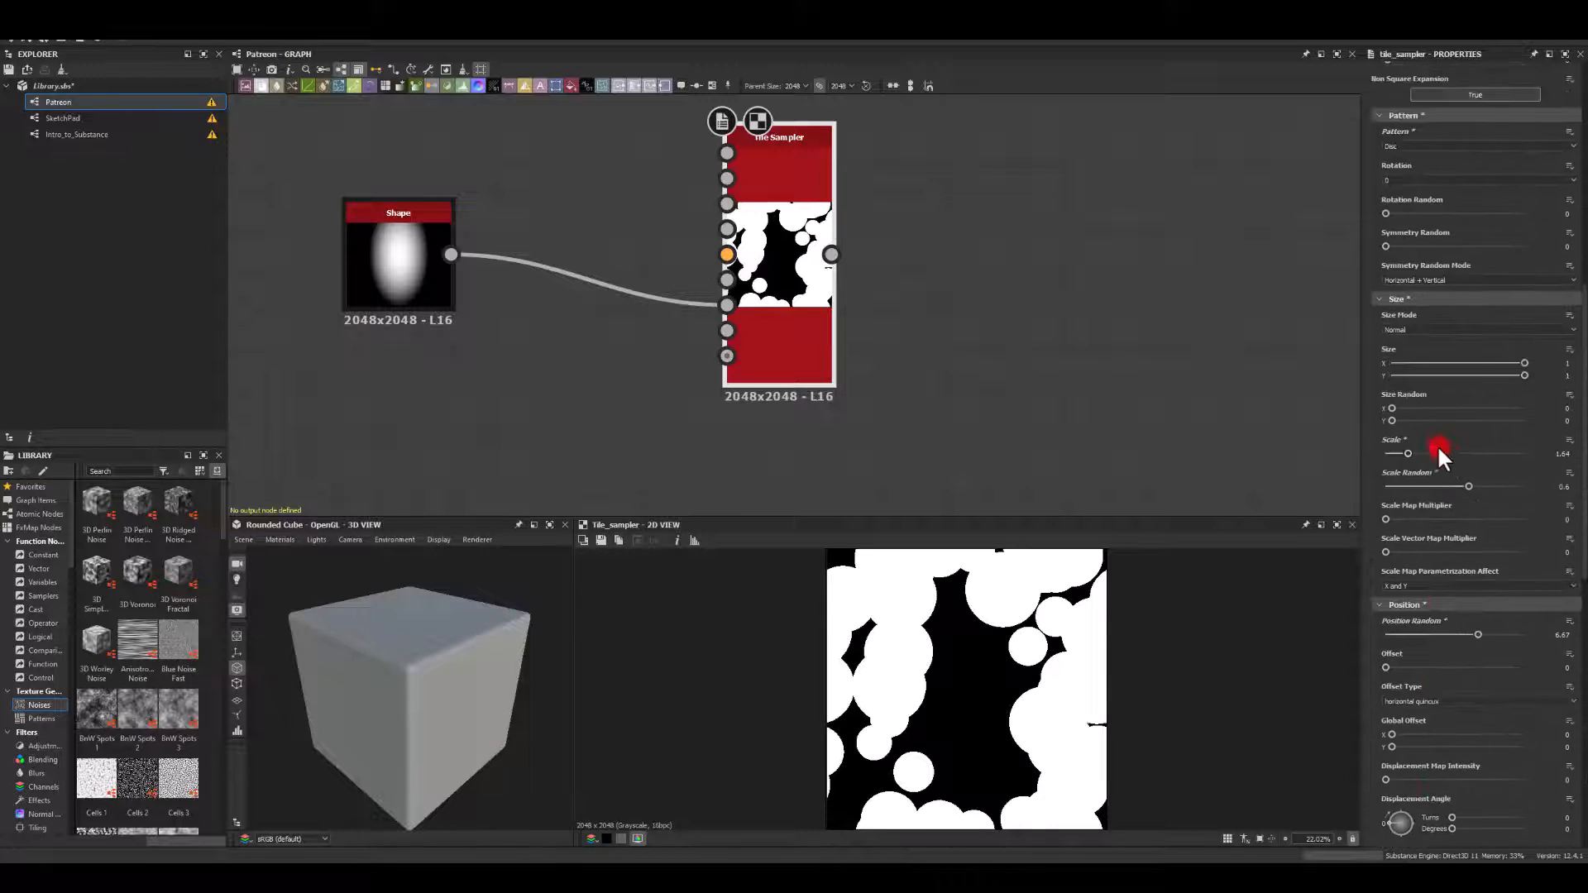
{"action": "left_click_drag", "start_coordinate": [1406, 450], "coordinate": [1418, 452]}
{"action": "mouse_move", "coordinate": [1429, 622]}
{"action": "left_mouse_down"}
{"action": "mouse_move", "coordinate": [1459, 634]}
{"action": "mouse_move", "coordinate": [1419, 628]}
{"action": "left_mouse_up"}
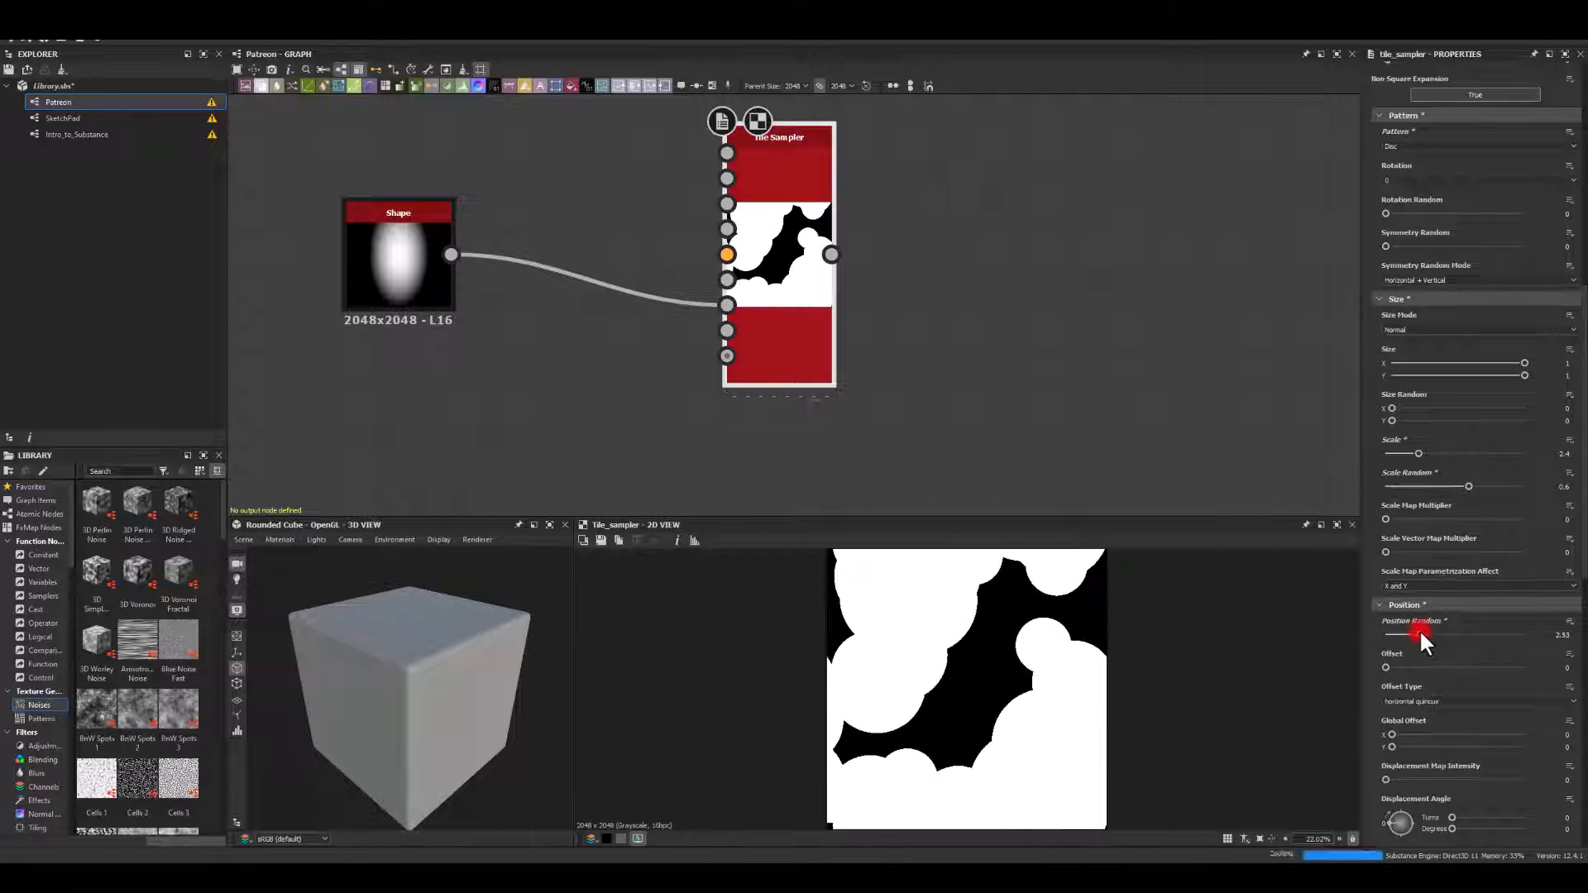
{"action": "left_click_drag", "start_coordinate": [1417, 451], "coordinate": [1424, 450]}
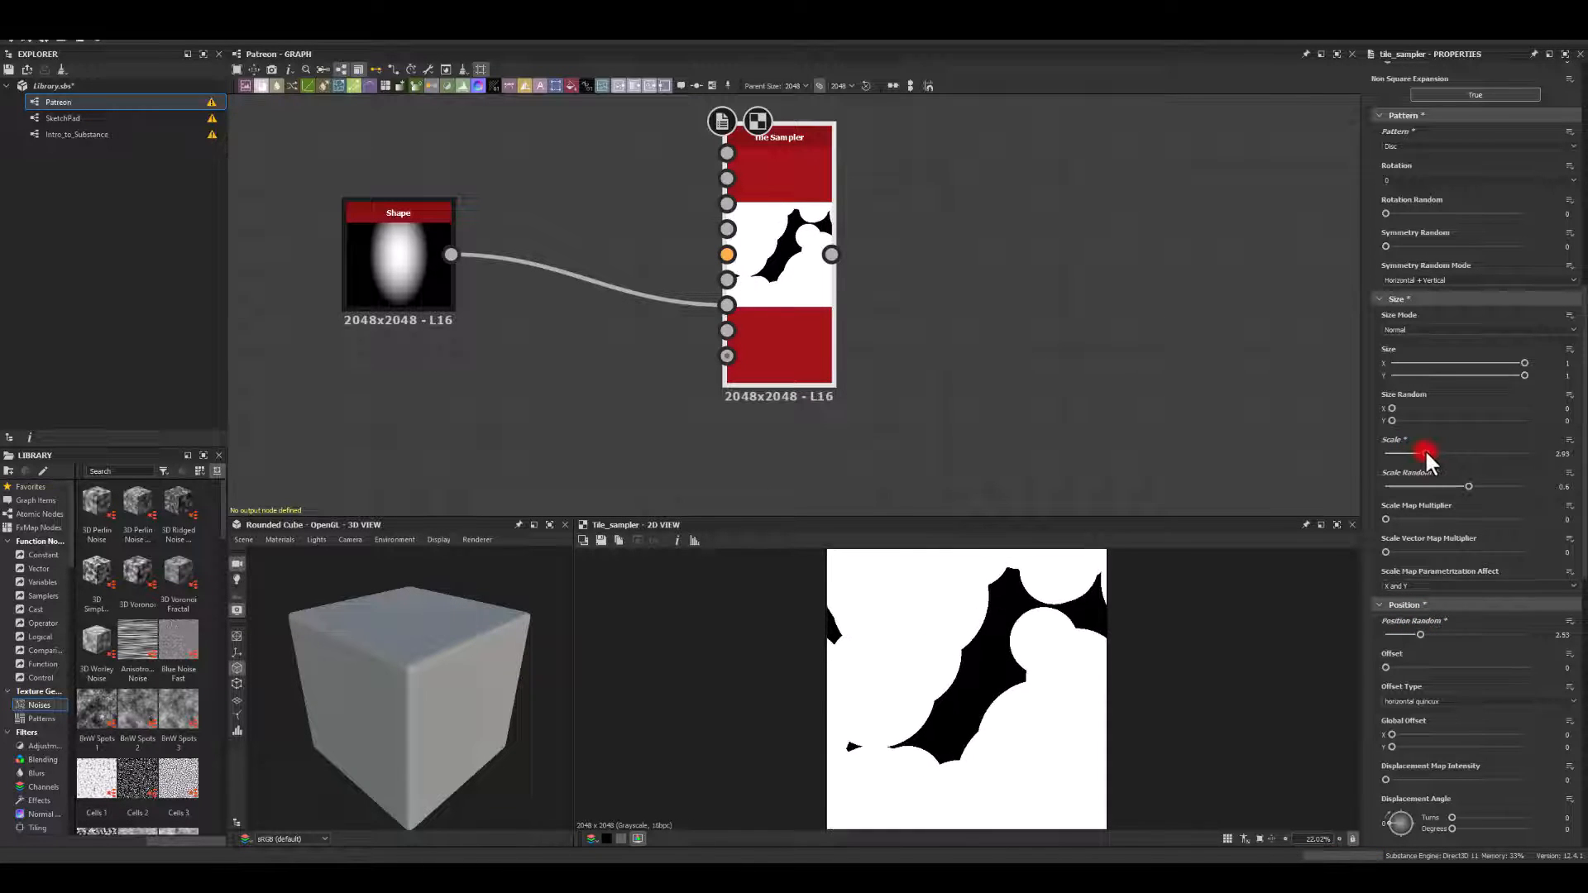
{"action": "left_click_drag", "start_coordinate": [1426, 632], "coordinate": [1478, 612]}
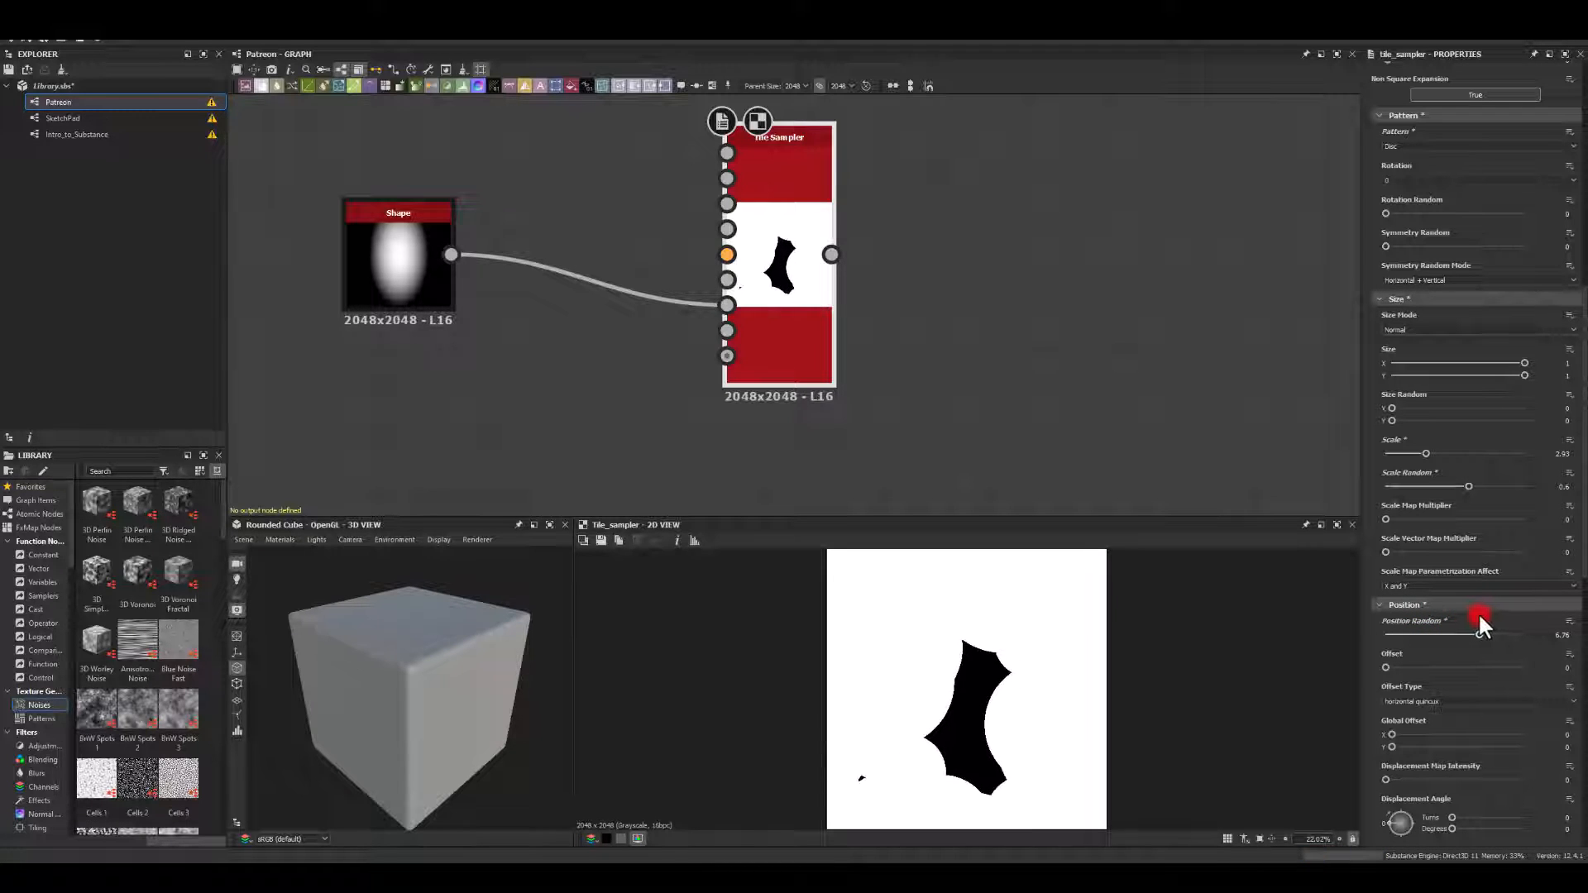
Raise the Tile Sampler's Mask Map Threshold to 0.9 and set Position Random to 3.07.
{"action": "scroll", "coordinate": [1477, 612], "scroll_direction": "down", "scroll_amount": 3}
{"action": "scroll", "coordinate": [1439, 660], "scroll_direction": "down", "scroll_amount": 5}
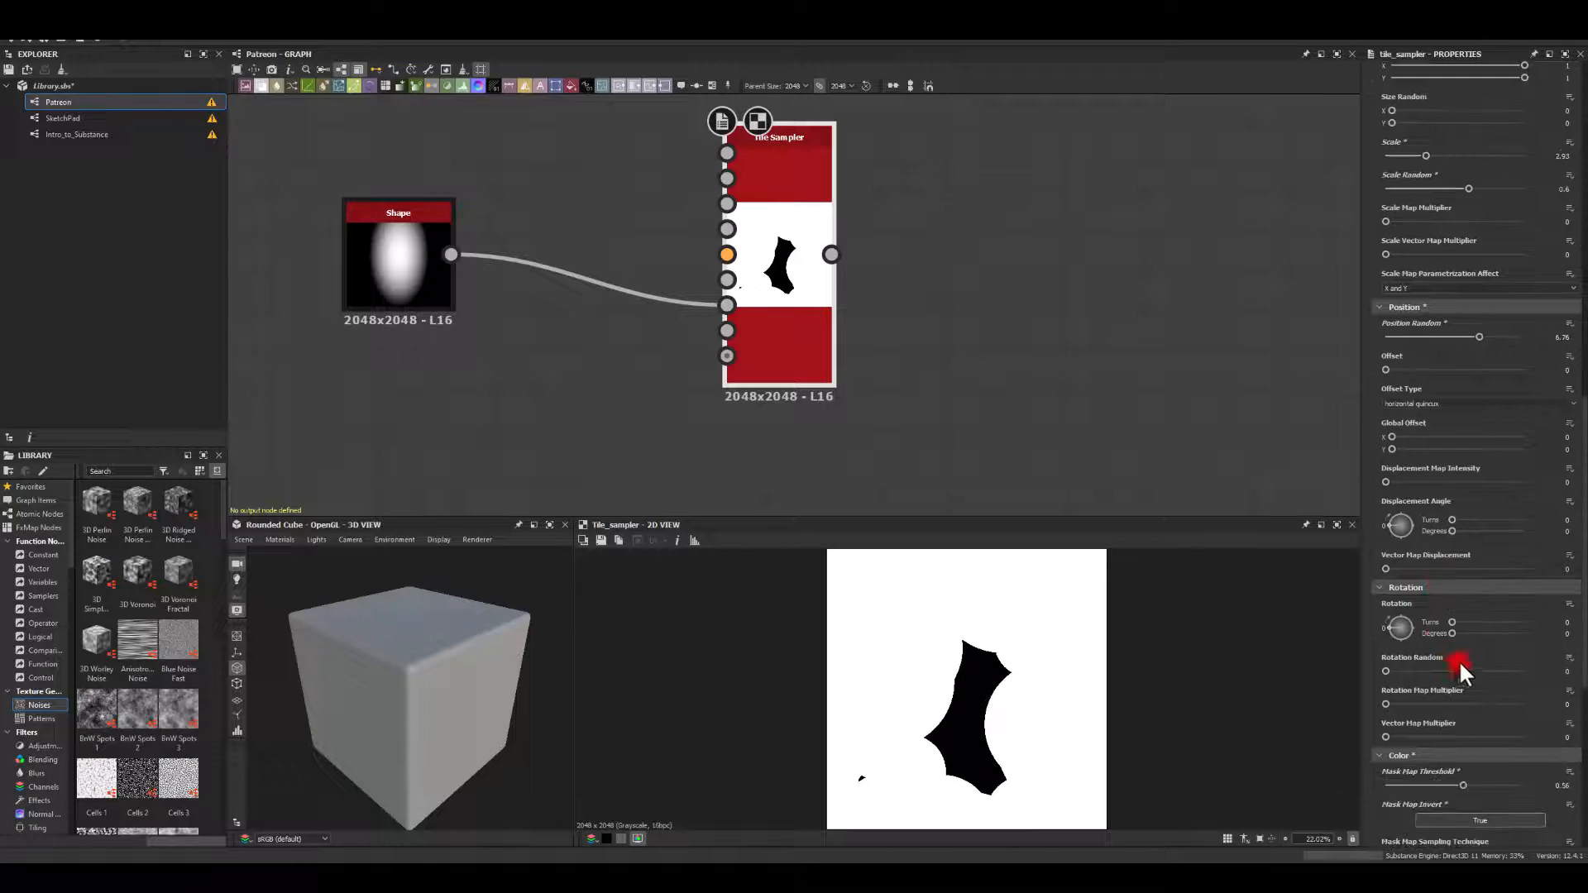
{"action": "left_click_drag", "start_coordinate": [1456, 666], "coordinate": [1510, 672]}
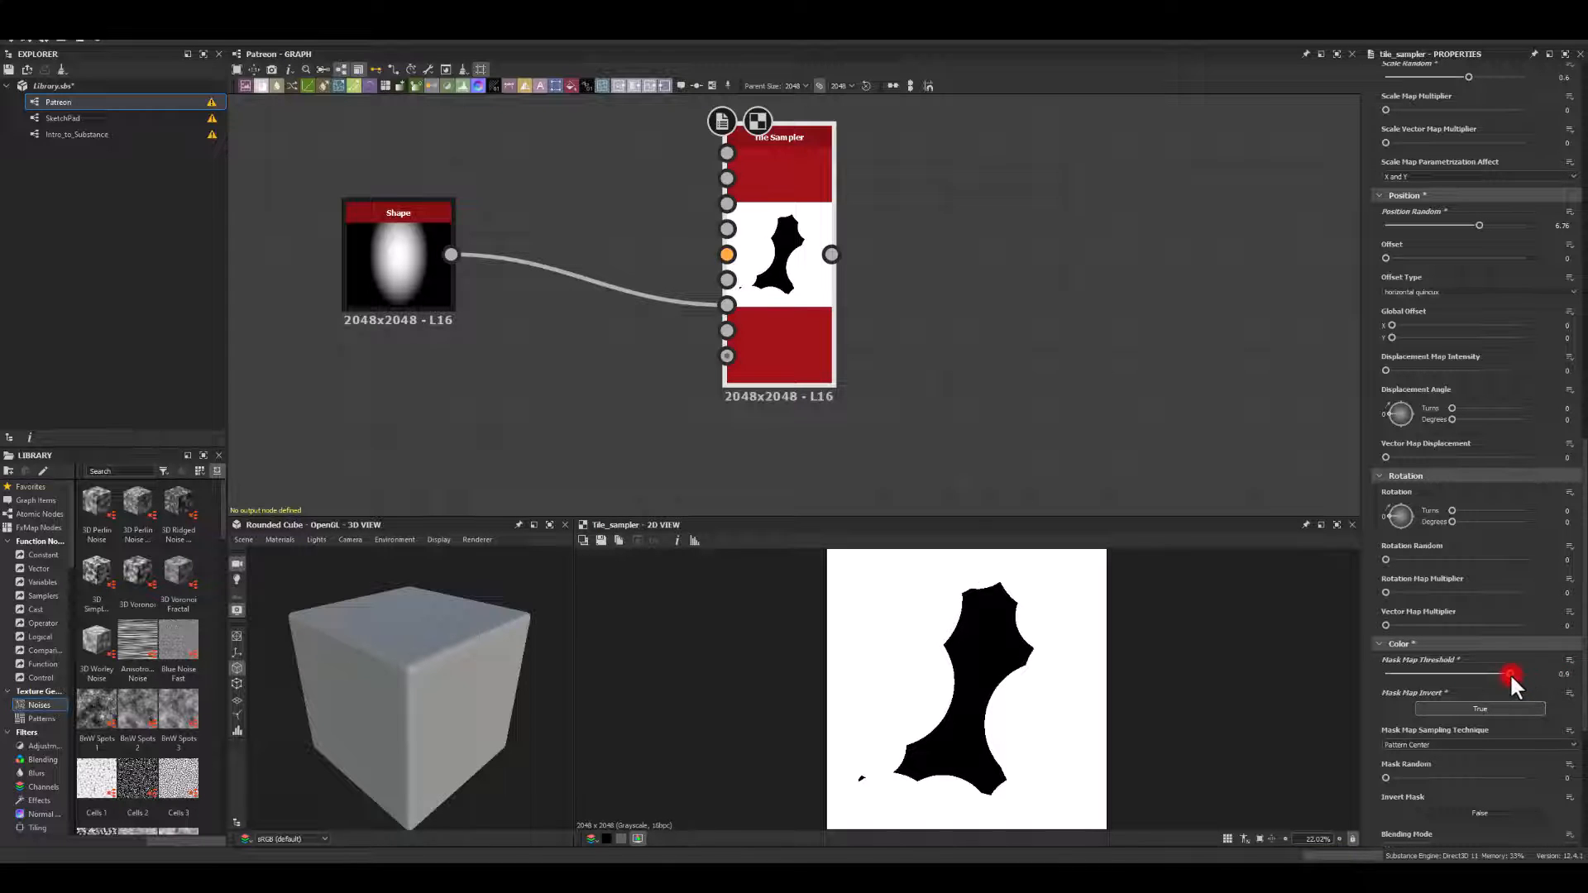
{"action": "scroll", "coordinate": [1497, 623], "scroll_direction": "up", "scroll_amount": 3}
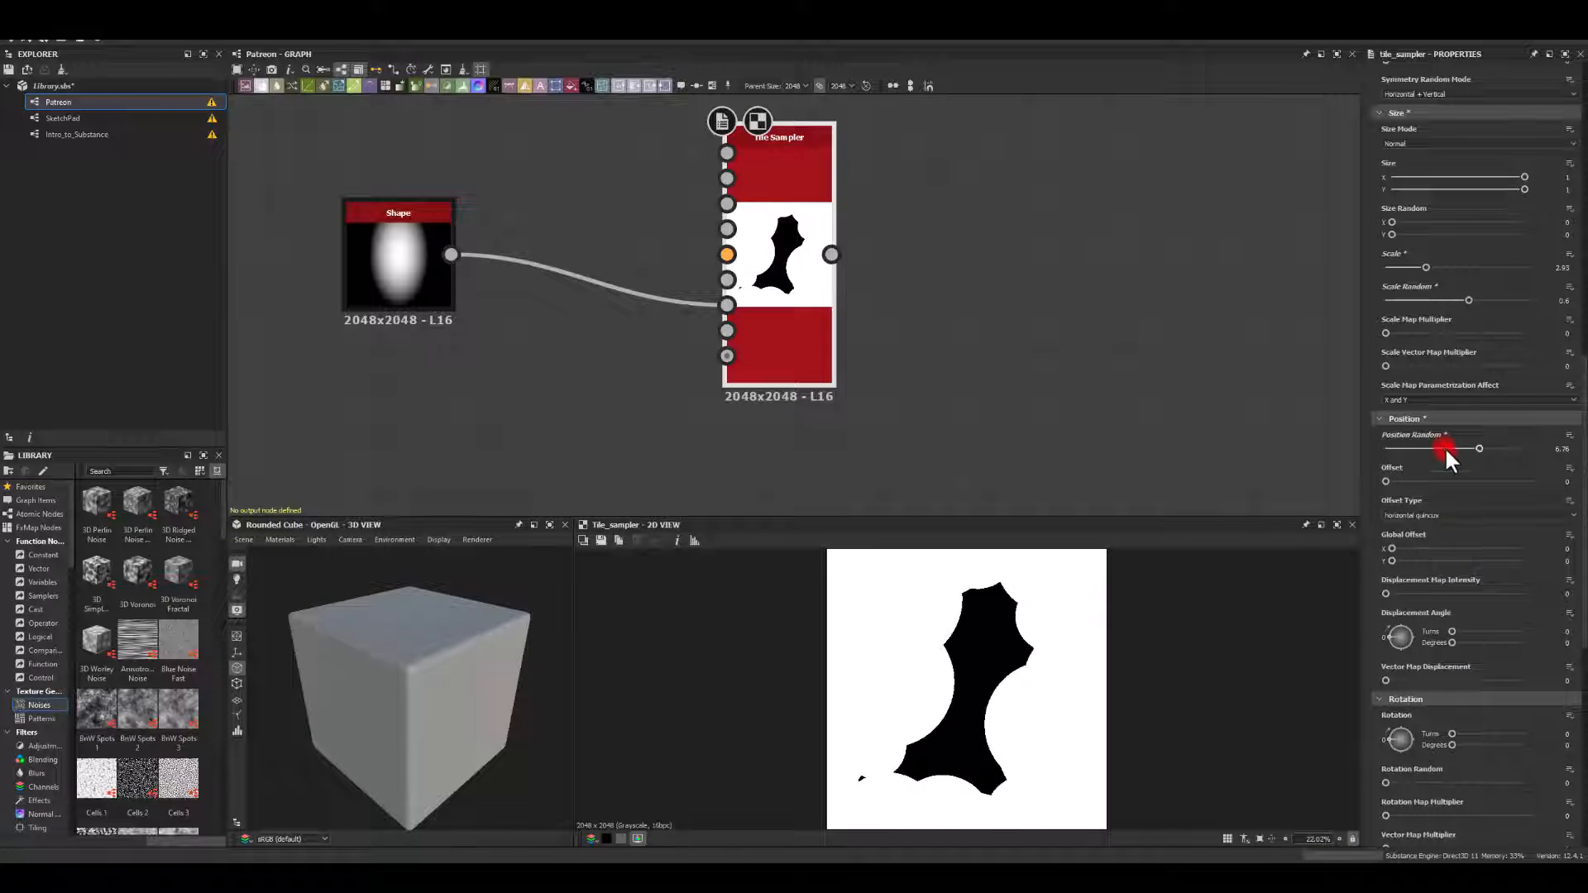
{"action": "mouse_move", "coordinate": [1445, 446]}
{"action": "left_mouse_down"}
{"action": "mouse_move", "coordinate": [1383, 443]}
{"action": "mouse_move", "coordinate": [1477, 449]}
{"action": "mouse_move", "coordinate": [1517, 424]}
{"action": "mouse_move", "coordinate": [1426, 433]}
{"action": "left_mouse_up"}
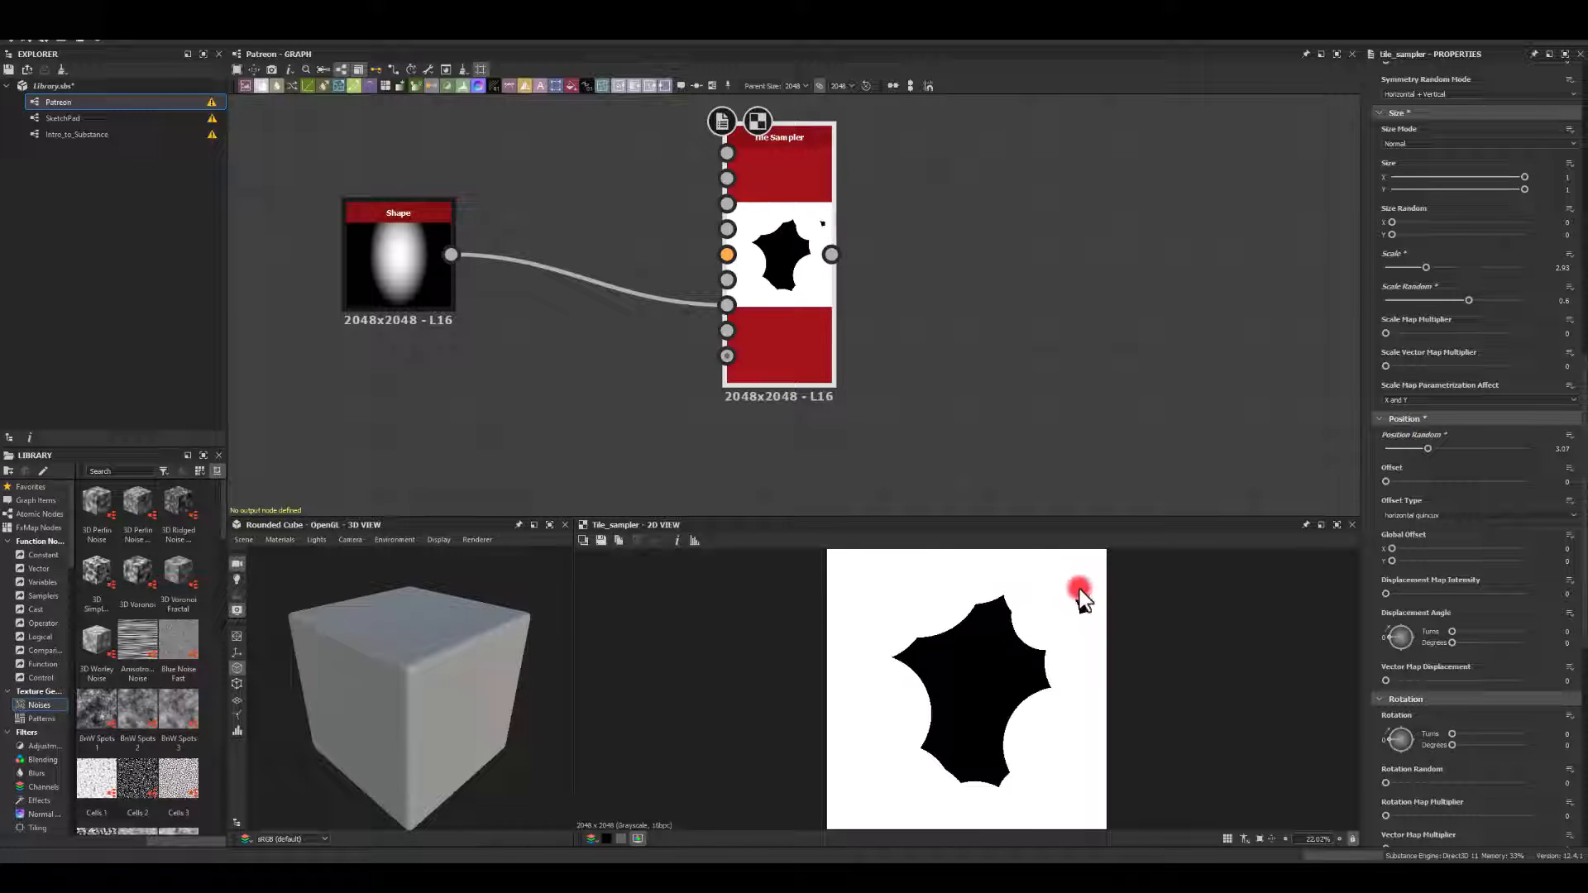
Add a Blend node from the Tile Sampler's output.
{"action": "middle_click_drag", "start_coordinate": [947, 390], "coordinate": [925, 331]}
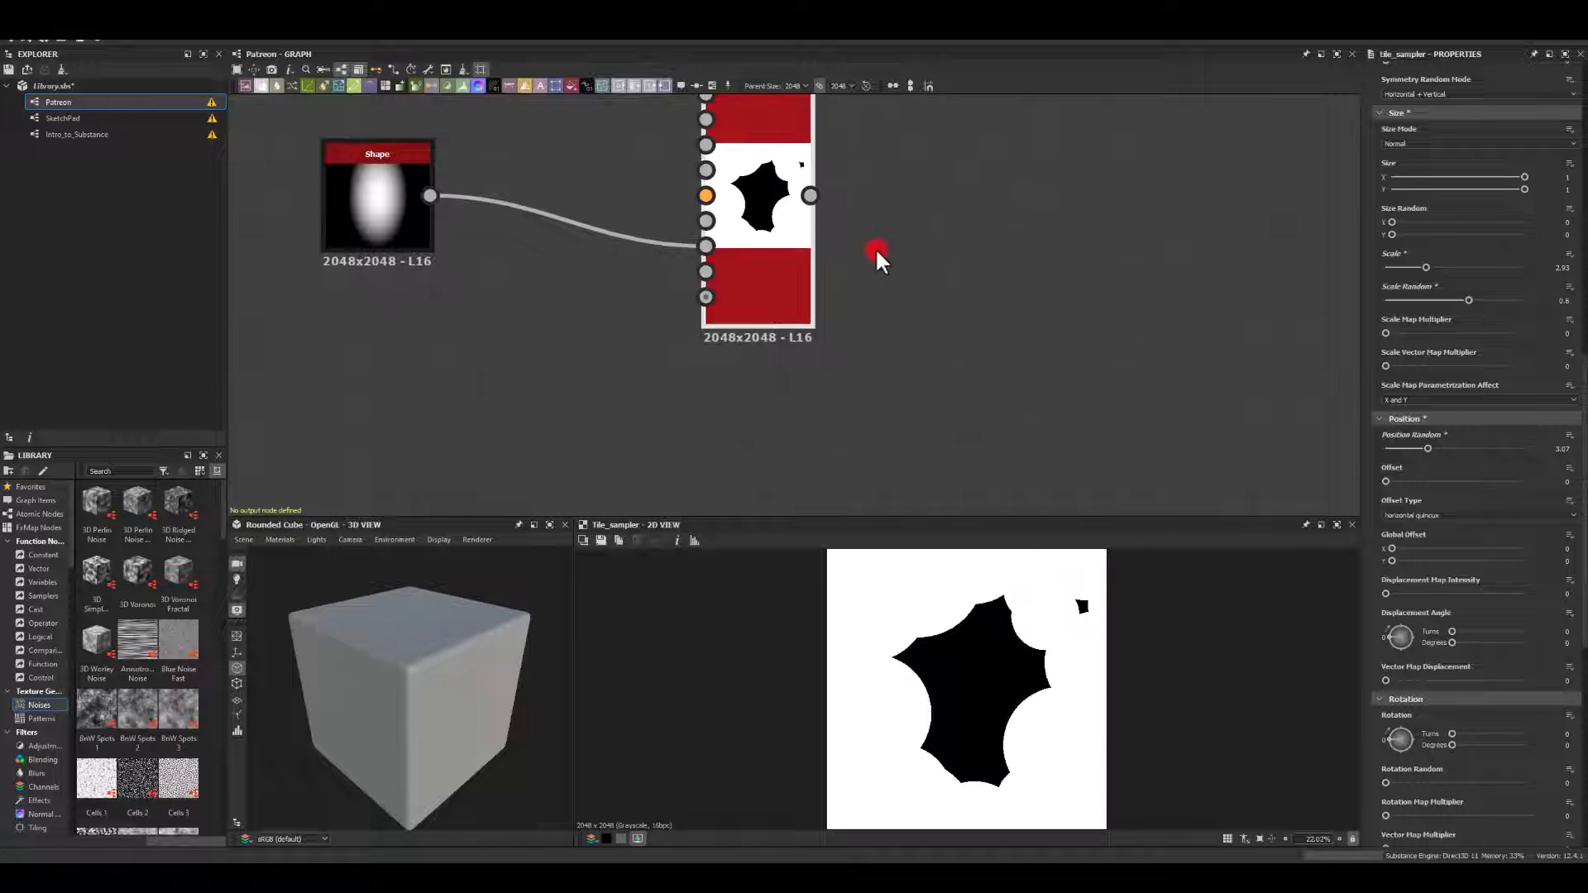
{"action": "left_click_drag", "start_coordinate": [811, 196], "coordinate": [959, 322]}
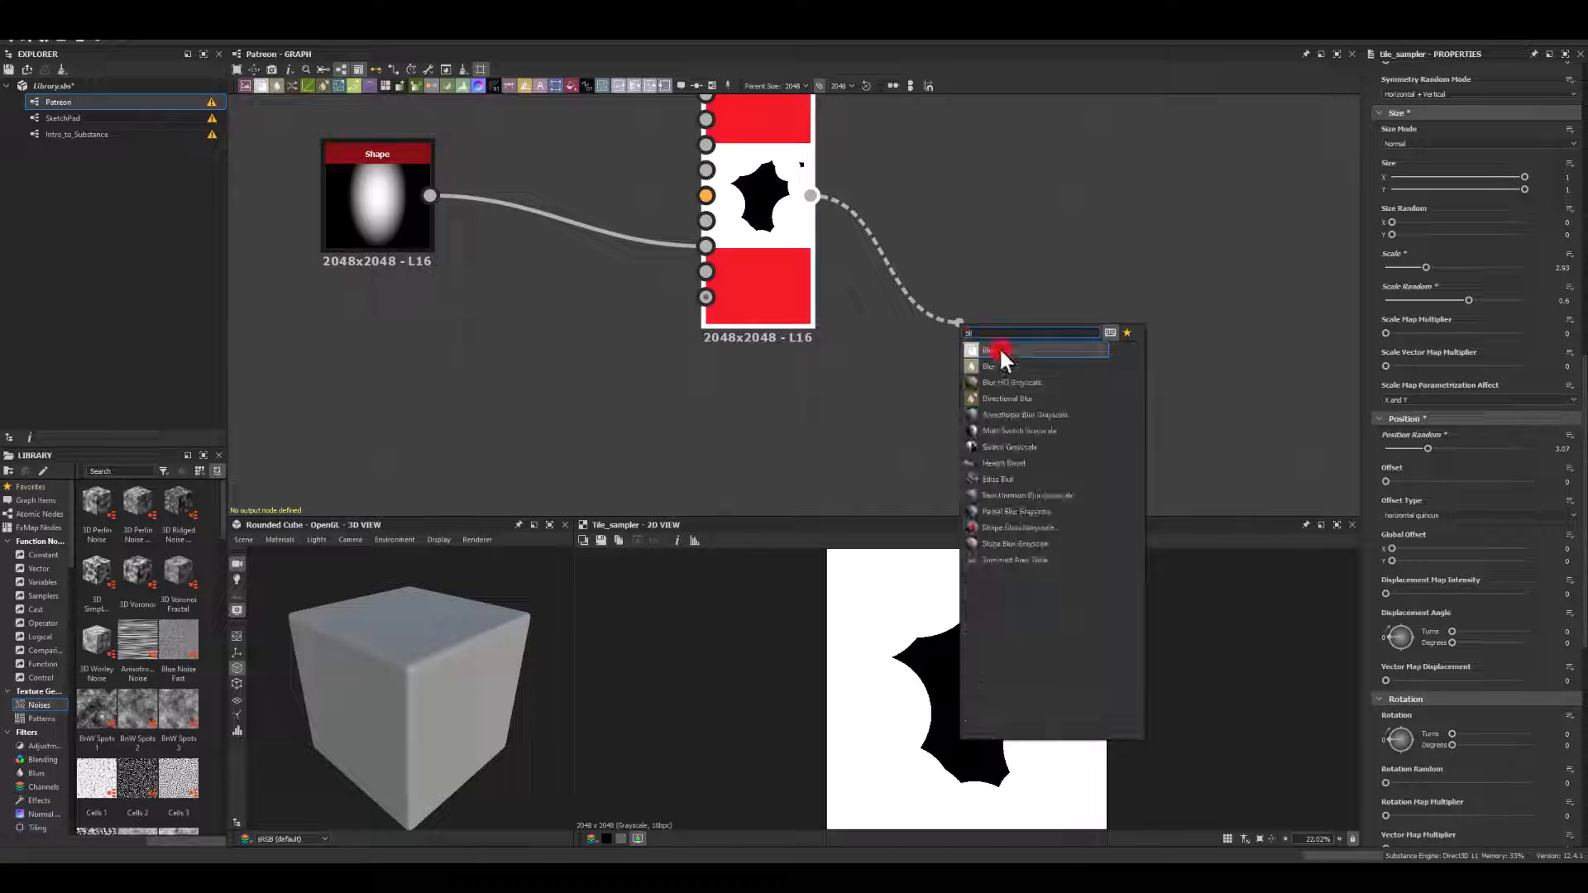
{"action": "left_click", "coordinate": [999, 350]}
Duplicate the Shape node below the Tile Sampler and set the copy's pattern to Disc.
{"action": "left_click", "coordinate": [384, 184]}
{"action": "key", "text": "ctrl+c"}
{"action": "key", "text": "ctrl+v"}
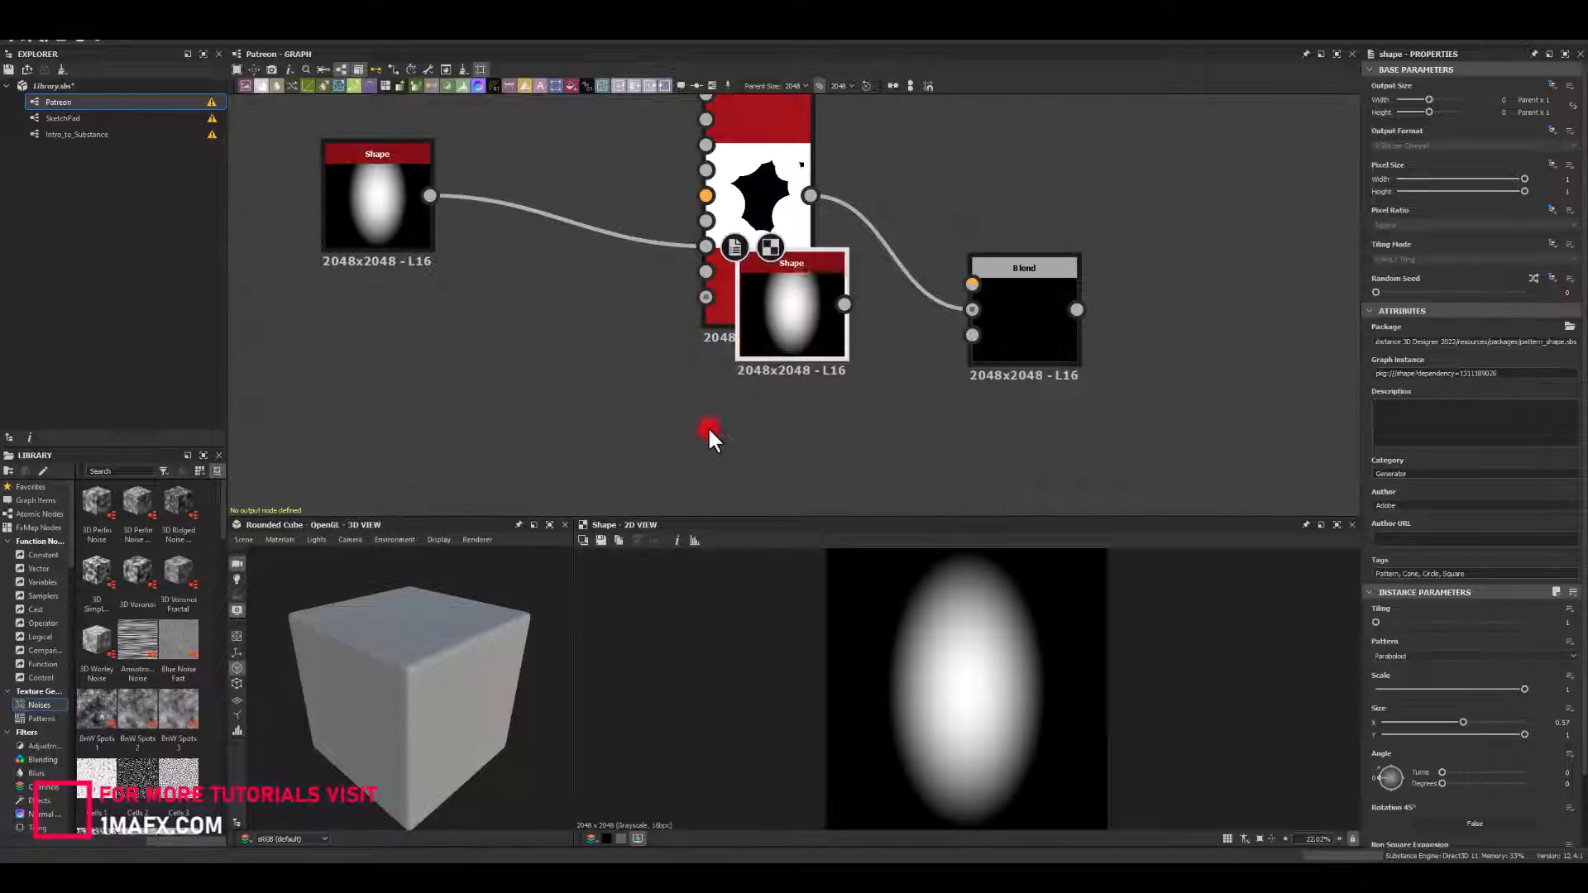
{"action": "left_click_drag", "start_coordinate": [772, 328], "coordinate": [738, 447]}
{"action": "left_click", "coordinate": [1399, 656]}
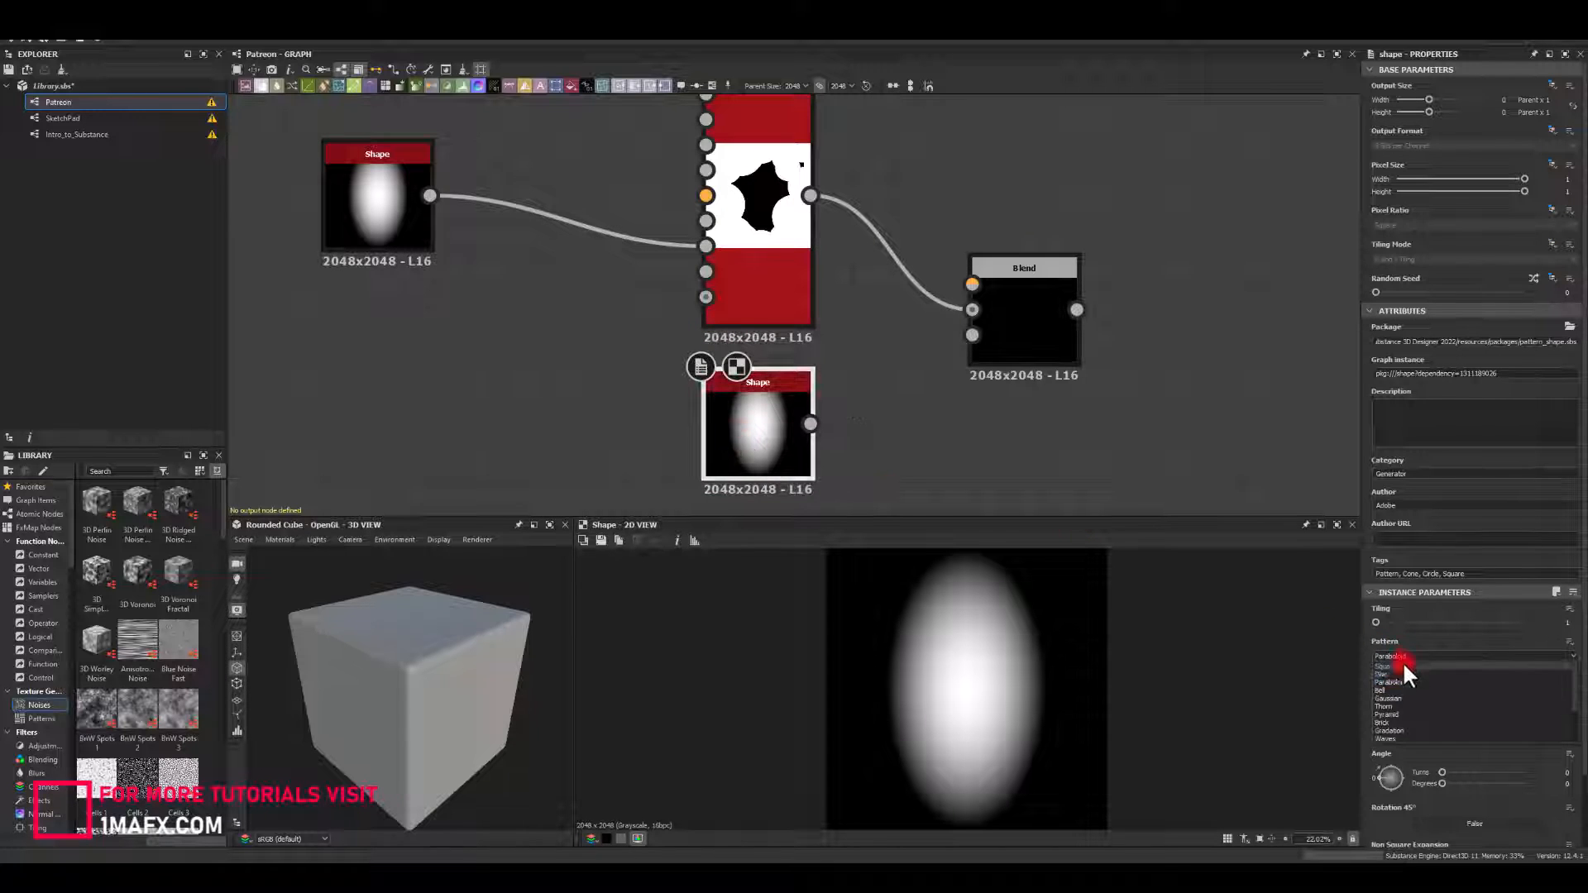
{"action": "left_click", "coordinate": [1388, 675]}
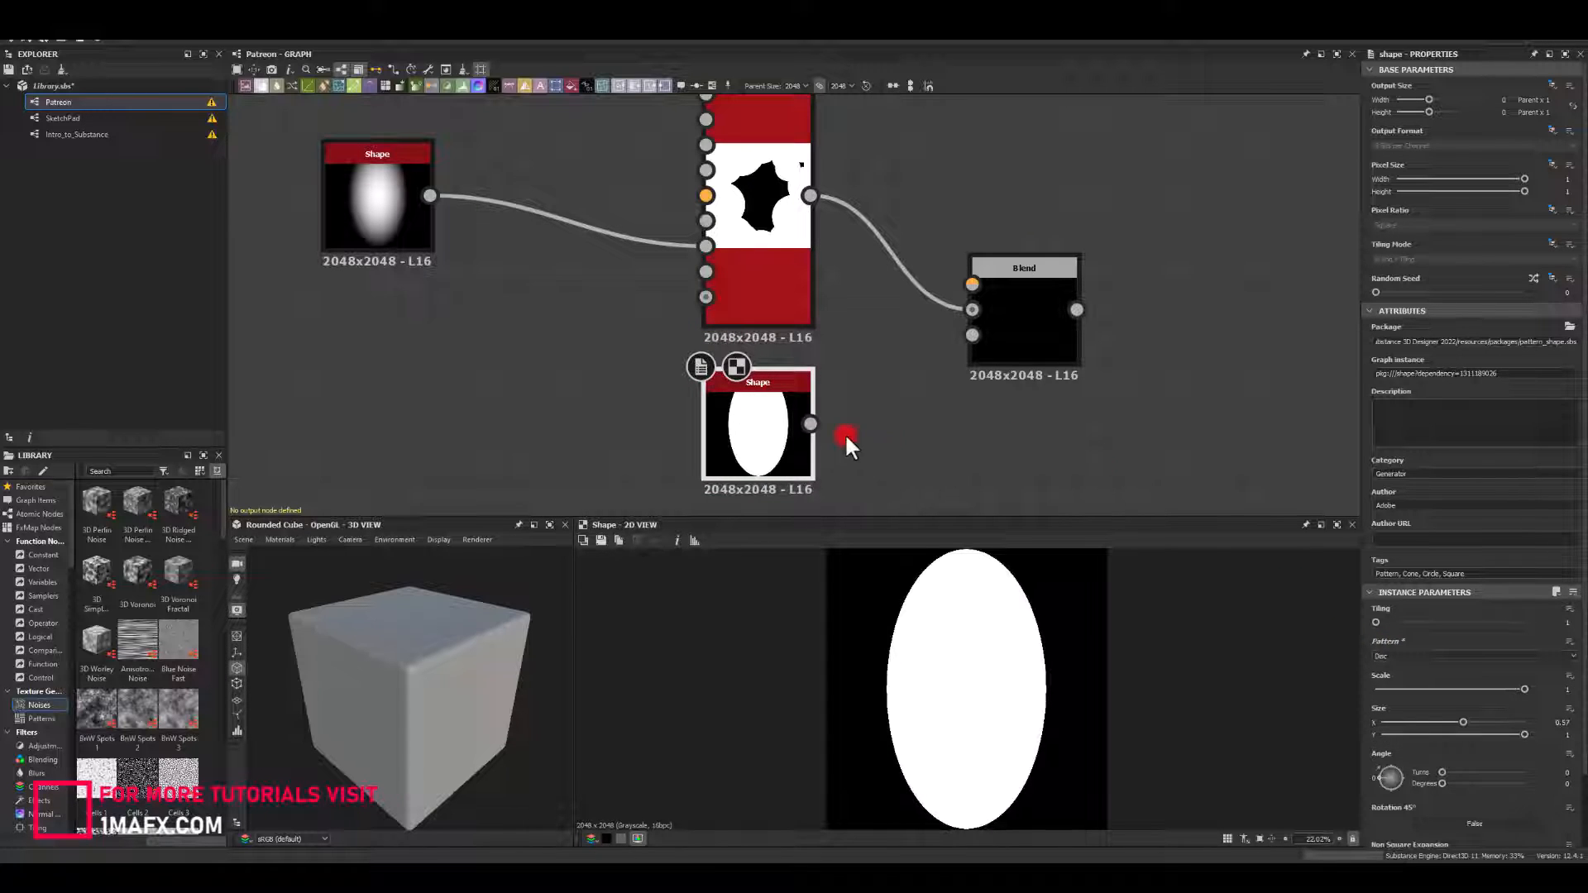
Connect the Disc shape to the Blend's background and the Tile Sampler to its foreground, with blending mode Subtract.
{"action": "left_click_drag", "start_coordinate": [948, 311], "coordinate": [968, 308]}
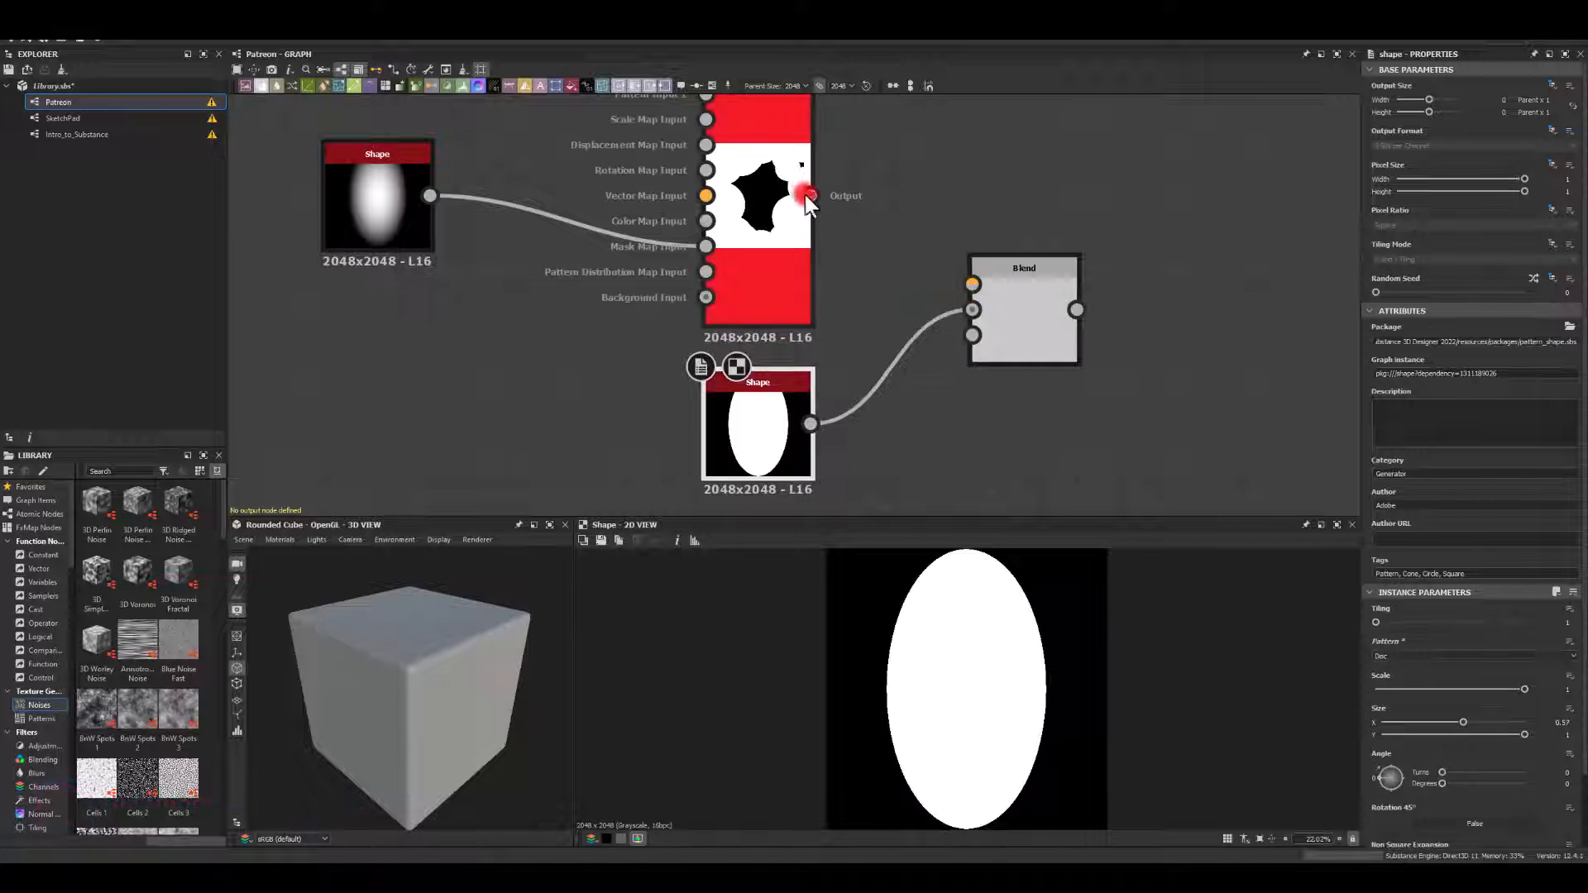
{"action": "left_click_drag", "start_coordinate": [805, 195], "coordinate": [974, 284]}
{"action": "left_click", "coordinate": [1030, 302]}
{"action": "left_click", "coordinate": [1396, 373]}
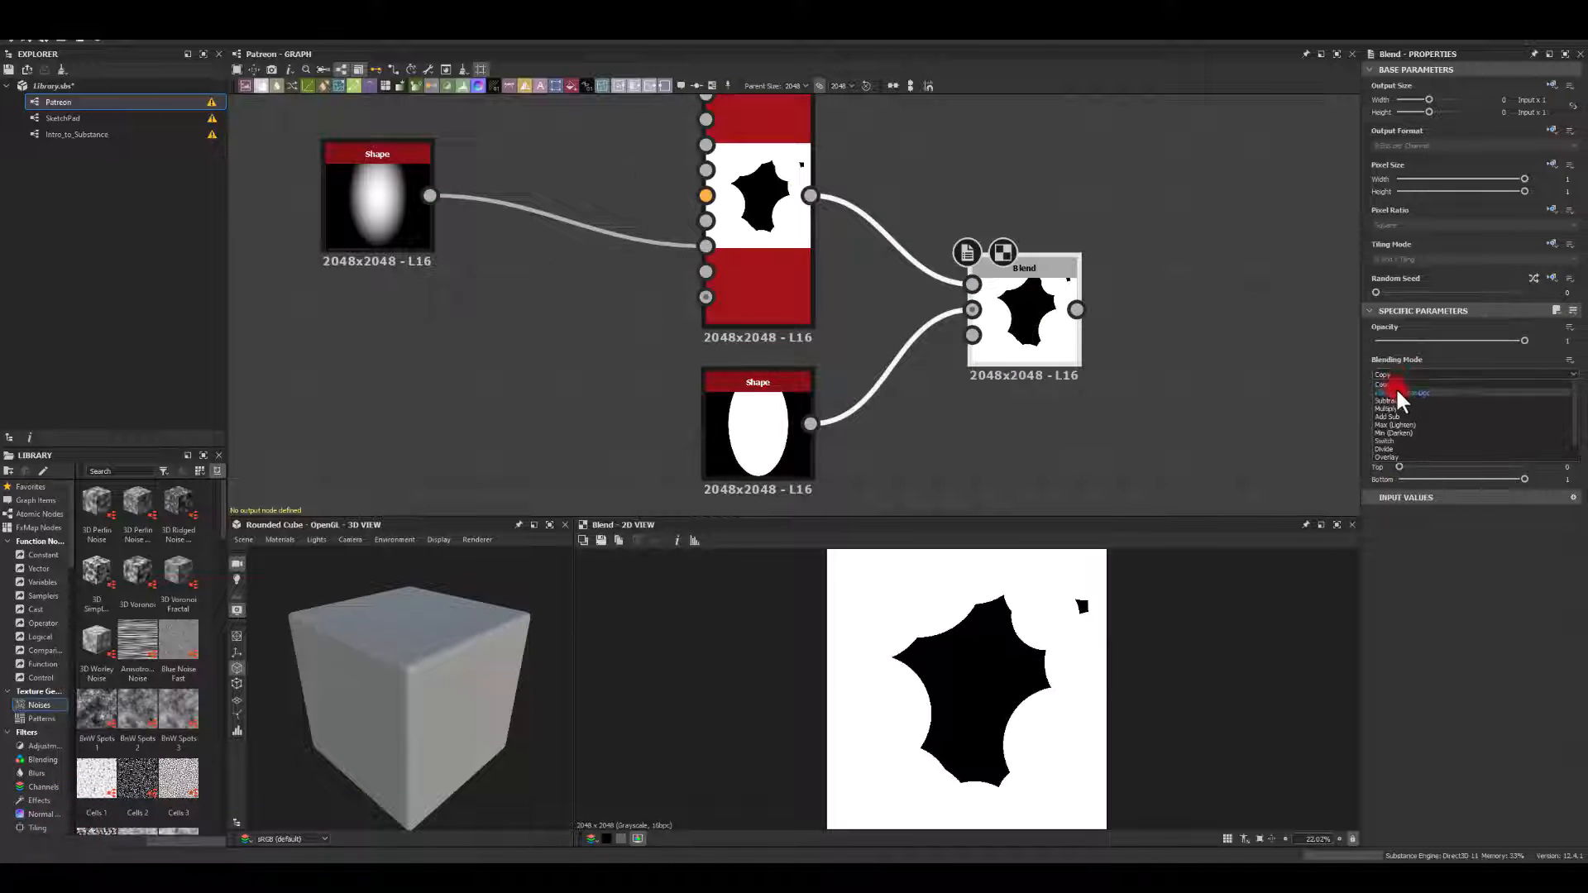
{"action": "left_click", "coordinate": [1389, 400]}
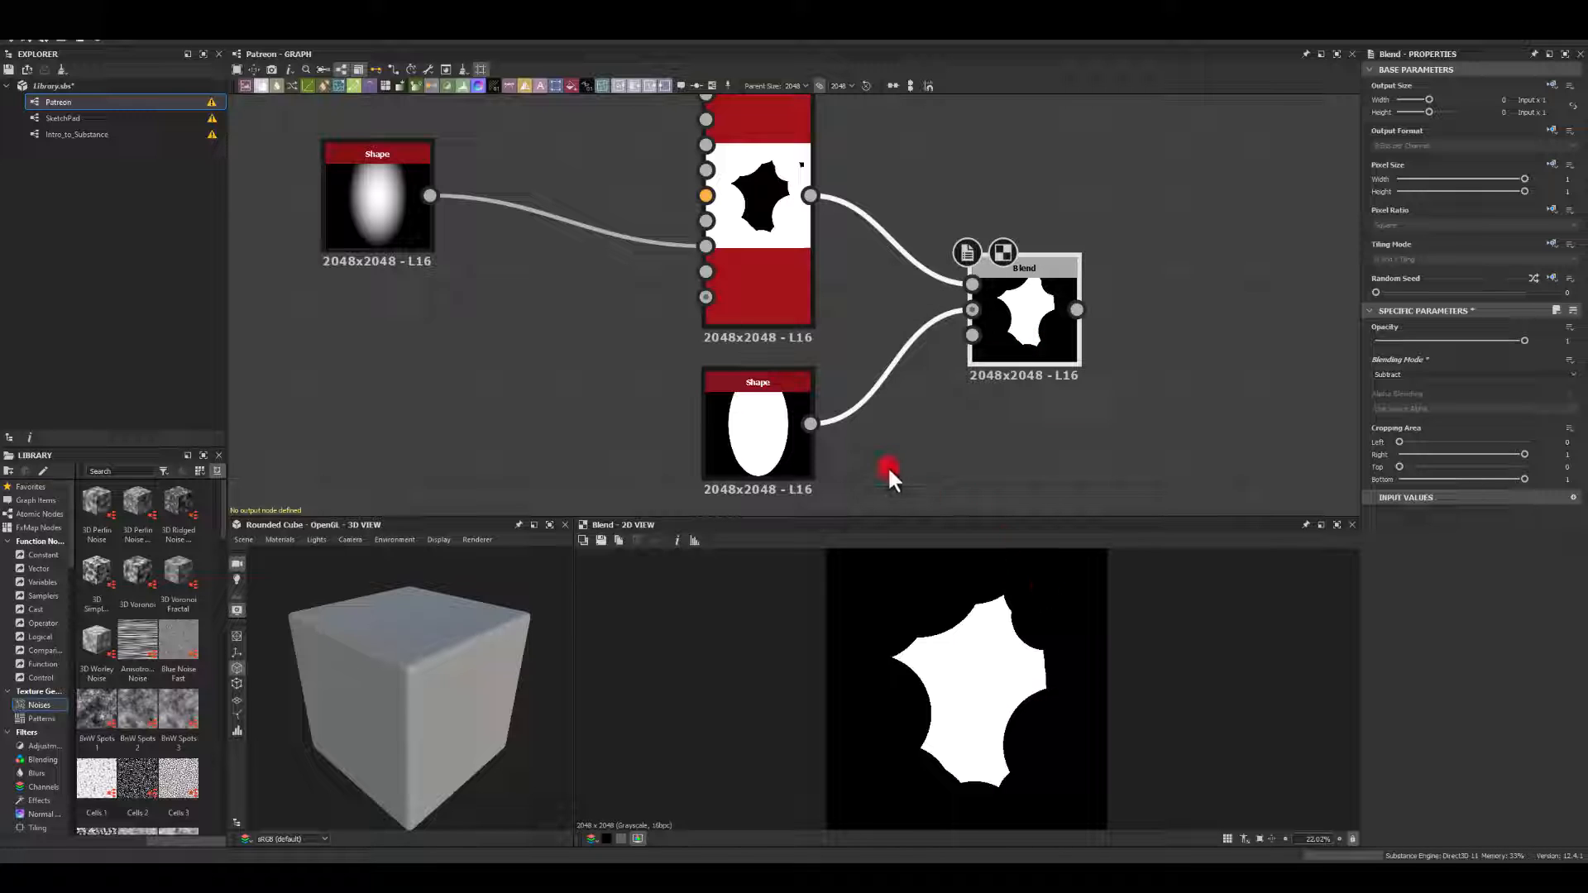
Add a Bevel node after the Blend node and set its Distance to -0.34.
{"action": "middle_click_drag", "start_coordinate": [1181, 344], "coordinate": [809, 318]}
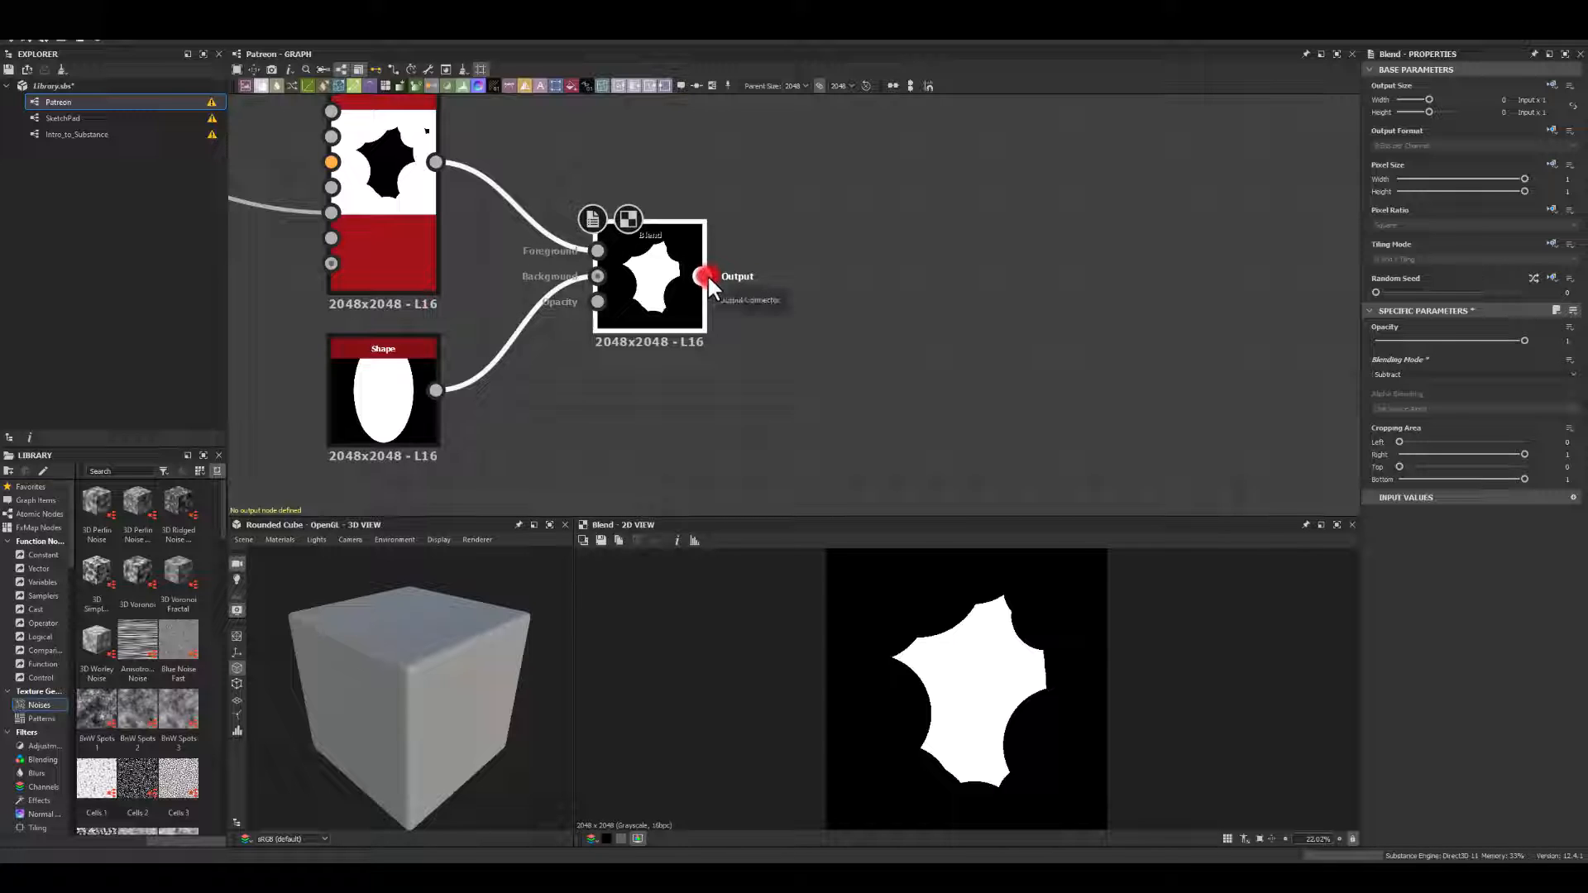
{"action": "left_click_drag", "start_coordinate": [707, 275], "coordinate": [902, 268]}
{"action": "type", "text": "be"}
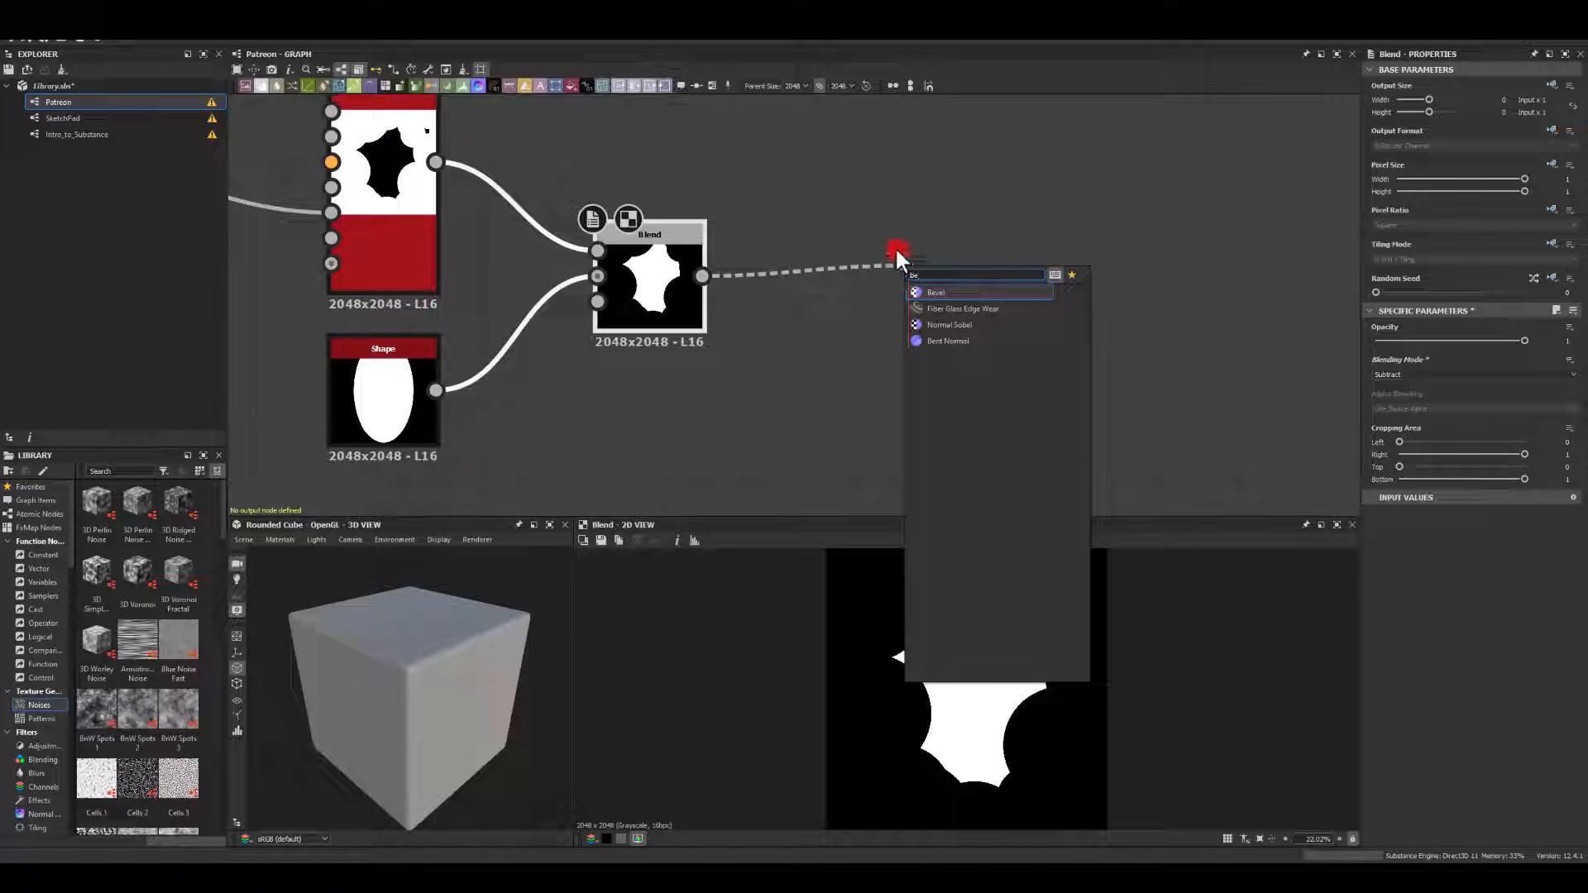
{"action": "left_click", "coordinate": [936, 292]}
{"action": "left_click_drag", "start_coordinate": [1489, 620], "coordinate": [1424, 628]}
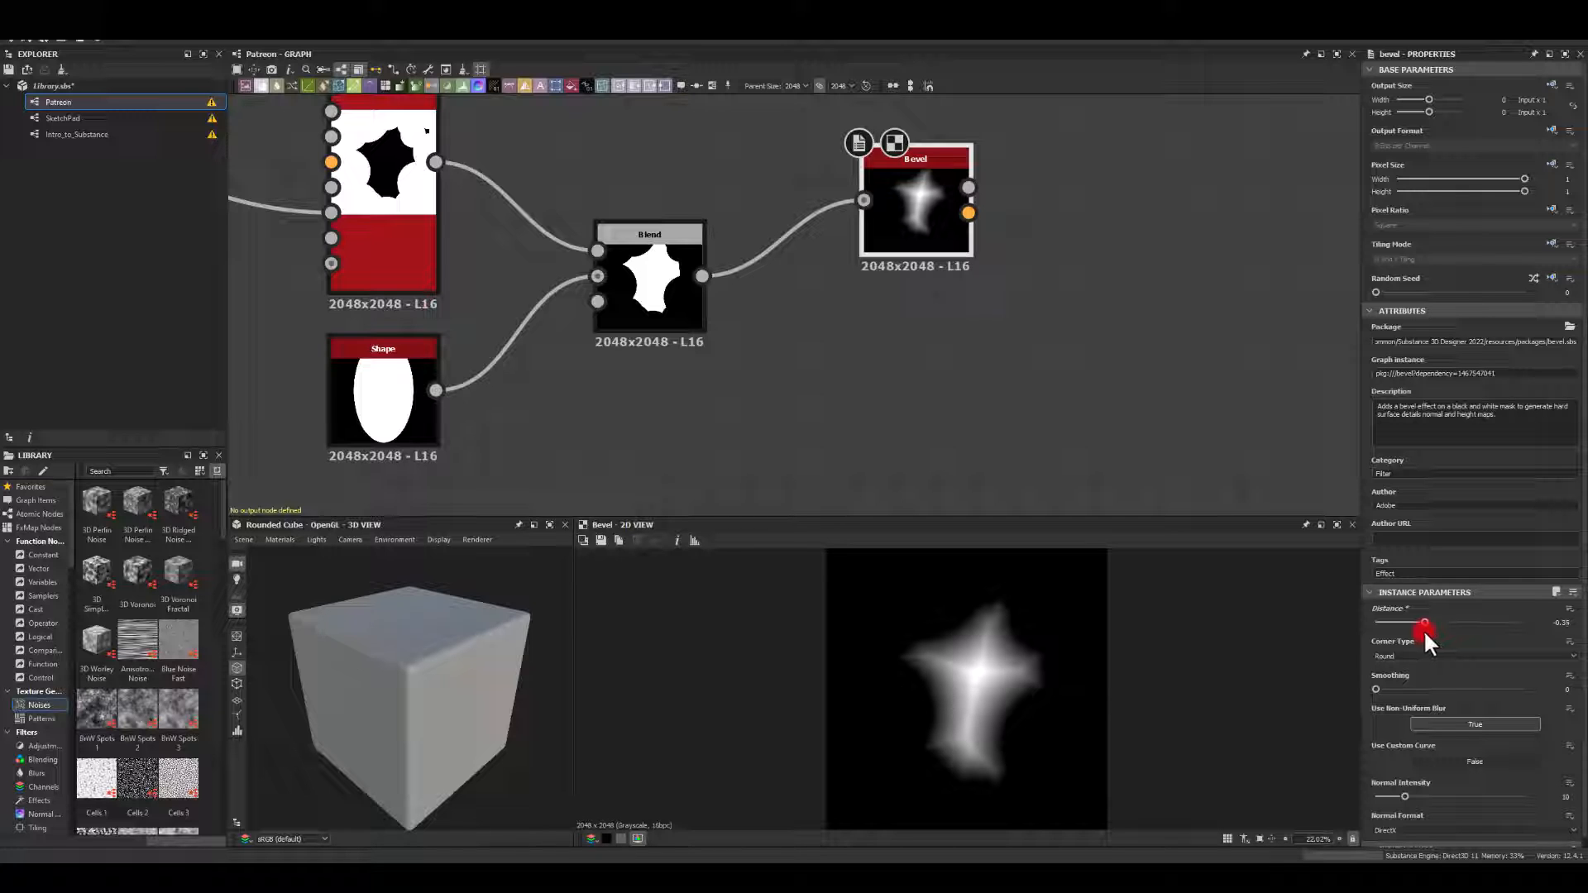
Add a Radial Blur Grayscale node from the Blend's output, with Samples 128 and Angle 0.09.
{"action": "middle_click_drag", "start_coordinate": [1048, 442], "coordinate": [928, 302]}
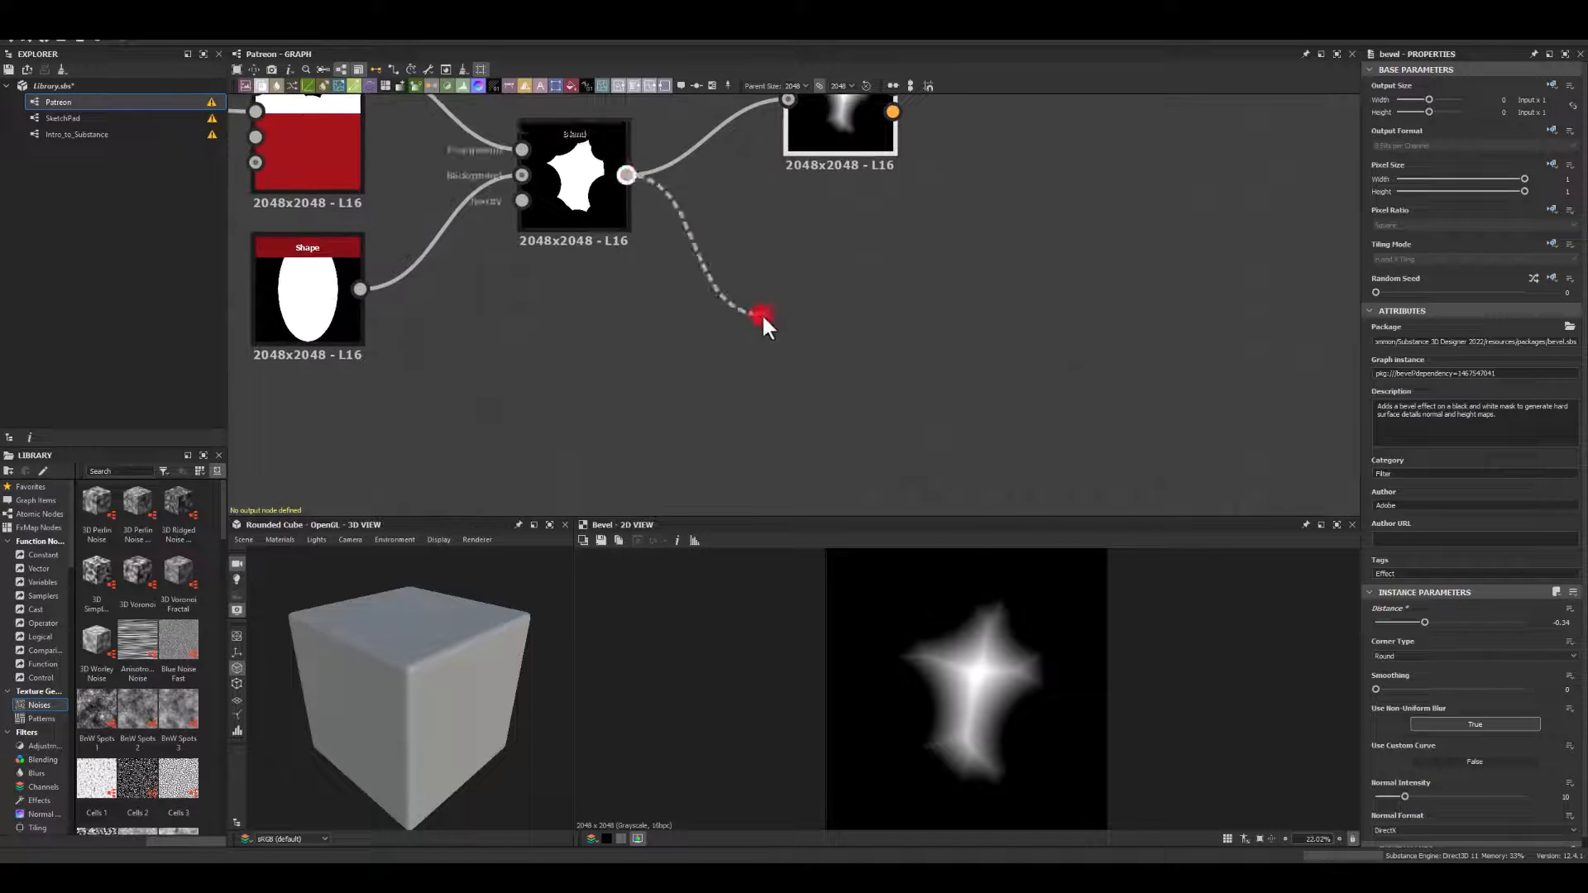
{"action": "left_click_drag", "start_coordinate": [761, 314], "coordinate": [798, 352]}
{"action": "type", "text": "rad"}
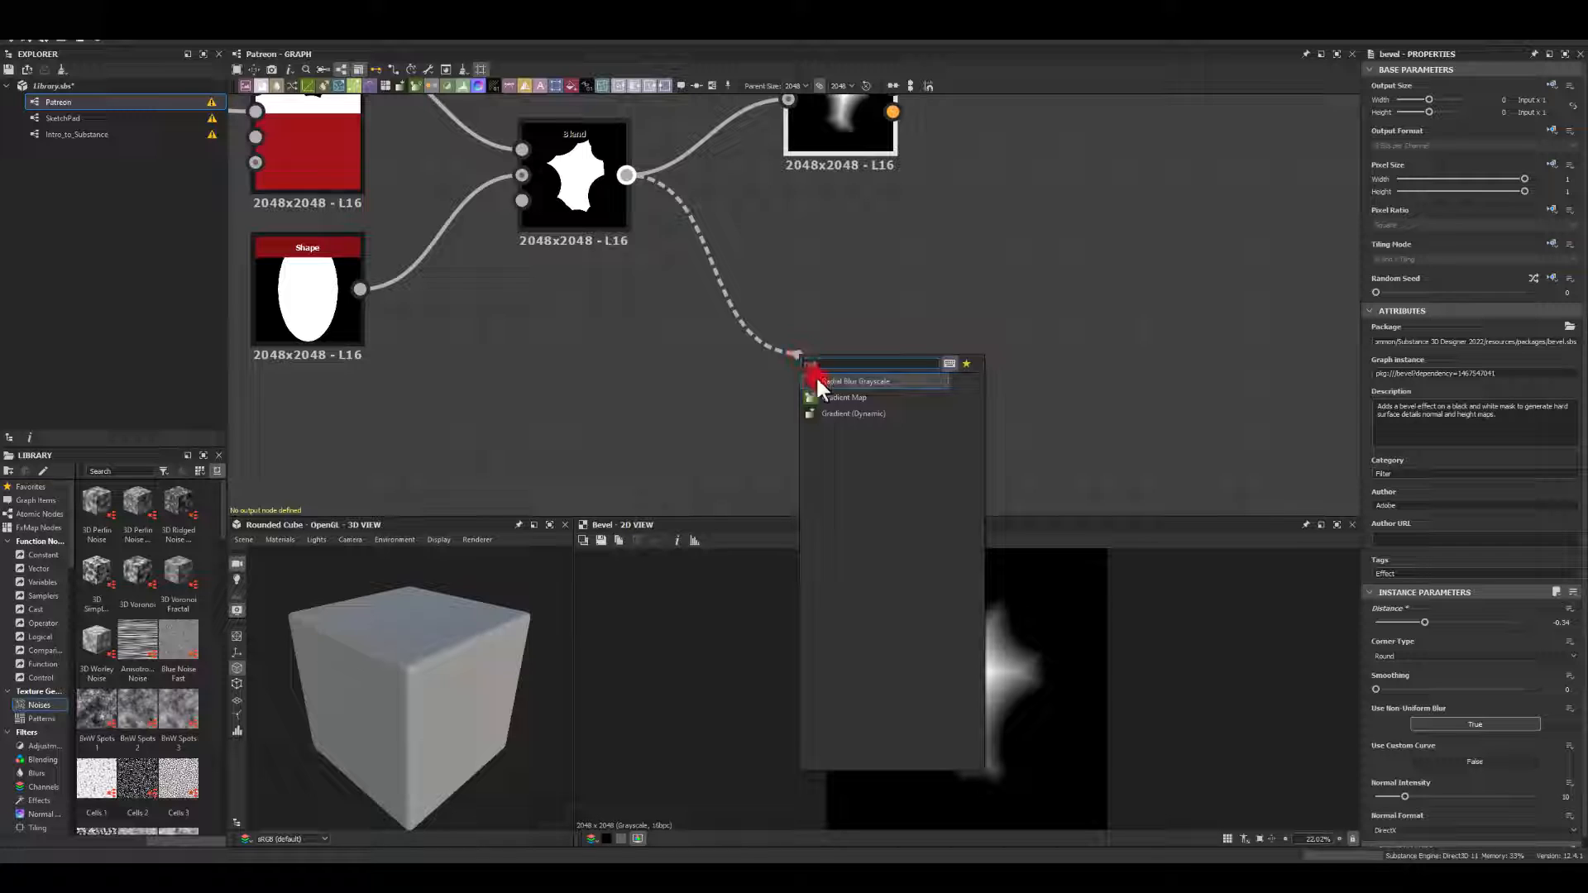
{"action": "left_click", "coordinate": [827, 382]}
{"action": "left_click_drag", "start_coordinate": [851, 365], "coordinate": [827, 337]}
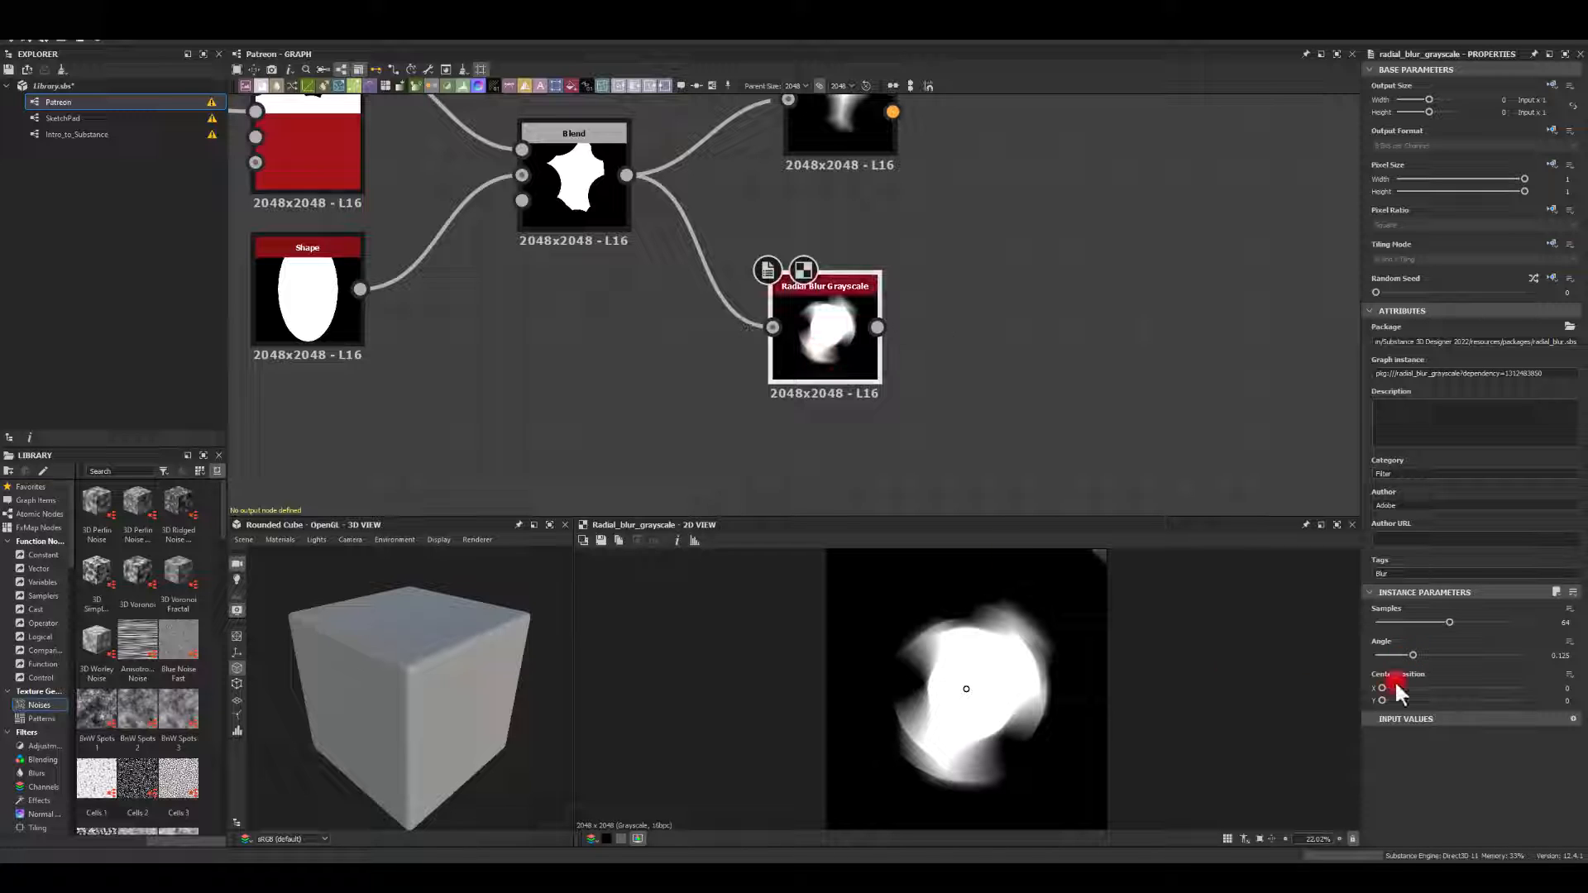
{"action": "mouse_move", "coordinate": [1383, 687]}
{"action": "left_mouse_down"}
{"action": "mouse_move", "coordinate": [1406, 690]}
{"action": "mouse_move", "coordinate": [1391, 693]}
{"action": "left_mouse_up"}
{"action": "left_click_drag", "start_coordinate": [1400, 658], "coordinate": [1400, 652]}
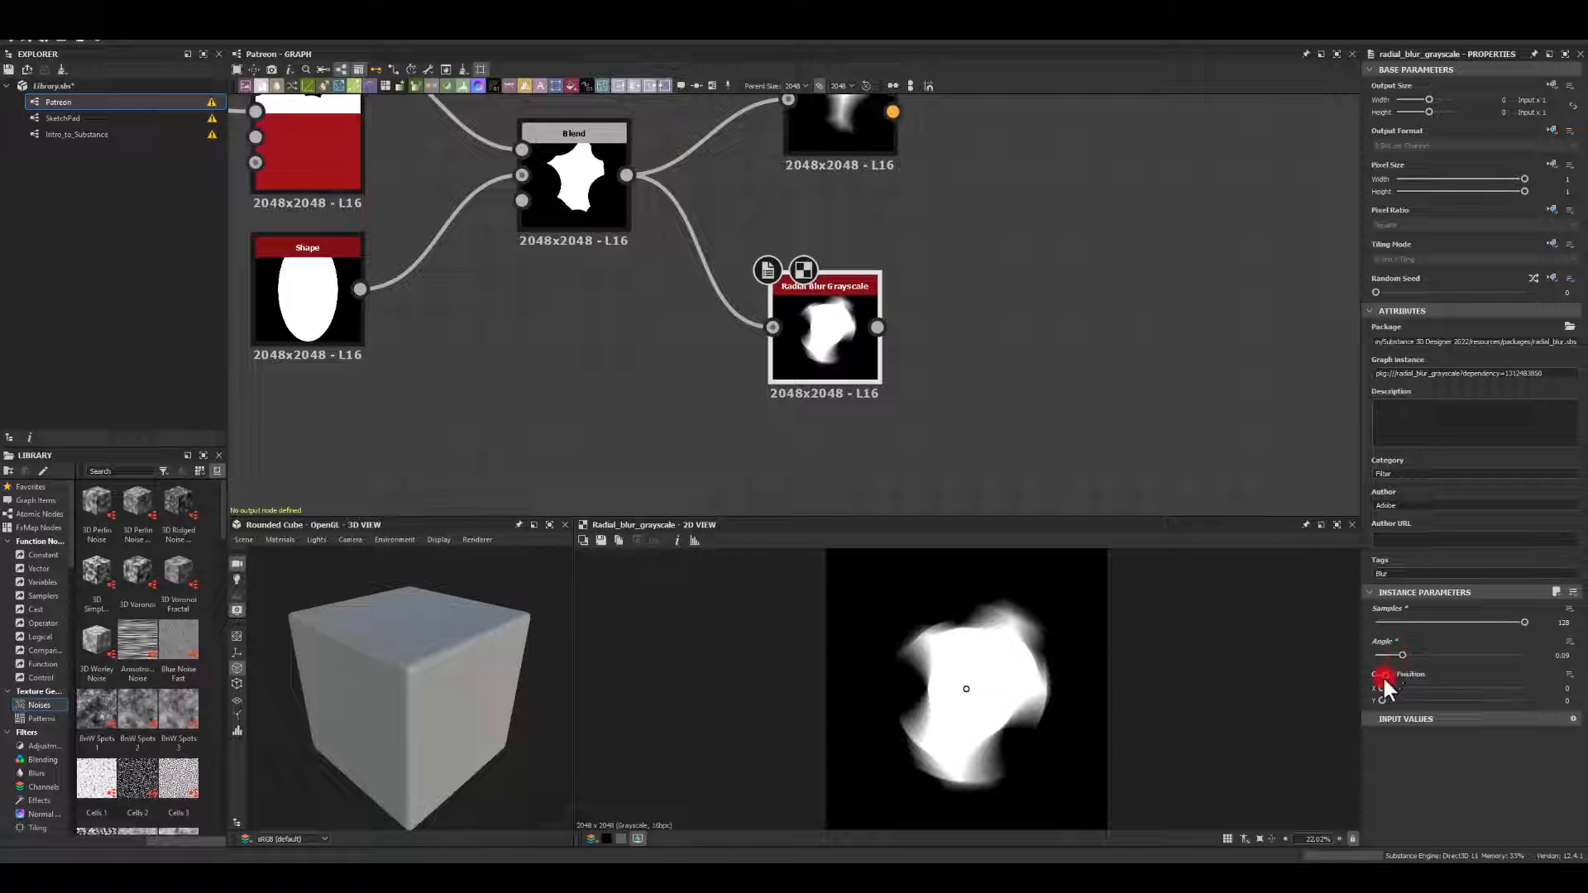
Set the Radial Blur's Center Position to X -0.317 and Y 0.277.
{"action": "left_click_drag", "start_coordinate": [1381, 688], "coordinate": [1450, 686]}
{"action": "left_click_drag", "start_coordinate": [1453, 688], "coordinate": [1419, 694]}
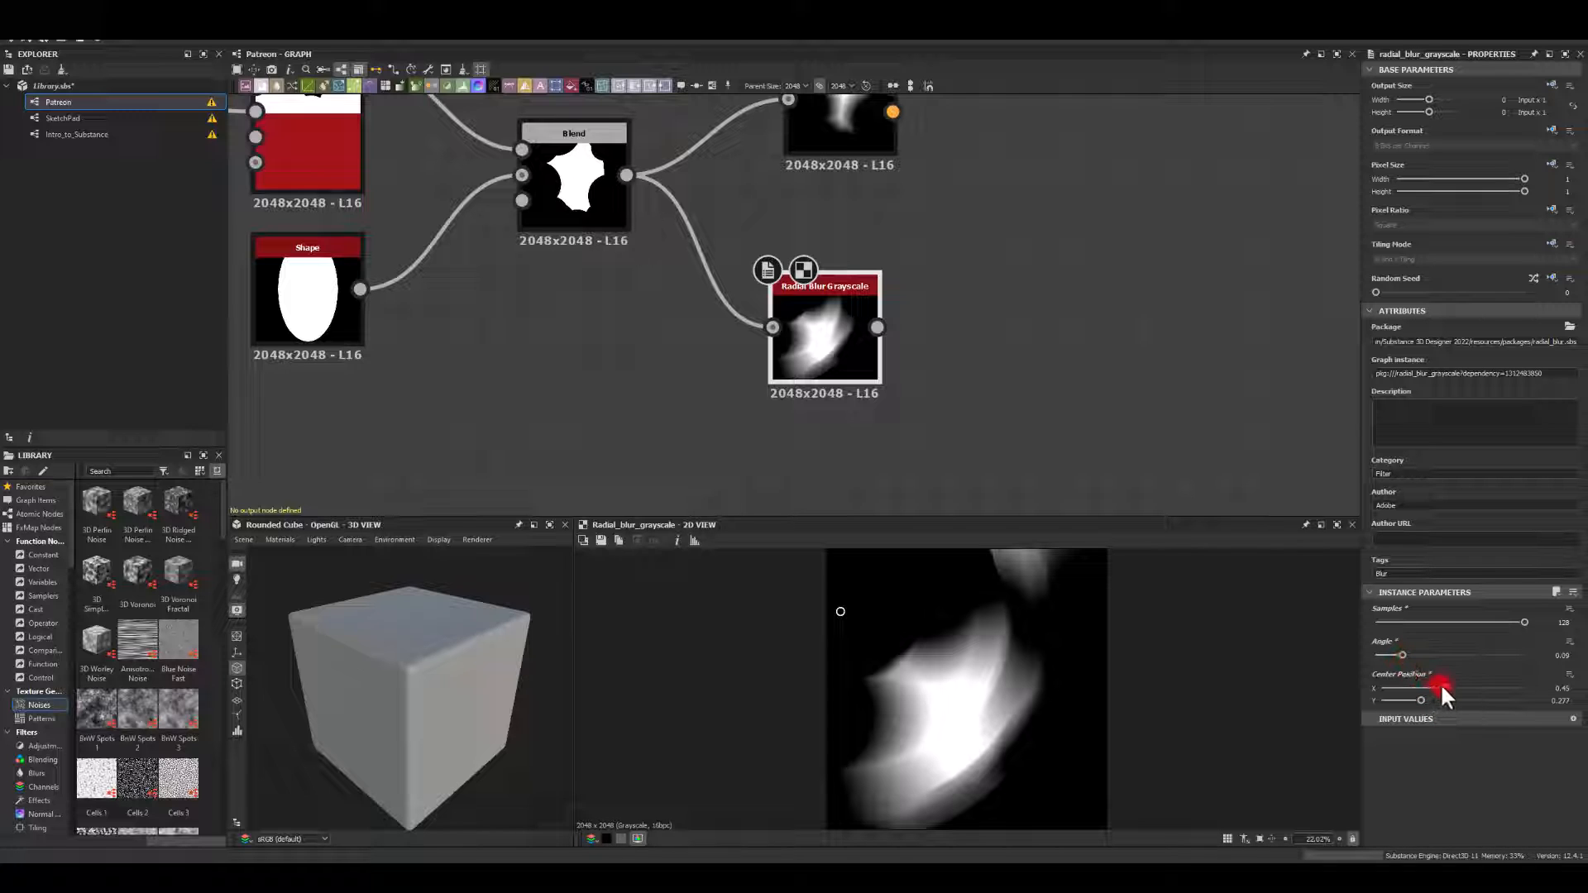
{"action": "left_click_drag", "start_coordinate": [1441, 683], "coordinate": [1350, 677]}
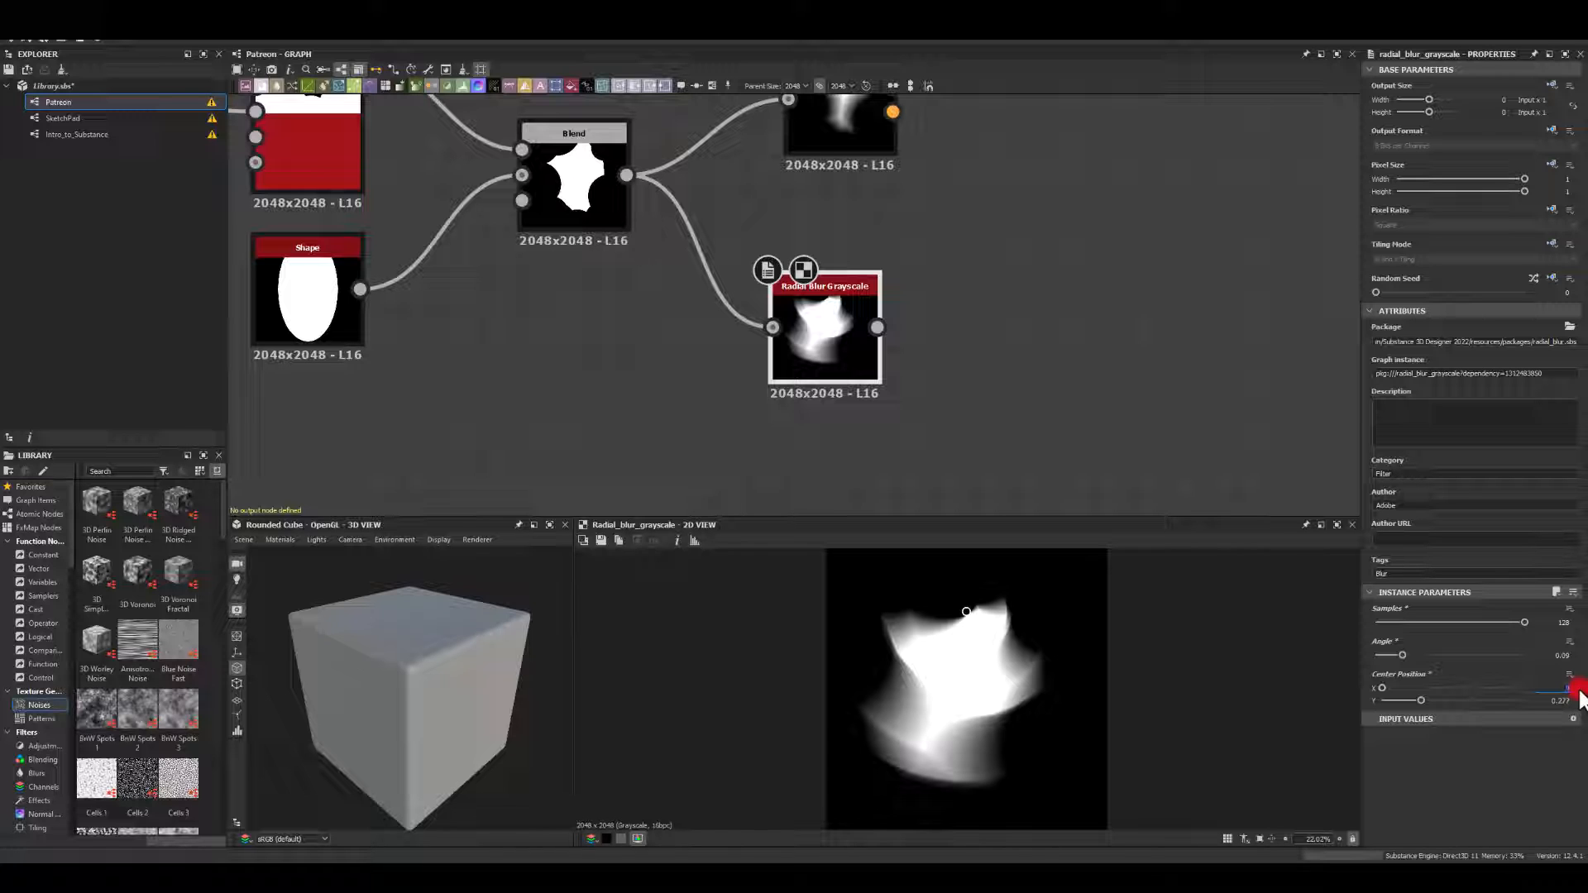
{"action": "type", "text": "0.3"}
{"action": "key", "text": "Return"}
{"action": "left_click_drag", "start_coordinate": [1455, 686], "coordinate": [1450, 687]}
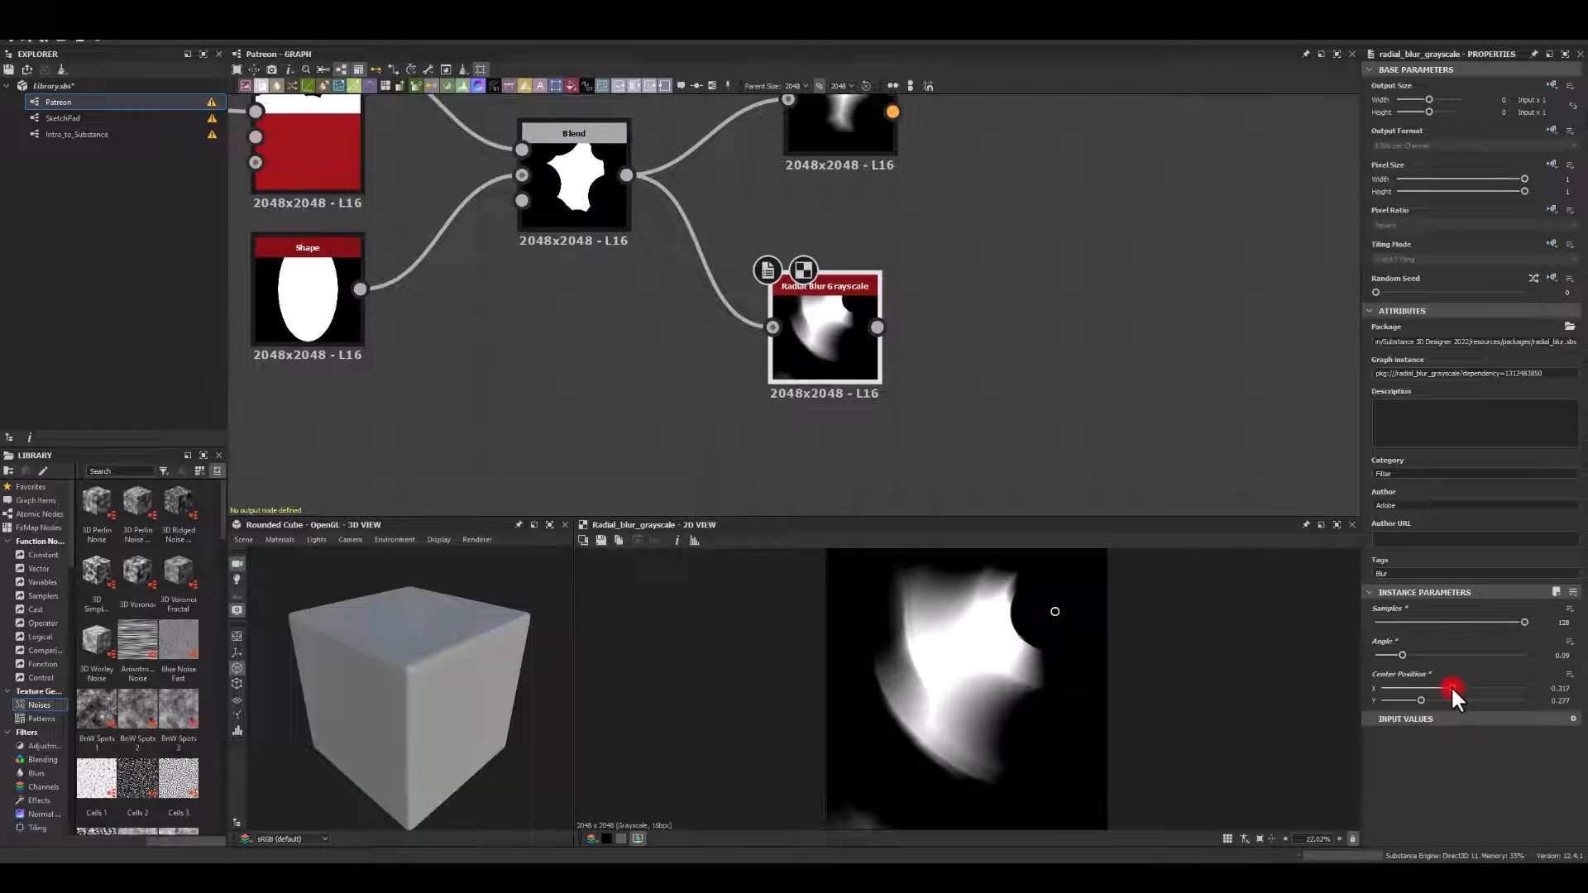
Override the Radial Blur's Tiling Mode with No Tiling and fine-tune its Angle to 0.1 and Center Position Y to 0.398.
{"action": "left_click", "coordinate": [1549, 241]}
{"action": "left_click", "coordinate": [1525, 287]}
{"action": "left_click", "coordinate": [1439, 259]}
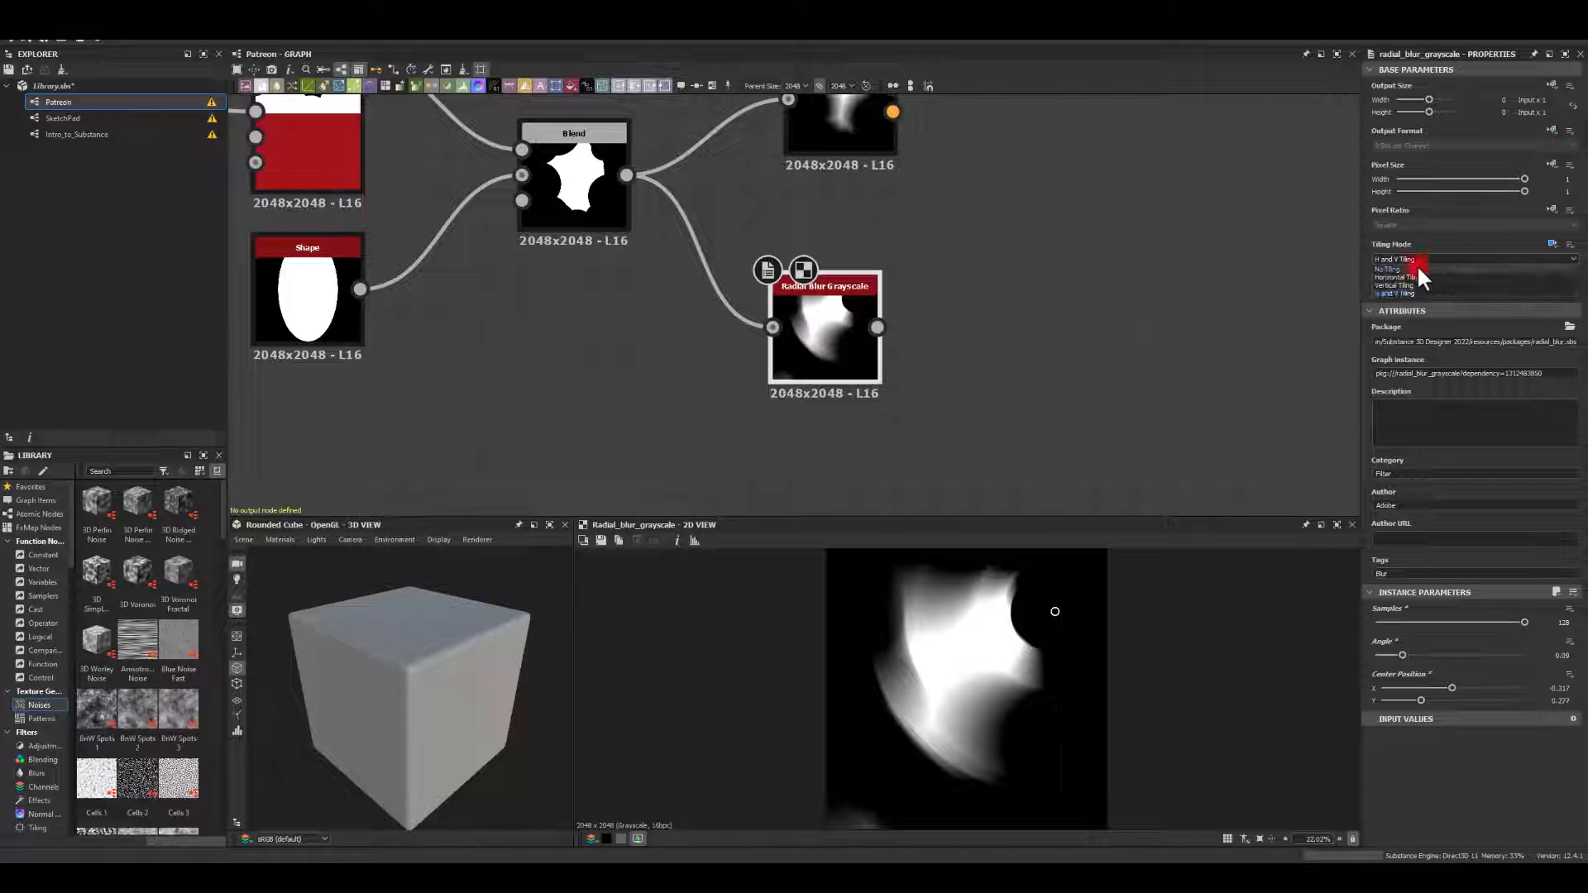
{"action": "left_click", "coordinate": [1415, 268]}
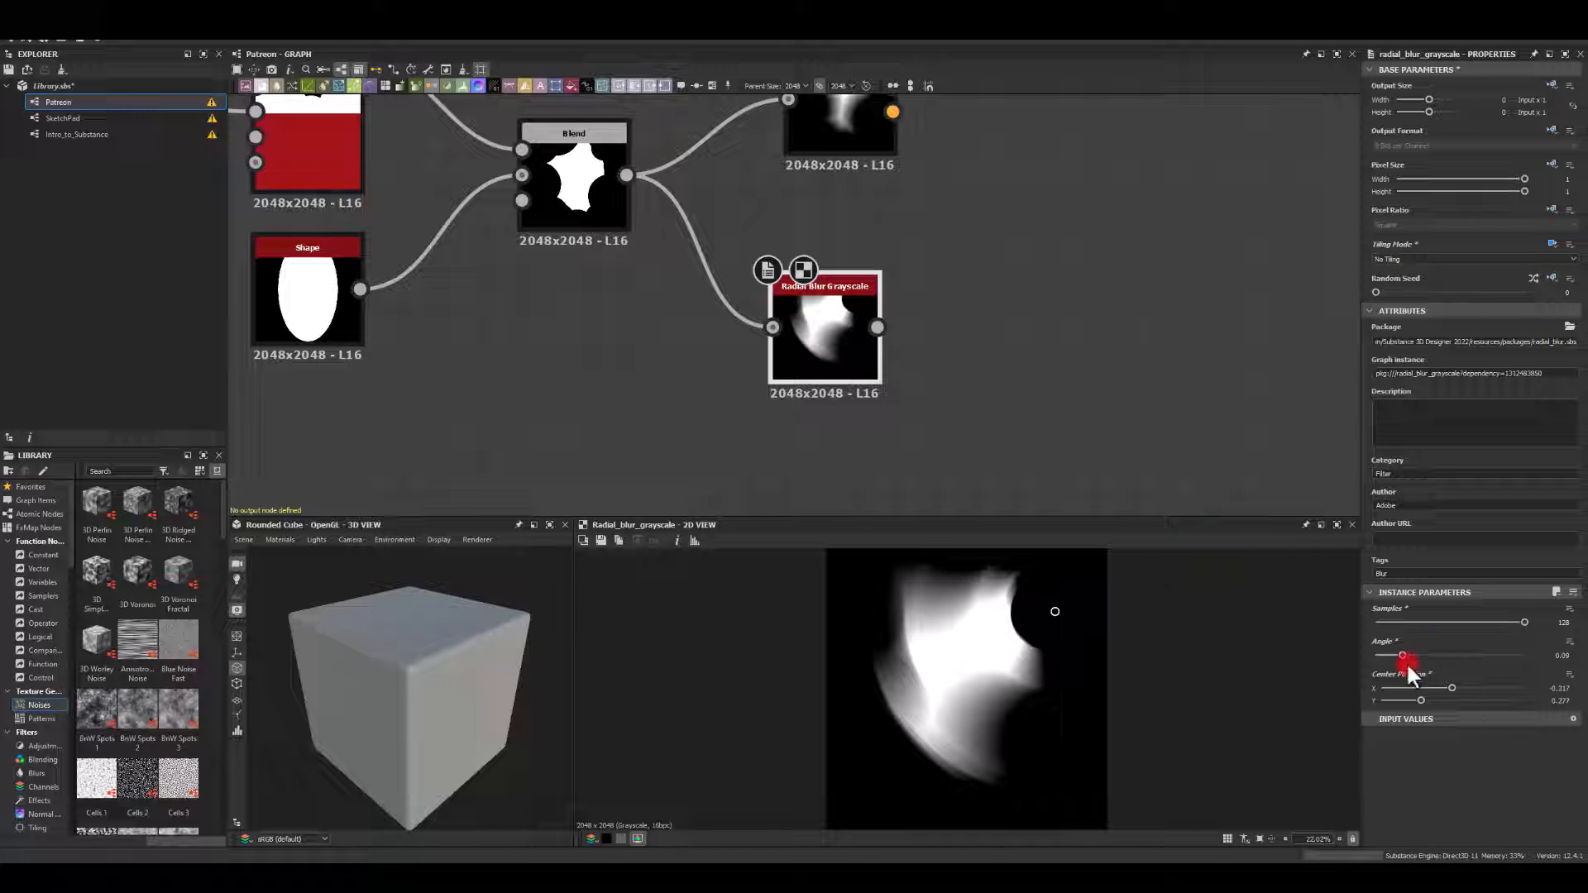
{"action": "mouse_move", "coordinate": [1406, 661]}
{"action": "left_mouse_down"}
{"action": "mouse_move", "coordinate": [1397, 644]}
{"action": "mouse_move", "coordinate": [1437, 685]}
{"action": "left_mouse_up"}
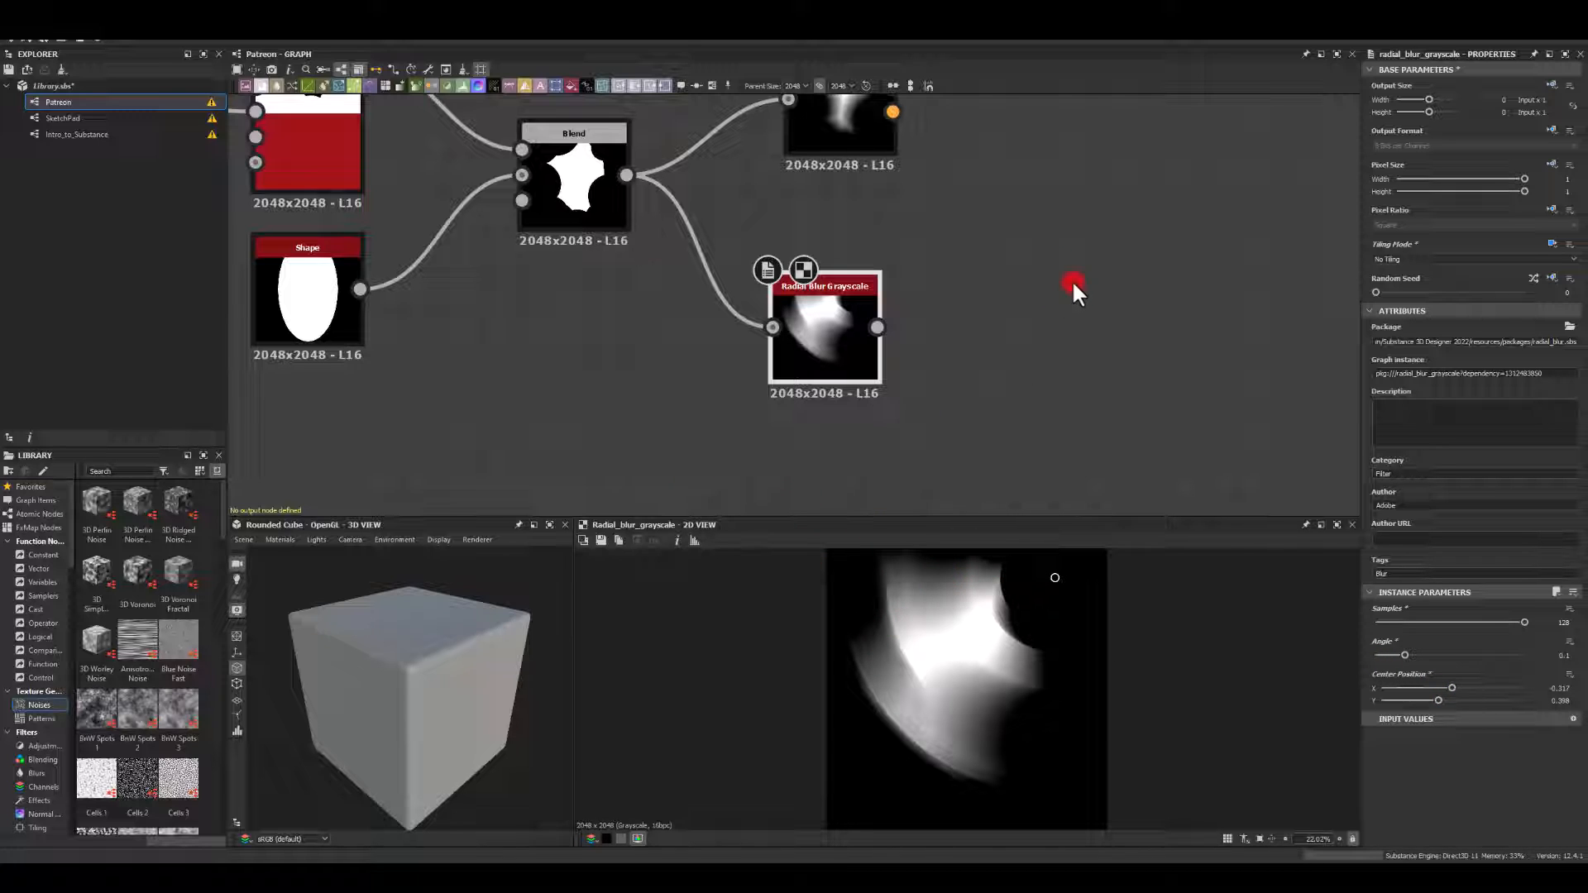
Add a second Blend node with the Radial Blur Grayscale as background and the Bevel's height output as foreground.
{"action": "middle_click_drag", "start_coordinate": [1072, 280], "coordinate": [761, 265]}
{"action": "left_click_drag", "start_coordinate": [559, 429], "coordinate": [758, 299]}
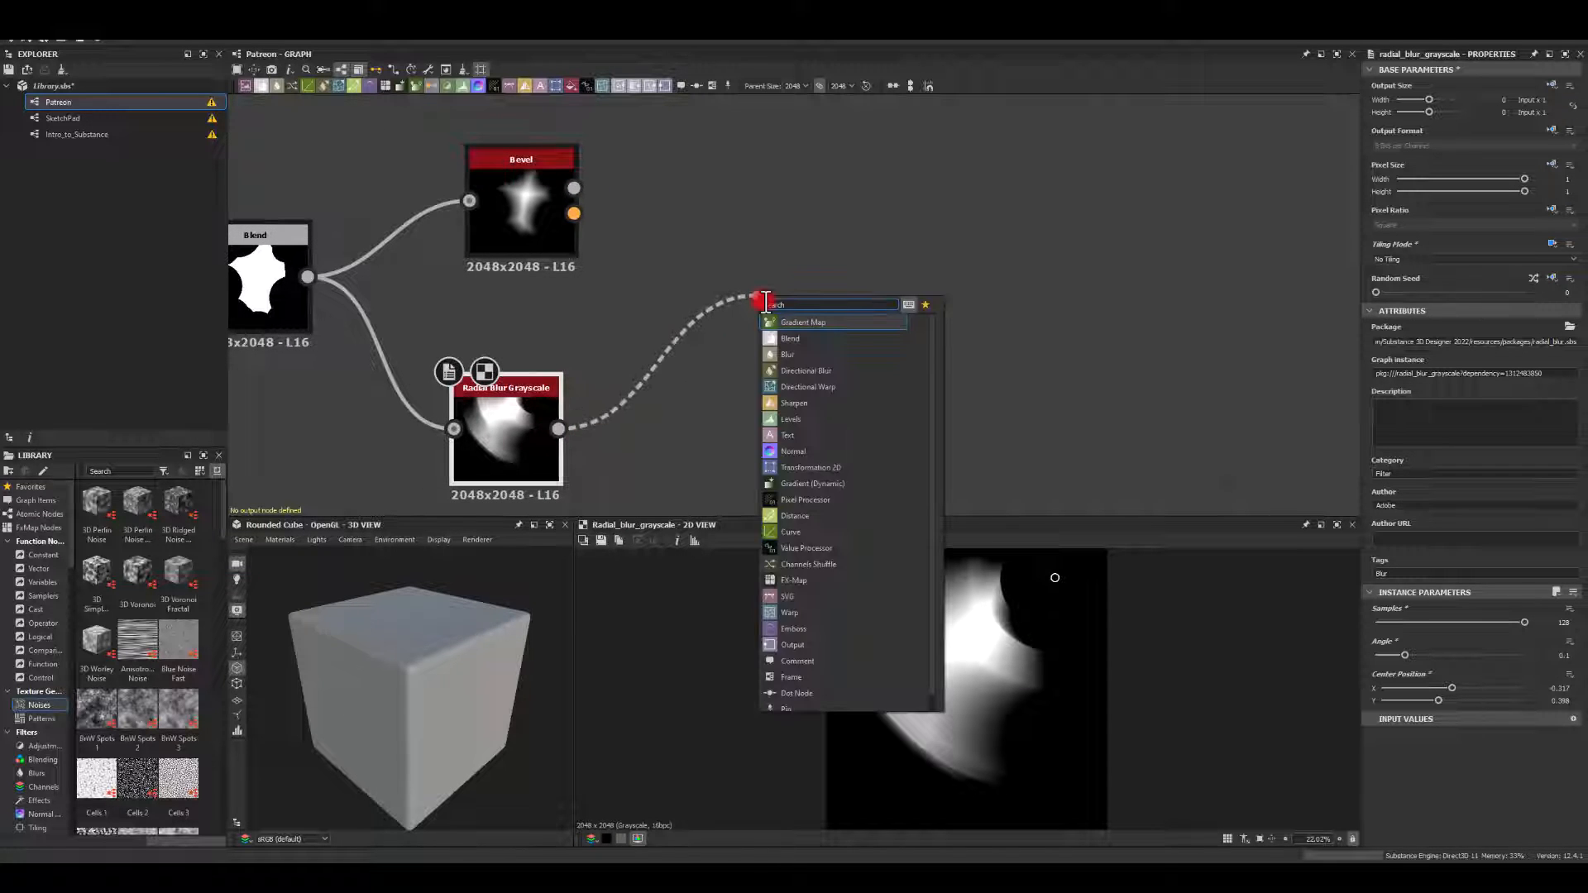
{"action": "type", "text": "bl"}
{"action": "left_click", "coordinate": [792, 320]}
{"action": "left_click_drag", "start_coordinate": [574, 189], "coordinate": [784, 254]}
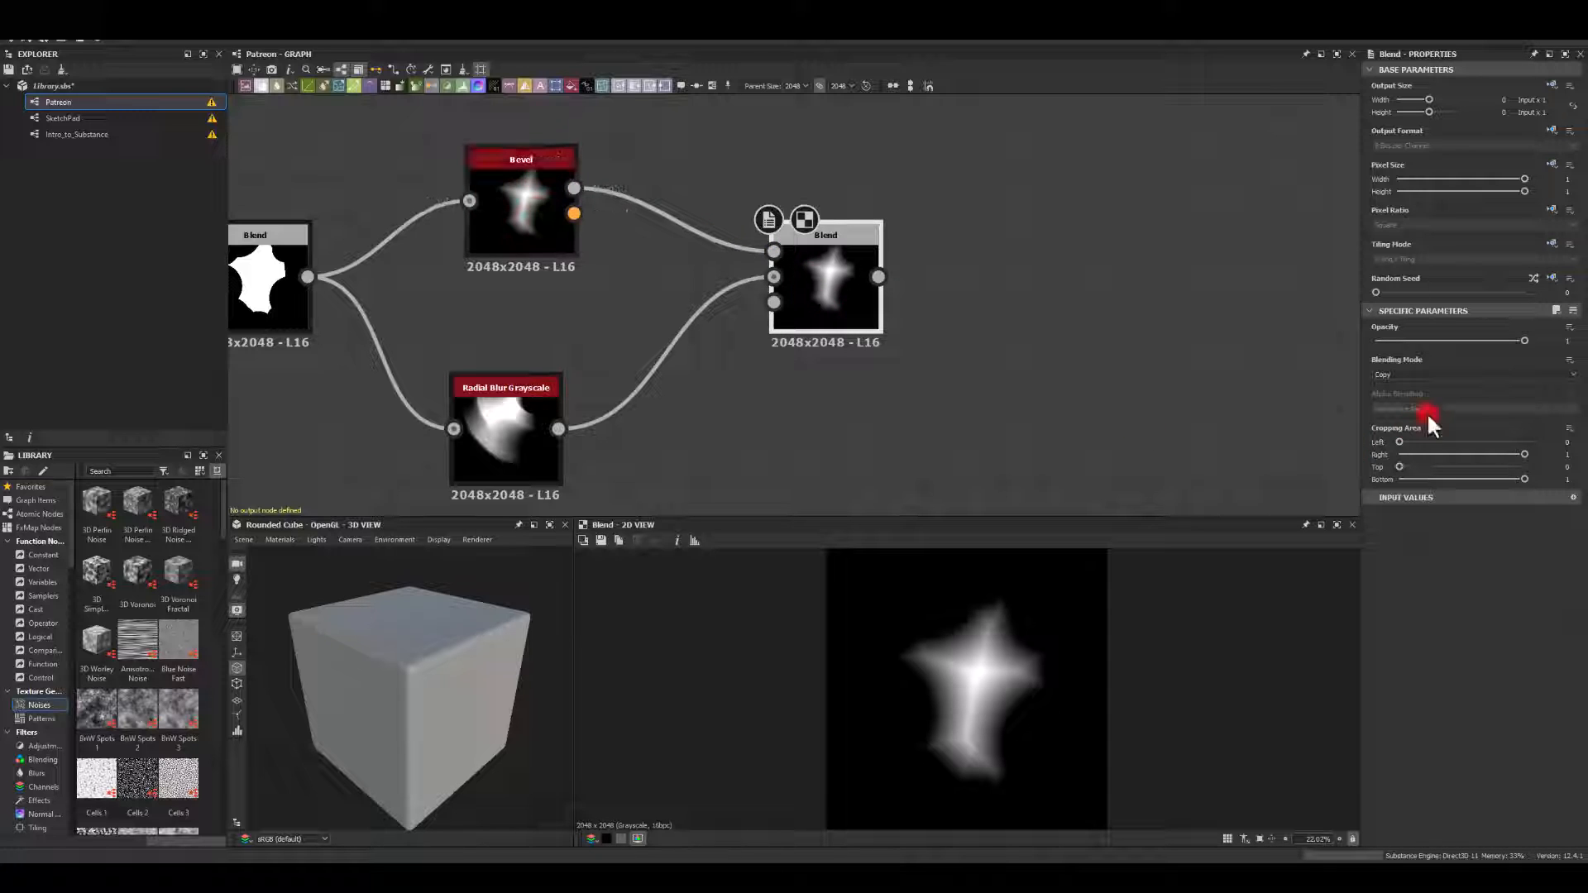
Set the new Blend's blending mode to Max (Lighten) and move the node closer to its inputs.
{"action": "left_click", "coordinate": [1397, 374]}
{"action": "left_click", "coordinate": [1387, 387]}
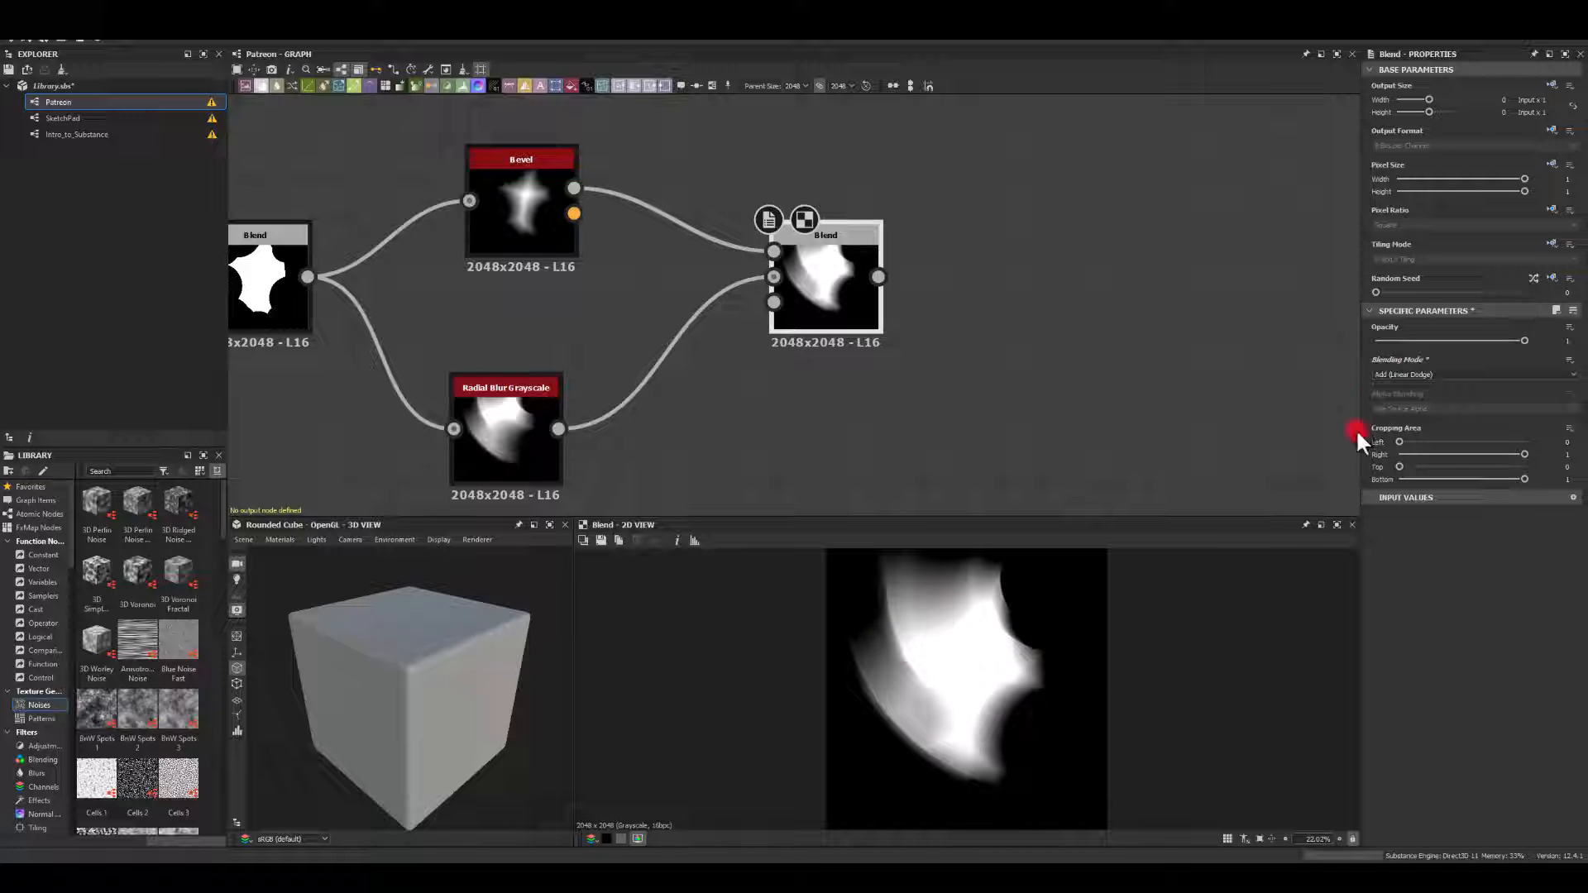
{"action": "left_click", "coordinate": [1386, 374]}
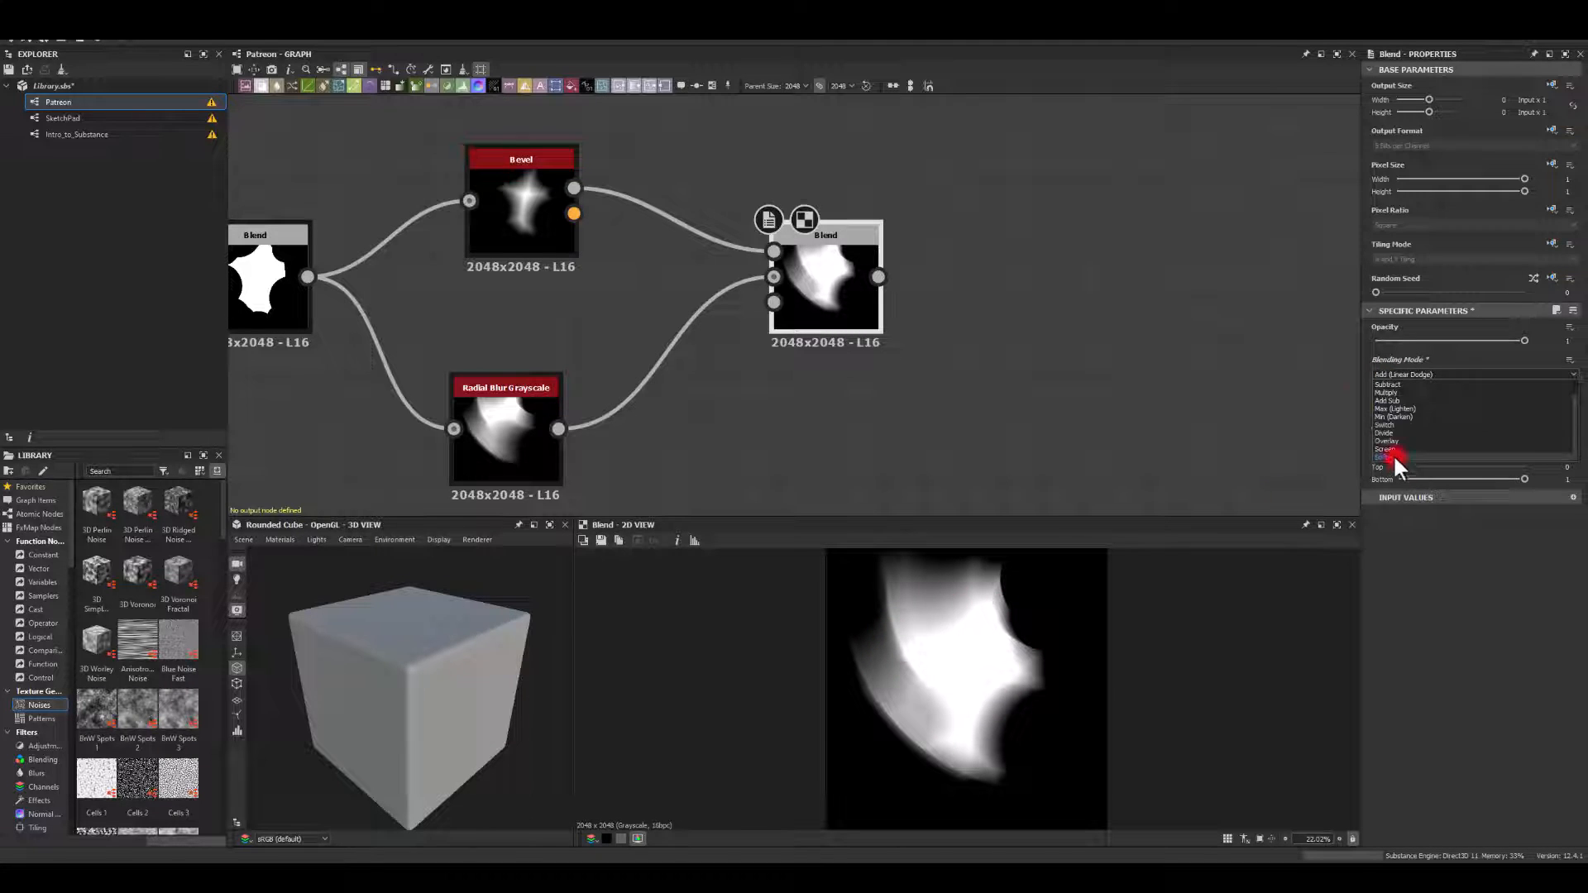
{"action": "left_click", "coordinate": [1391, 408]}
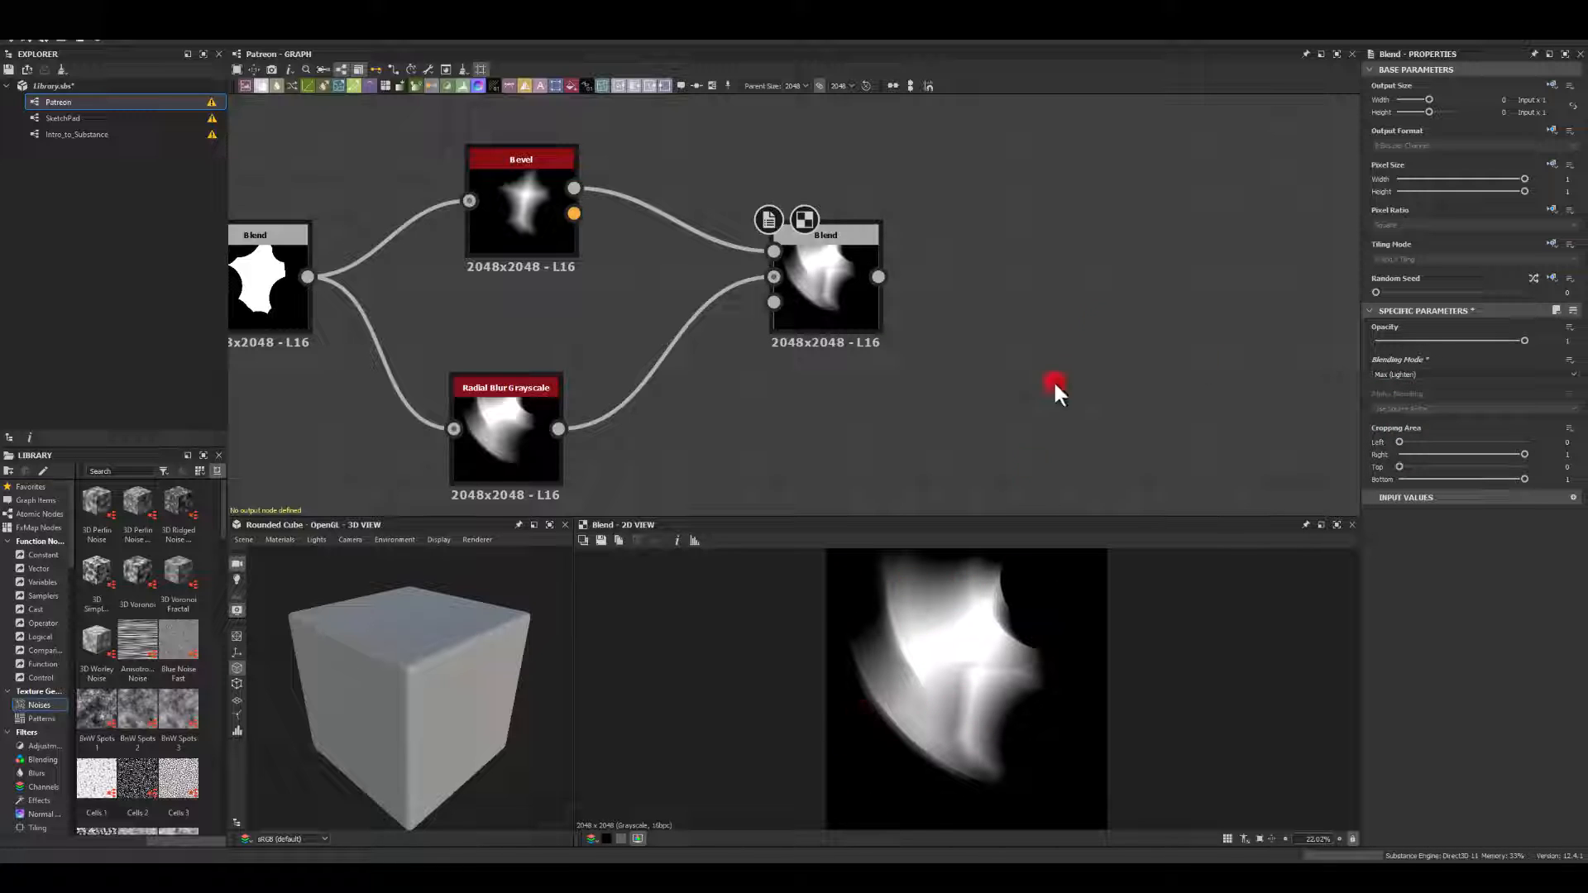
{"action": "middle_click_drag", "start_coordinate": [1055, 382], "coordinate": [913, 285]}
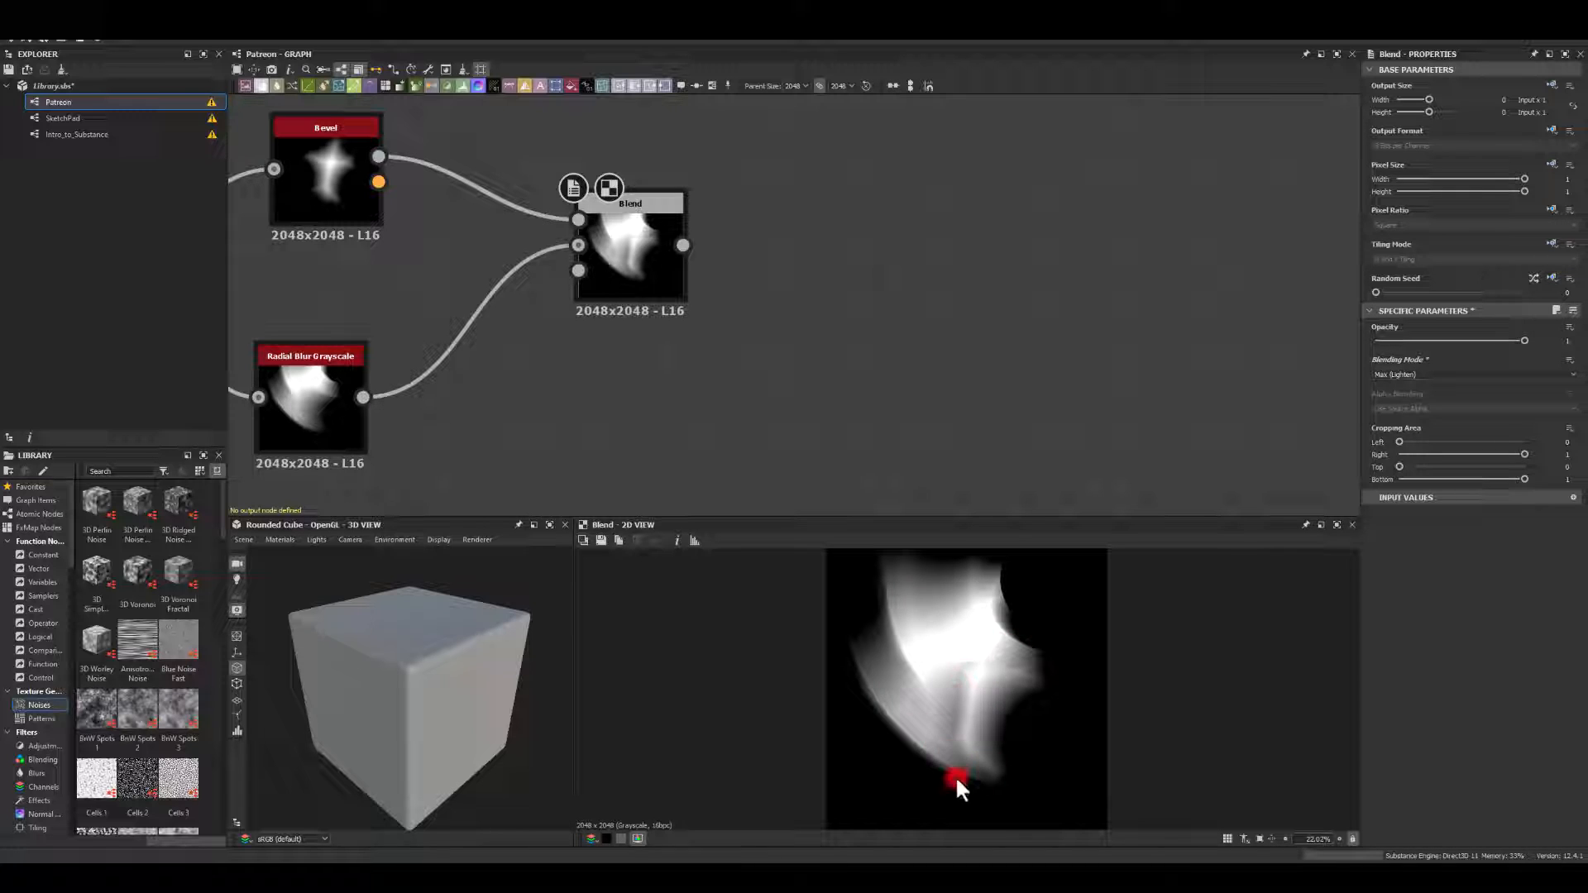
{"action": "left_click_drag", "start_coordinate": [647, 240], "coordinate": [591, 233]}
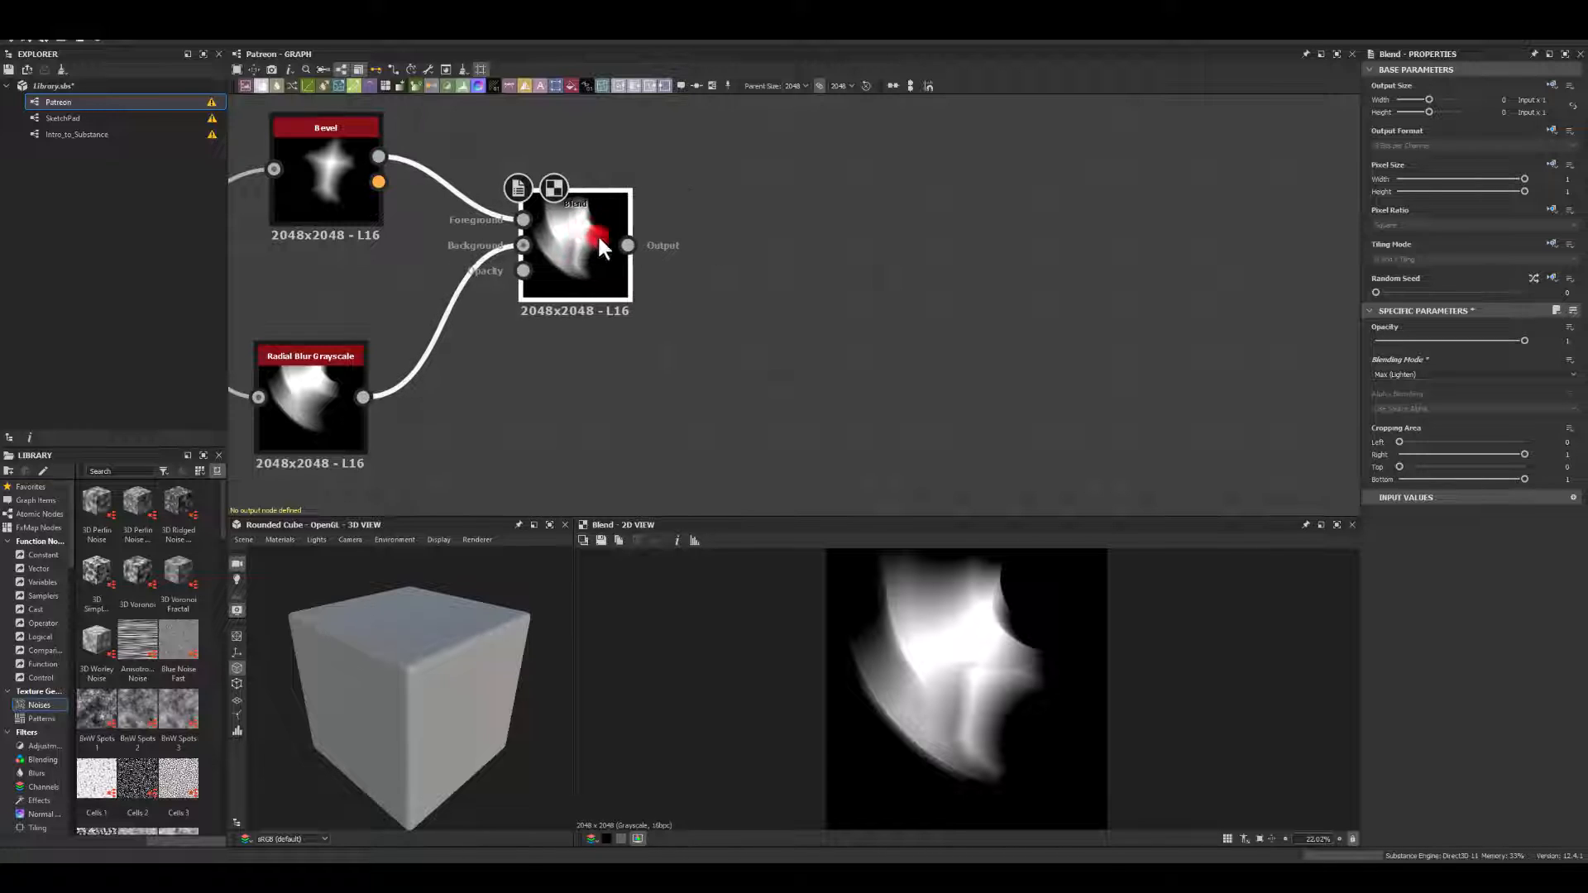
Add a Warp node from the output of the Max (Lighten) Blend.
{"action": "middle_click_drag", "start_coordinate": [708, 233], "coordinate": [649, 220]}
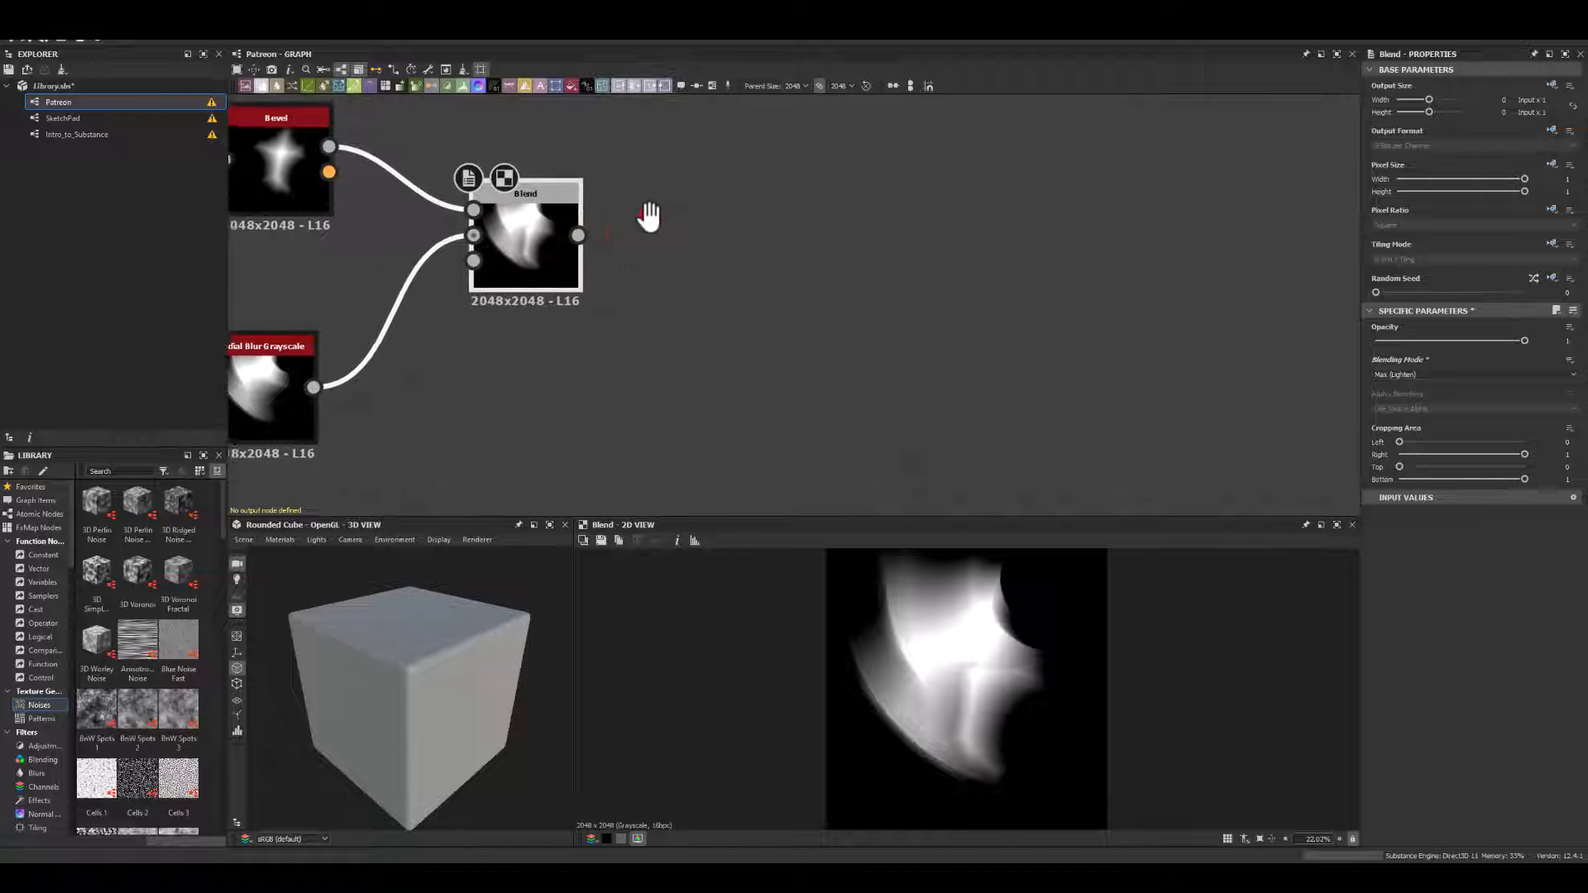
{"action": "left_click_drag", "start_coordinate": [568, 233], "coordinate": [809, 300]}
{"action": "type", "text": "warp"}
{"action": "left_click", "coordinate": [727, 287]}
{"action": "middle_click_drag", "start_coordinate": [589, 359], "coordinate": [648, 301]}
{"action": "left_click", "coordinate": [629, 342]}
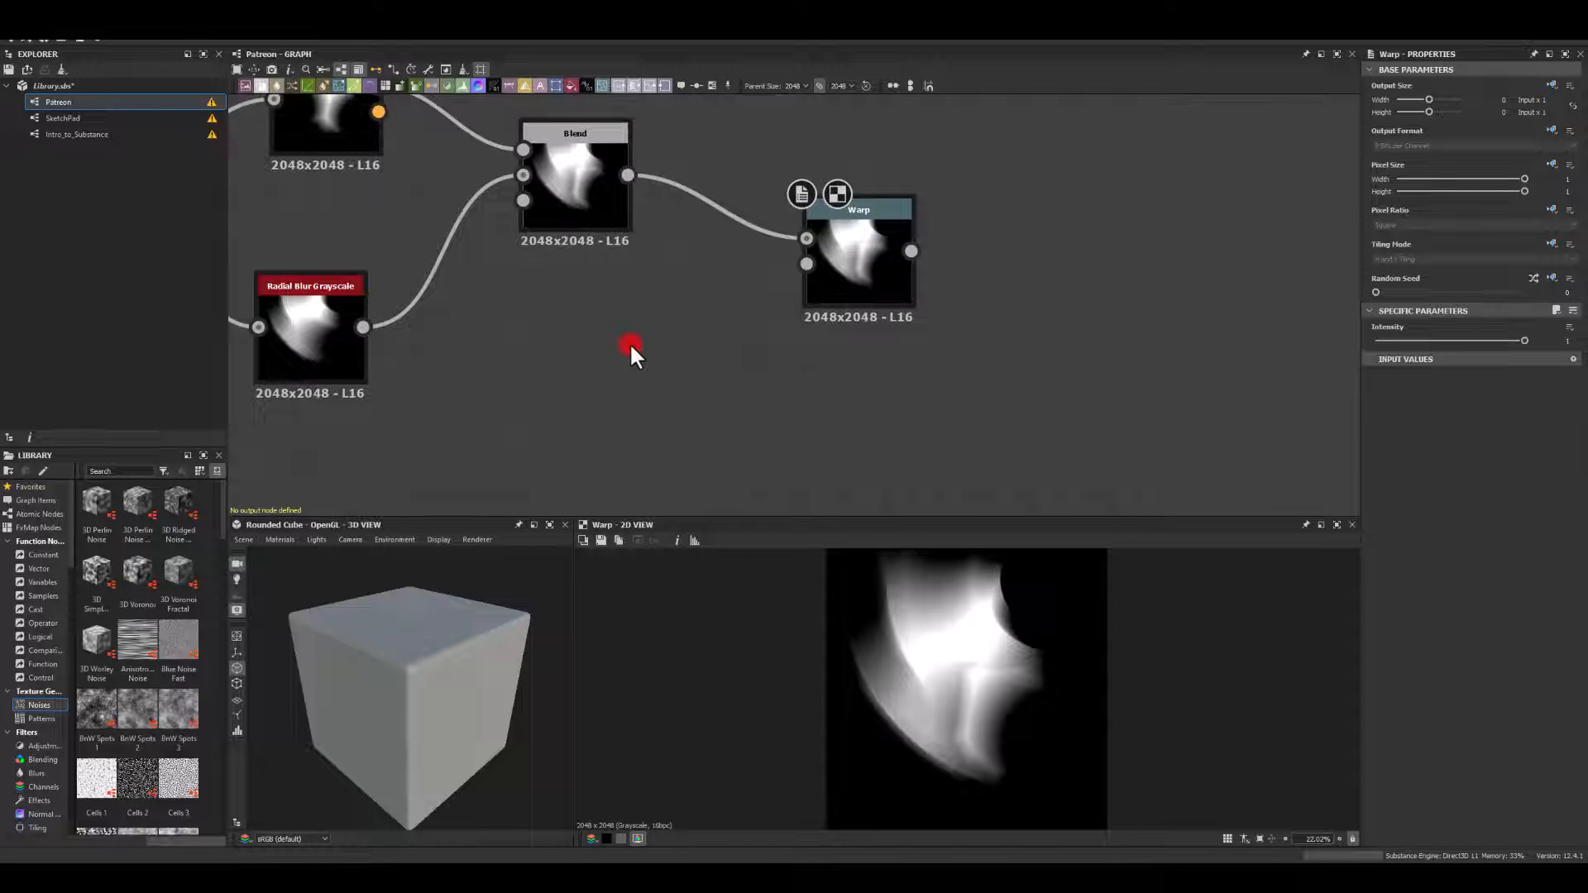
{"action": "key", "text": "space"}
{"action": "type", "text": "perlin"}
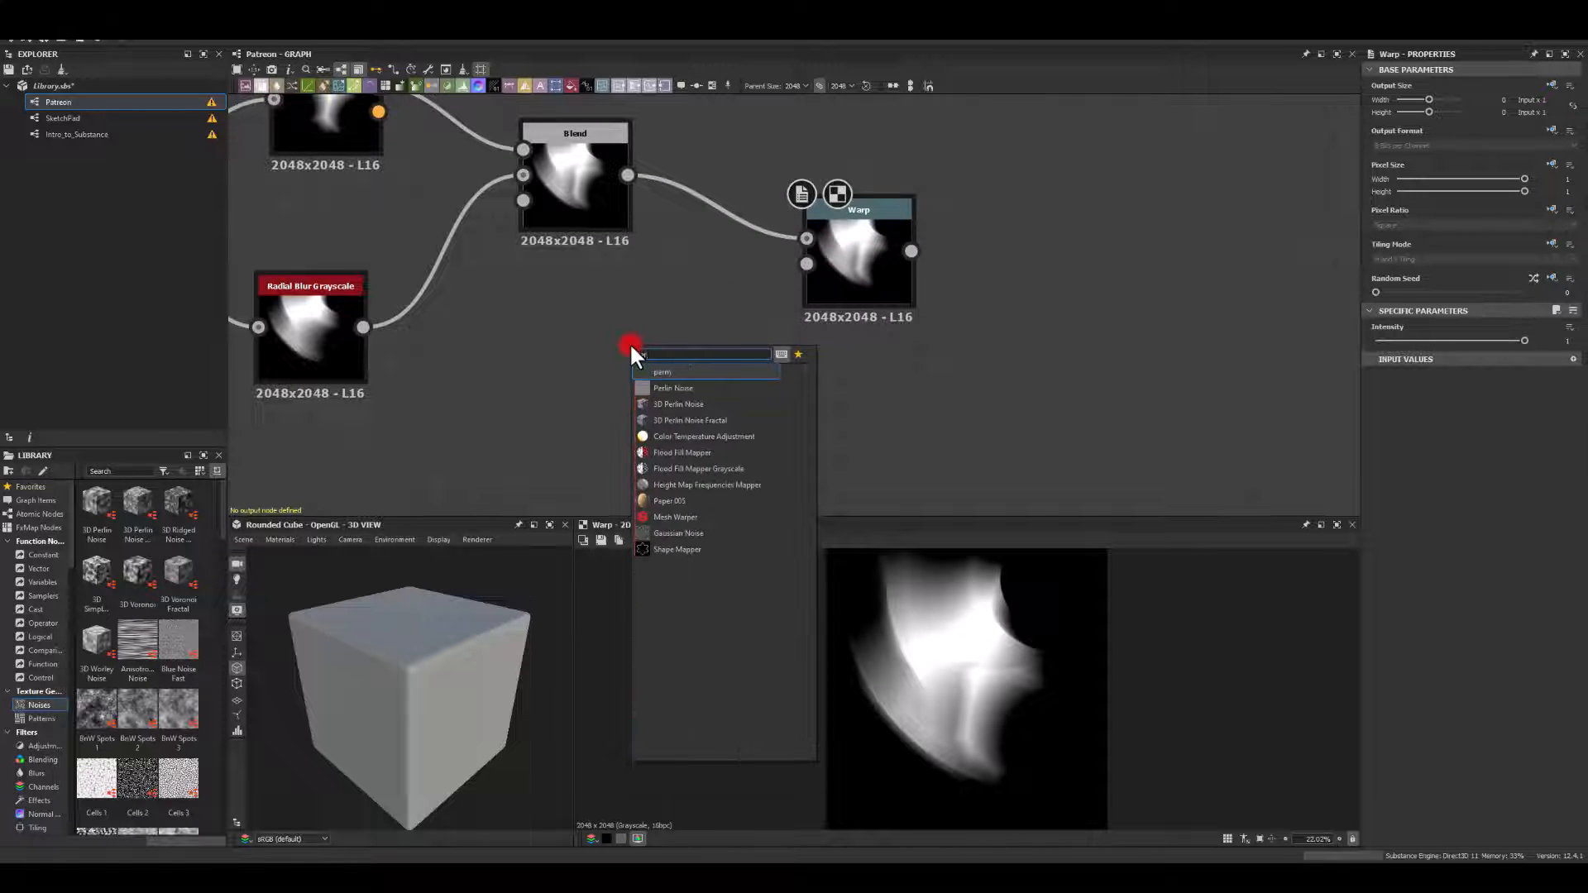
{"action": "key", "text": "Return"}
Add a Perlin Noise node below the Blend and connect it to the Warp's second input.
{"action": "left_click", "coordinate": [615, 352]}
{"action": "key", "text": "space"}
{"action": "type", "text": "perlin"}
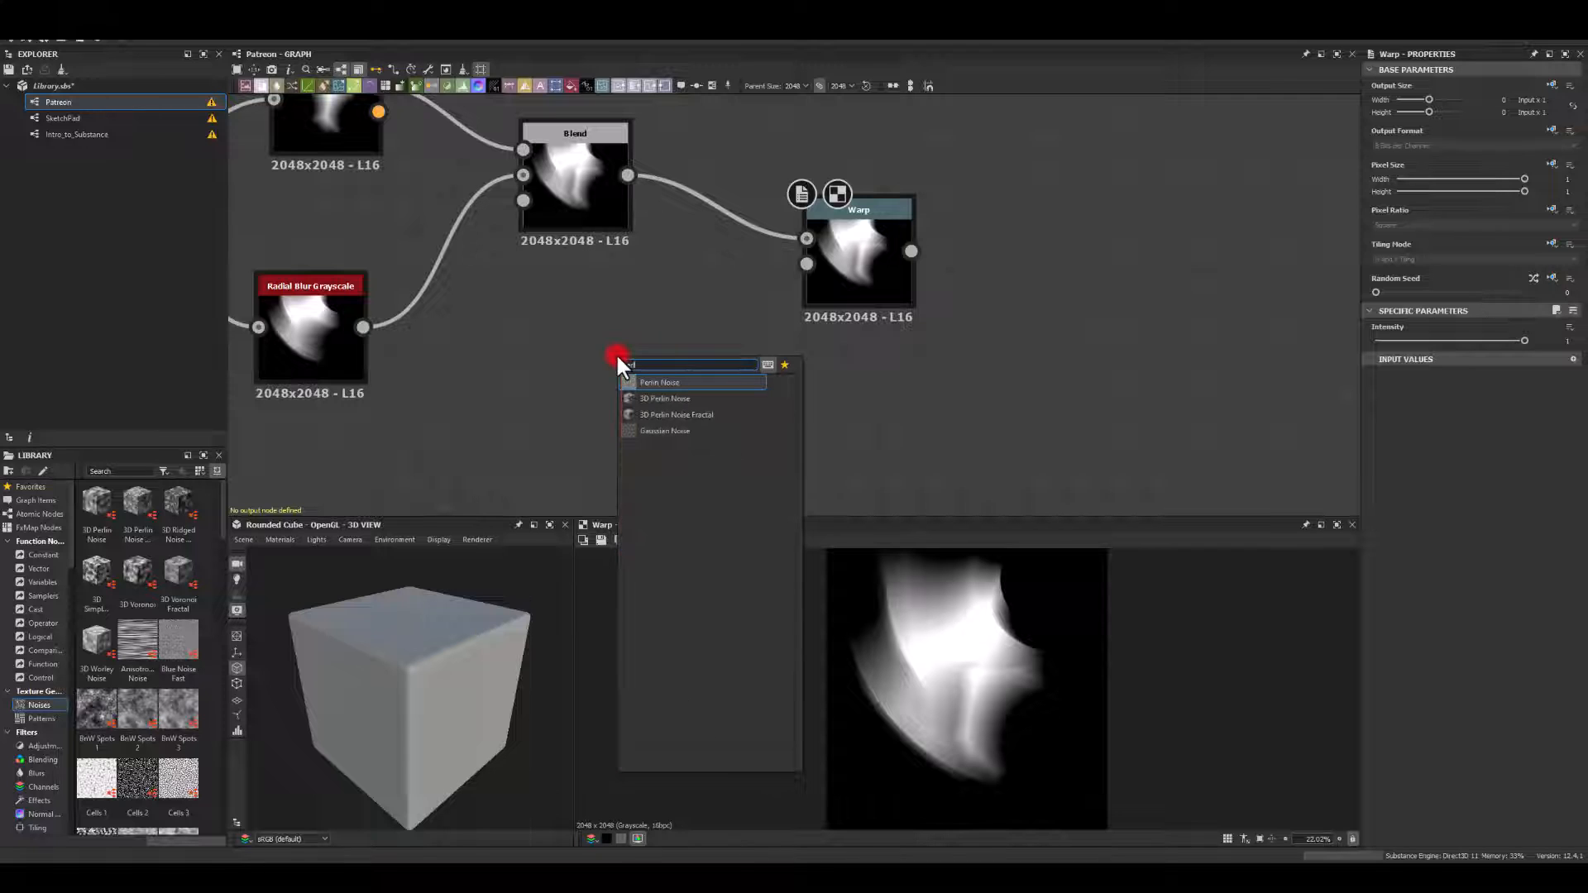
{"action": "left_click", "coordinate": [642, 384]}
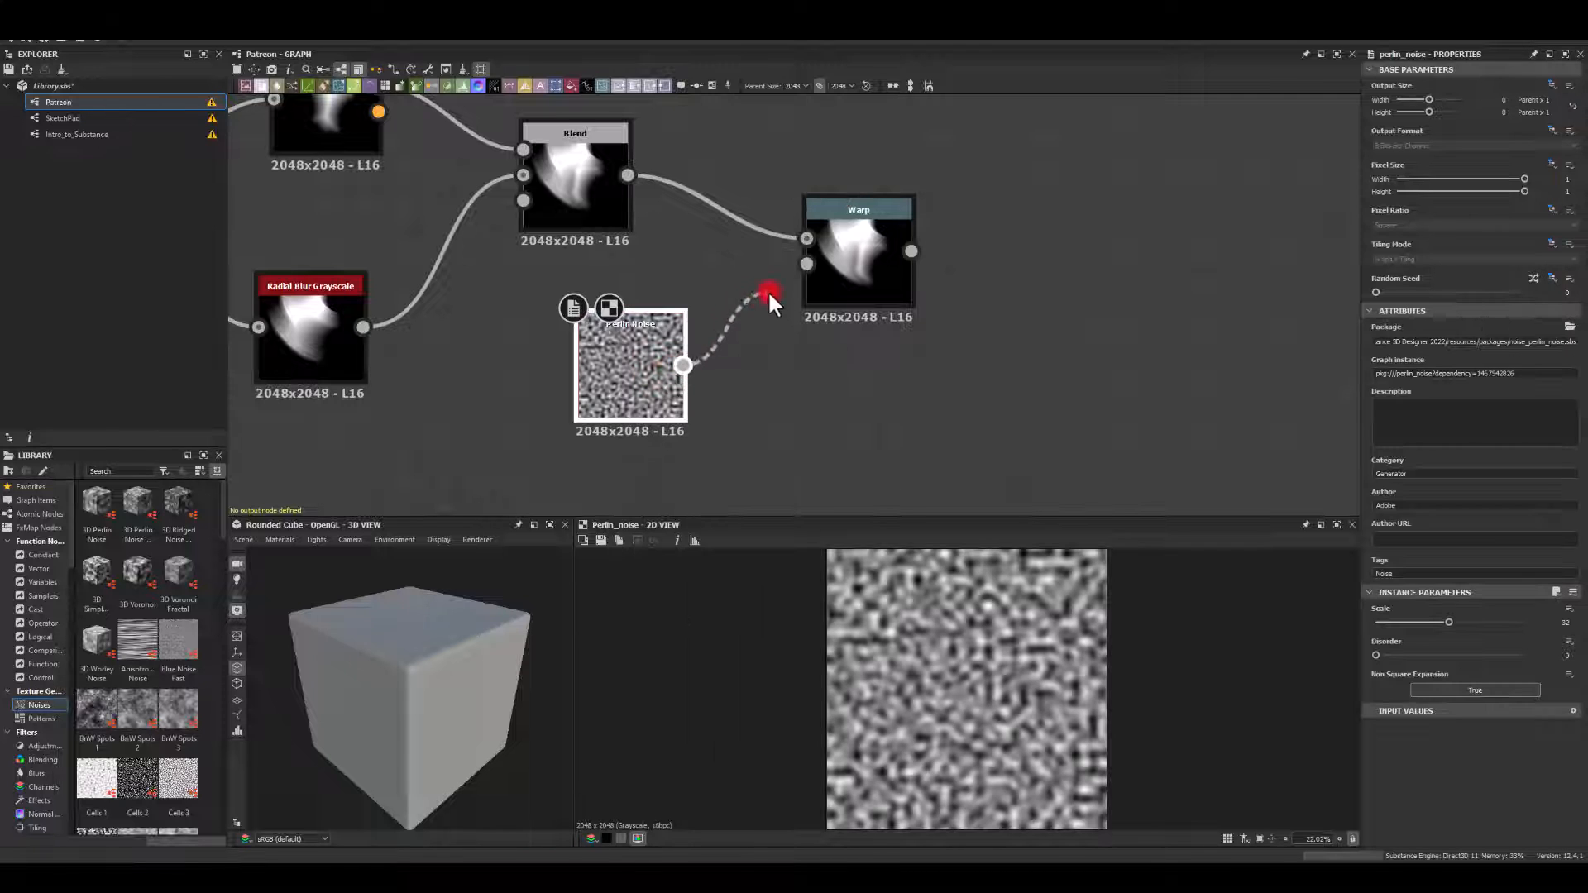
{"action": "left_click_drag", "start_coordinate": [768, 292], "coordinate": [806, 264]}
Preview the Warp node while setting the Perlin Noise Scale to 8.
{"action": "double_click", "coordinate": [878, 255]}
{"action": "left_click", "coordinate": [650, 356]}
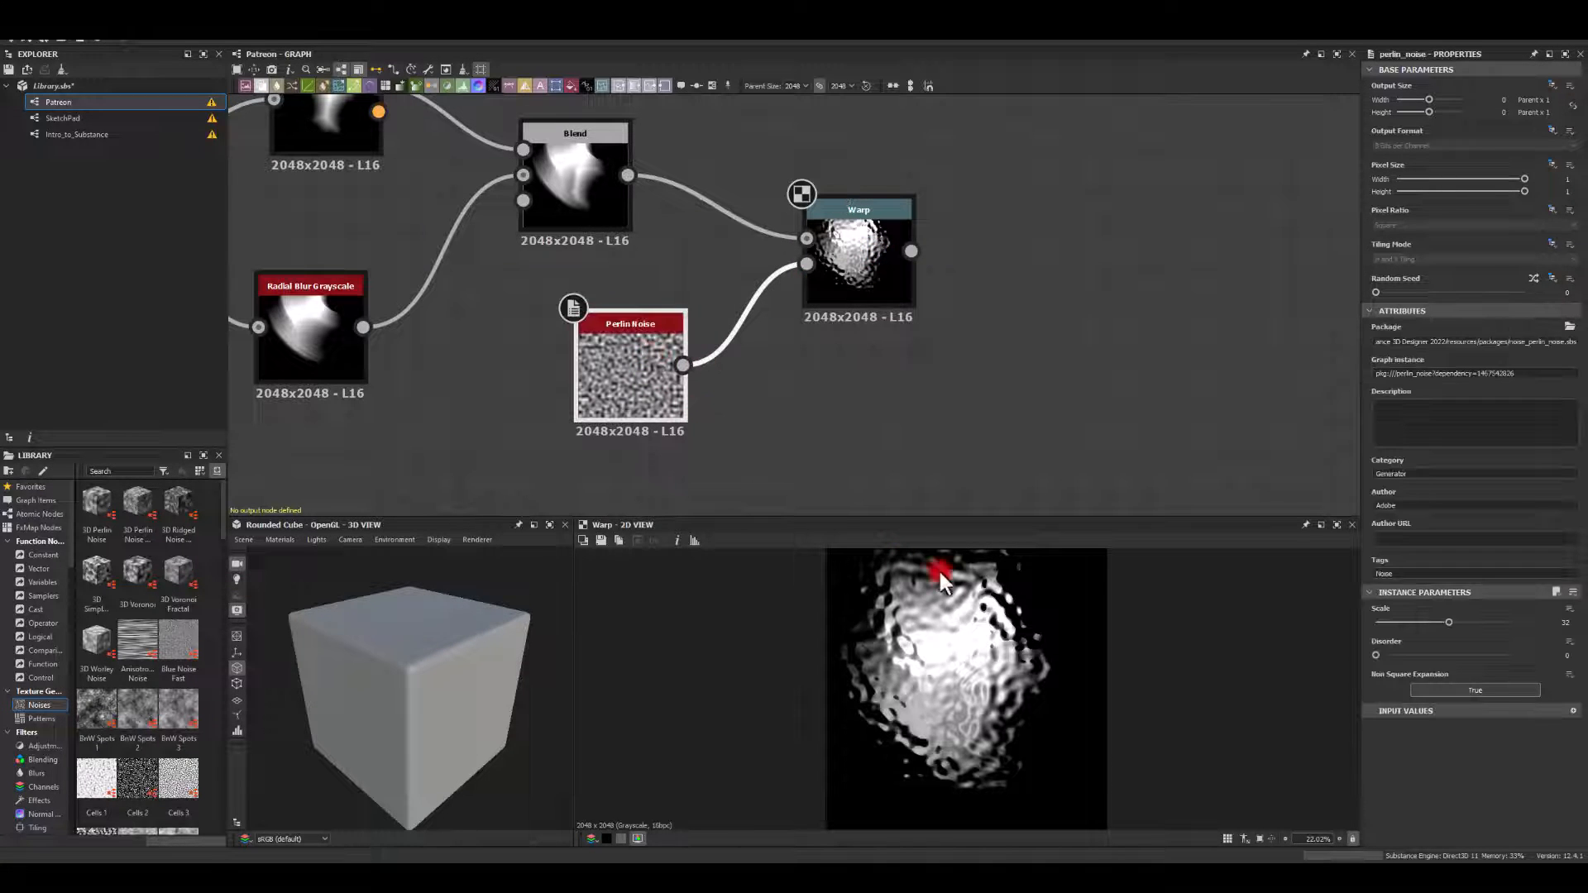
{"action": "left_click_drag", "start_coordinate": [1448, 622], "coordinate": [1391, 623]}
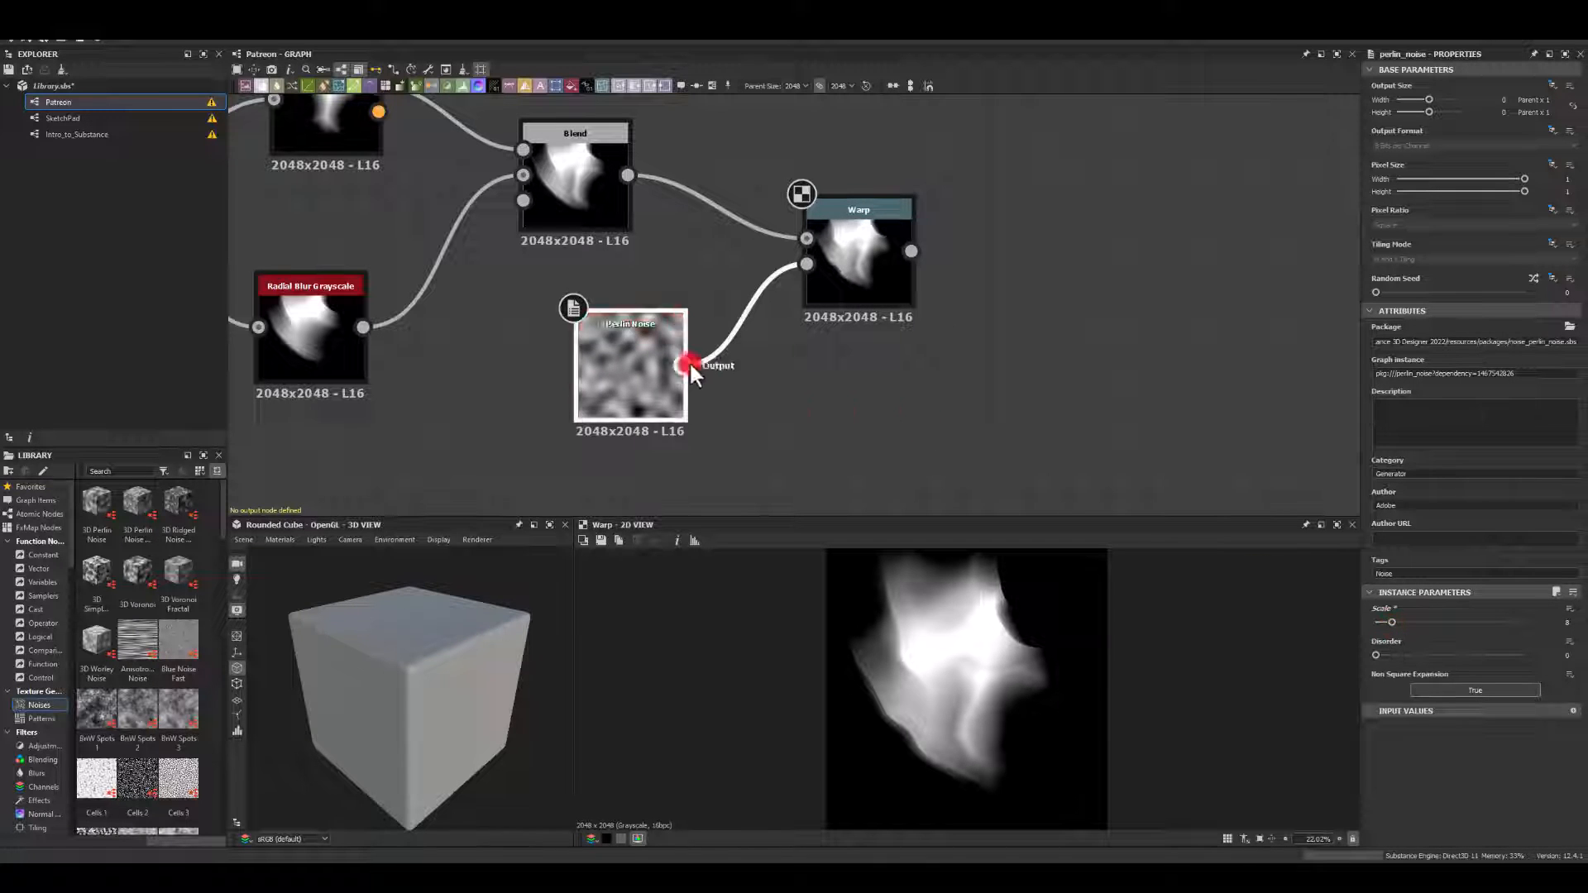
Set the Warp node's Intensity to 1.5, after trying 2.
{"action": "left_click", "coordinate": [856, 250]}
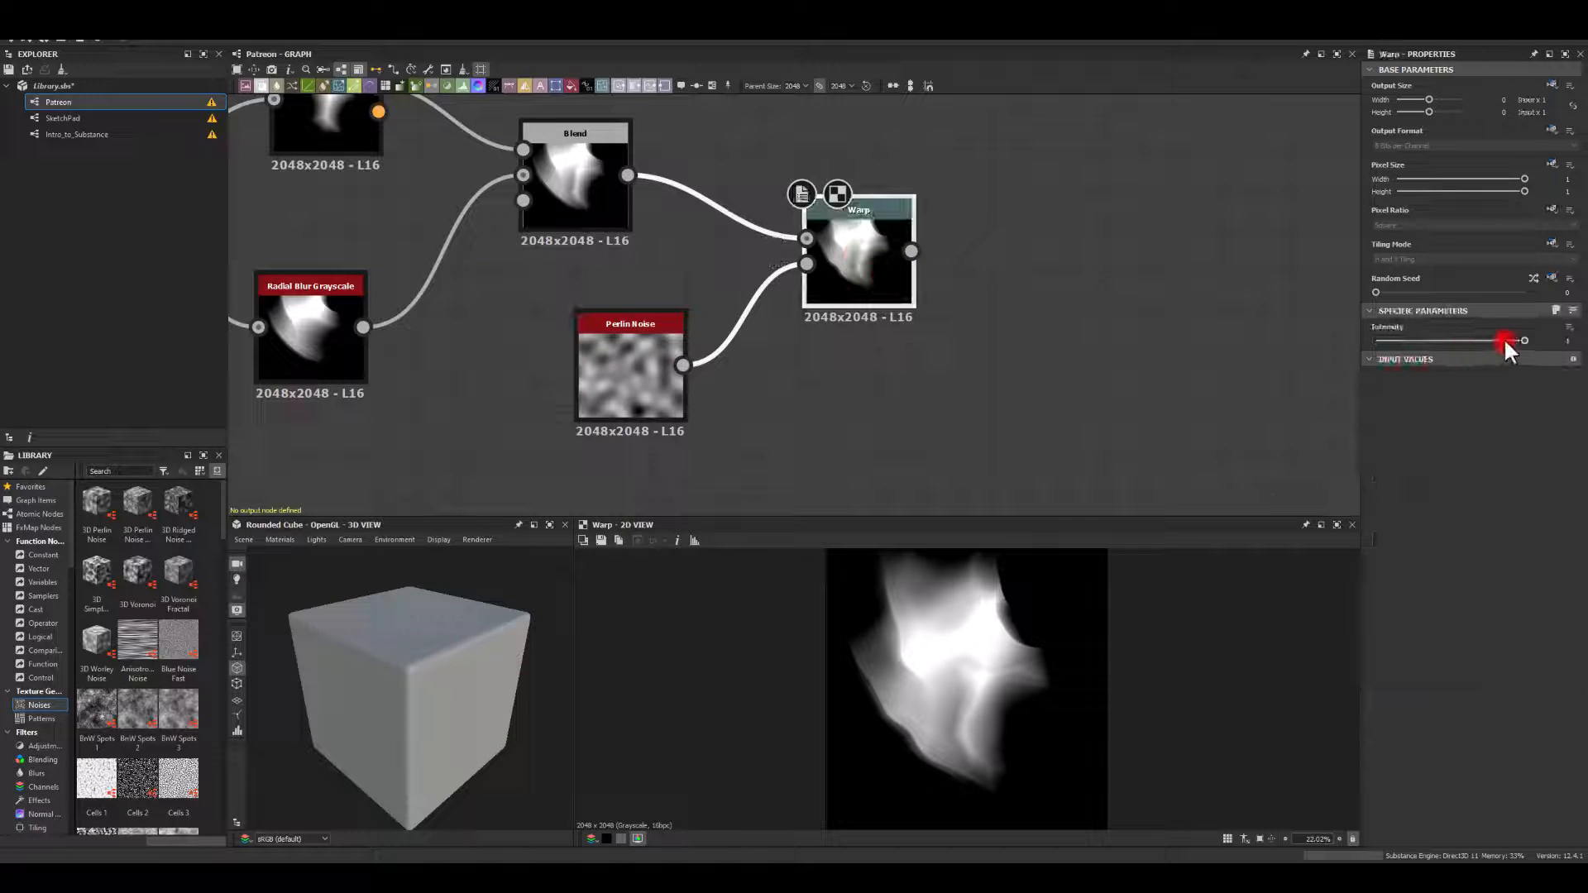
{"action": "double_click", "coordinate": [1554, 340]}
{"action": "type", "text": "2"}
{"action": "key", "text": "Return"}
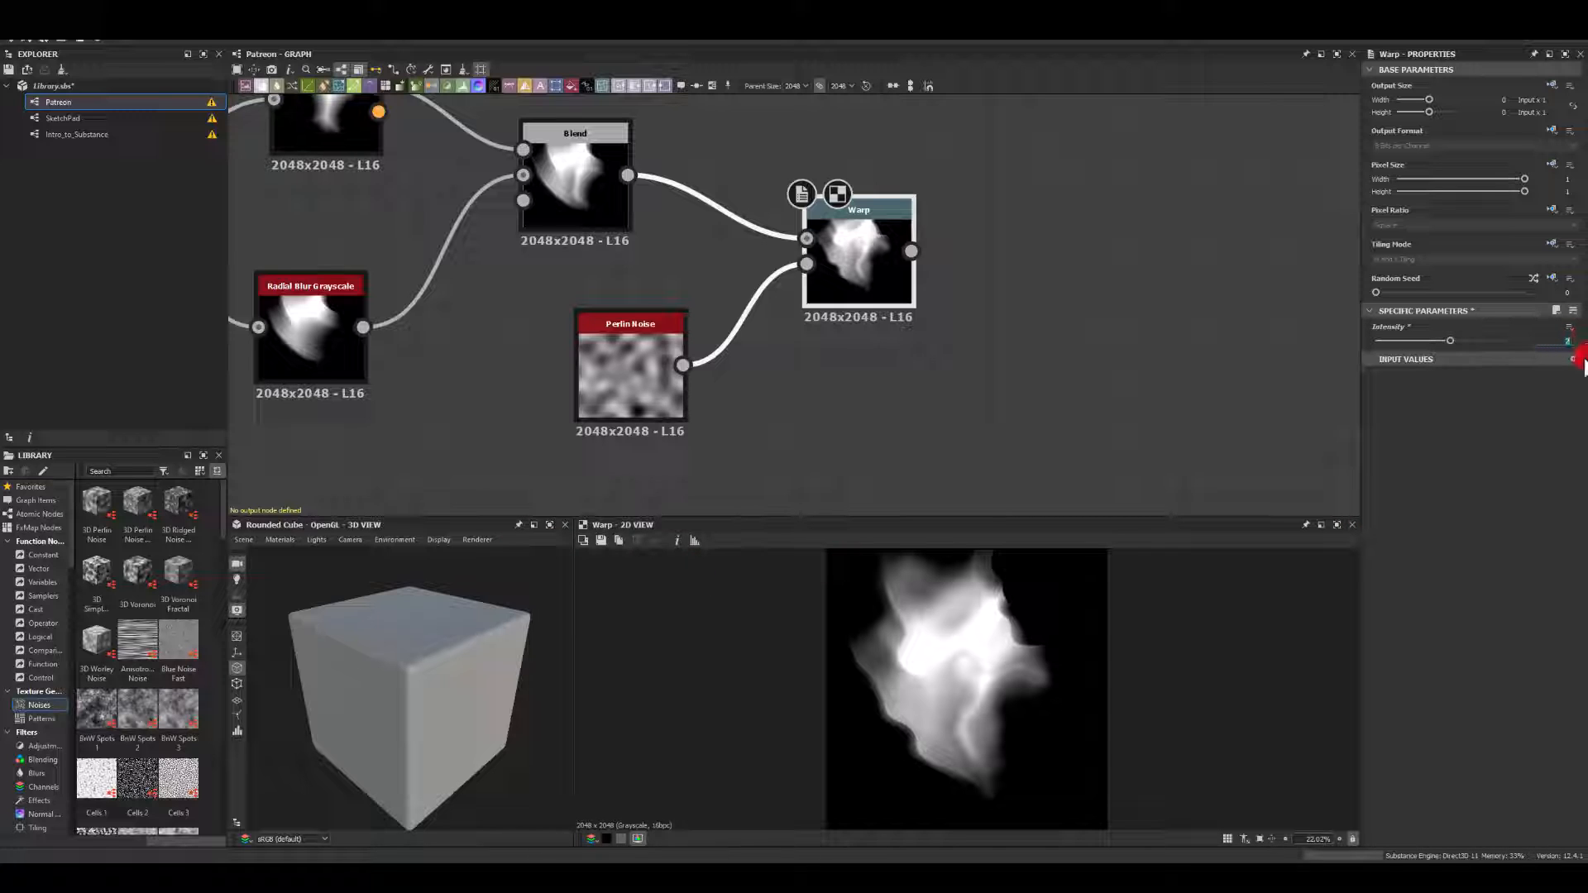
{"action": "type", "text": ".5"}
{"action": "key", "text": "Return"}
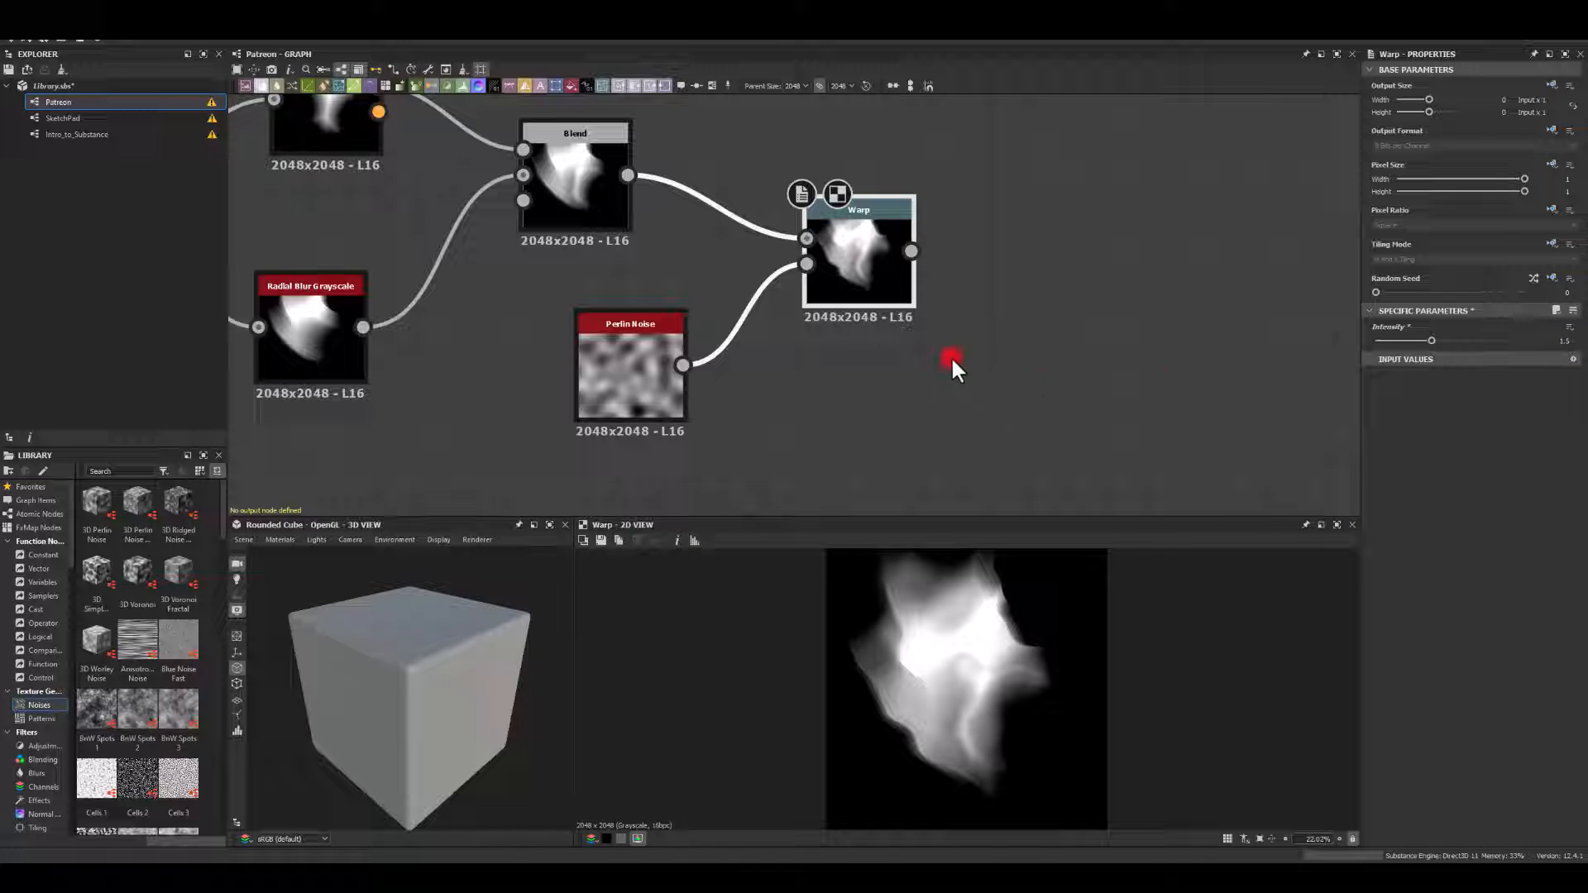
Add a Transformation 2D node from the Warp's output.
{"action": "middle_click_drag", "start_coordinate": [878, 266], "coordinate": [632, 215]}
{"action": "left_click_drag", "start_coordinate": [784, 265], "coordinate": [792, 266]}
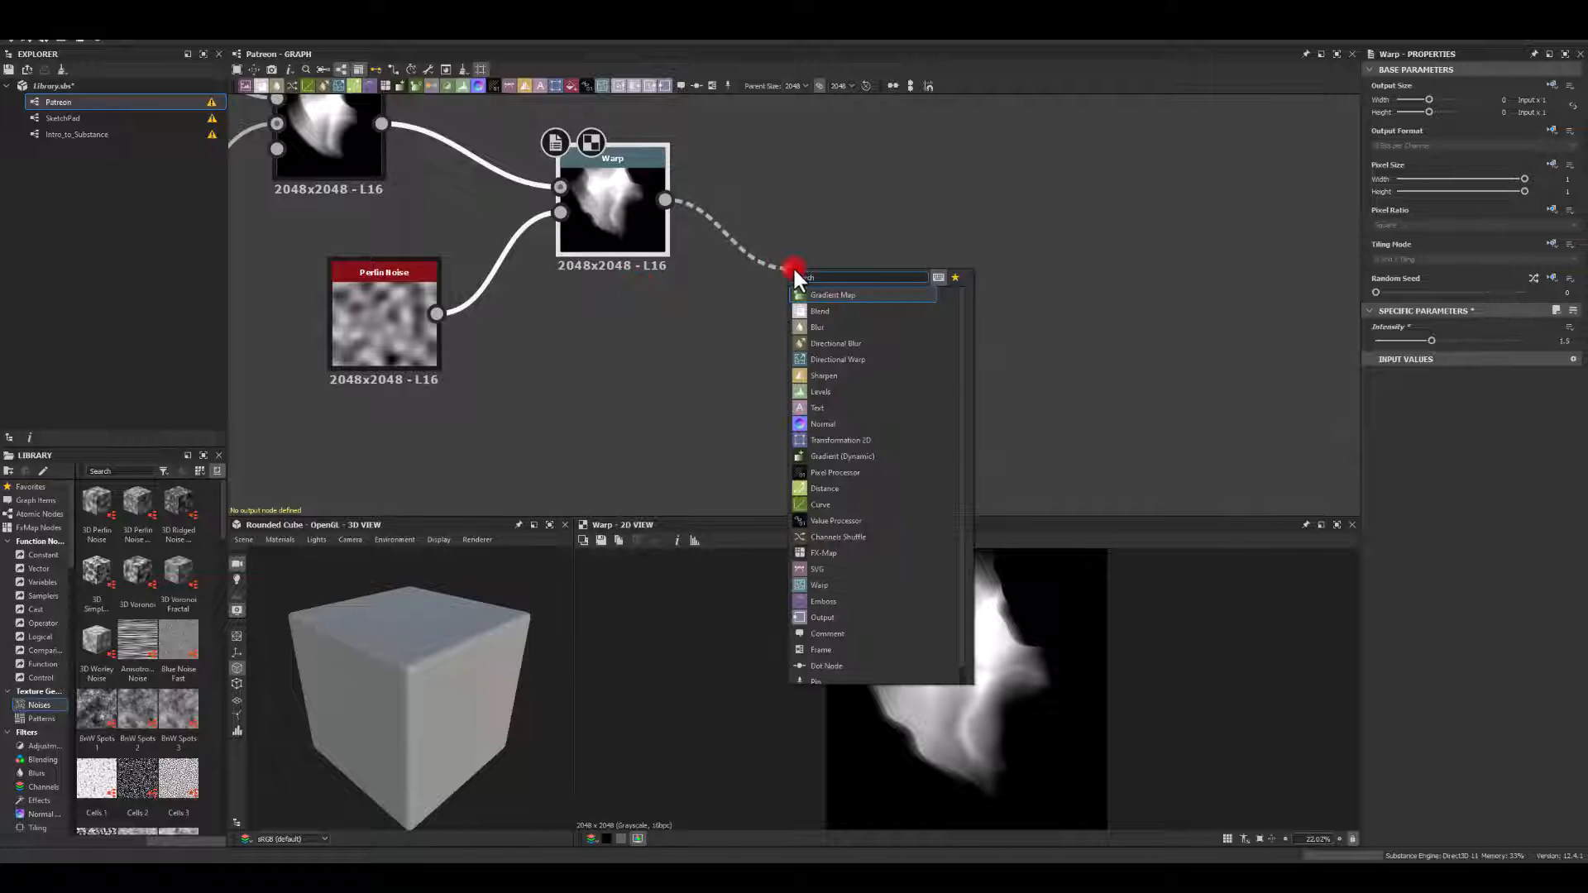
{"action": "type", "text": "transform"}
{"action": "key", "text": "Return"}
{"action": "left_click", "coordinate": [805, 275]}
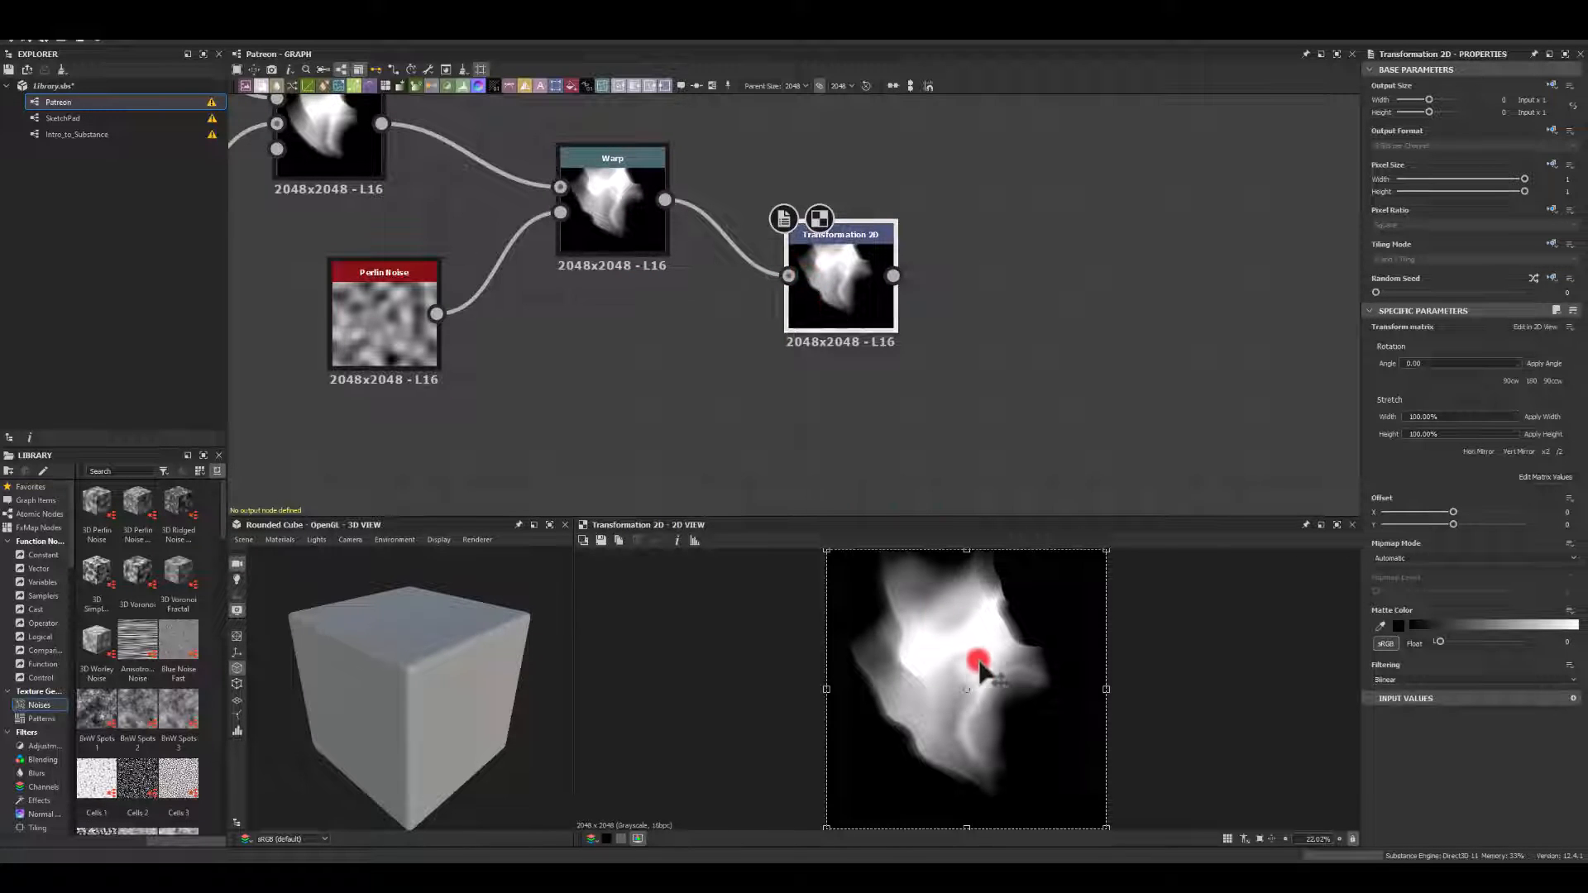
Shrink the shape slightly and centre it on the canvas with the Transformation 2D, and align that node beside the Warp.
{"action": "left_click_drag", "start_coordinate": [968, 657], "coordinate": [964, 663]}
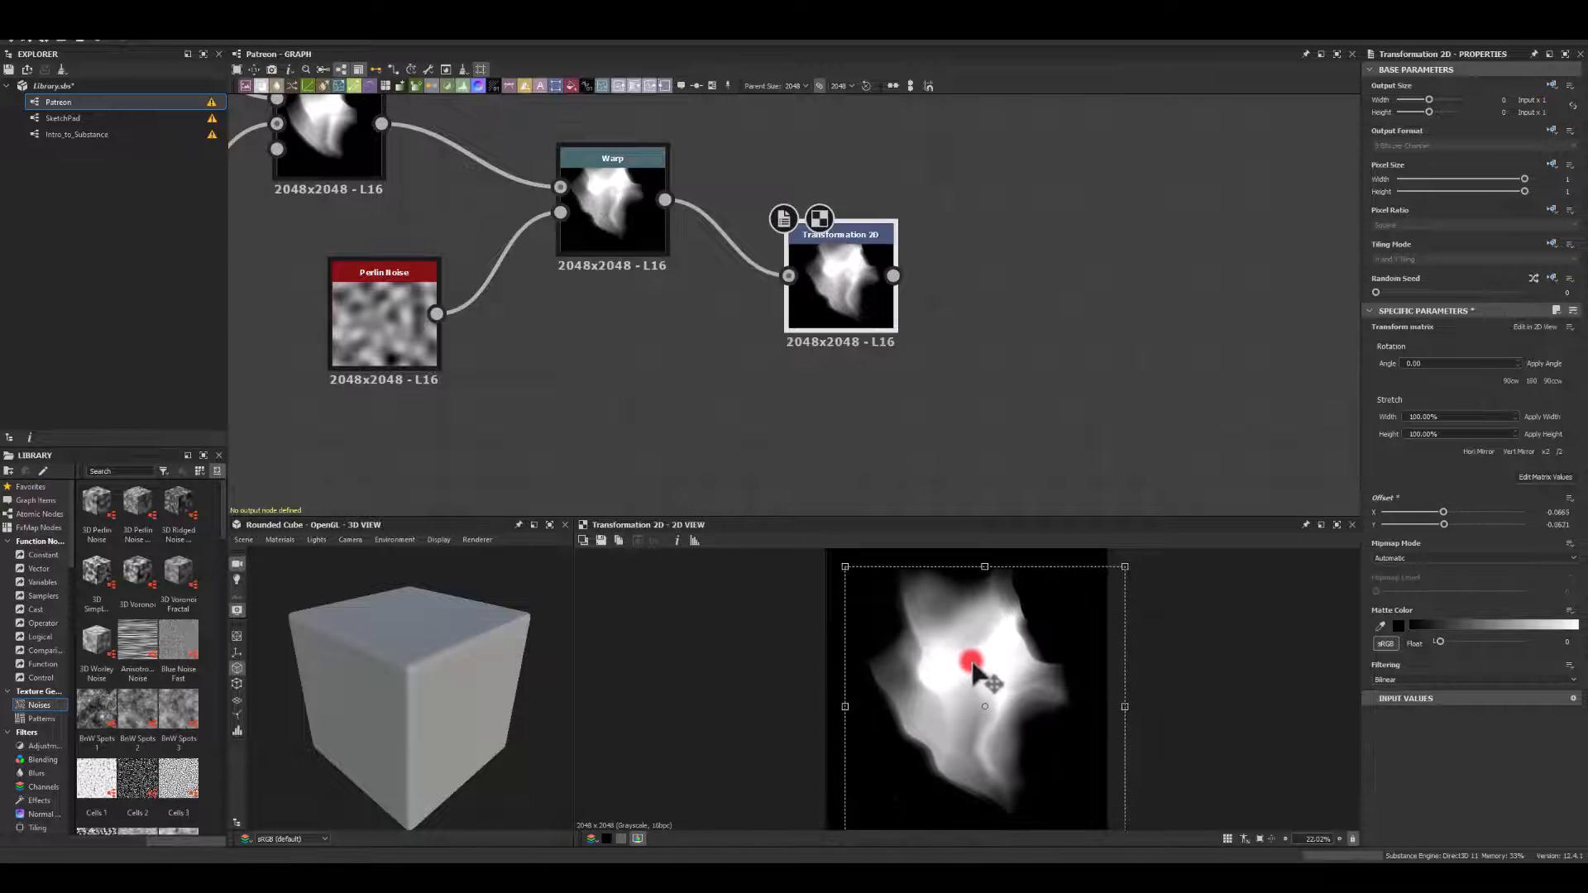
{"action": "left_click_drag", "start_coordinate": [846, 567], "coordinate": [877, 593]}
{"action": "left_click_drag", "start_coordinate": [1013, 675], "coordinate": [1004, 674]}
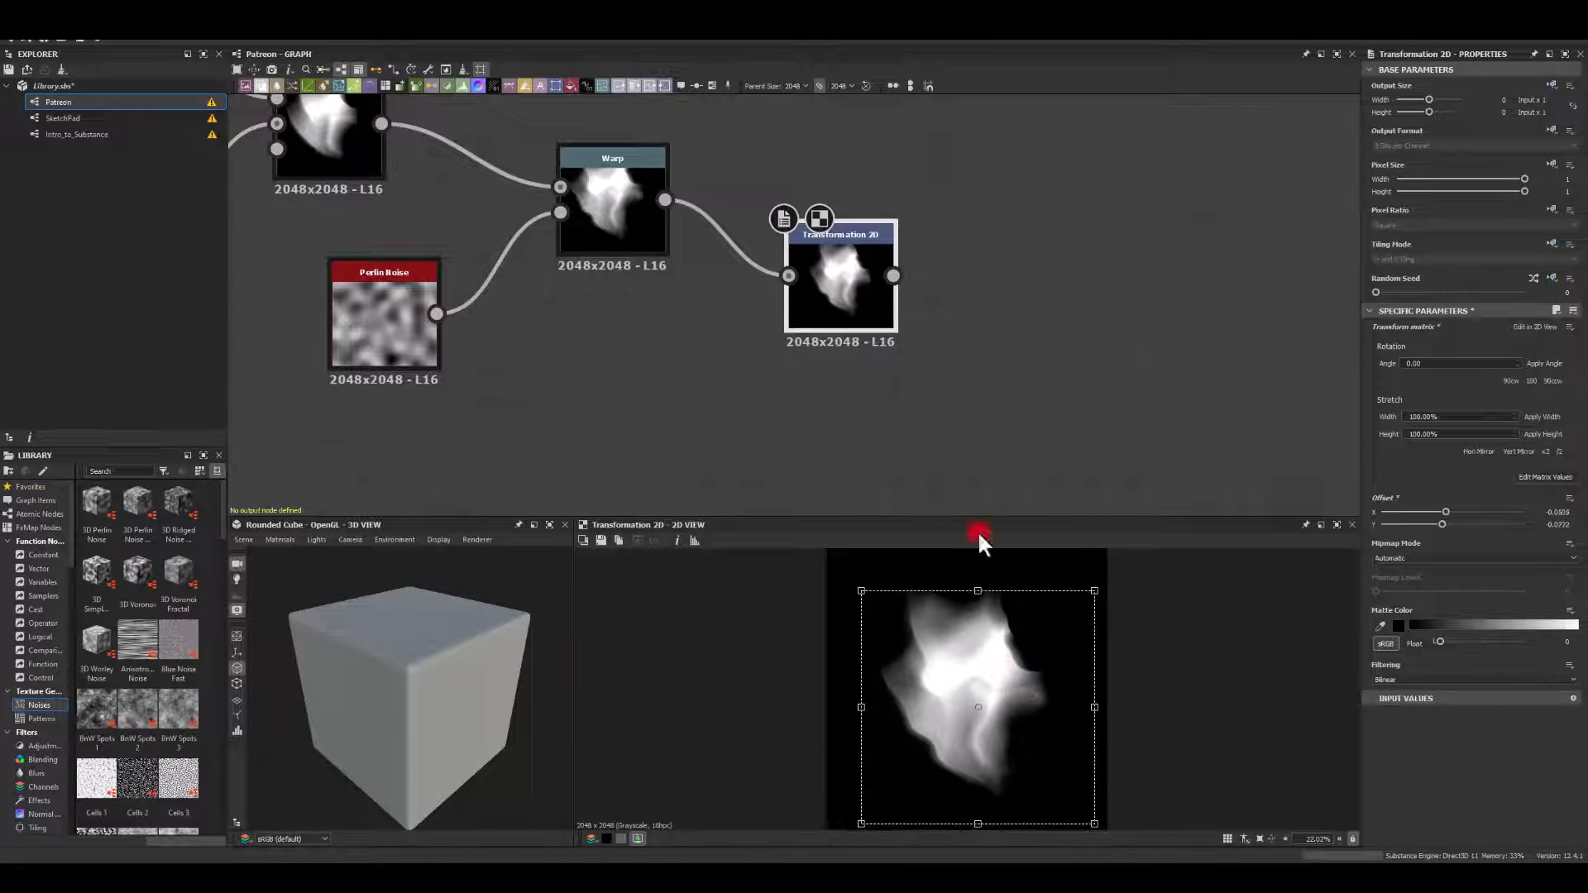
{"action": "left_click_drag", "start_coordinate": [852, 281], "coordinate": [798, 205]}
Add a Swirl Grayscale node after the Transformation 2D and reduce its Amount to about 0.15.
{"action": "middle_click_drag", "start_coordinate": [849, 360], "coordinate": [502, 342]}
{"action": "left_click_drag", "start_coordinate": [497, 213], "coordinate": [619, 245]}
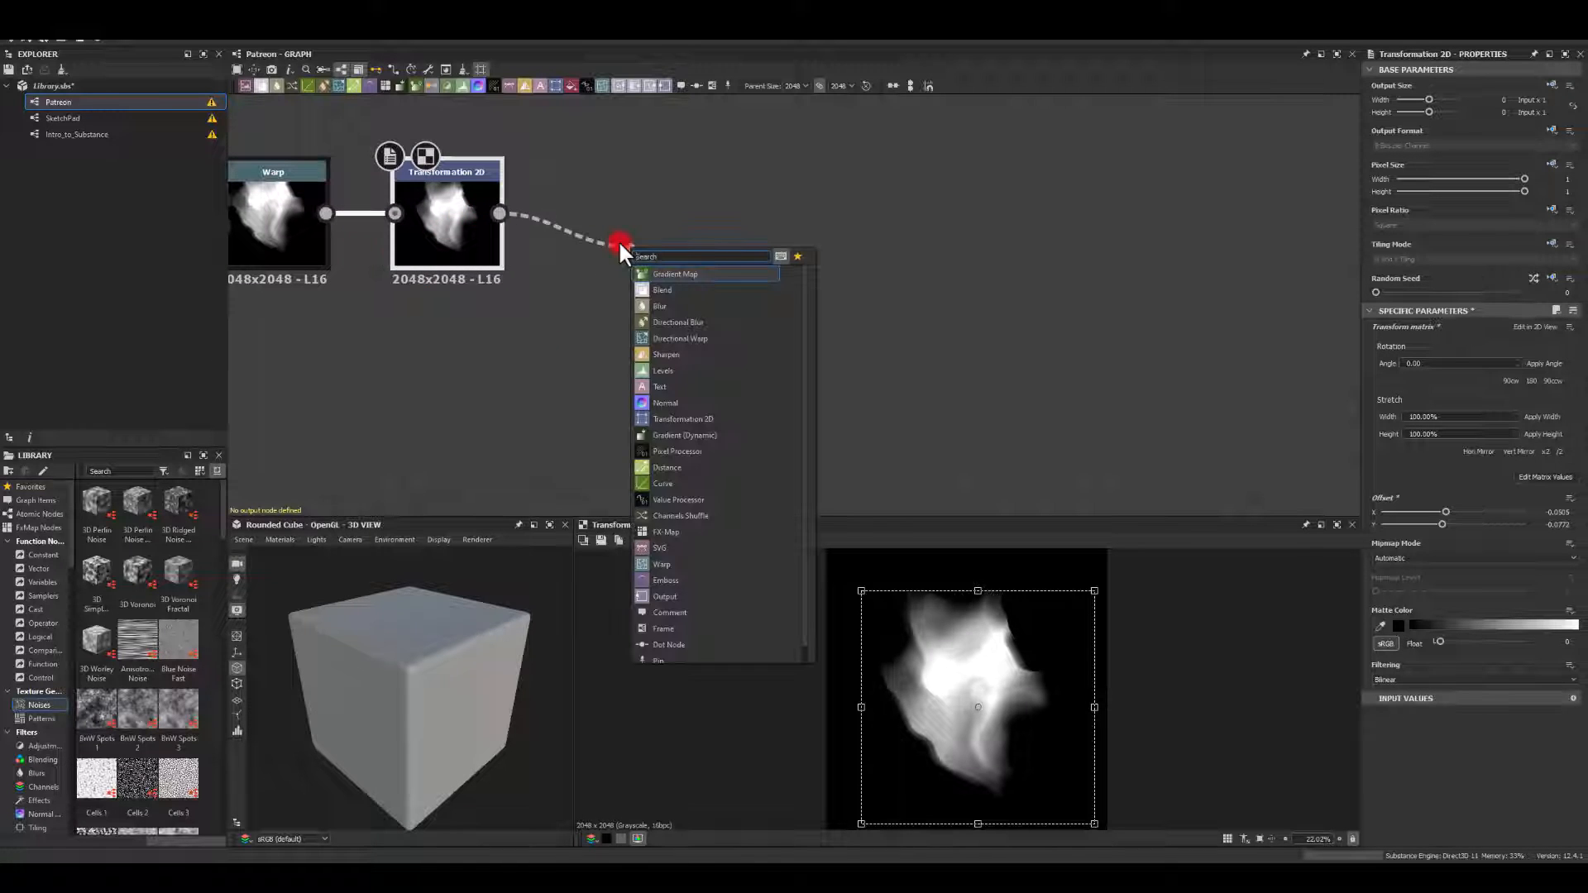
{"action": "type", "text": "swi"}
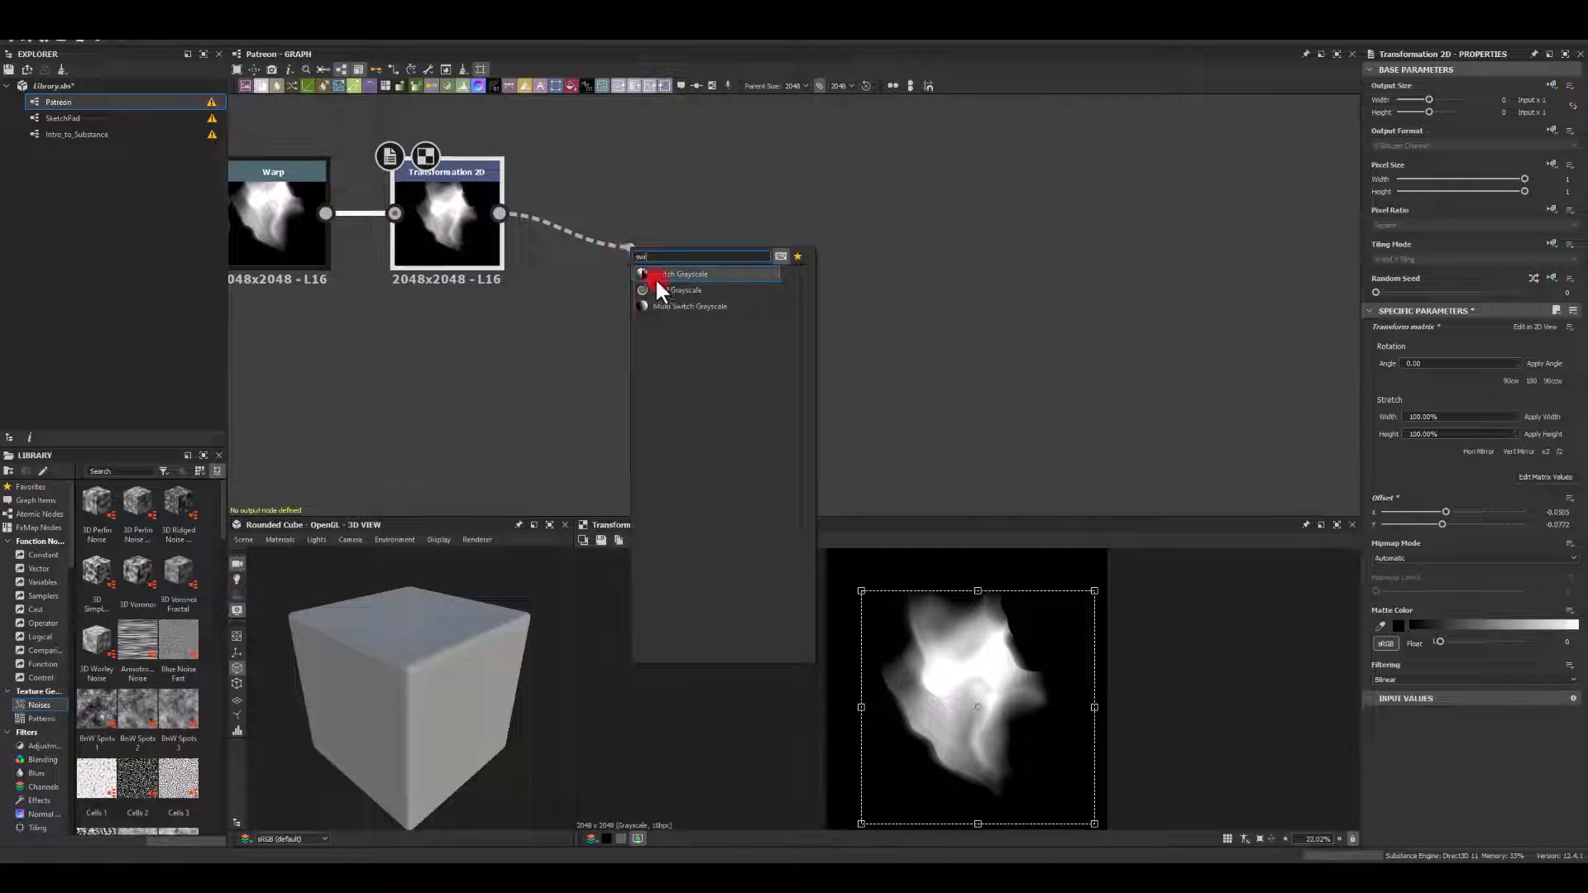
{"action": "left_click", "coordinate": [664, 290]}
{"action": "left_click_drag", "start_coordinate": [672, 230], "coordinate": [636, 205]}
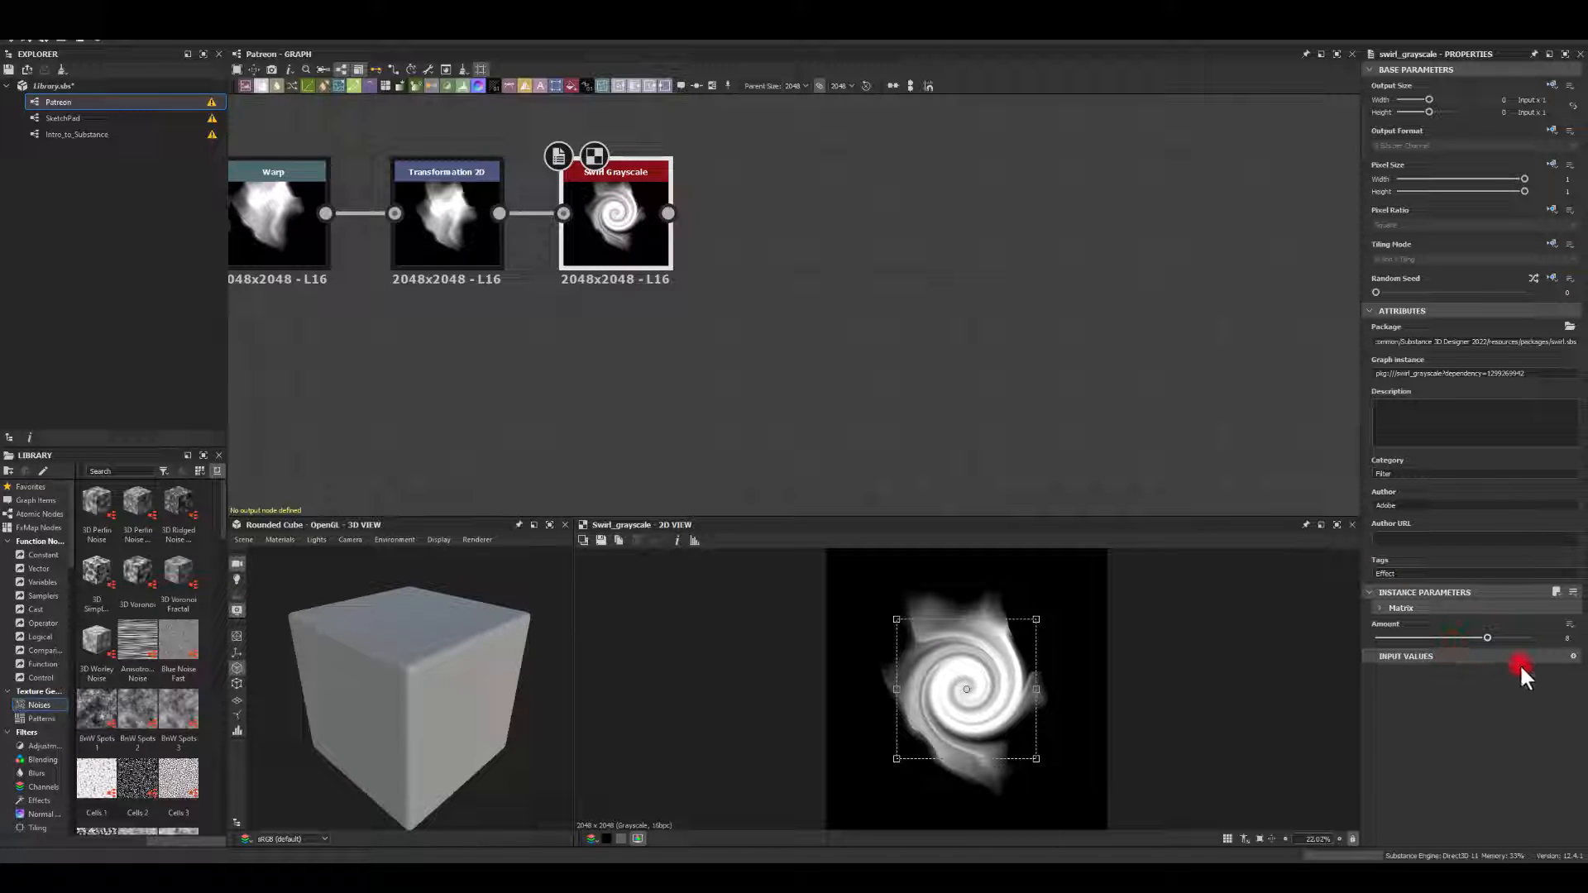
{"action": "left_click_drag", "start_coordinate": [1493, 636], "coordinate": [1451, 634]}
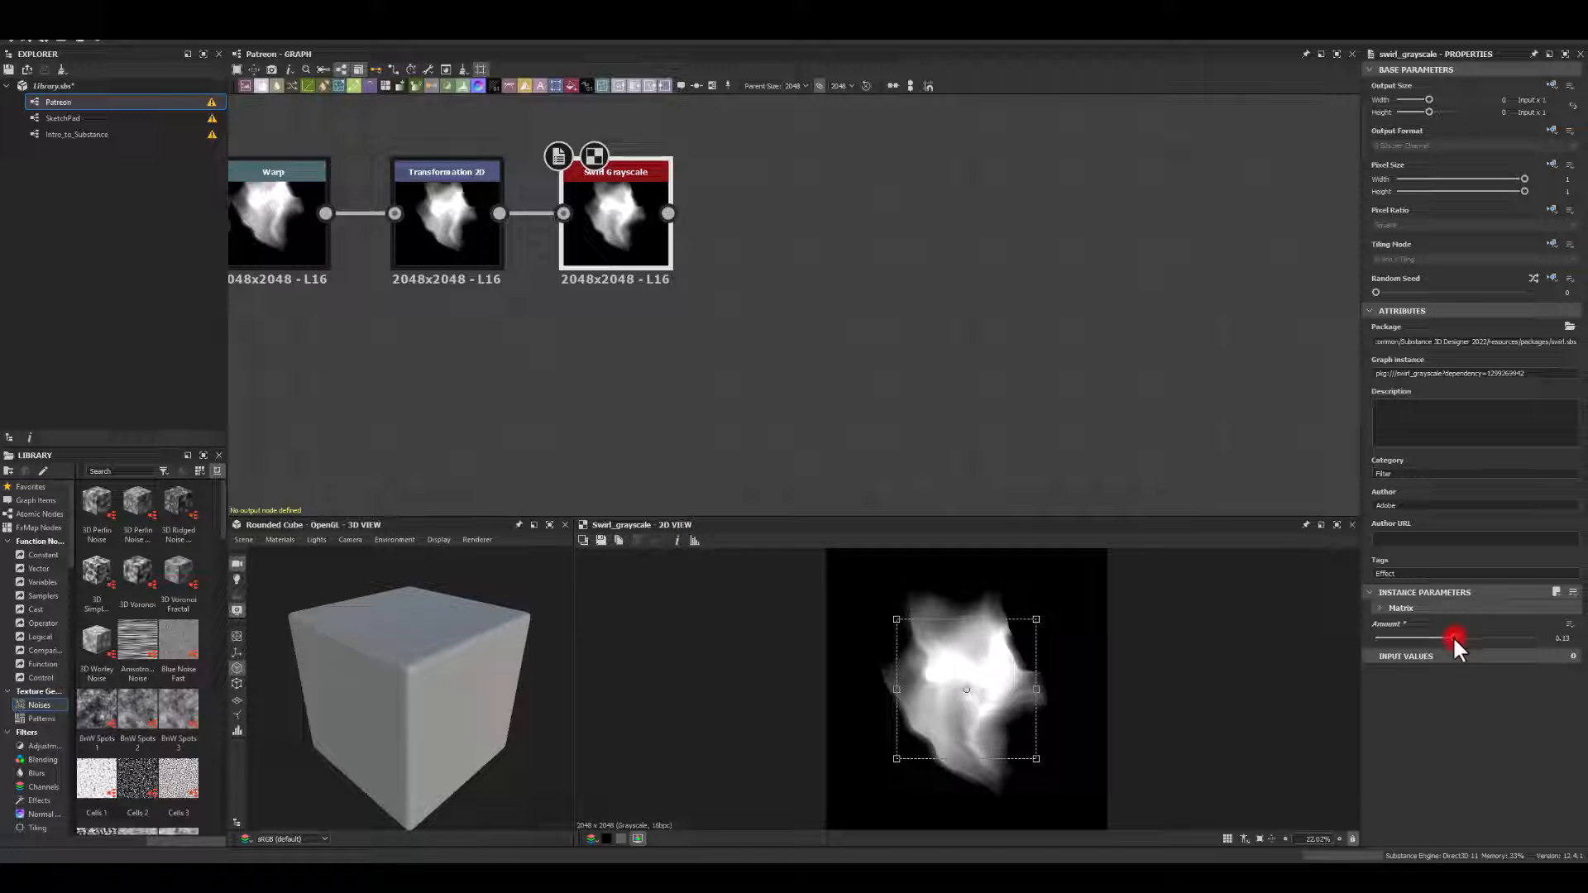
Enlarge the Swirl Grayscale's area beyond the canvas, shift it up over the shape, and raise its Amount to about 1.4.
{"action": "left_click_drag", "start_coordinate": [977, 664], "coordinate": [1013, 650]}
{"action": "left_click_drag", "start_coordinate": [1073, 604], "coordinate": [1152, 486]}
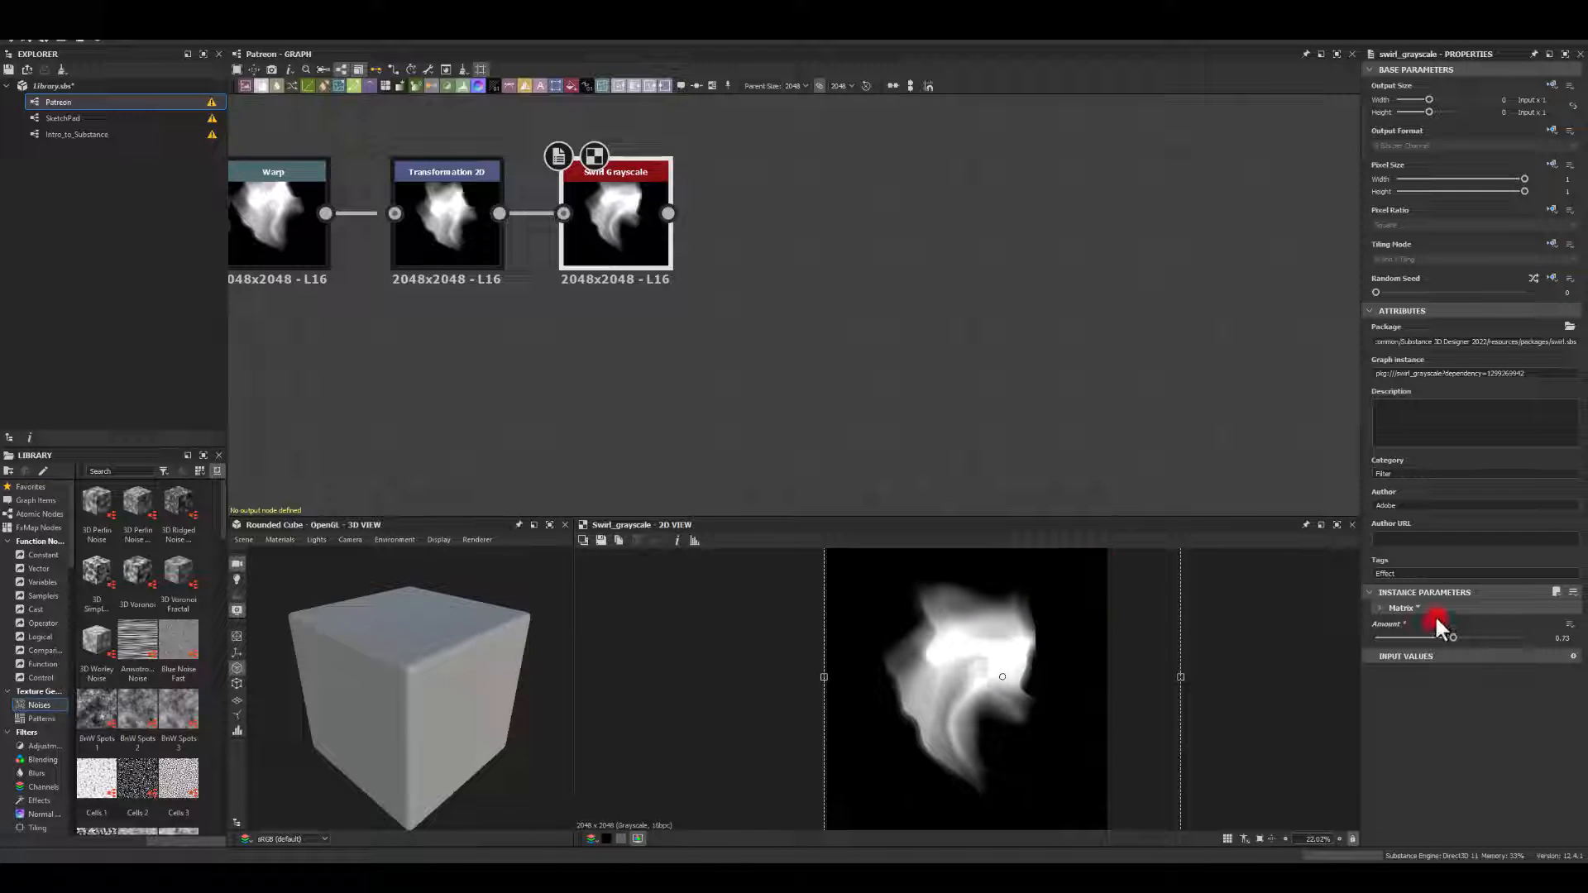
{"action": "left_click_drag", "start_coordinate": [1452, 633], "coordinate": [1456, 631]}
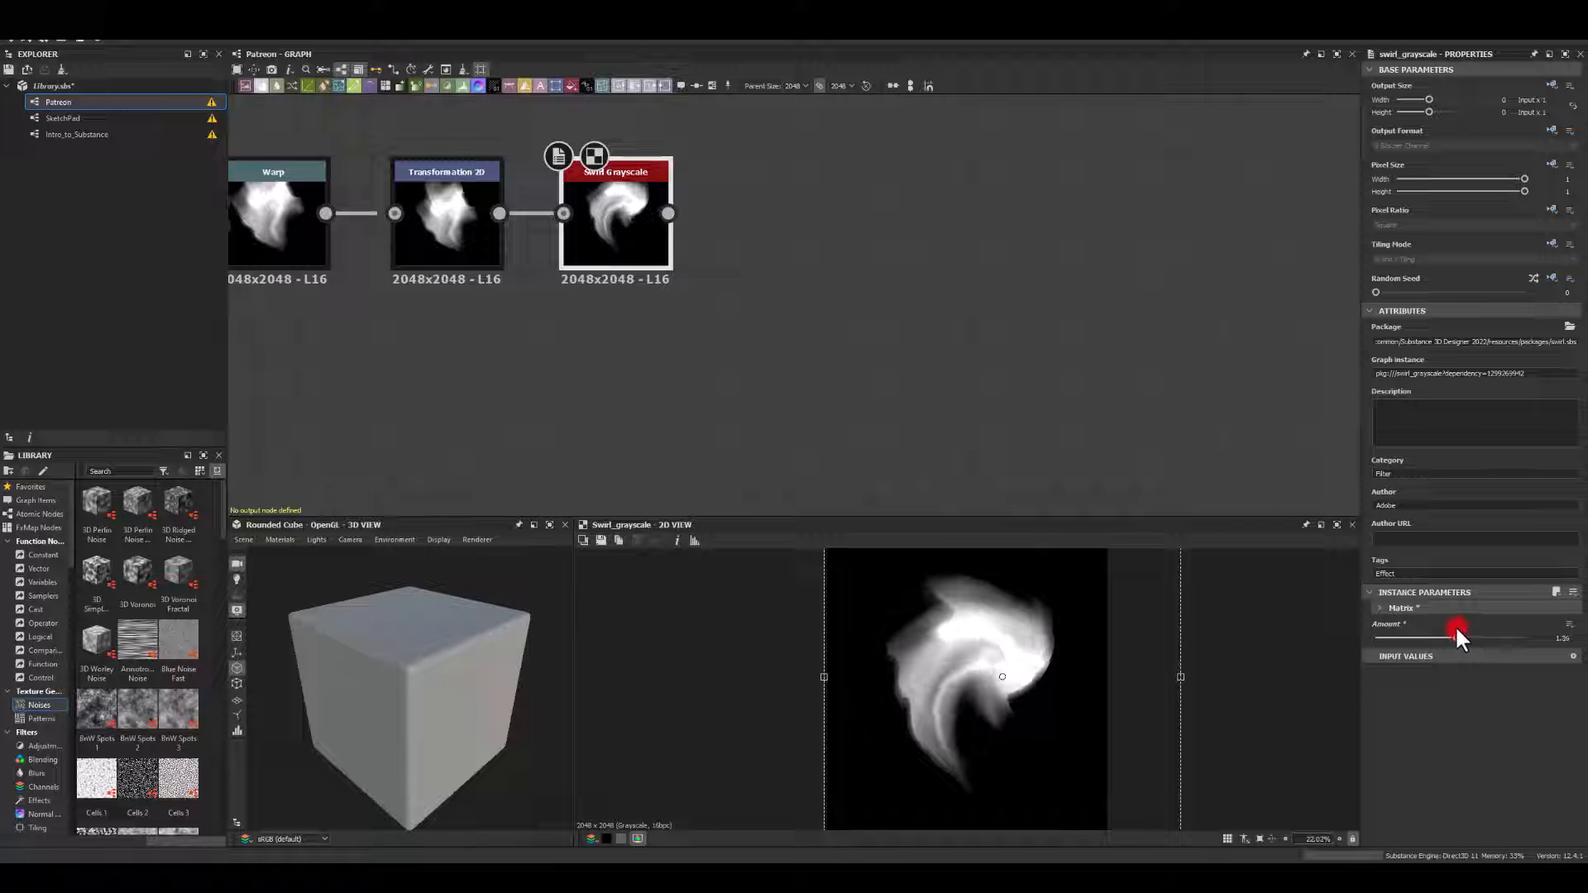
{"action": "left_click_drag", "start_coordinate": [1045, 605], "coordinate": [1016, 546]}
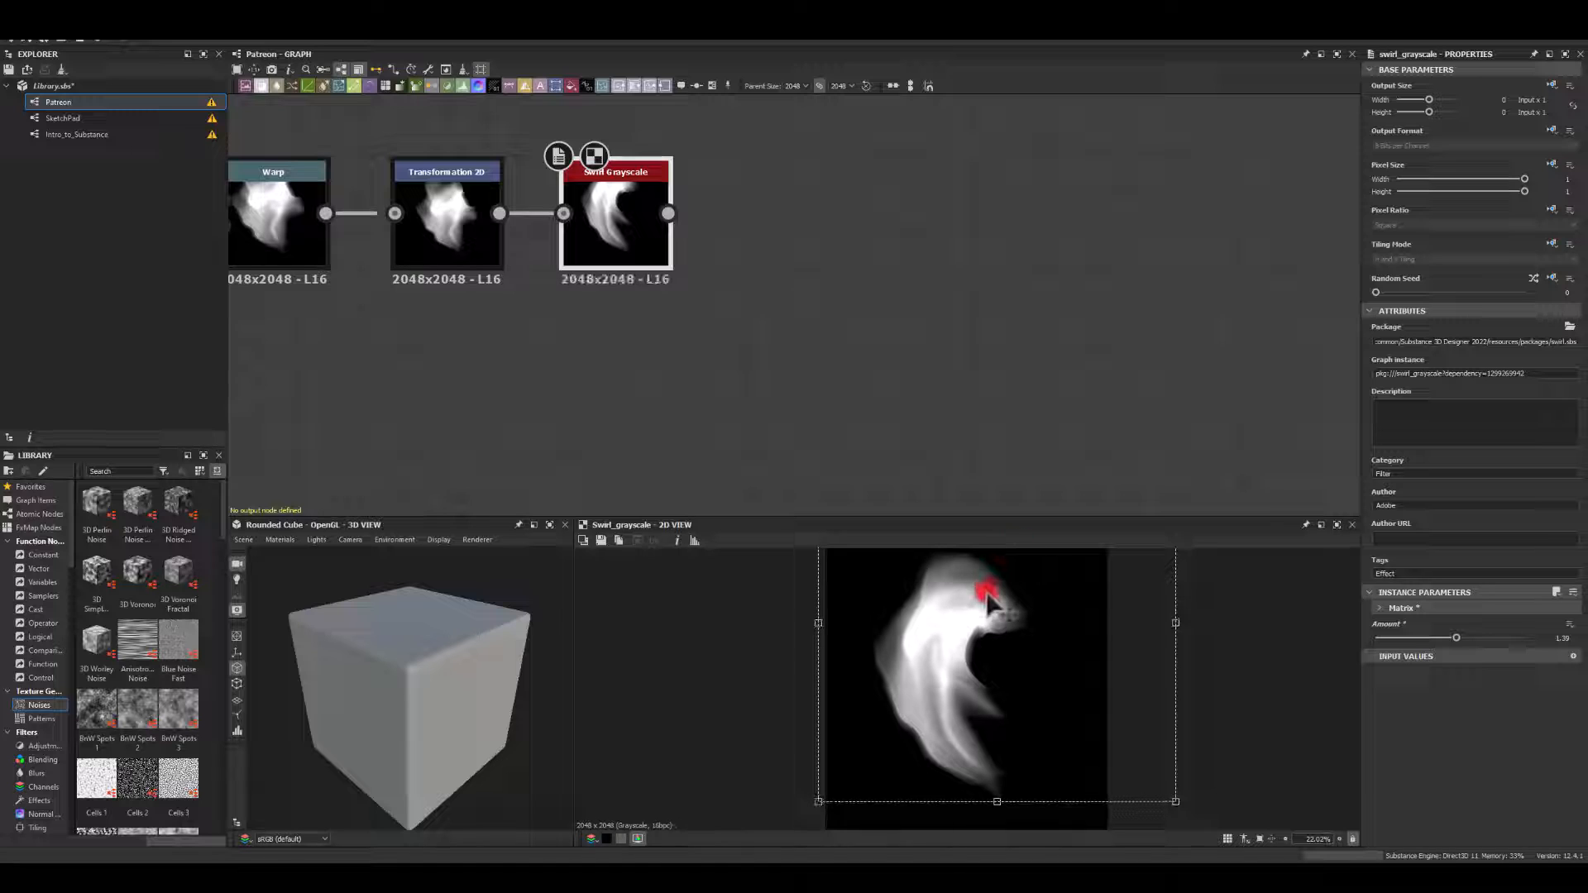
{"action": "scroll", "coordinate": [1076, 653], "scroll_direction": "down", "scroll_amount": 2}
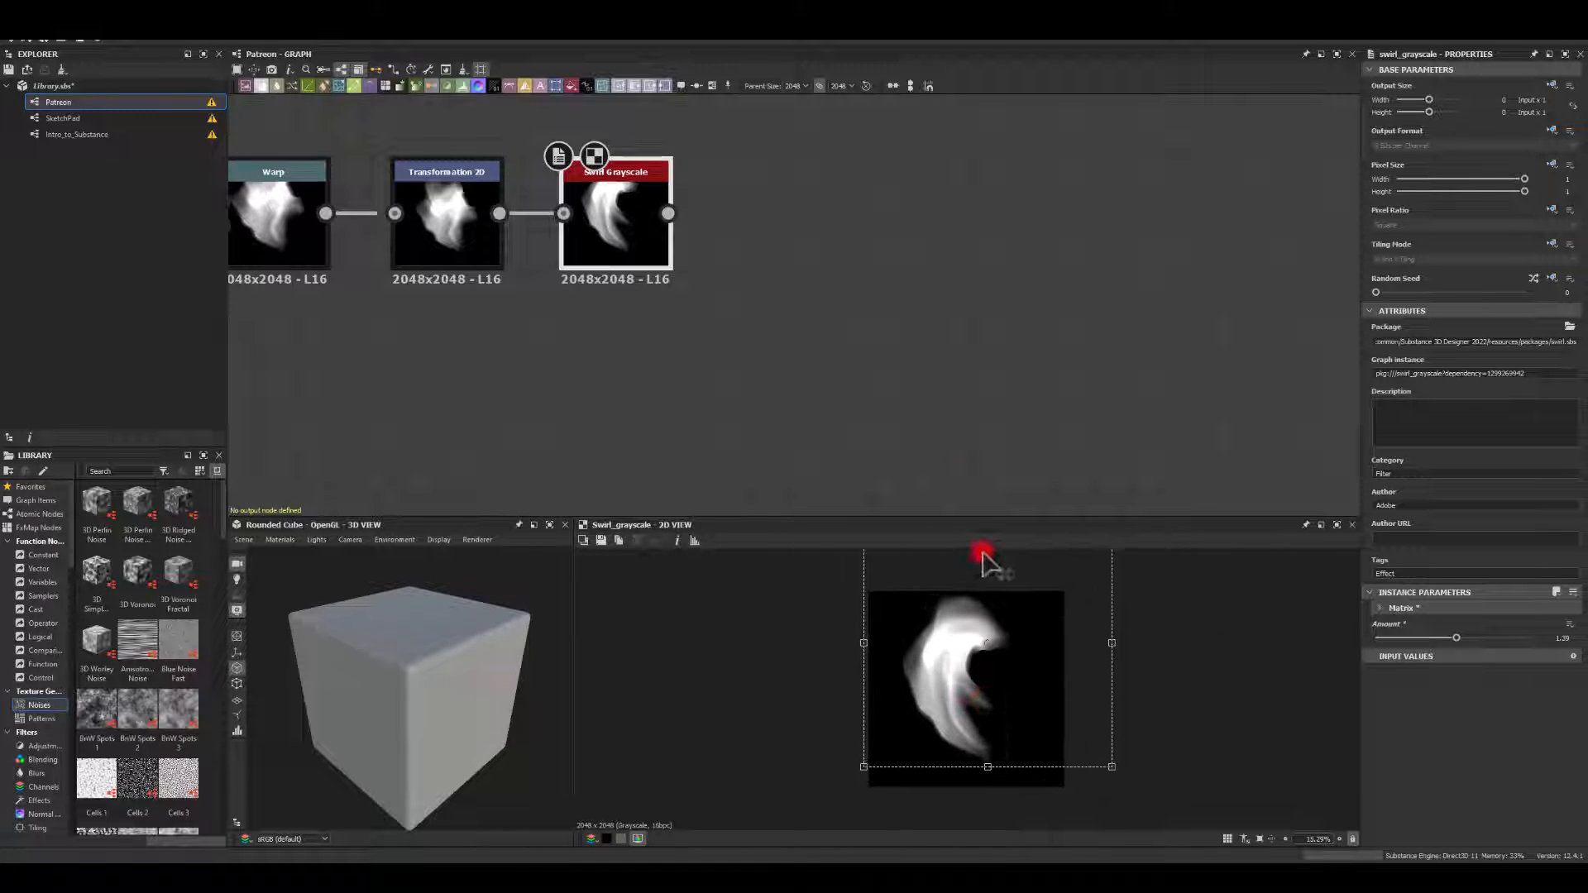
{"action": "left_click", "coordinate": [942, 389]}
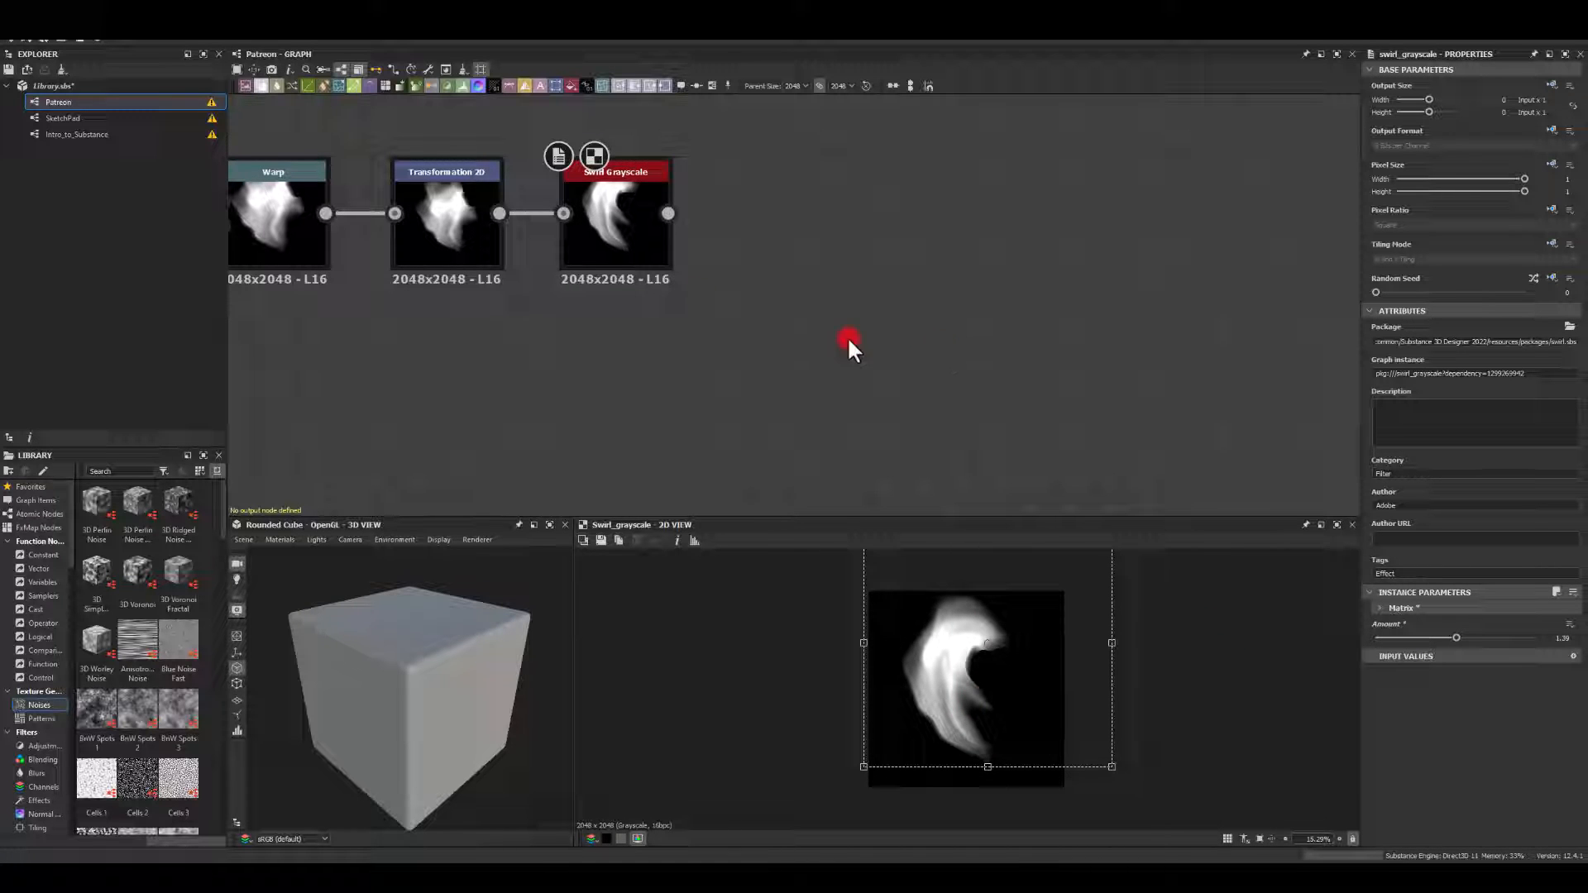
Add a Blur HQ Grayscale node from the Swirl Grayscale's output.
{"action": "middle_click_drag", "start_coordinate": [737, 206], "coordinate": [572, 298]}
{"action": "scroll", "coordinate": [566, 294], "scroll_direction": "up", "scroll_amount": 3}
{"action": "left_click_drag", "start_coordinate": [469, 318], "coordinate": [575, 395]}
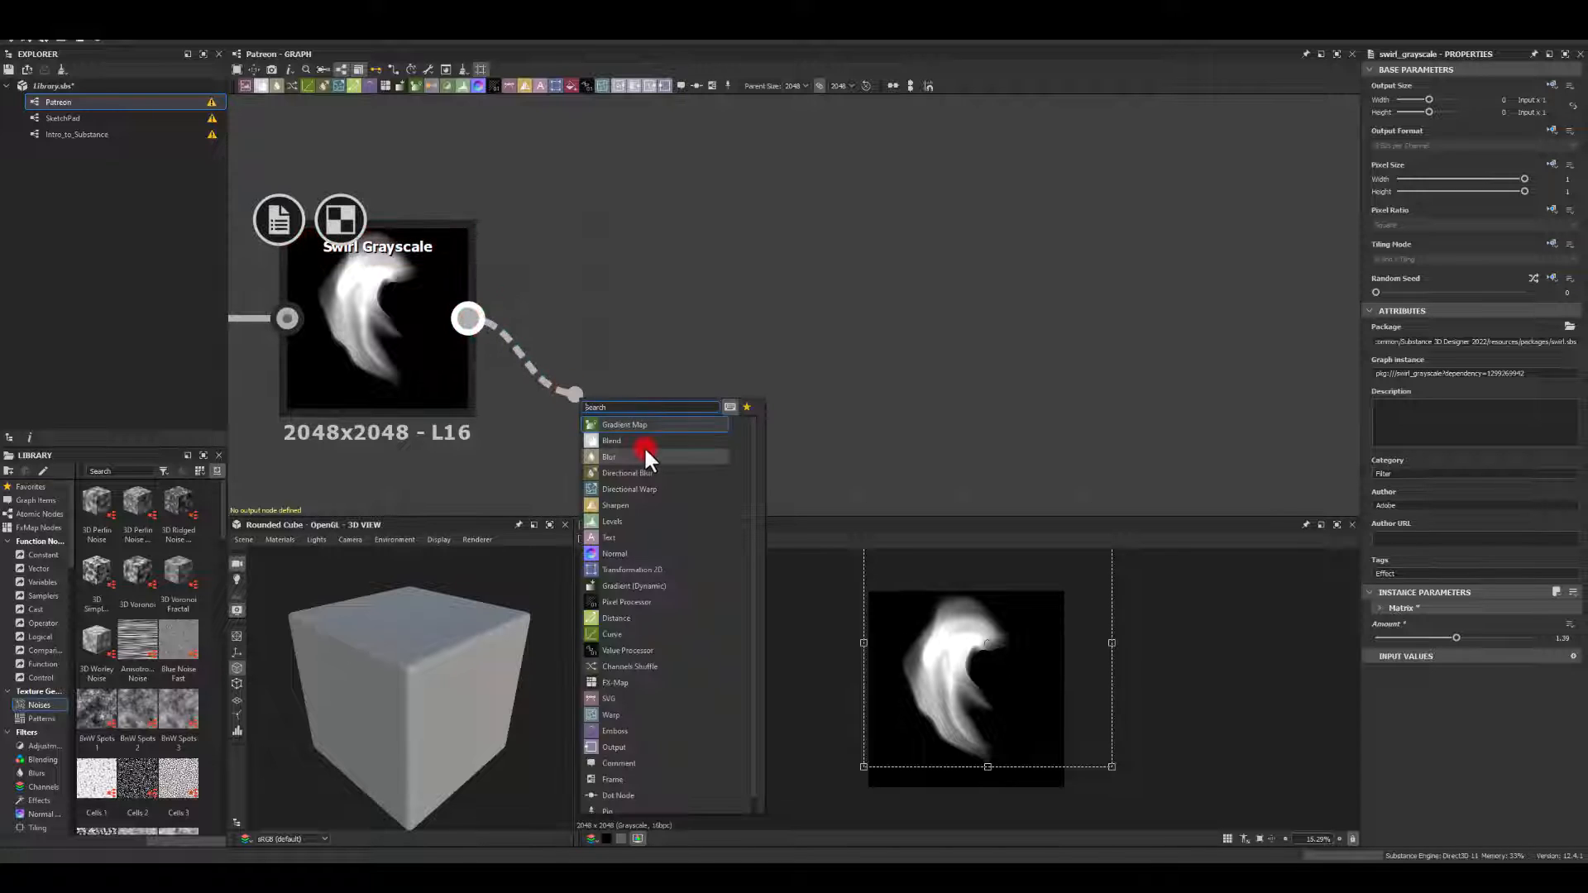
{"action": "left_click", "coordinate": [621, 456]}
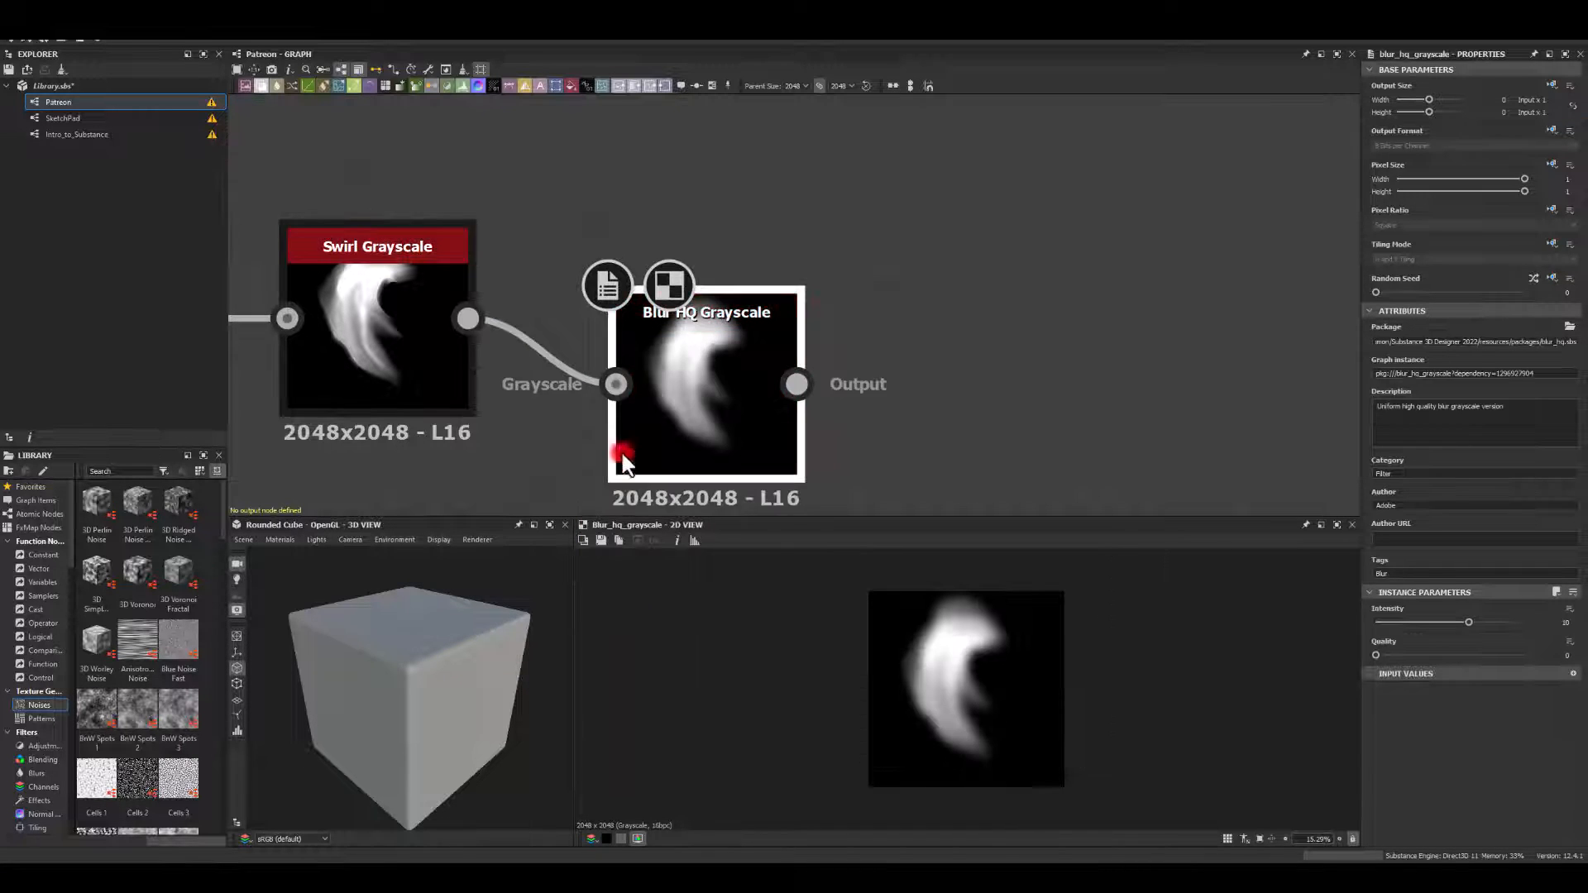
Place the Blur HQ Grayscale below the main chain and set its Intensity to 16 and Quality to 1.
{"action": "middle_click_drag", "start_coordinate": [703, 374], "coordinate": [678, 263]}
{"action": "left_click_drag", "start_coordinate": [691, 286], "coordinate": [692, 417]}
{"action": "scroll", "coordinate": [852, 330], "scroll_direction": "down", "scroll_amount": 3}
{"action": "middle_click_drag", "start_coordinate": [851, 331], "coordinate": [819, 295]}
{"action": "left_click_drag", "start_coordinate": [728, 362], "coordinate": [708, 401]}
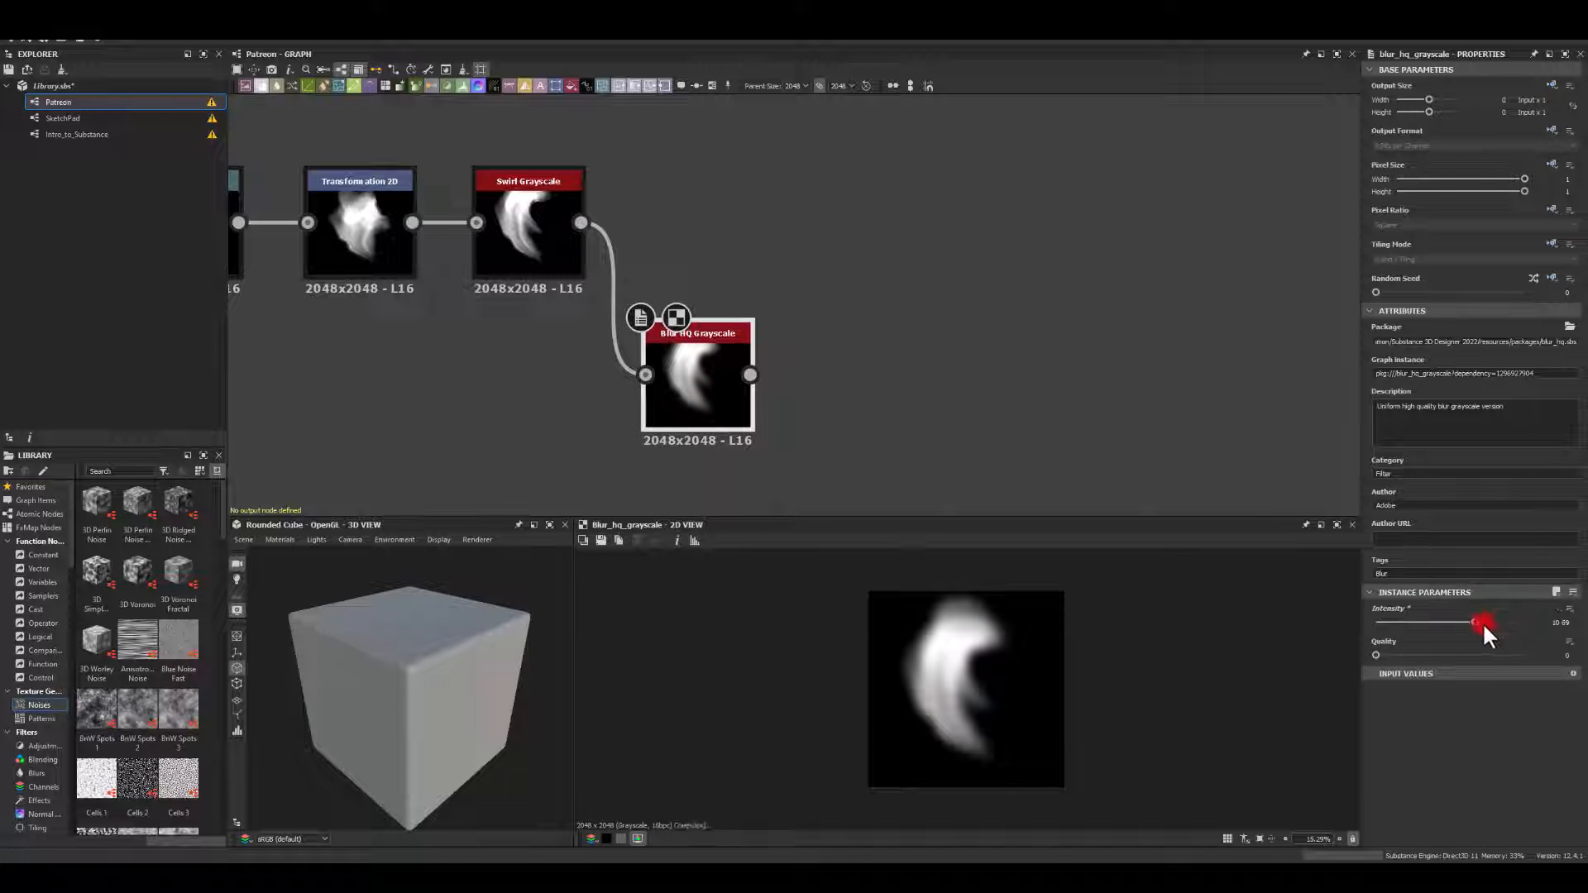
{"action": "left_click_drag", "start_coordinate": [1482, 622], "coordinate": [1530, 622]}
{"action": "left_click_drag", "start_coordinate": [1372, 655], "coordinate": [1582, 654]}
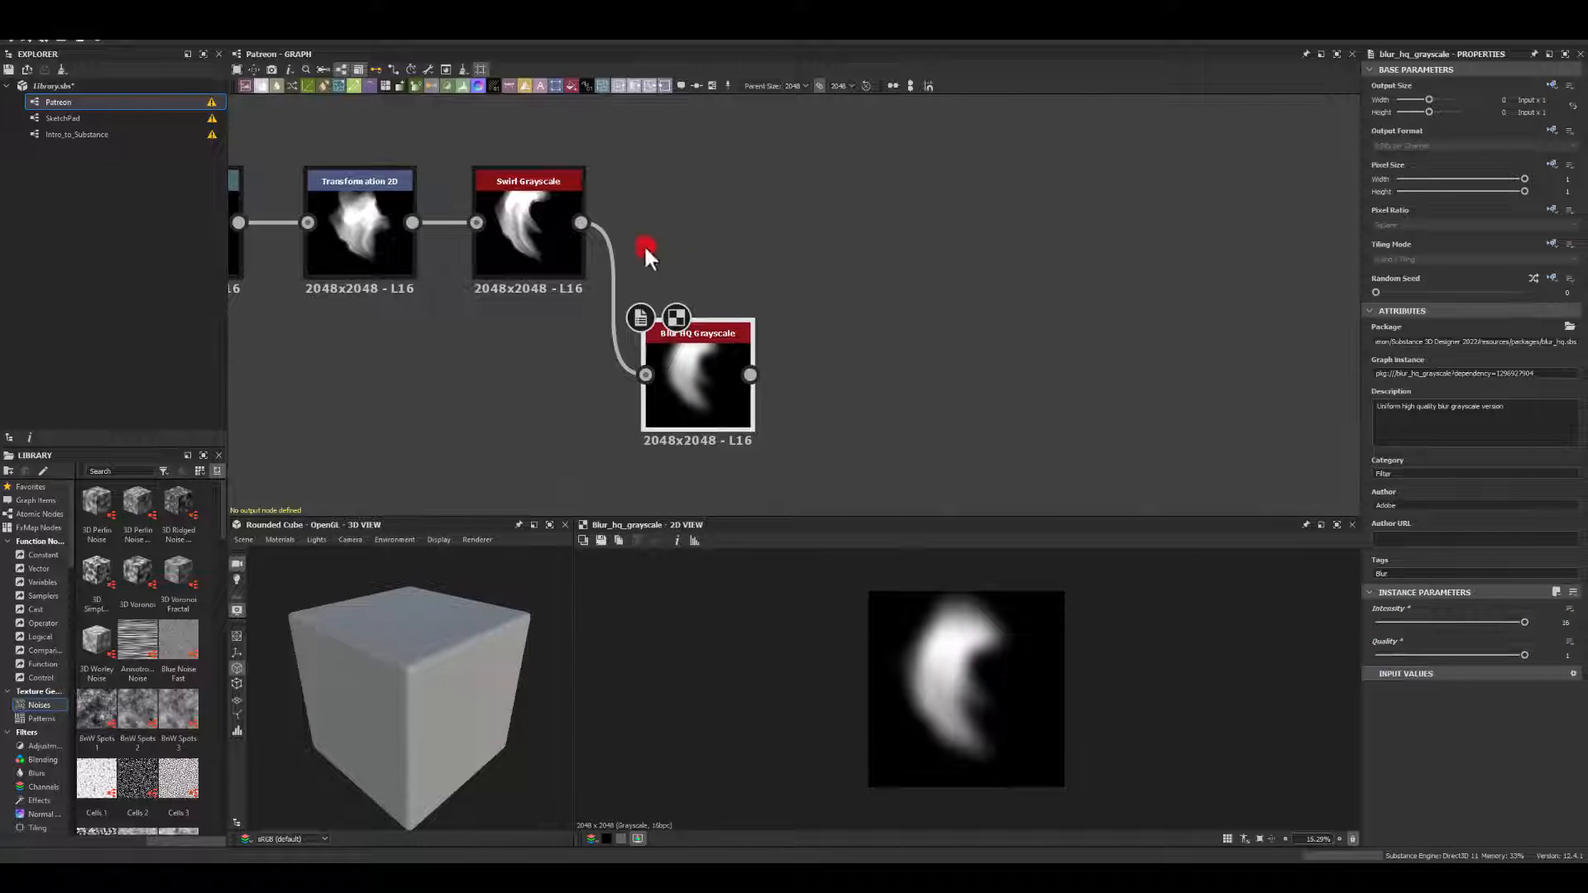
Add a Blend node with the Swirl Grayscale as background and the Blur HQ Grayscale as foreground.
{"action": "left_click_drag", "start_coordinate": [581, 223], "coordinate": [791, 189]}
{"action": "type", "text": "bl"}
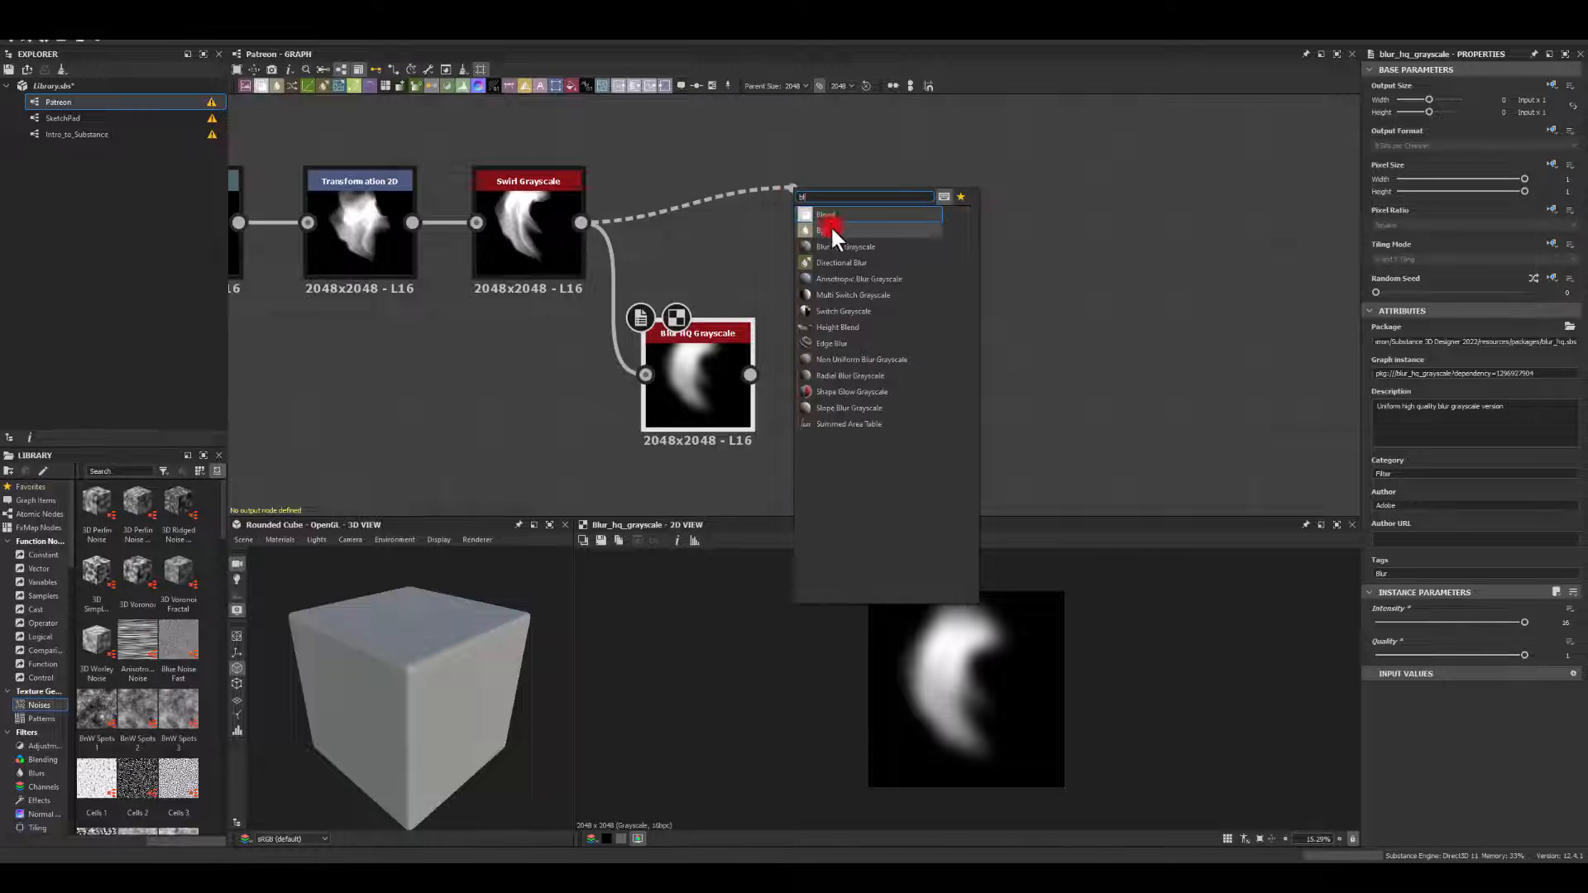
{"action": "left_click", "coordinate": [830, 216]}
{"action": "left_click_drag", "start_coordinate": [749, 375], "coordinate": [780, 159]}
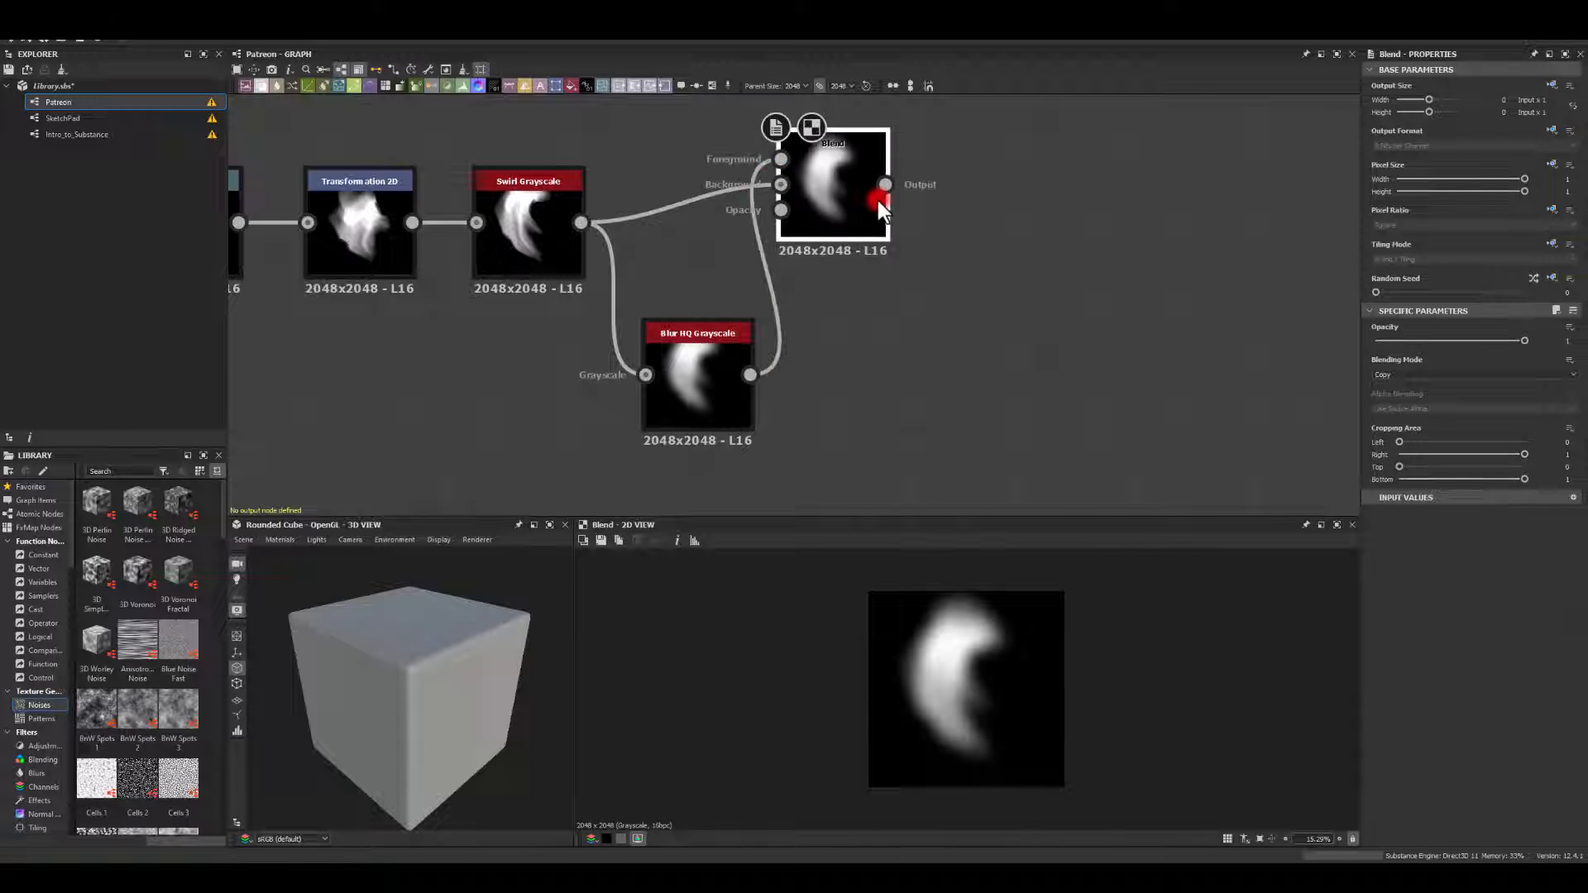
Set the Blend to Max (Lighten) with an Opacity of about 0.81, and place the node between its two source rows.
{"action": "left_click", "coordinate": [1409, 375]}
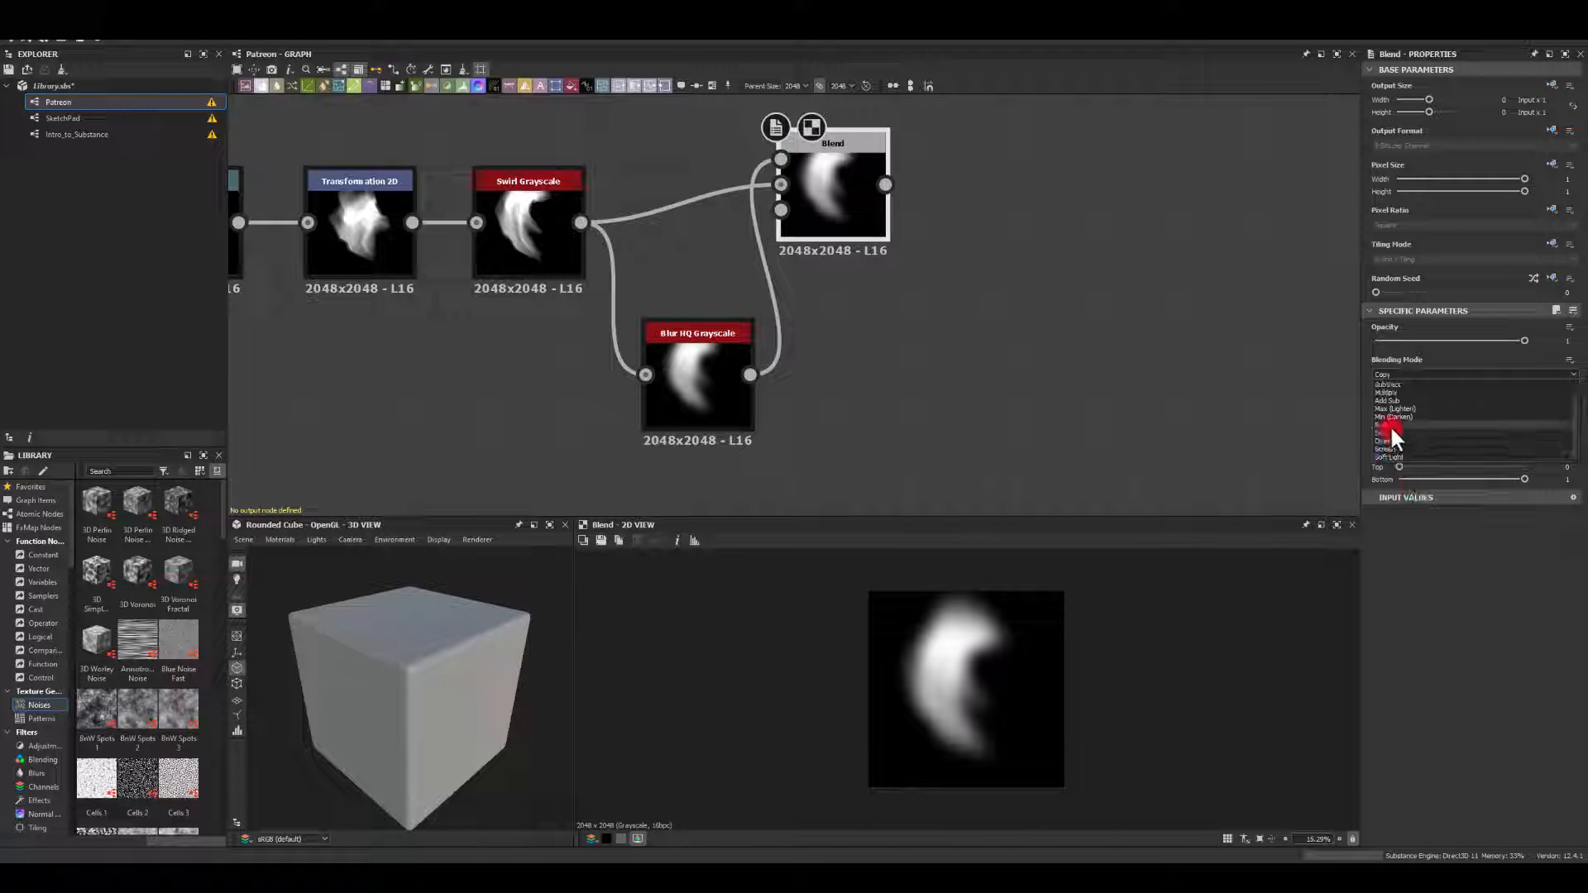
{"action": "left_click", "coordinate": [1394, 409]}
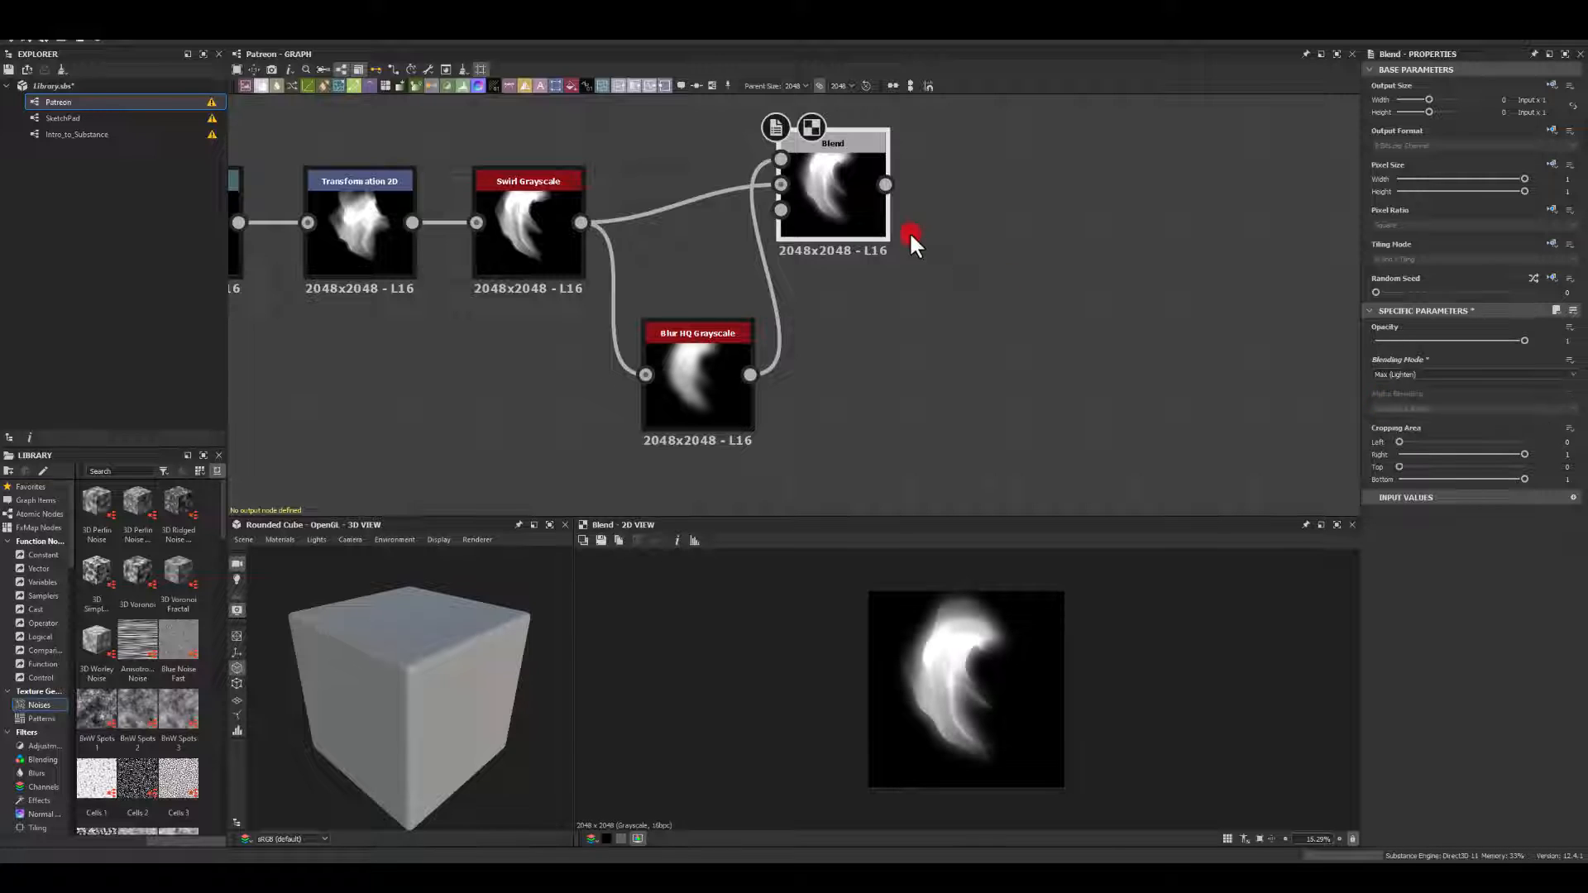
{"action": "left_click_drag", "start_coordinate": [823, 172], "coordinate": [861, 248]}
{"action": "mouse_move", "coordinate": [1526, 339]}
{"action": "left_mouse_down"}
{"action": "mouse_move", "coordinate": [1301, 343]}
{"action": "mouse_move", "coordinate": [1559, 346]}
{"action": "mouse_move", "coordinate": [1416, 344]}
{"action": "mouse_move", "coordinate": [1495, 341]}
{"action": "left_mouse_up"}
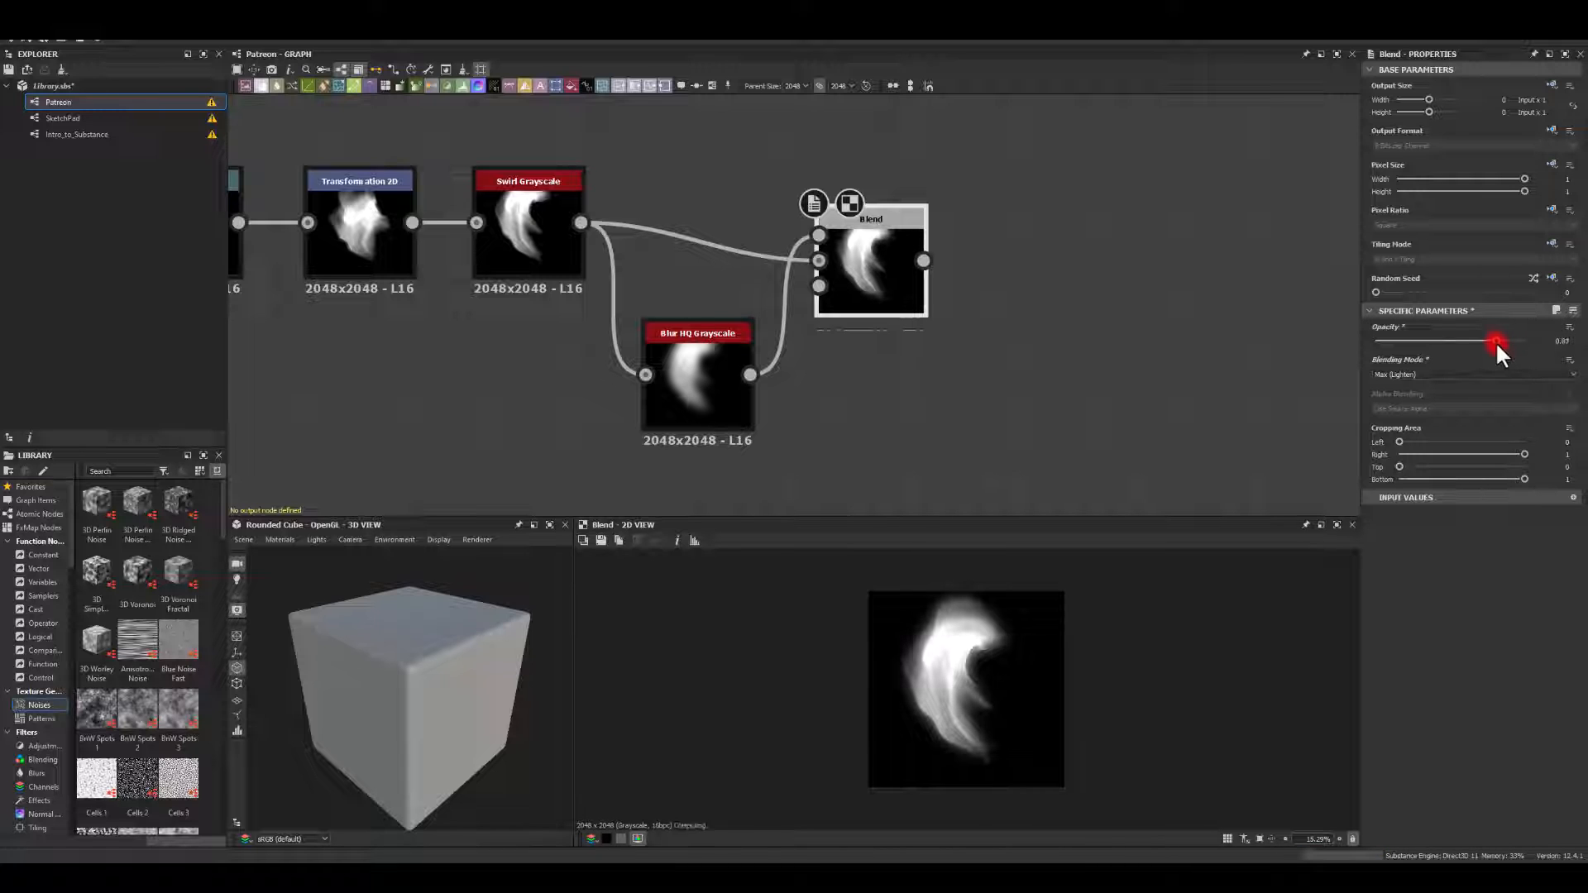
{"action": "left_click_drag", "start_coordinate": [878, 242], "coordinate": [876, 250]}
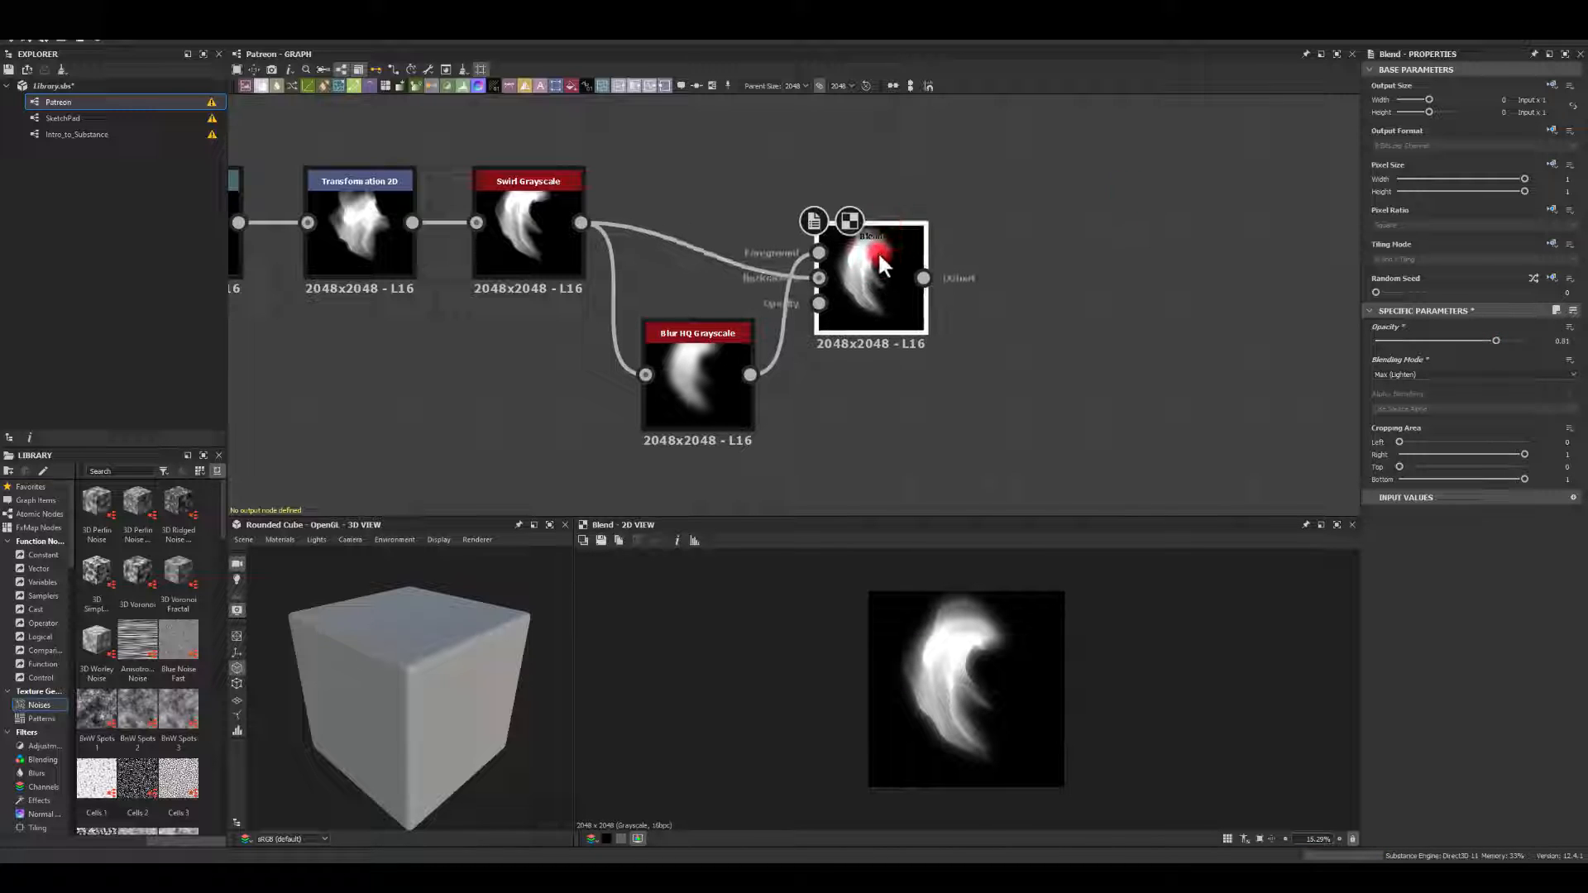
Add a Multi Directional Warp Grayscale node from the Blend's output and place it lower in the graph.
{"action": "middle_click_drag", "start_coordinate": [945, 241], "coordinate": [731, 227]}
{"action": "scroll", "coordinate": [683, 238], "scroll_direction": "up", "scroll_amount": 2}
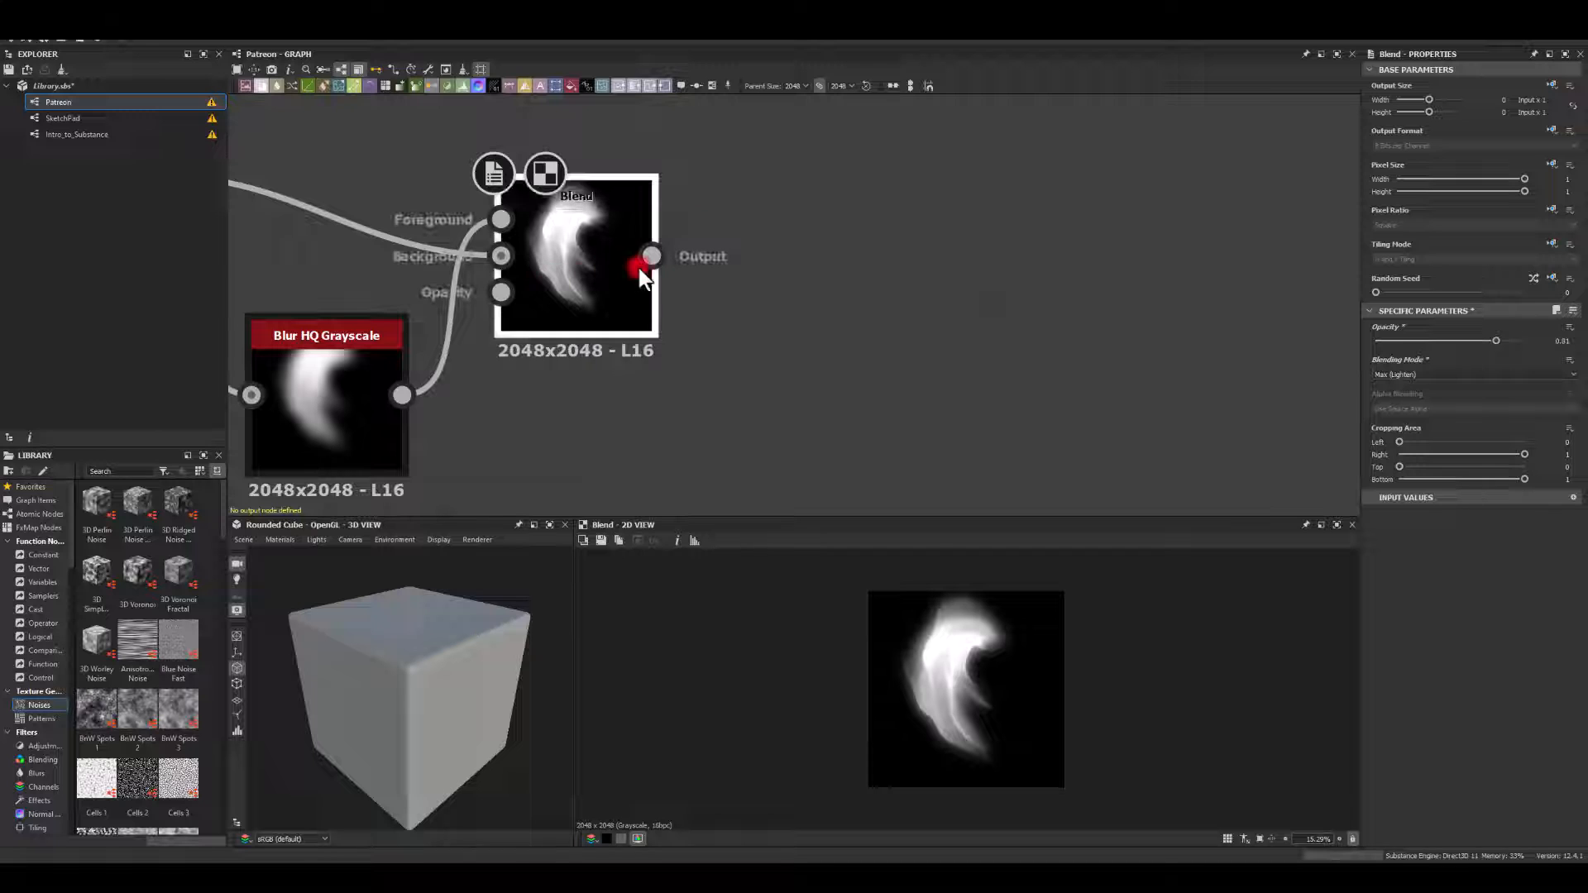
{"action": "left_click_drag", "start_coordinate": [651, 255], "coordinate": [882, 240]}
{"action": "type", "text": "warp"}
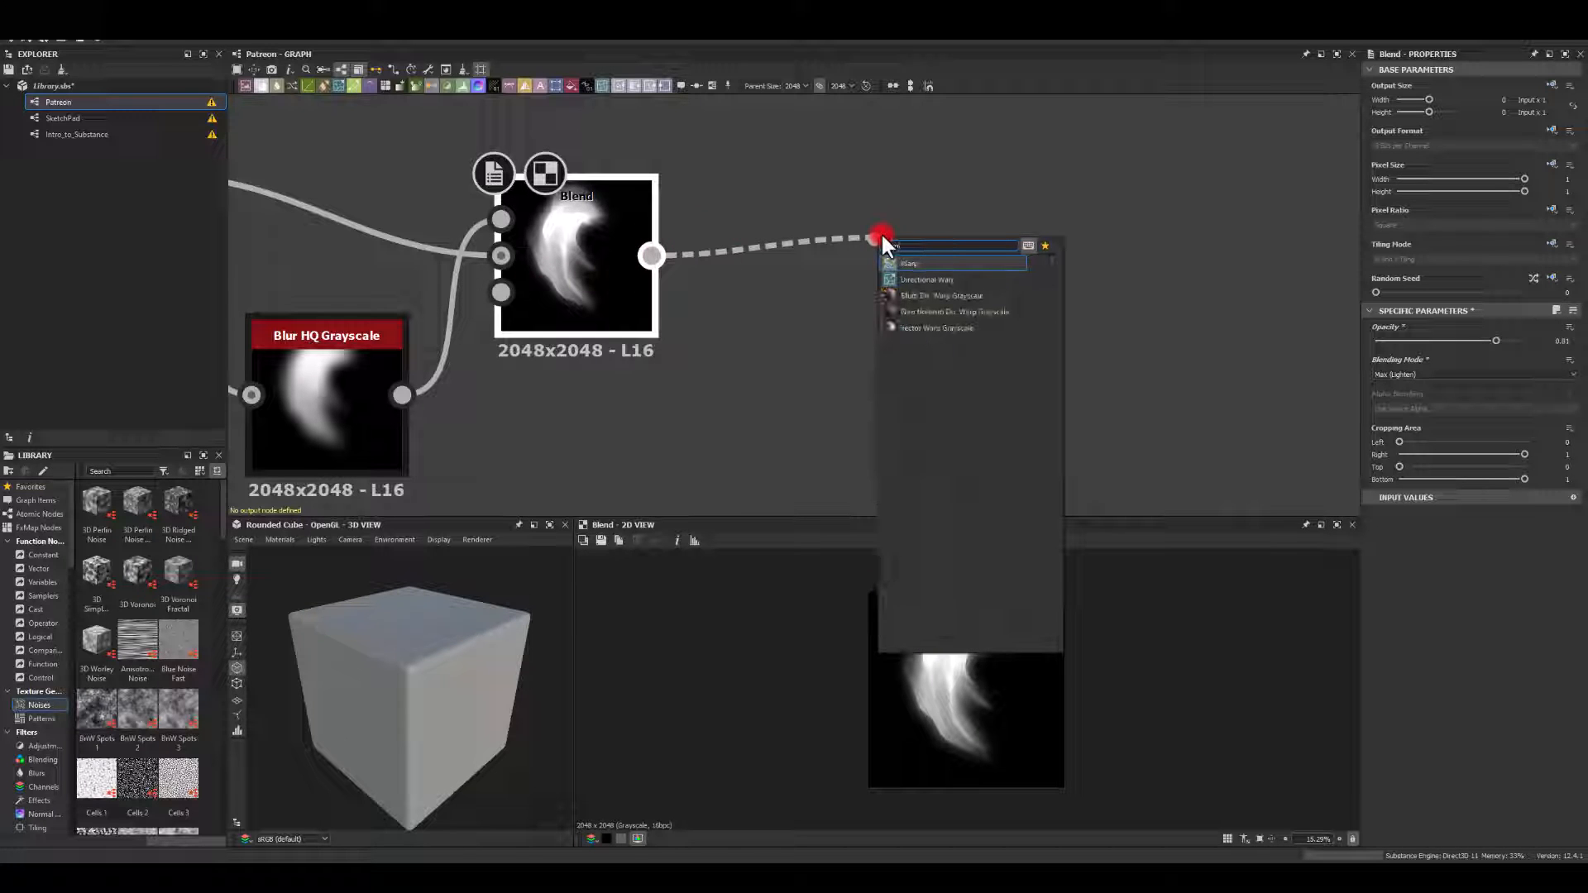
{"action": "left_click", "coordinate": [914, 295]}
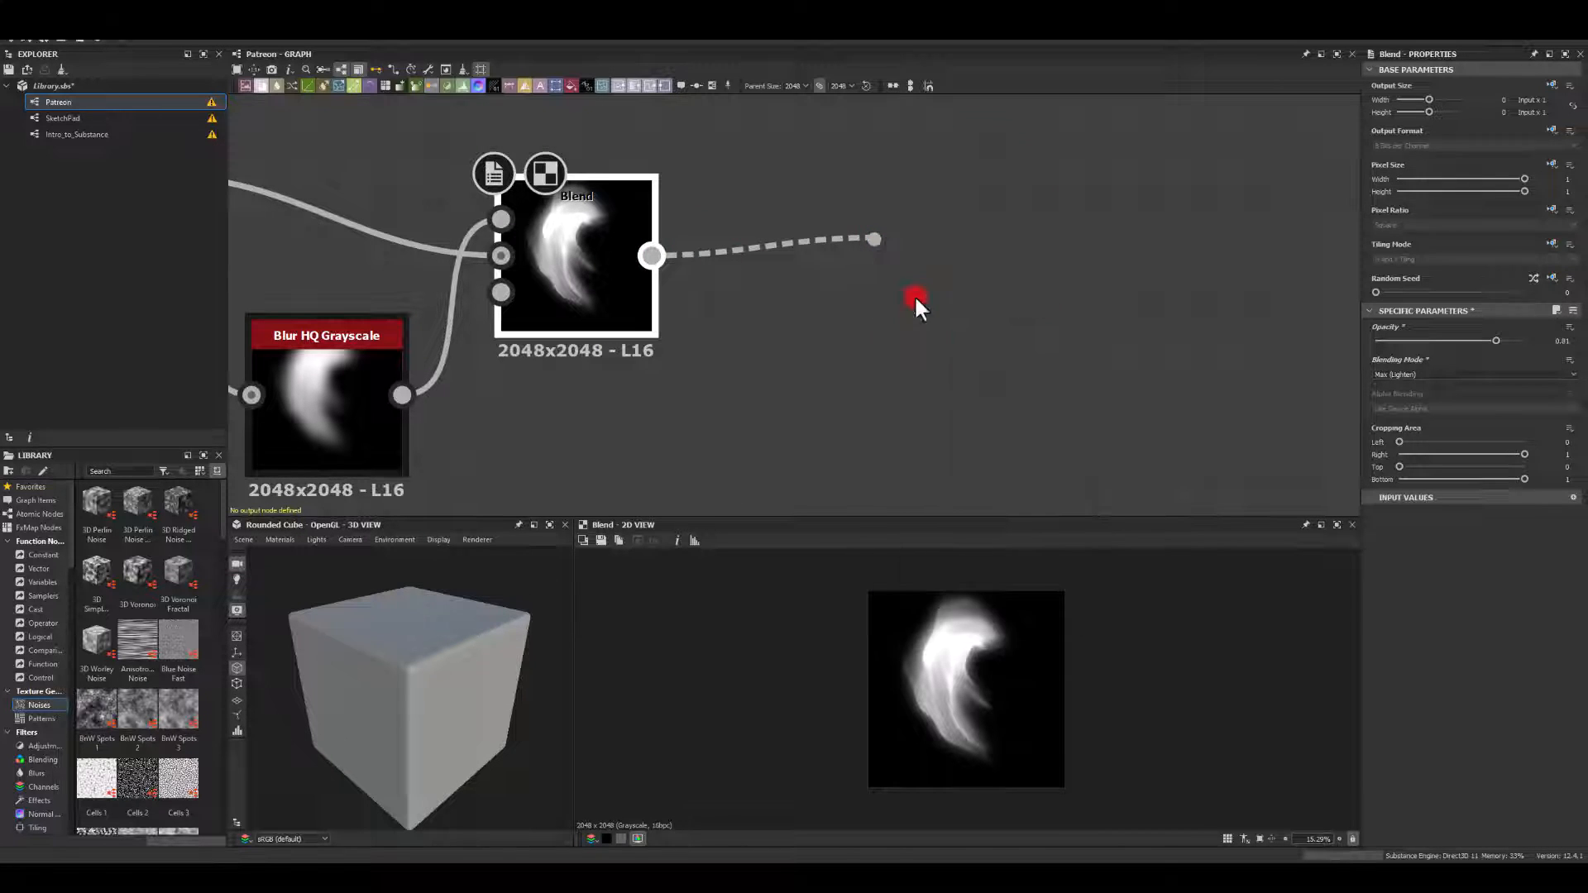
{"action": "left_click_drag", "start_coordinate": [941, 246], "coordinate": [996, 378]}
{"action": "middle_click_drag", "start_coordinate": [827, 246], "coordinate": [818, 122]}
Add a Perlin Noise node and connect it to the Multi Directional Warp's Intensity Input.
{"action": "left_click", "coordinate": [712, 345]}
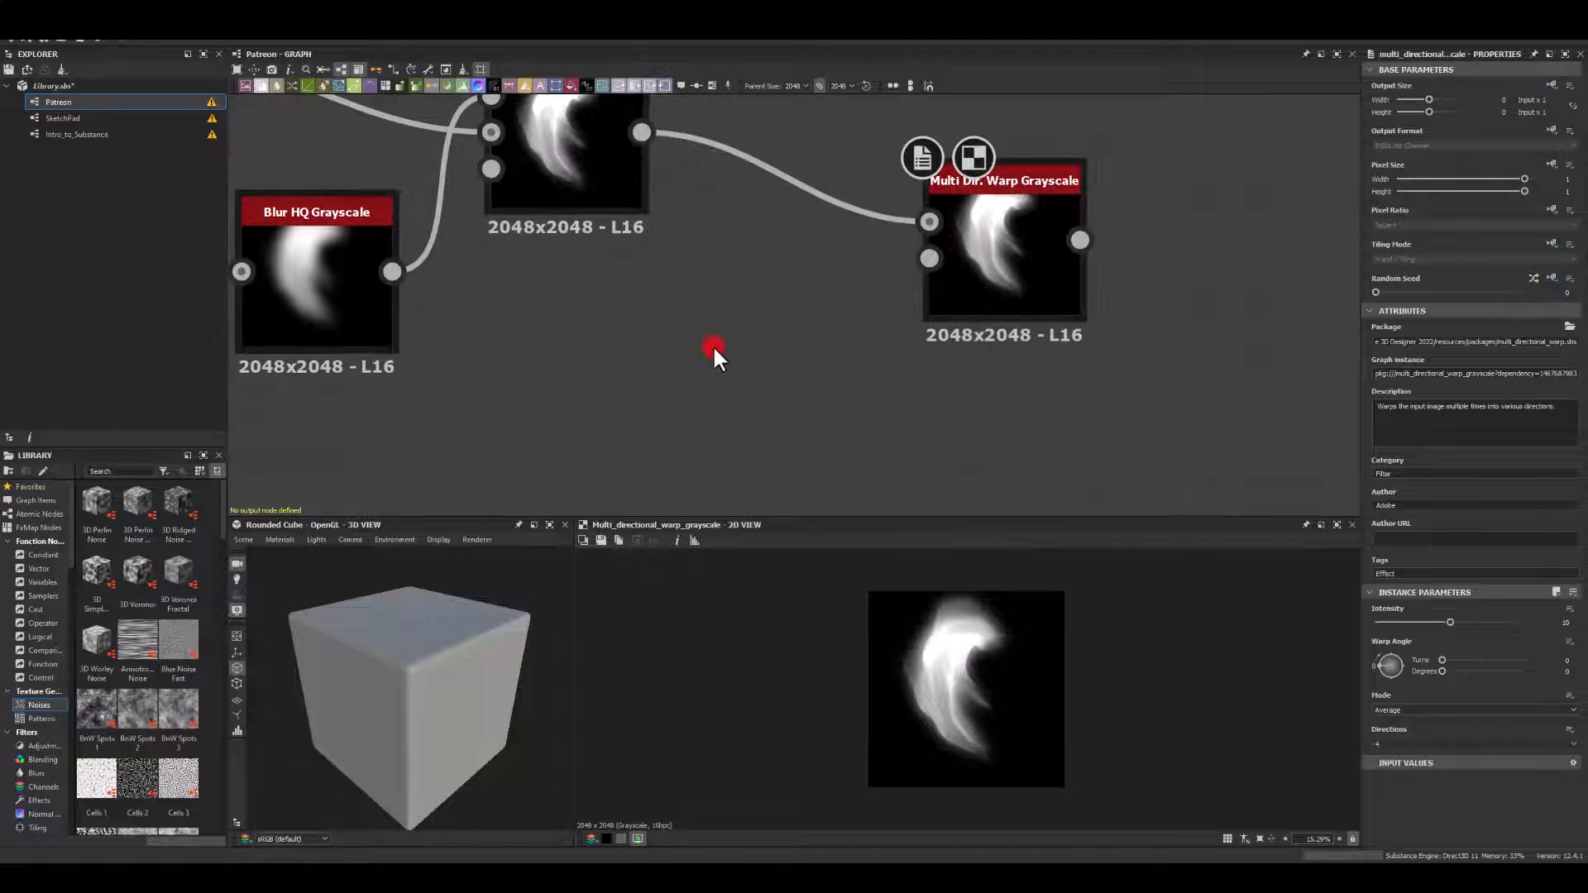
{"action": "key", "text": "space"}
{"action": "type", "text": "perl"}
{"action": "key", "text": "Return"}
{"action": "left_click_drag", "start_coordinate": [711, 347], "coordinate": [929, 259]}
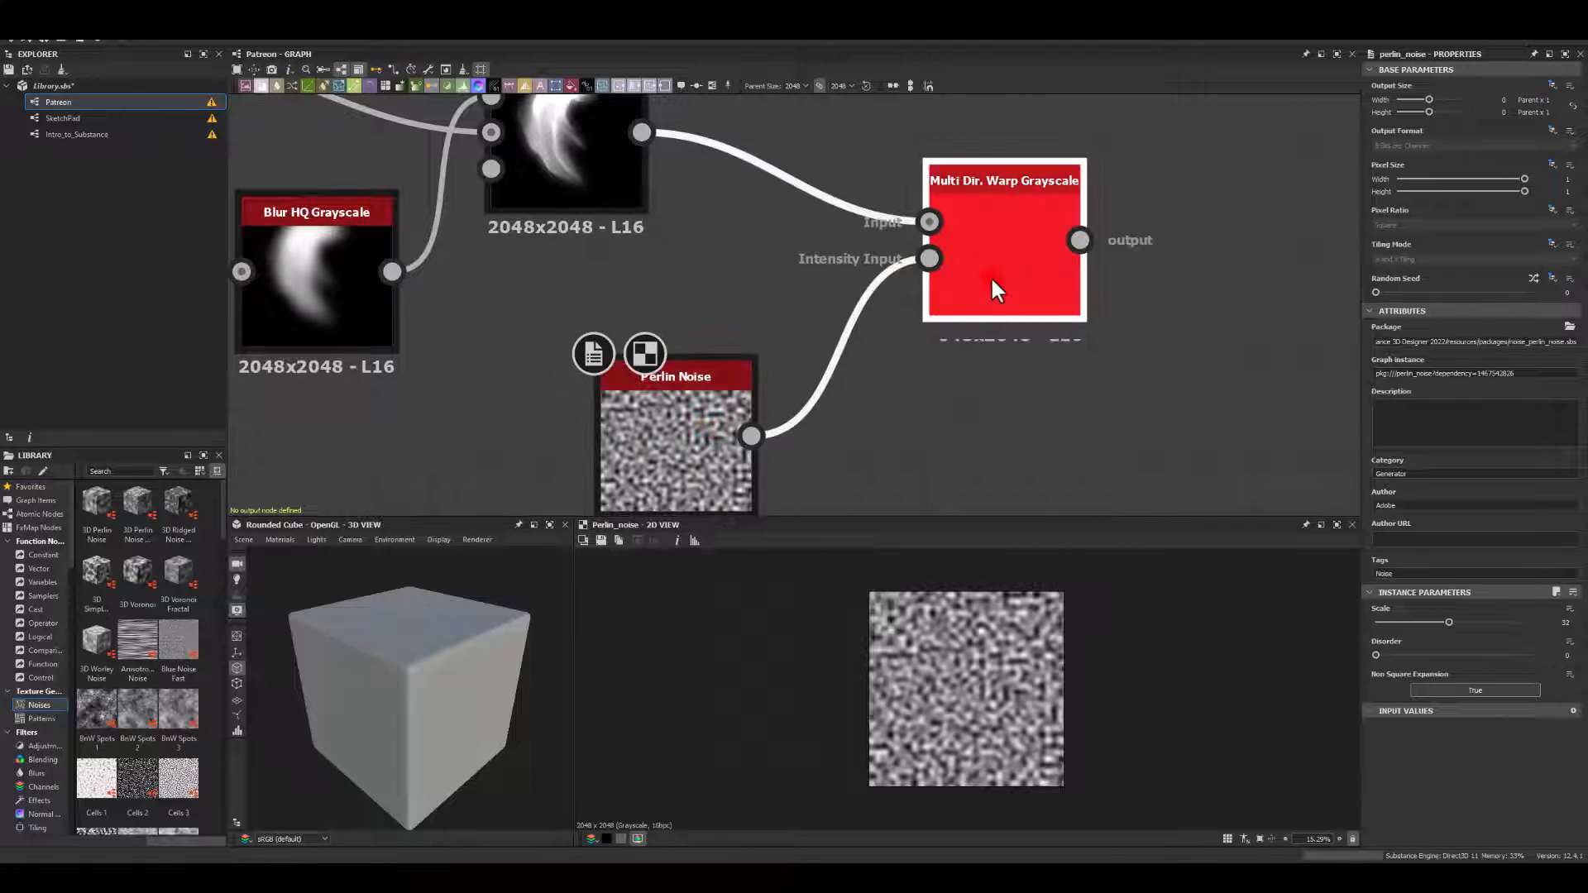
Lower the Perlin Noise Scale to about 13 while previewing the Multi Directional Warp result.
{"action": "left_click", "coordinate": [990, 275]}
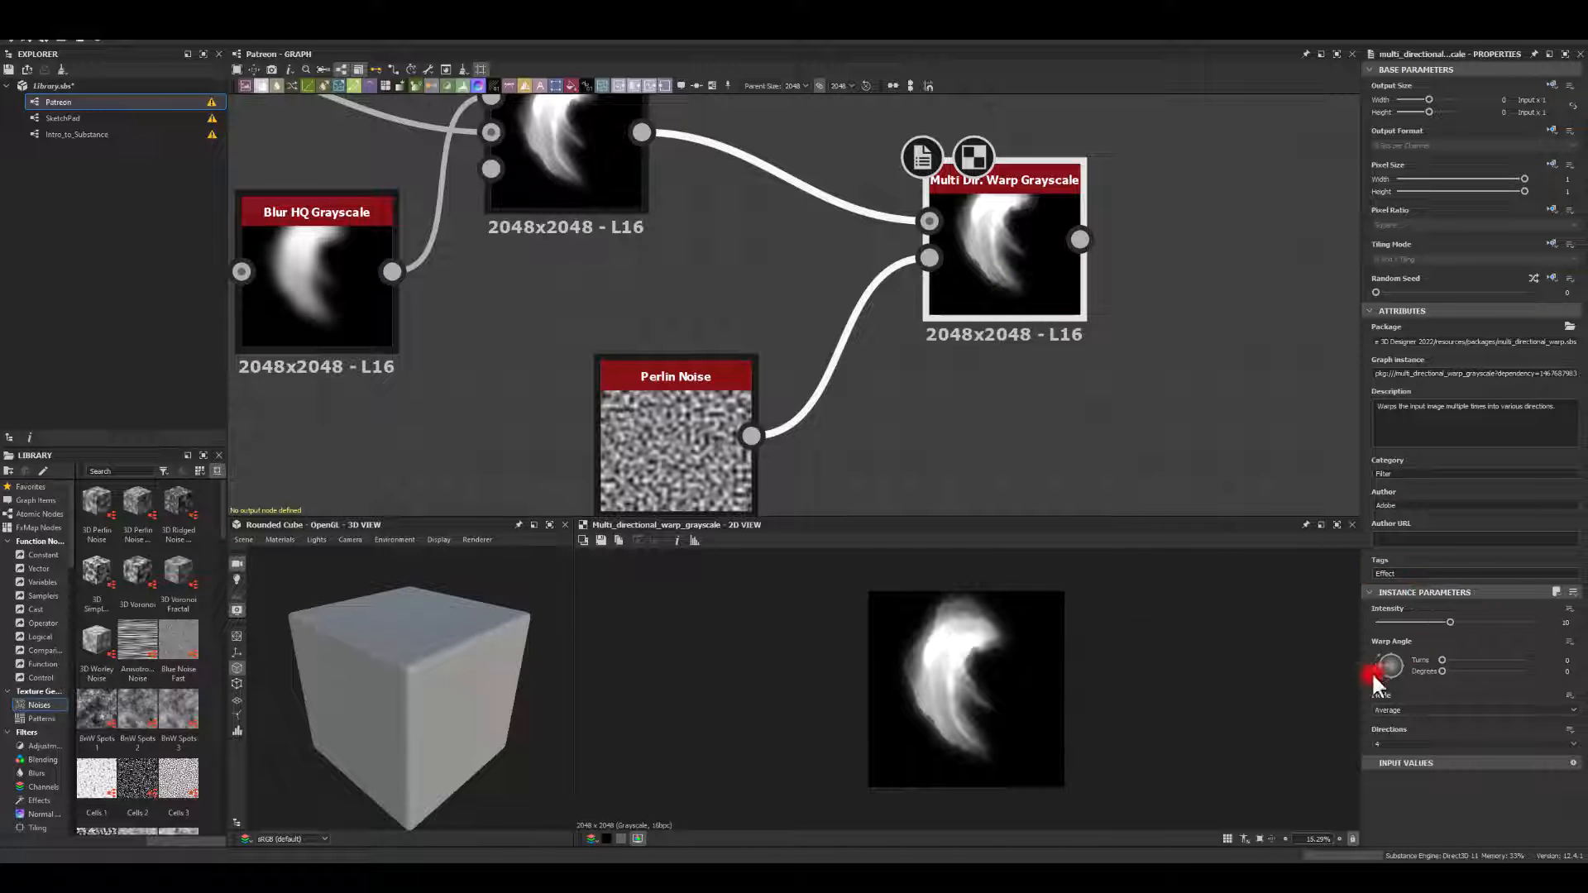
{"action": "left_click", "coordinate": [637, 409]}
{"action": "left_click_drag", "start_coordinate": [1426, 610], "coordinate": [1402, 620]}
{"action": "scroll", "coordinate": [992, 678], "scroll_direction": "up", "scroll_amount": 2}
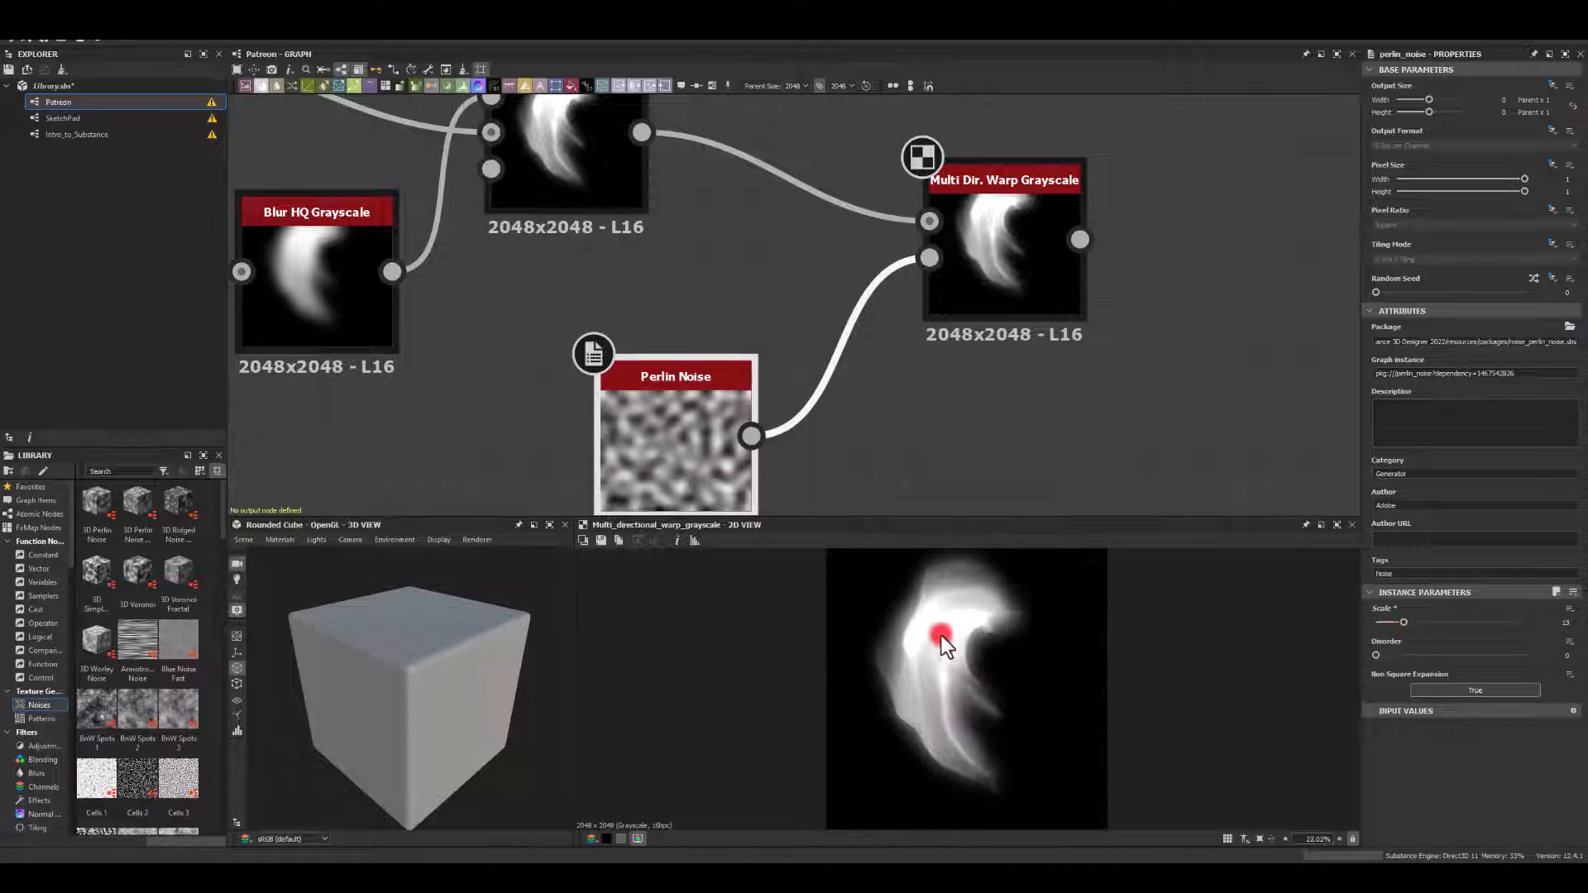
Set the Multi Directional Warp's Intensity to 50.
{"action": "left_click", "coordinate": [970, 245]}
{"action": "left_click_drag", "start_coordinate": [1441, 624], "coordinate": [1489, 626]}
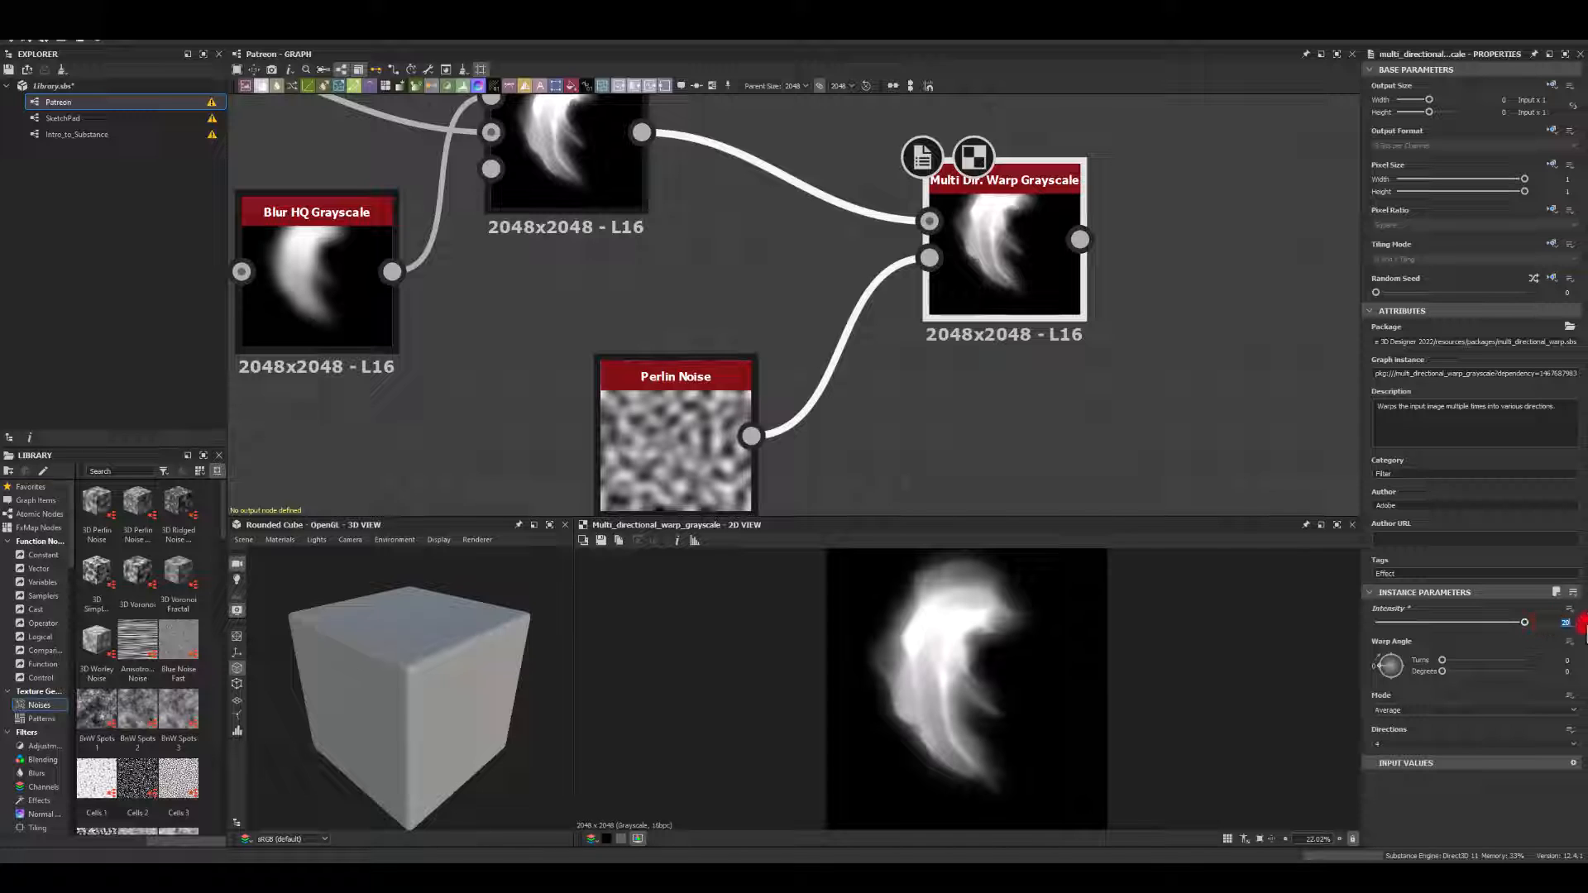
{"action": "type", "text": "50"}
{"action": "key", "text": "Return"}
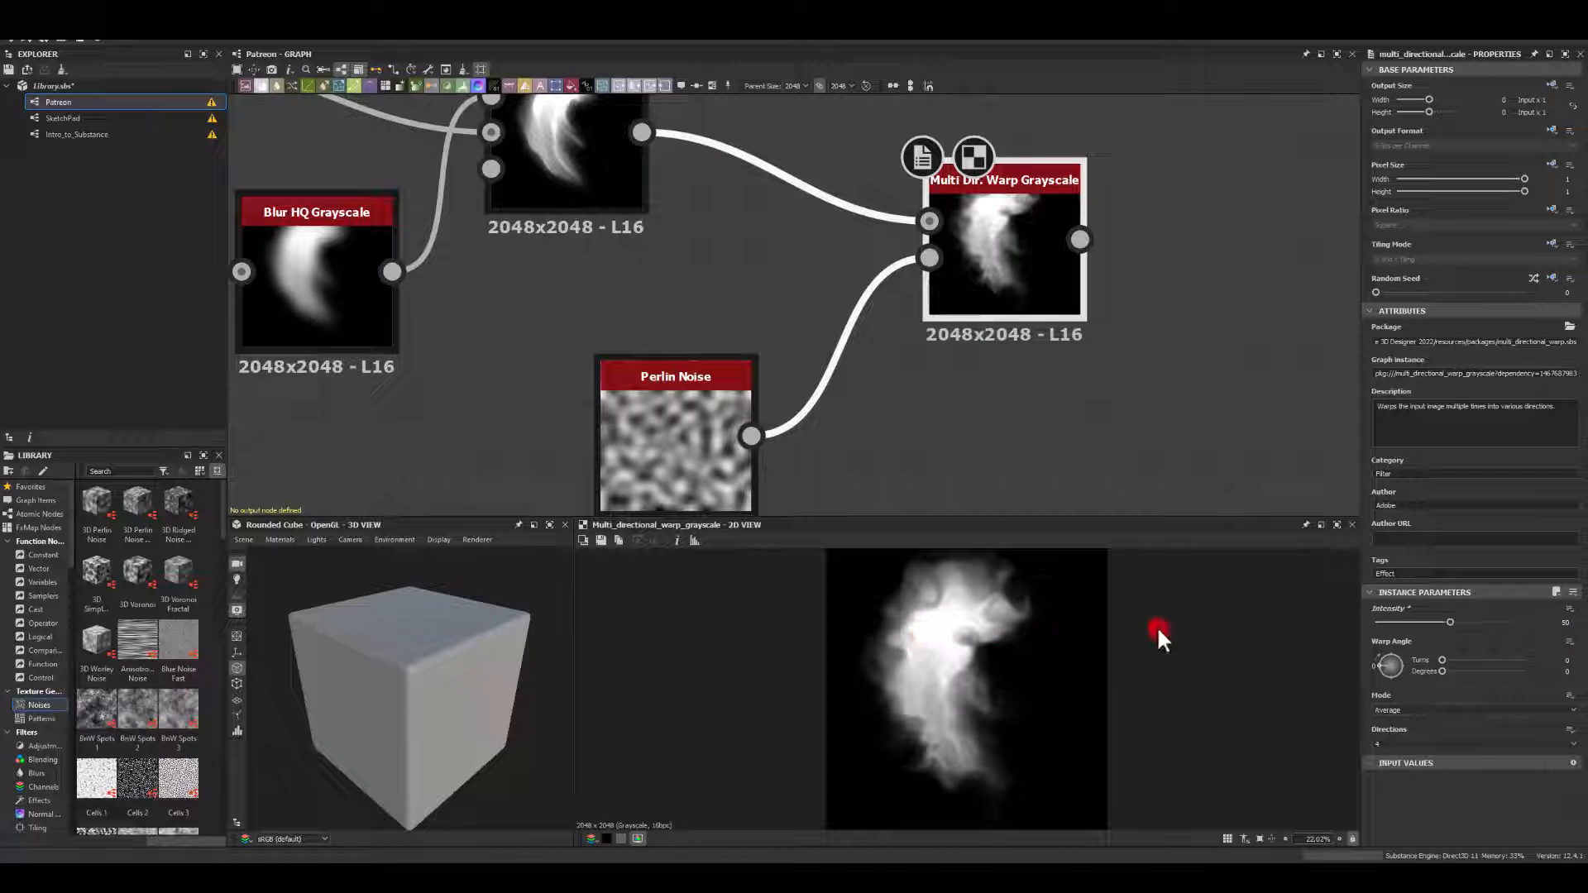
Reduce the Perlin Noise Scale to about 9 and the Multi Directional Warp's Intensity to about 39.
{"action": "left_click", "coordinate": [630, 439]}
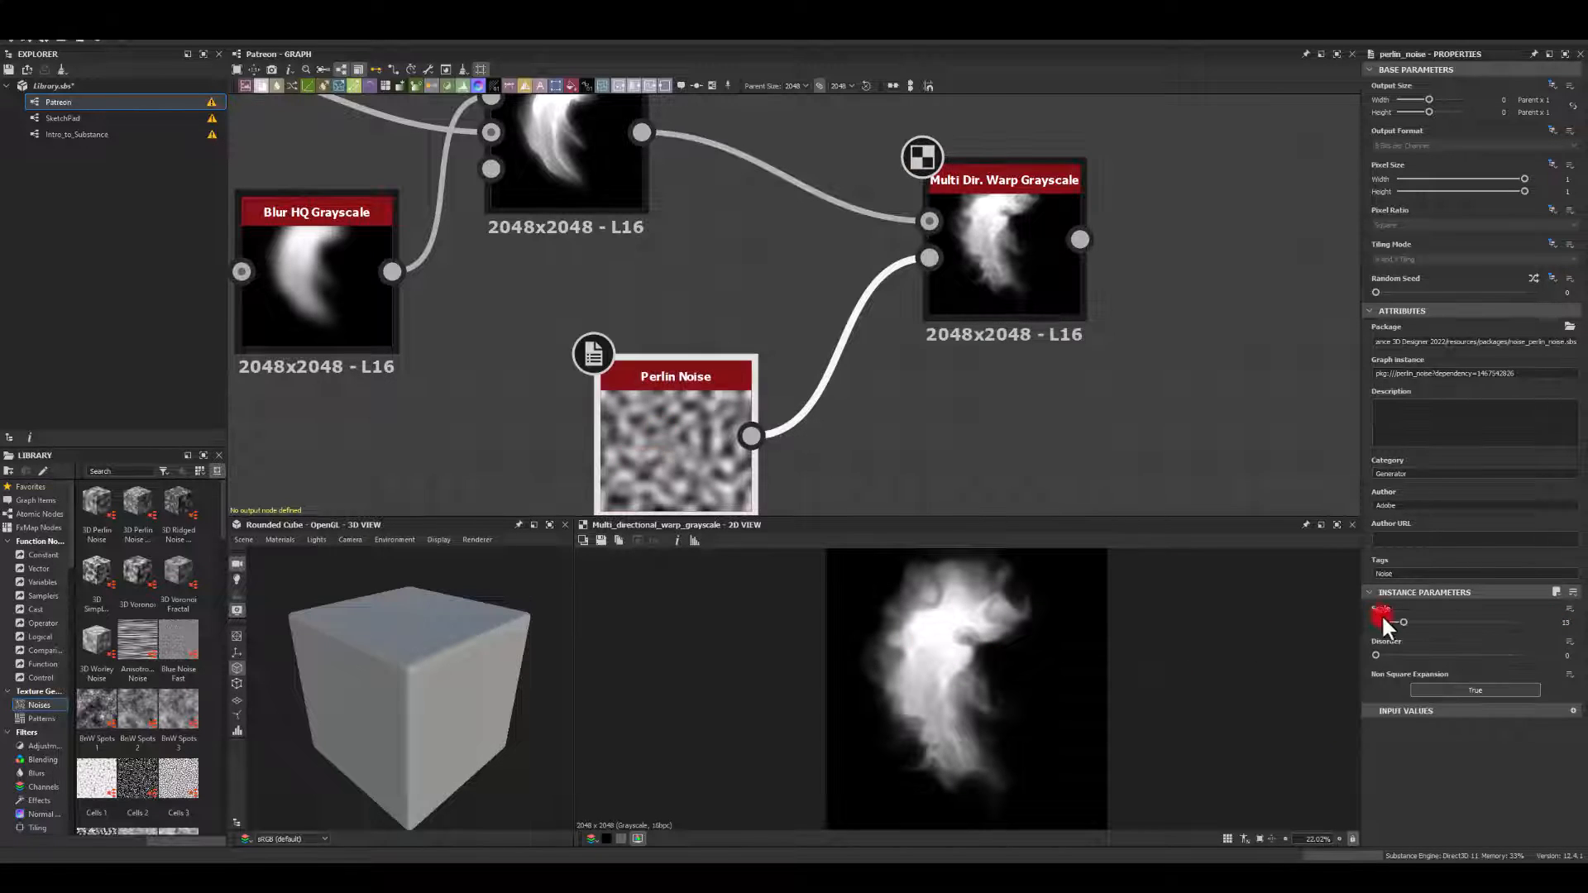
{"action": "mouse_move", "coordinate": [1402, 618]}
{"action": "left_mouse_down"}
{"action": "mouse_move", "coordinate": [1377, 618]}
{"action": "mouse_move", "coordinate": [1391, 619]}
{"action": "left_mouse_up"}
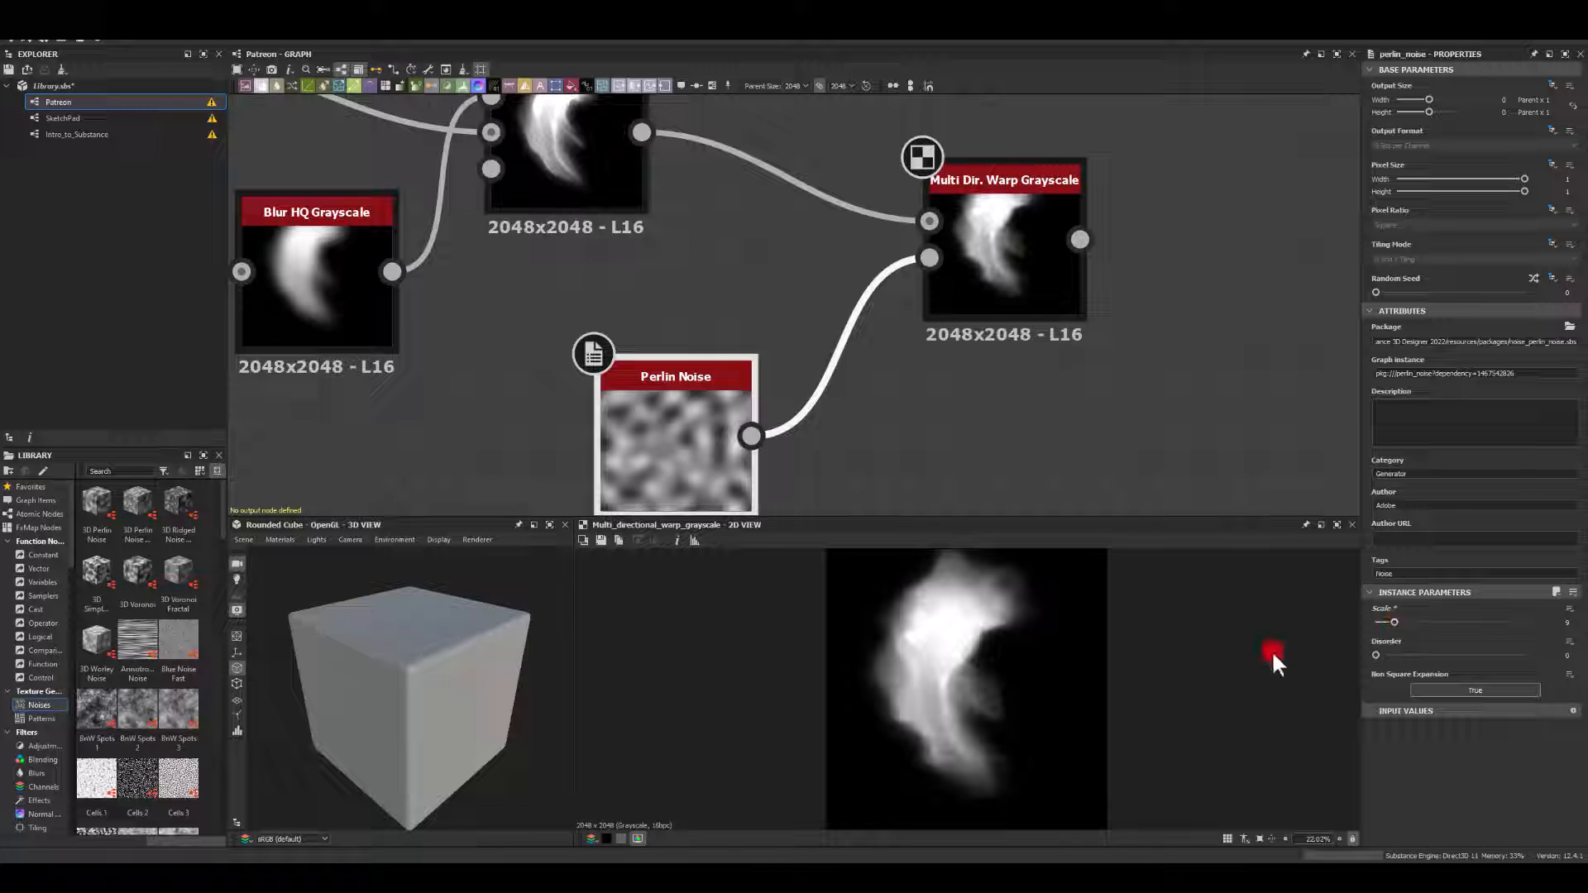
{"action": "left_click", "coordinate": [1014, 234]}
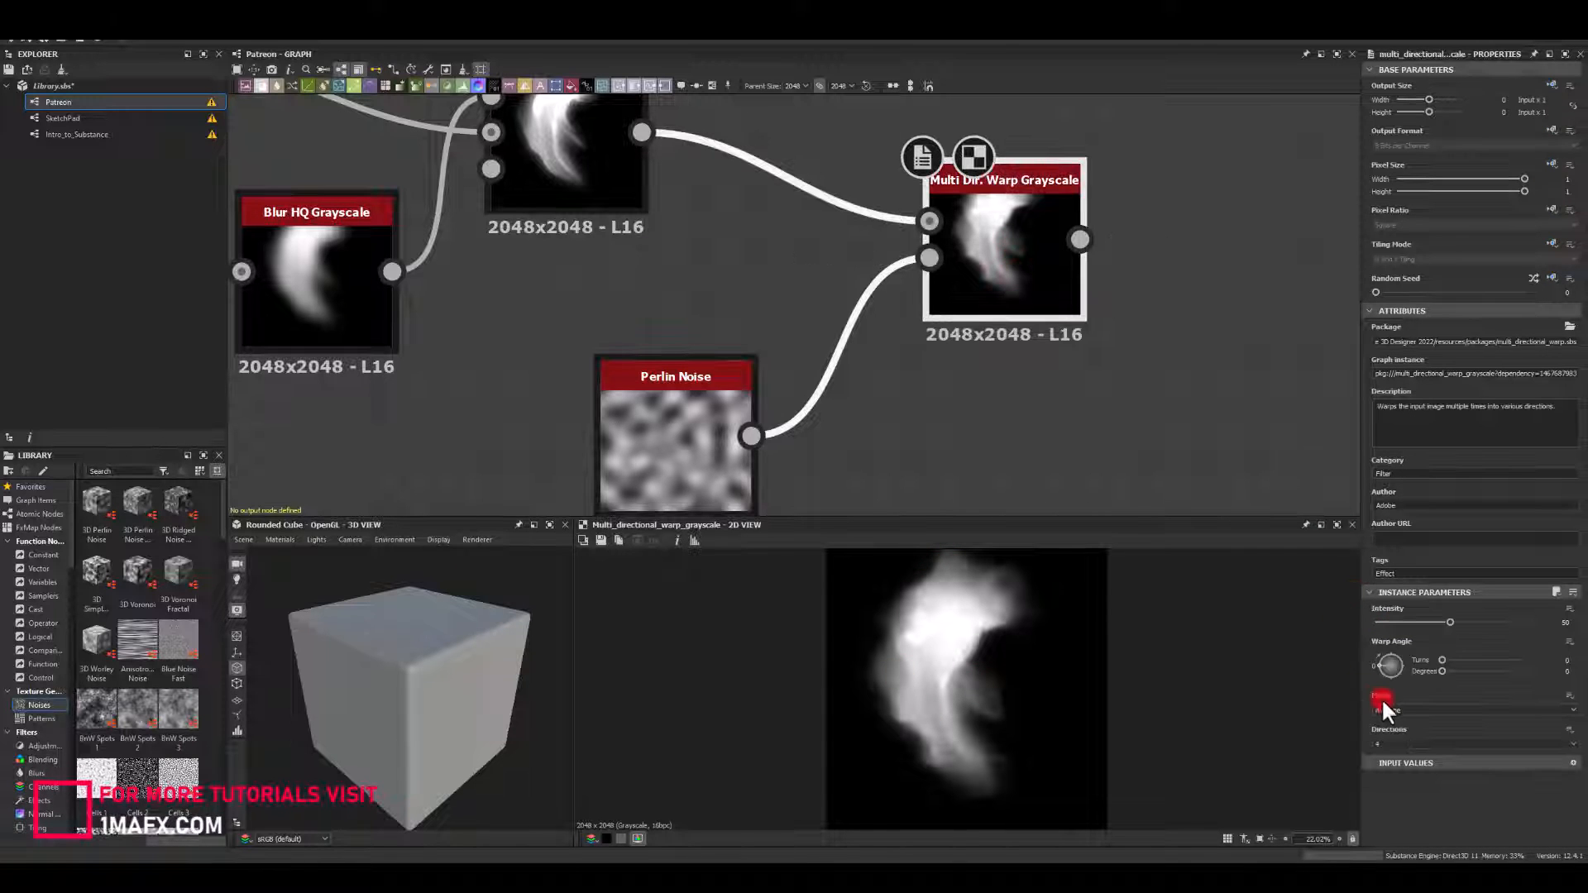
{"action": "mouse_move", "coordinate": [1449, 620]}
{"action": "left_mouse_down"}
{"action": "mouse_move", "coordinate": [1361, 614]}
{"action": "mouse_move", "coordinate": [1432, 613]}
{"action": "left_mouse_up"}
{"action": "scroll", "coordinate": [966, 678], "scroll_direction": "up", "scroll_amount": 6}
{"action": "scroll", "coordinate": [955, 641], "scroll_direction": "down", "scroll_amount": 6}
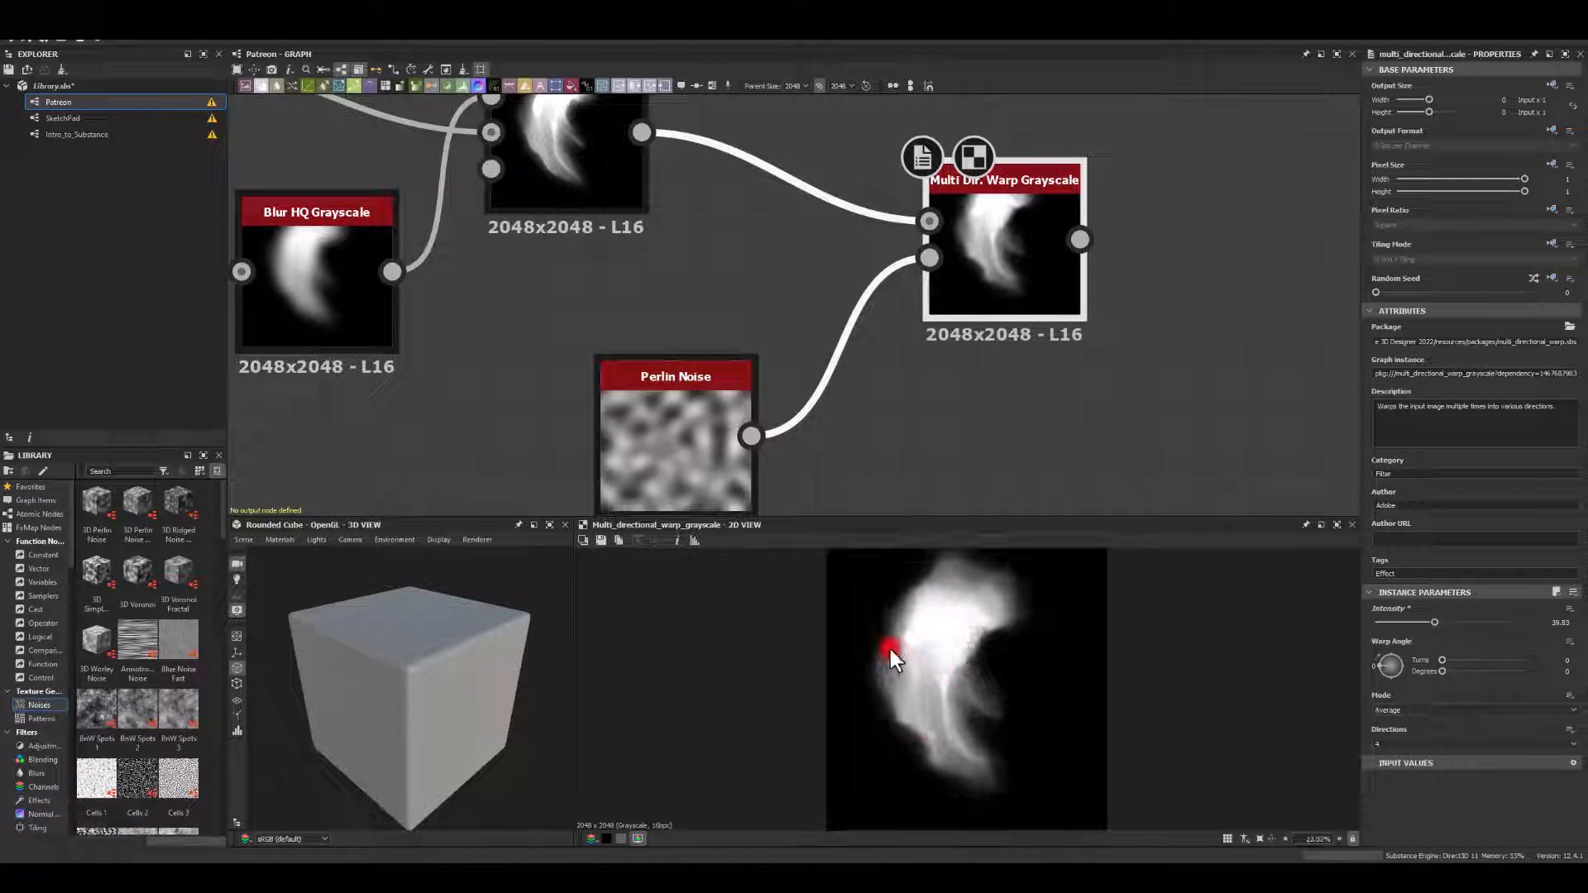
Add a second Swirl Grayscale node from the Multi Directional Warp's output.
{"action": "middle_click_drag", "start_coordinate": [985, 427], "coordinate": [826, 358]}
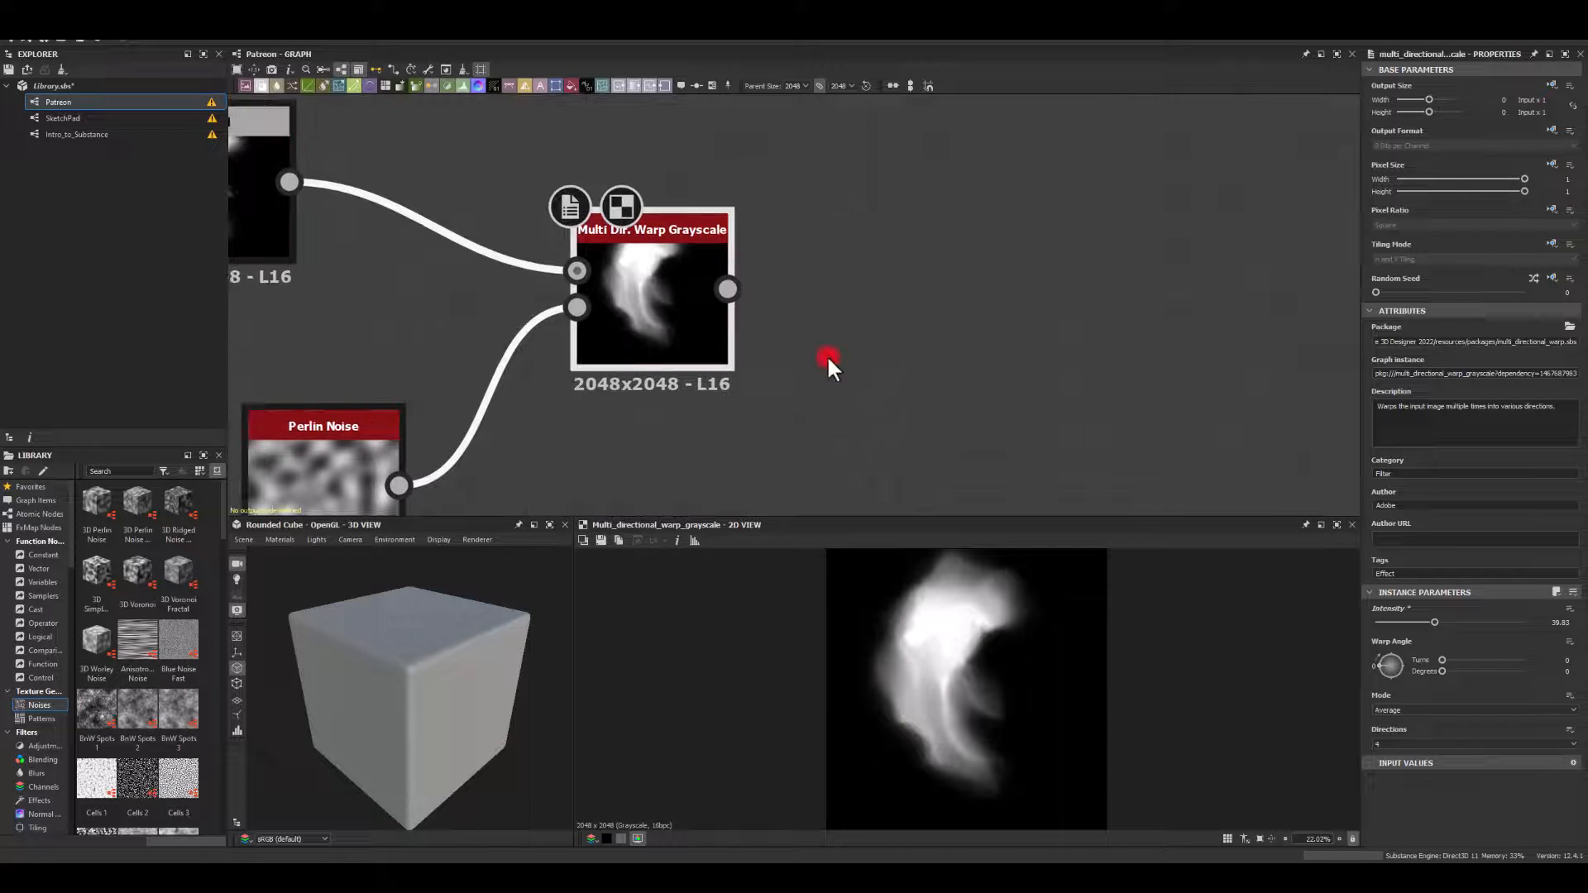
{"action": "left_click_drag", "start_coordinate": [727, 288], "coordinate": [957, 286]}
{"action": "type", "text": "swirl"}
{"action": "key", "text": "Return"}
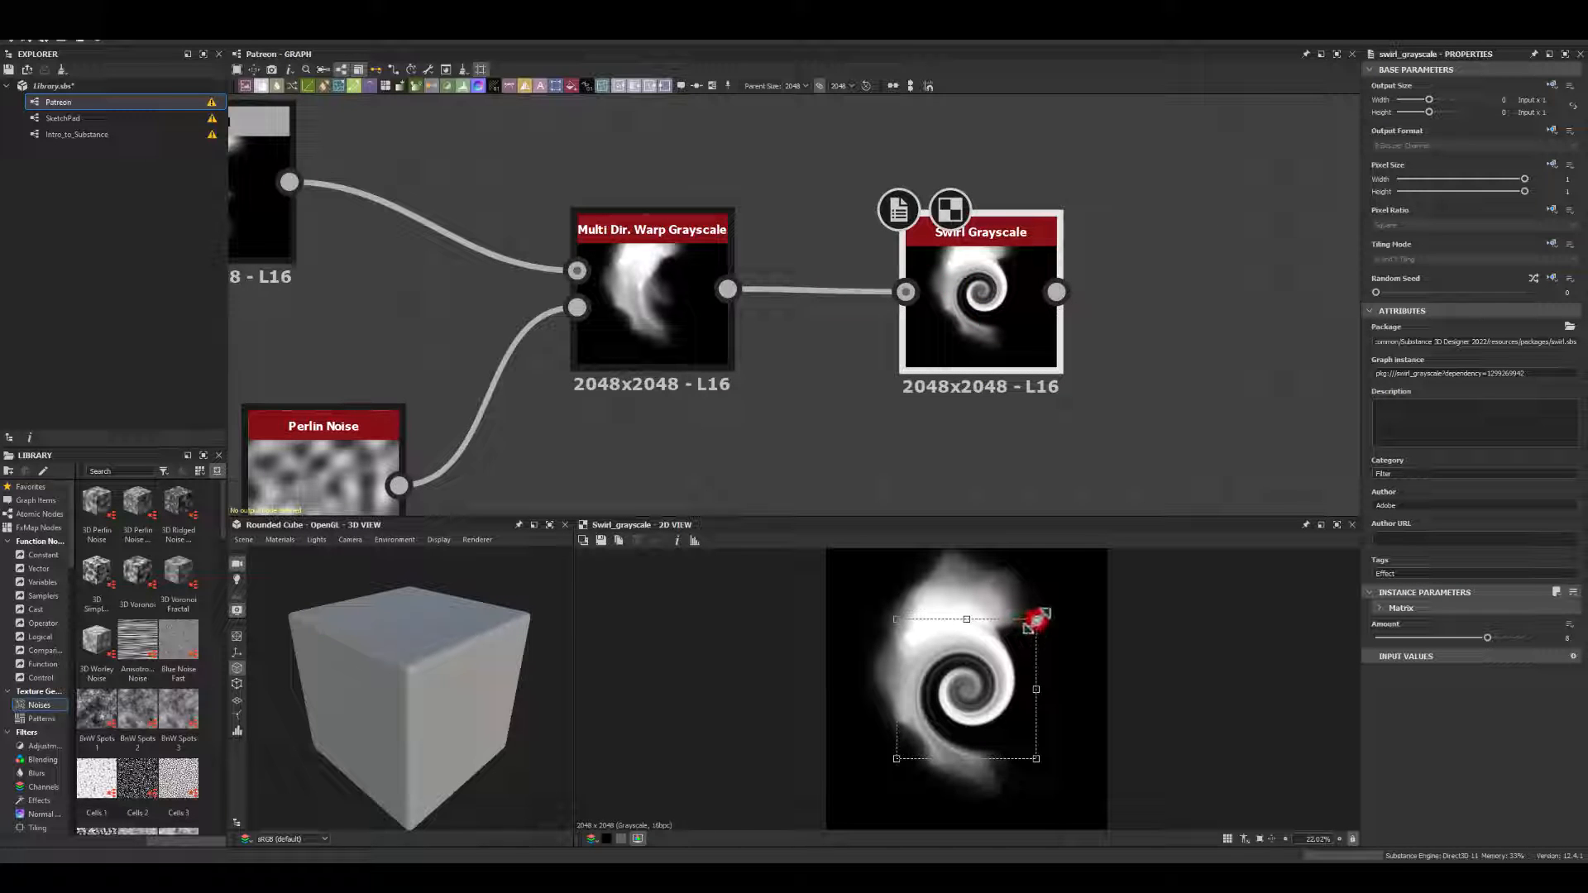
Enlarge the second swirl's area, shift it up and left over the shape, and reduce its Amount to about 0.33.
{"action": "left_click_drag", "start_coordinate": [1031, 622], "coordinate": [1127, 524]}
{"action": "left_click_drag", "start_coordinate": [1482, 634], "coordinate": [1453, 618]}
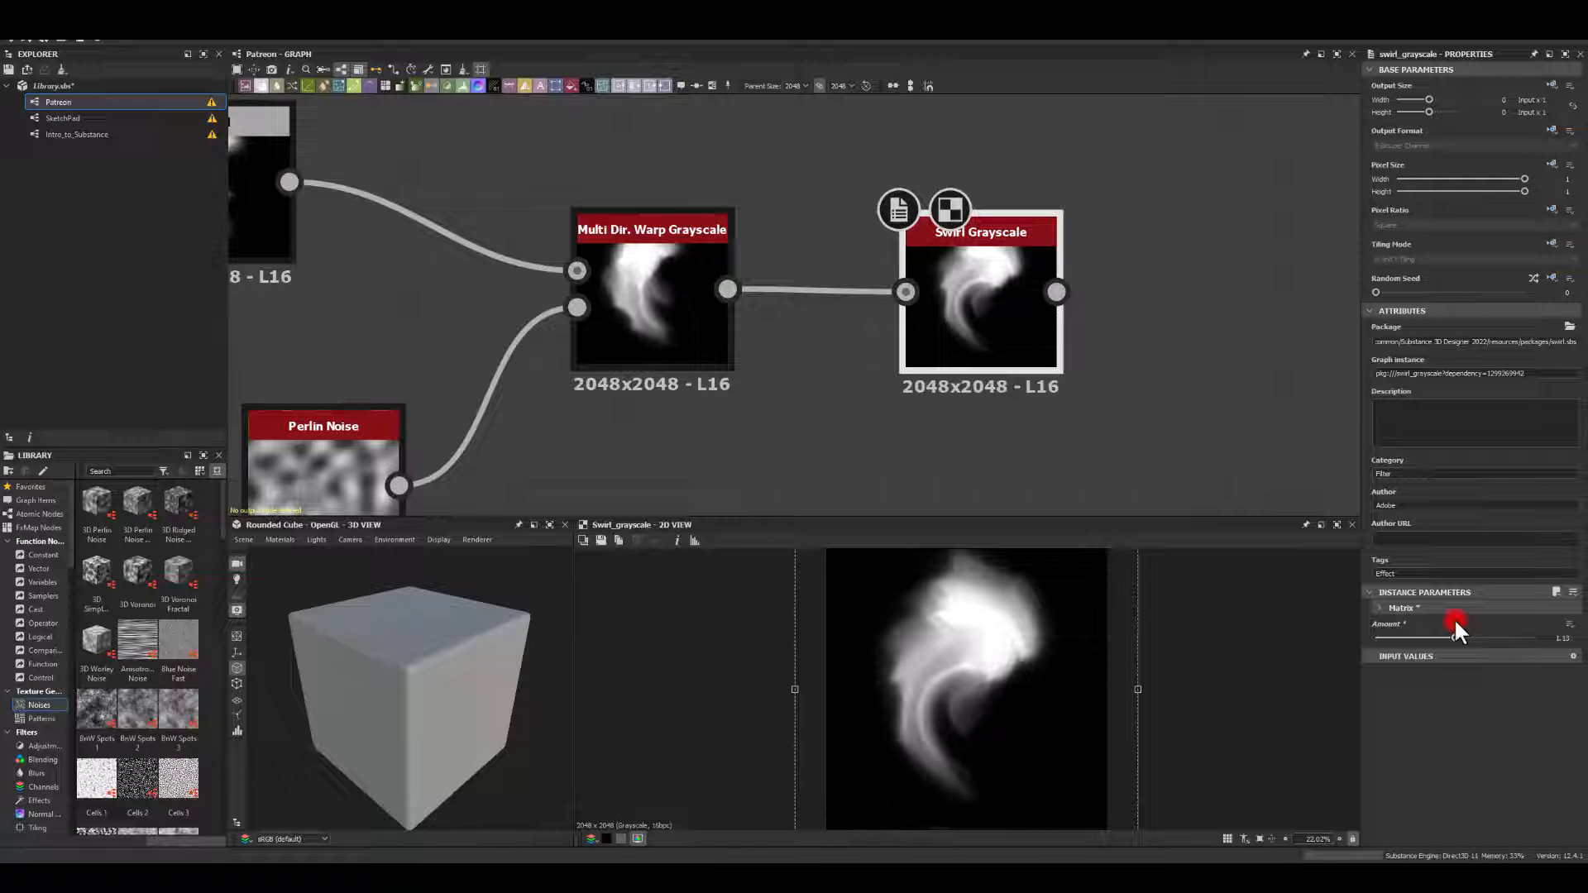
{"action": "left_click_drag", "start_coordinate": [1028, 681], "coordinate": [1013, 640]}
{"action": "scroll", "coordinate": [1013, 654], "scroll_direction": "down", "scroll_amount": 3}
{"action": "scroll", "coordinate": [1106, 671], "scroll_direction": "up", "scroll_amount": 2}
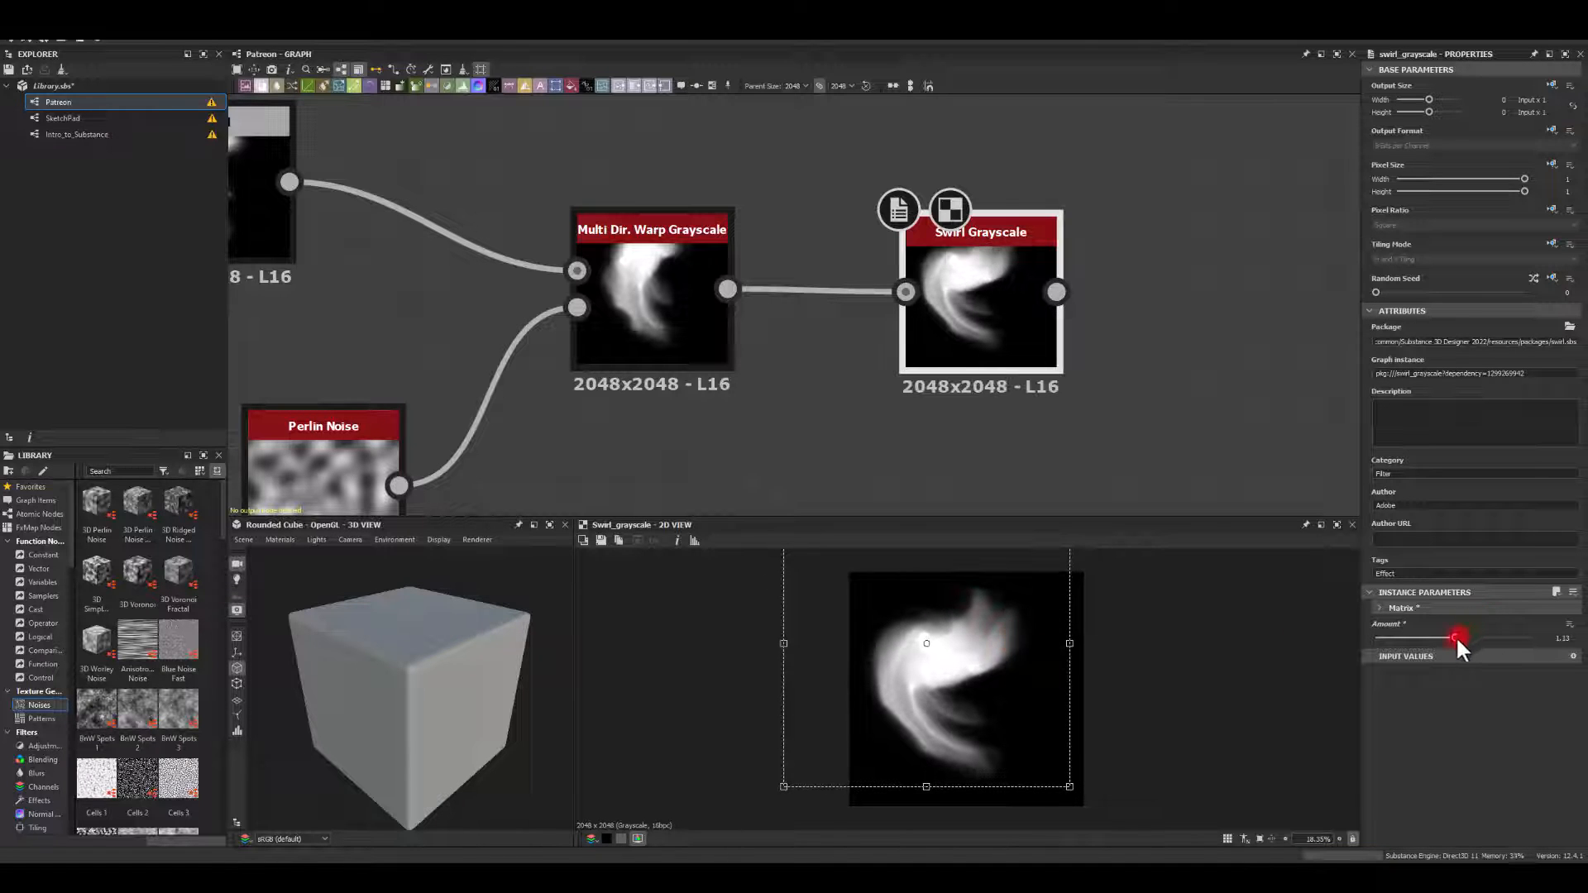
{"action": "mouse_move", "coordinate": [1455, 637]}
{"action": "left_mouse_down"}
{"action": "mouse_move", "coordinate": [1439, 633]}
{"action": "mouse_move", "coordinate": [1450, 625]}
{"action": "left_mouse_up"}
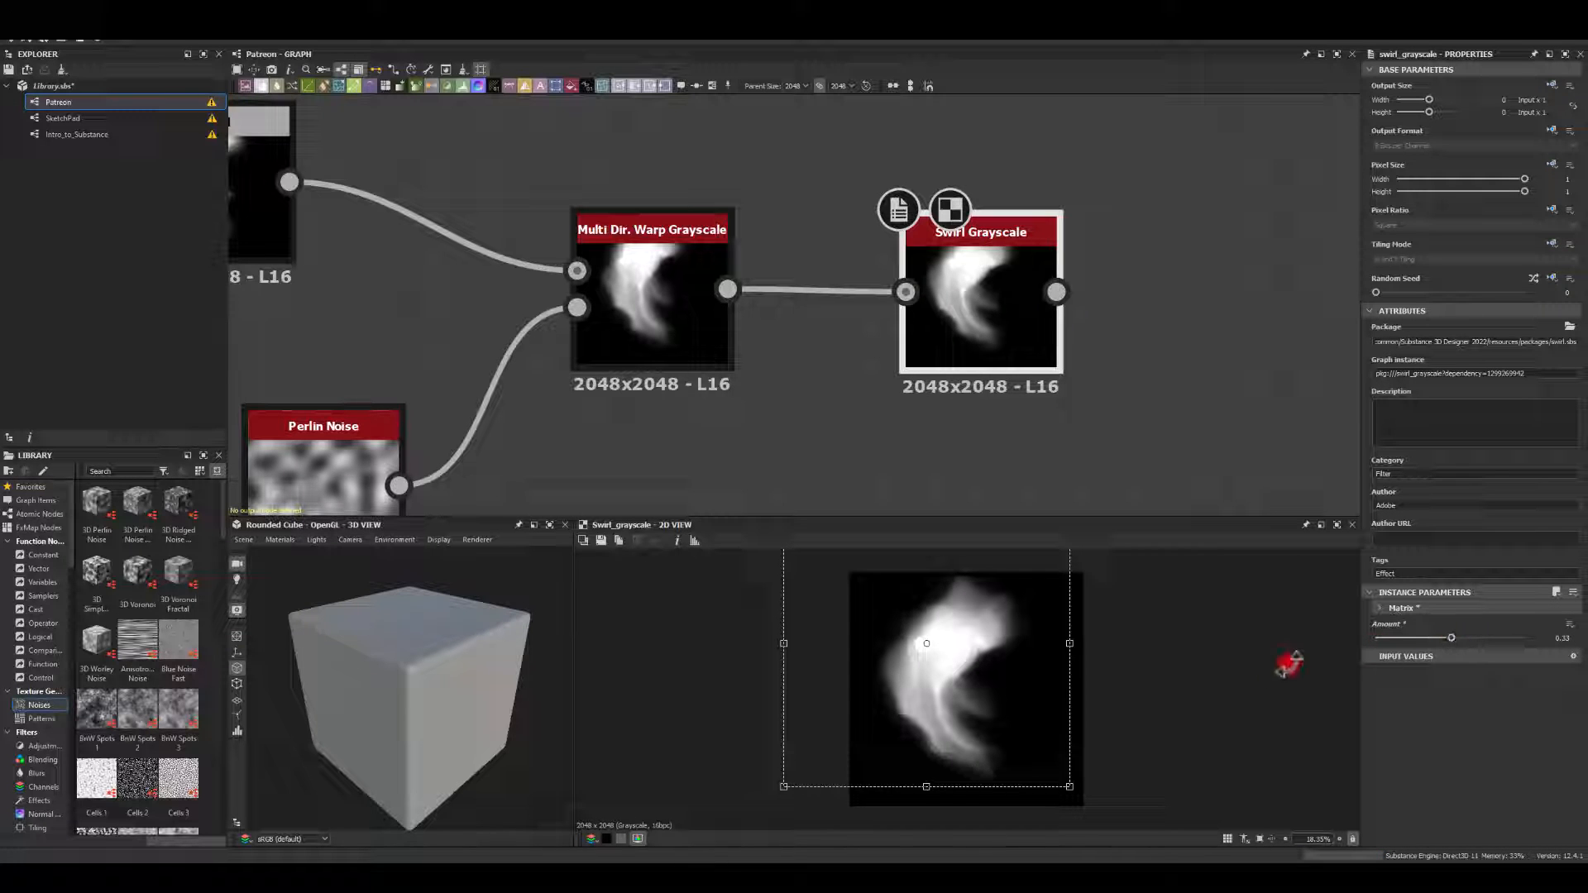
{"action": "left_click", "coordinate": [1062, 459]}
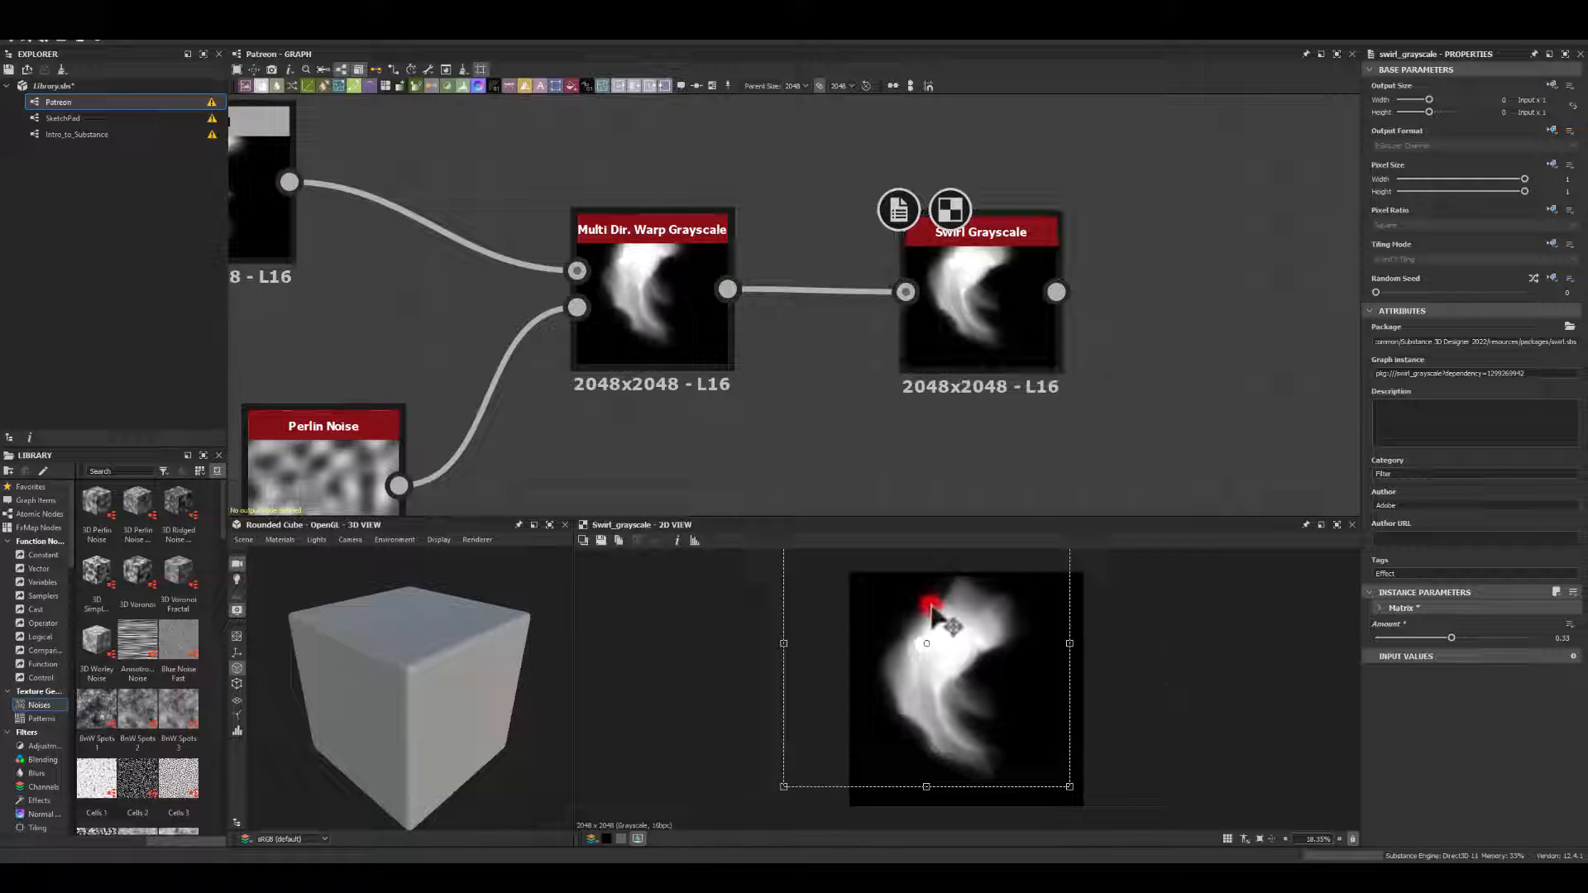
{"action": "scroll", "coordinate": [929, 609], "scroll_direction": "up", "scroll_amount": 5}
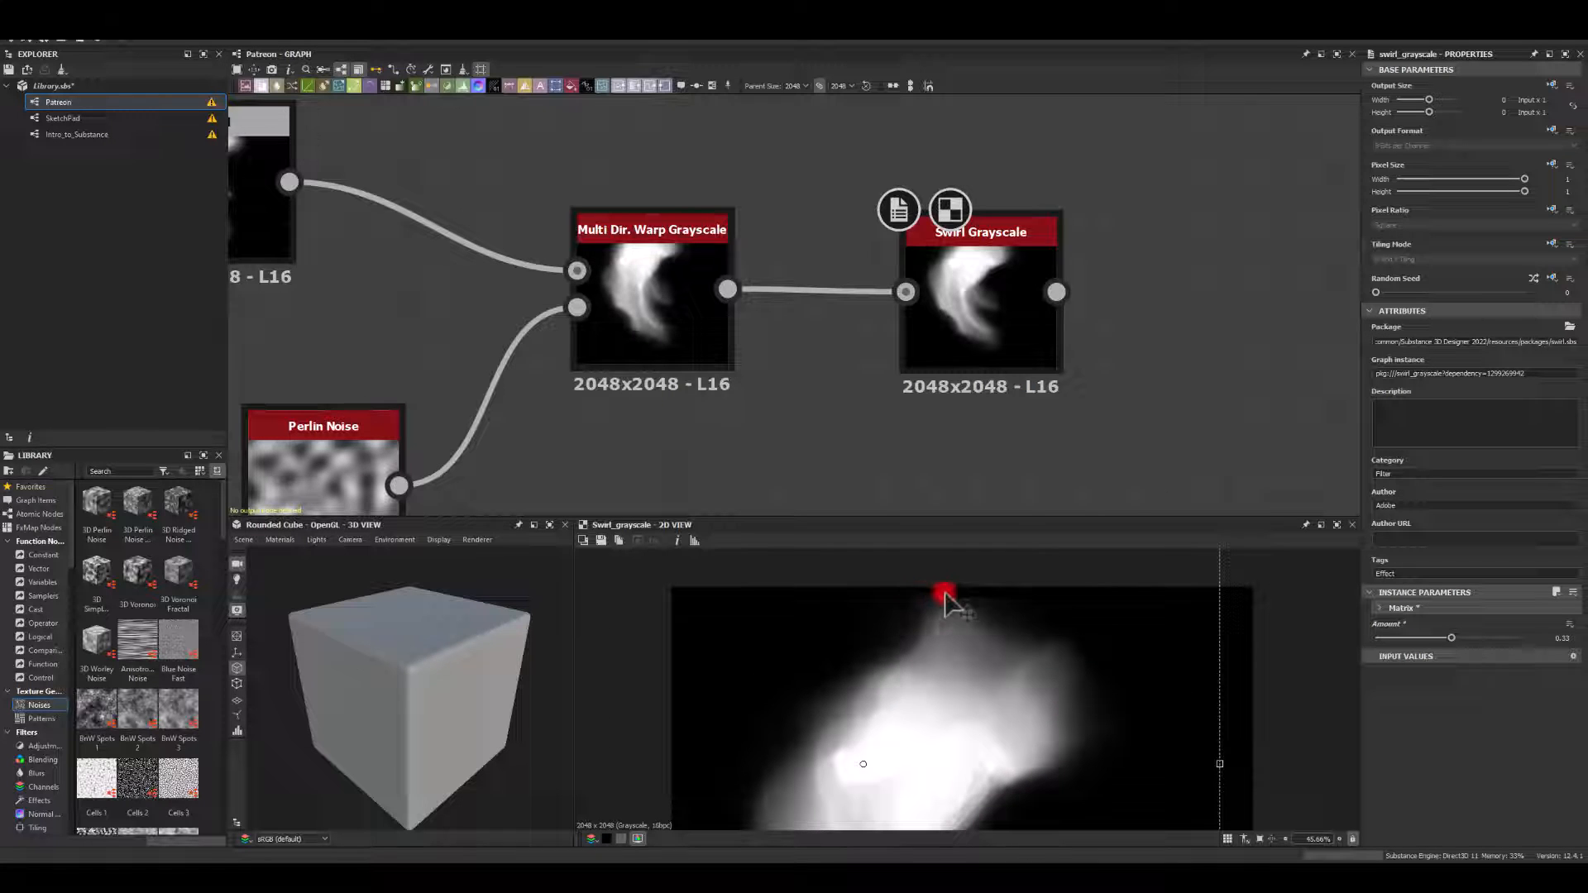
Reduce the Opacity of the Blend node combining the first swirl and its blurred copy to about 0.82.
{"action": "scroll", "coordinate": [765, 451], "scroll_direction": "down", "scroll_amount": 4}
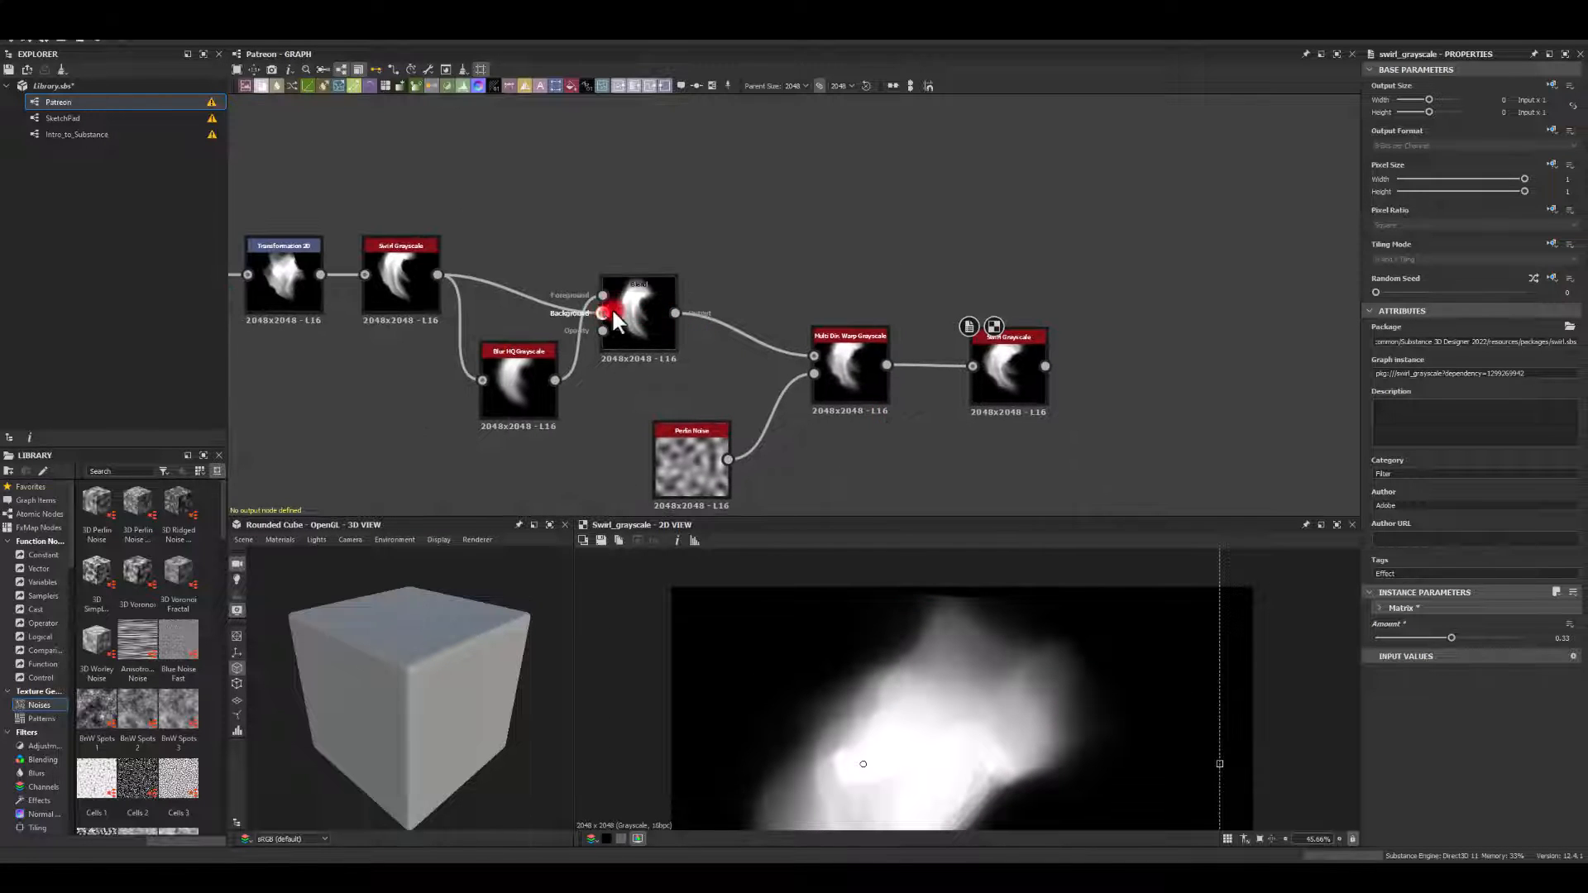
{"action": "left_click", "coordinate": [539, 402]}
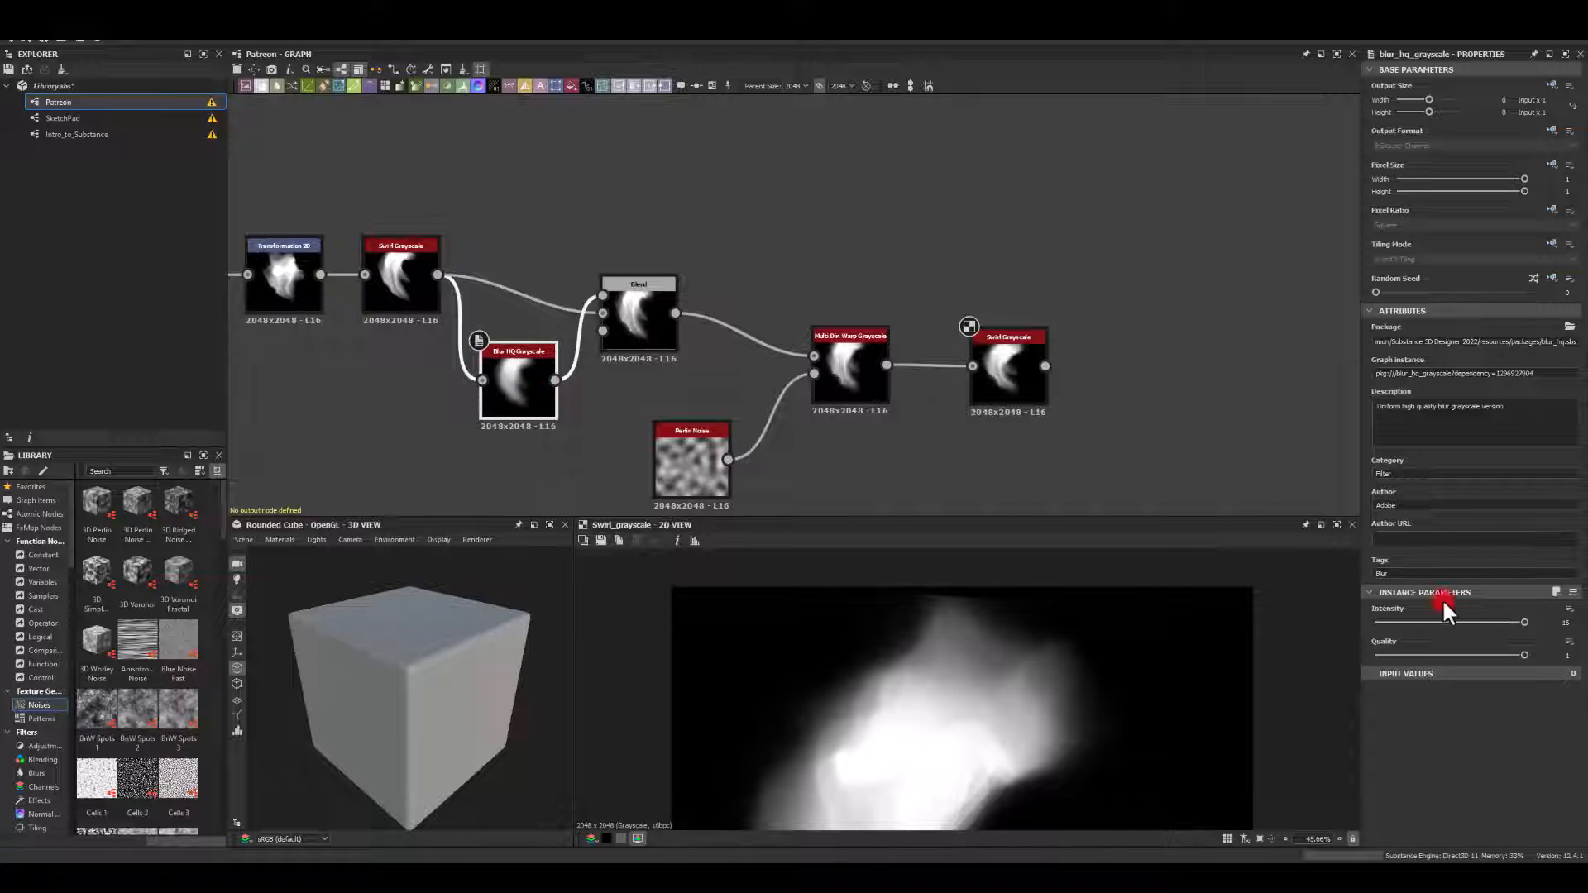
{"action": "left_click", "coordinate": [632, 319]}
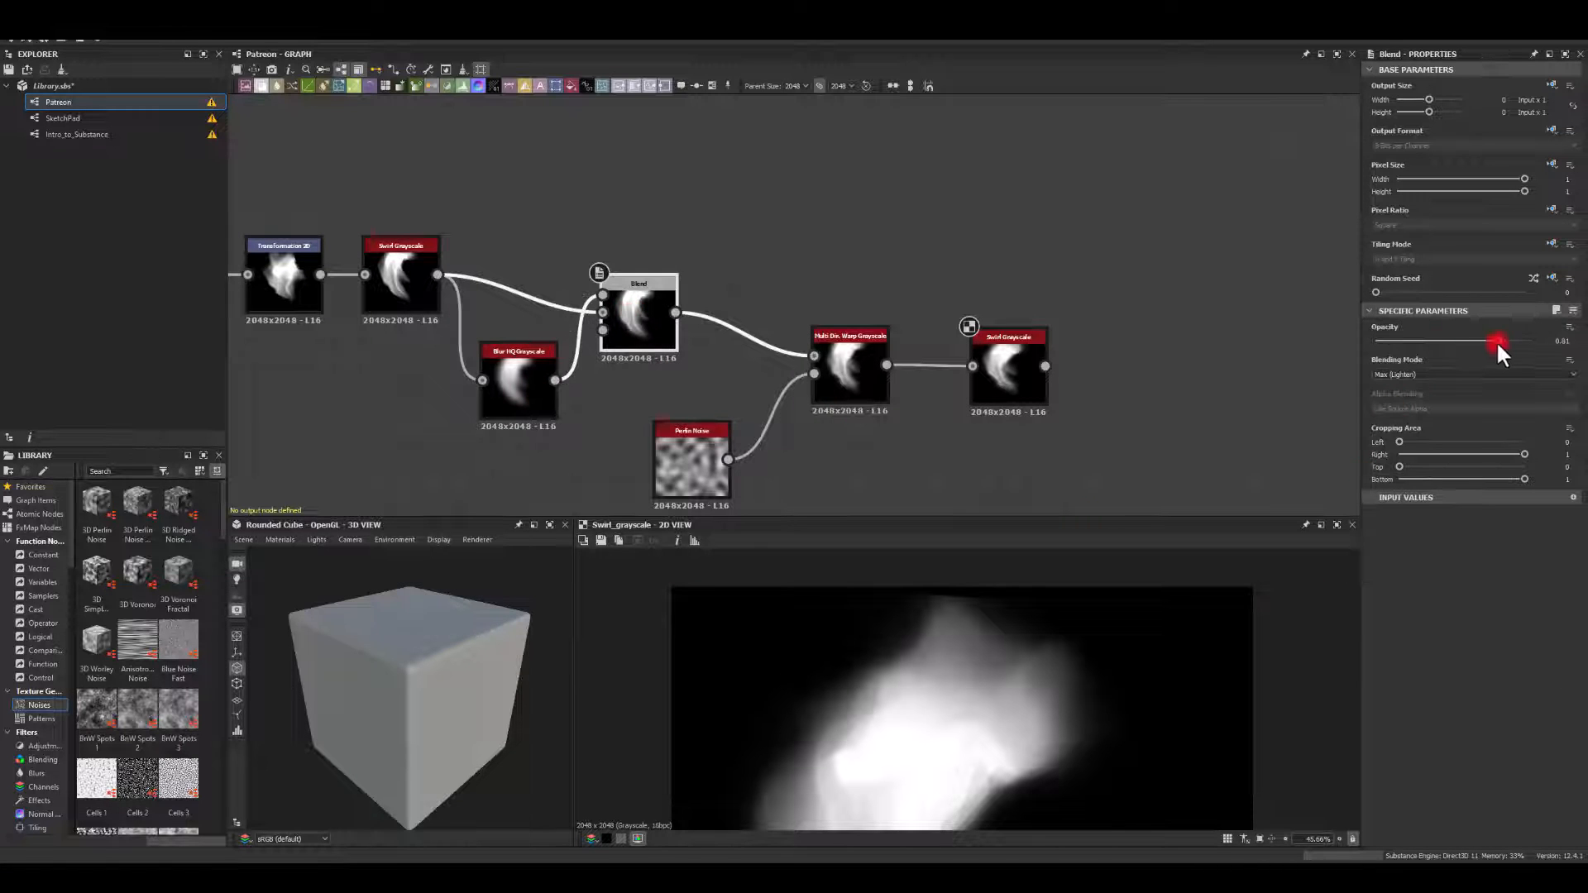
{"action": "mouse_move", "coordinate": [1496, 340]}
{"action": "left_mouse_down"}
{"action": "mouse_move", "coordinate": [1284, 328]}
{"action": "mouse_move", "coordinate": [1575, 339]}
{"action": "mouse_move", "coordinate": [1502, 344]}
{"action": "left_mouse_up"}
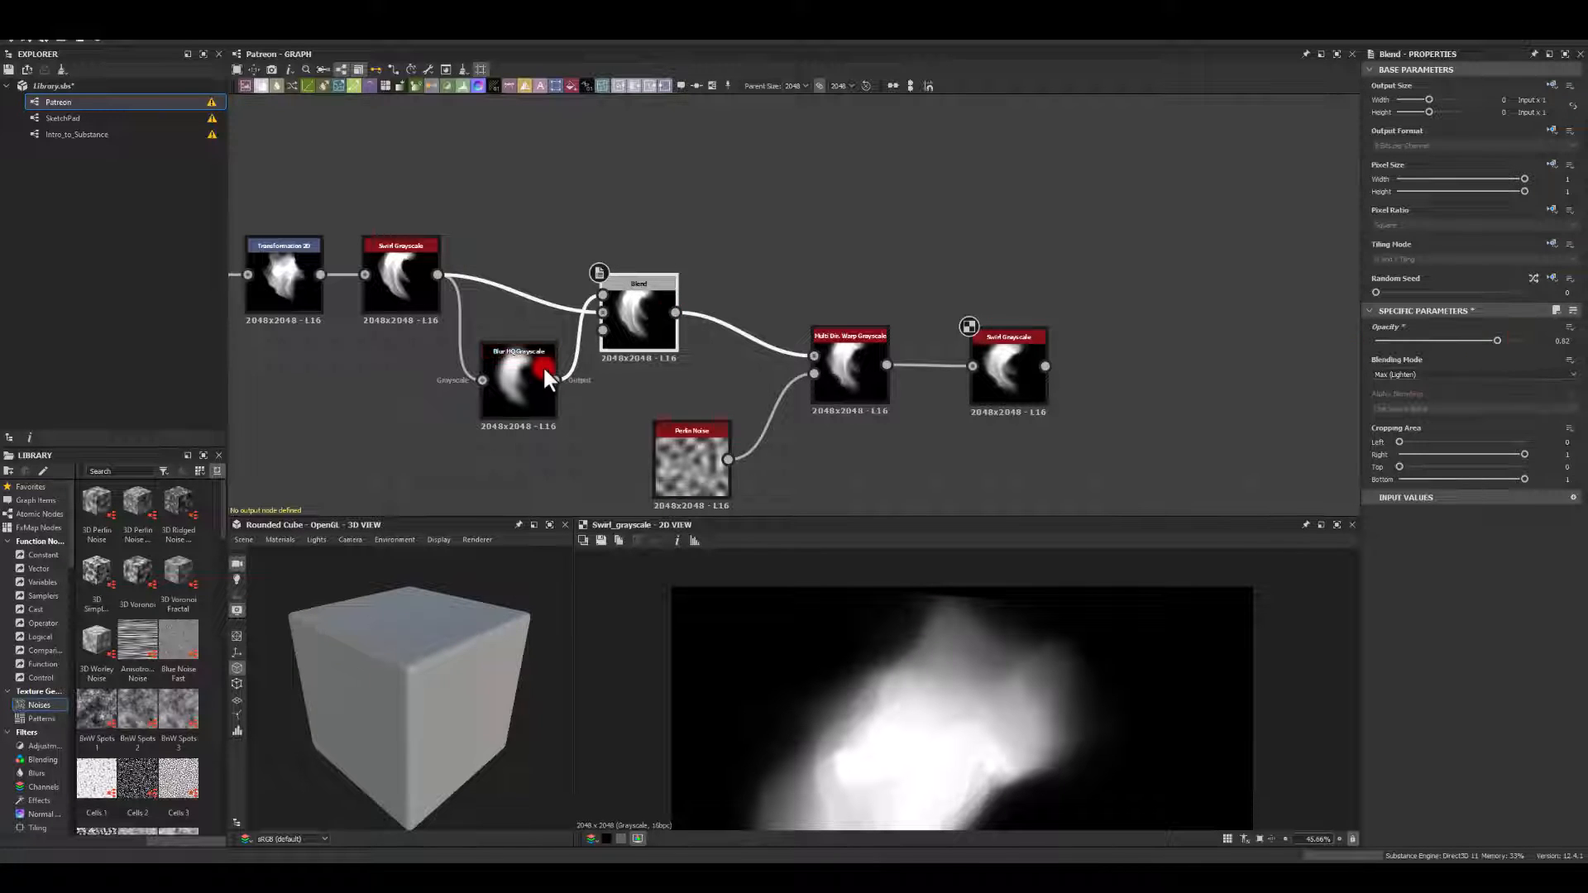
Scale the flame shape down slightly in the Transformation 2D node before the first swirl.
{"action": "middle_click_drag", "start_coordinate": [361, 368], "coordinate": [741, 427]}
{"action": "left_click", "coordinate": [650, 330]}
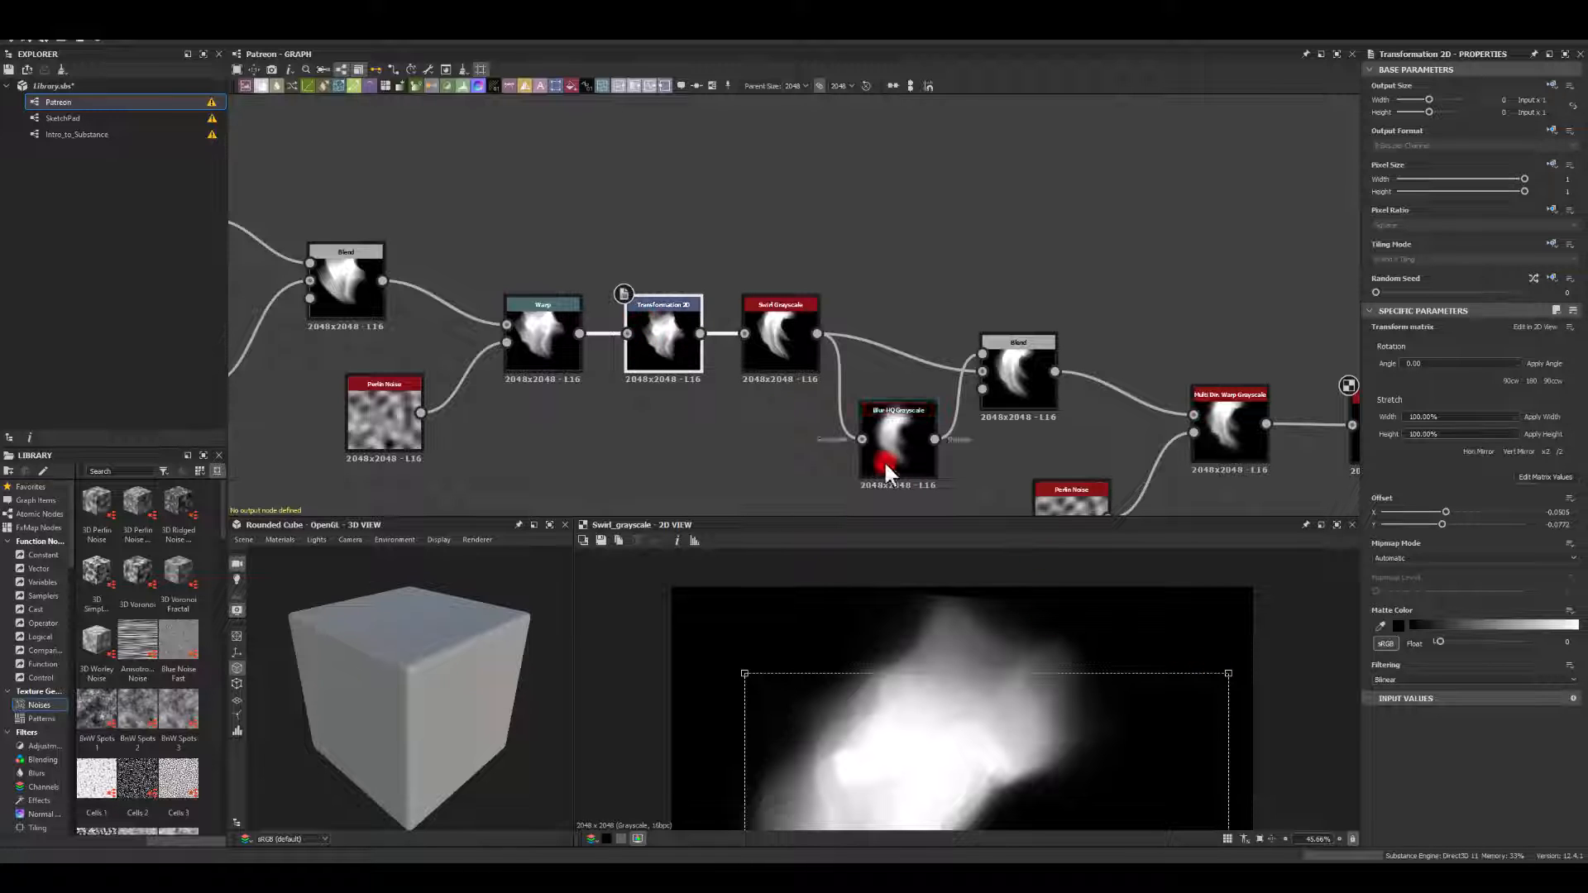
{"action": "left_click_drag", "start_coordinate": [1228, 673], "coordinate": [1191, 706]}
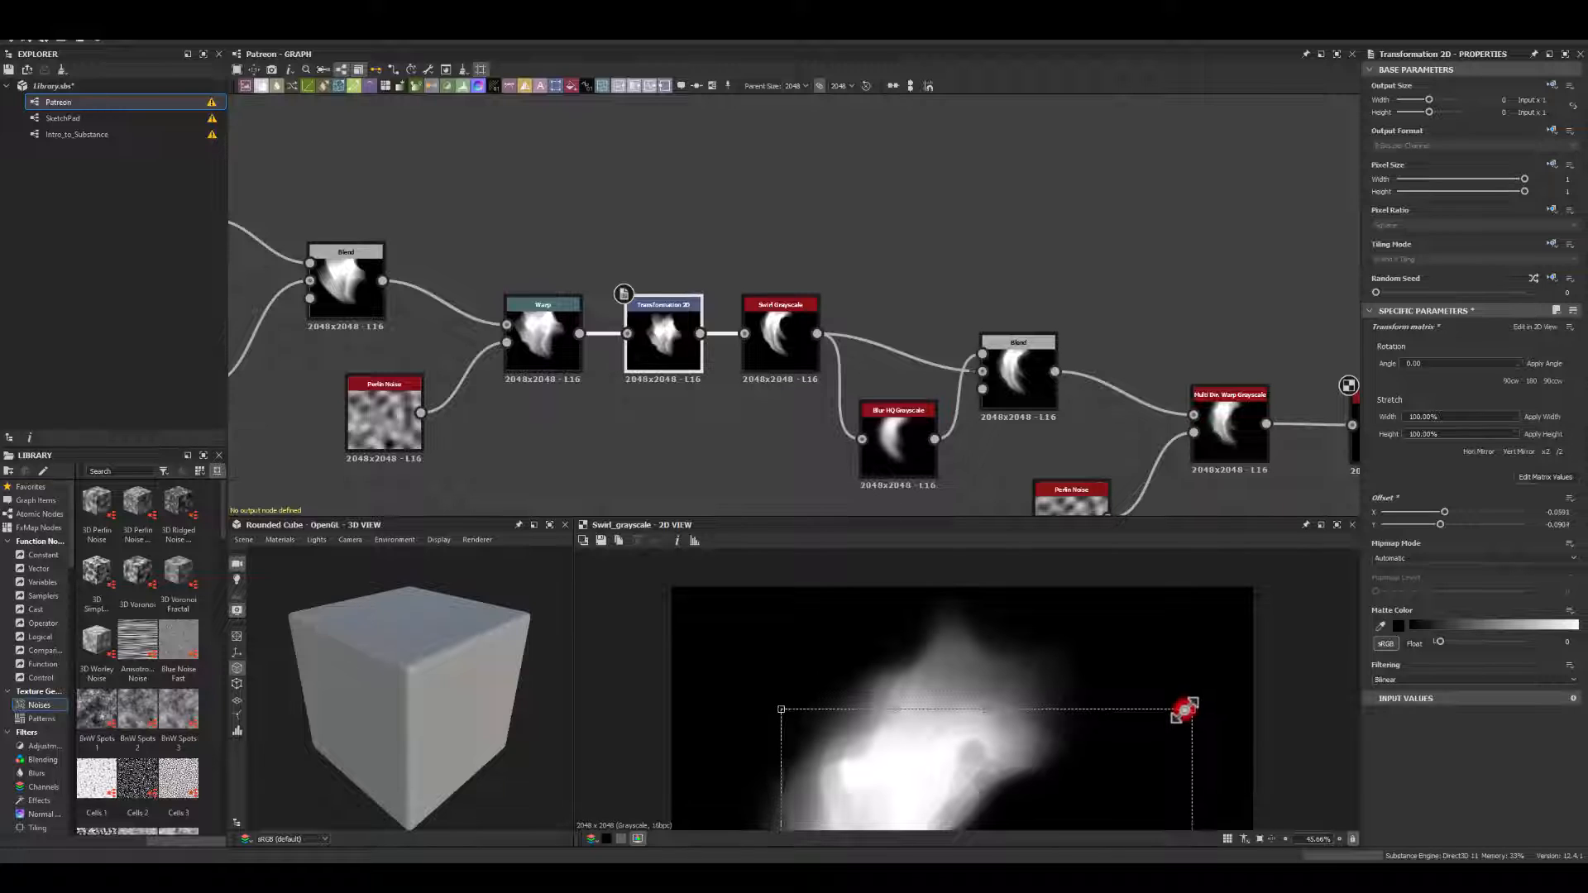
{"action": "middle_click_drag", "start_coordinate": [624, 397], "coordinate": [440, 271]}
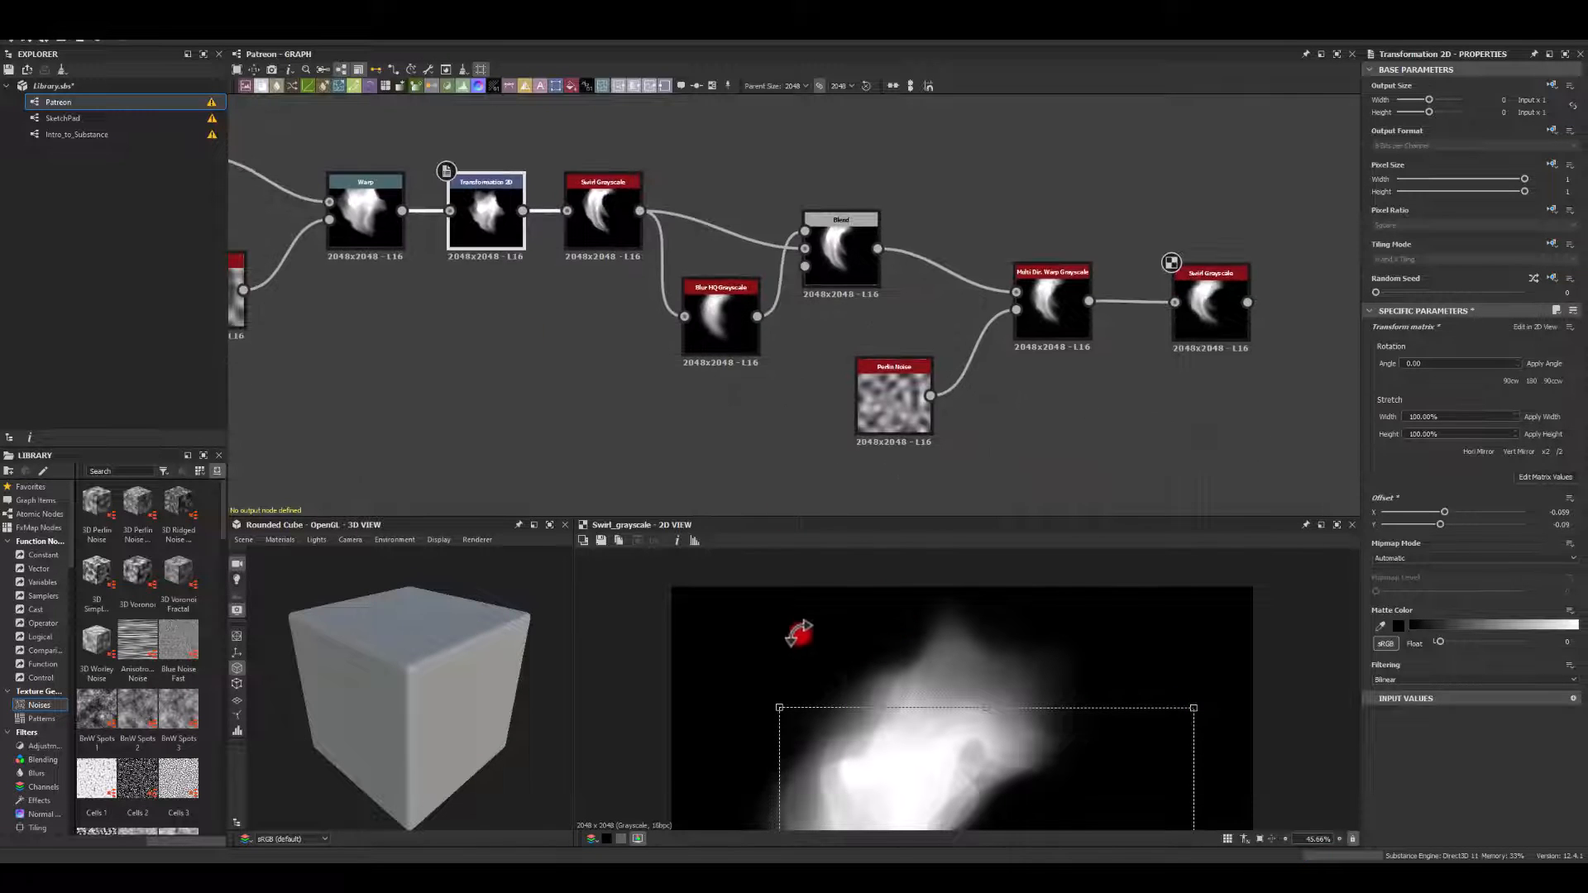
{"action": "key", "text": "f"}
Shift the second swirl's area down and to the right over the shape and set its Amount to about 0.73.
{"action": "middle_click_drag", "start_coordinate": [1138, 454], "coordinate": [988, 423]}
{"action": "left_click", "coordinate": [1051, 273]}
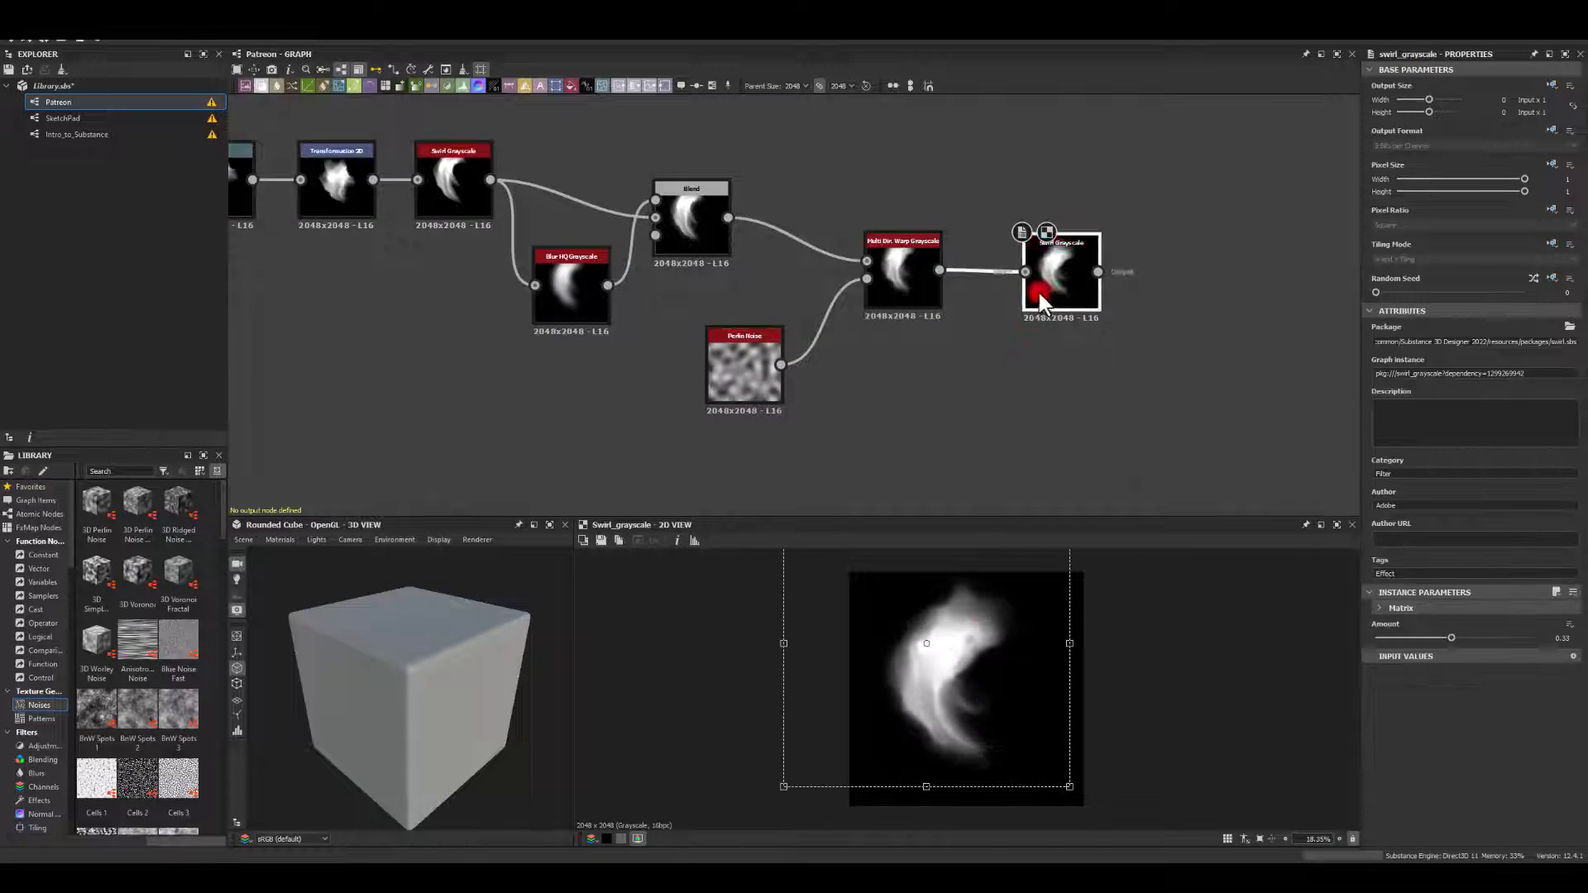
{"action": "left_click_drag", "start_coordinate": [951, 638], "coordinate": [945, 708]}
{"action": "mouse_move", "coordinate": [1451, 637]}
{"action": "left_mouse_down"}
{"action": "mouse_move", "coordinate": [1414, 638]}
{"action": "mouse_move", "coordinate": [1461, 639]}
{"action": "mouse_move", "coordinate": [1443, 633]}
{"action": "left_mouse_up"}
{"action": "left_click_drag", "start_coordinate": [964, 653], "coordinate": [1003, 658]}
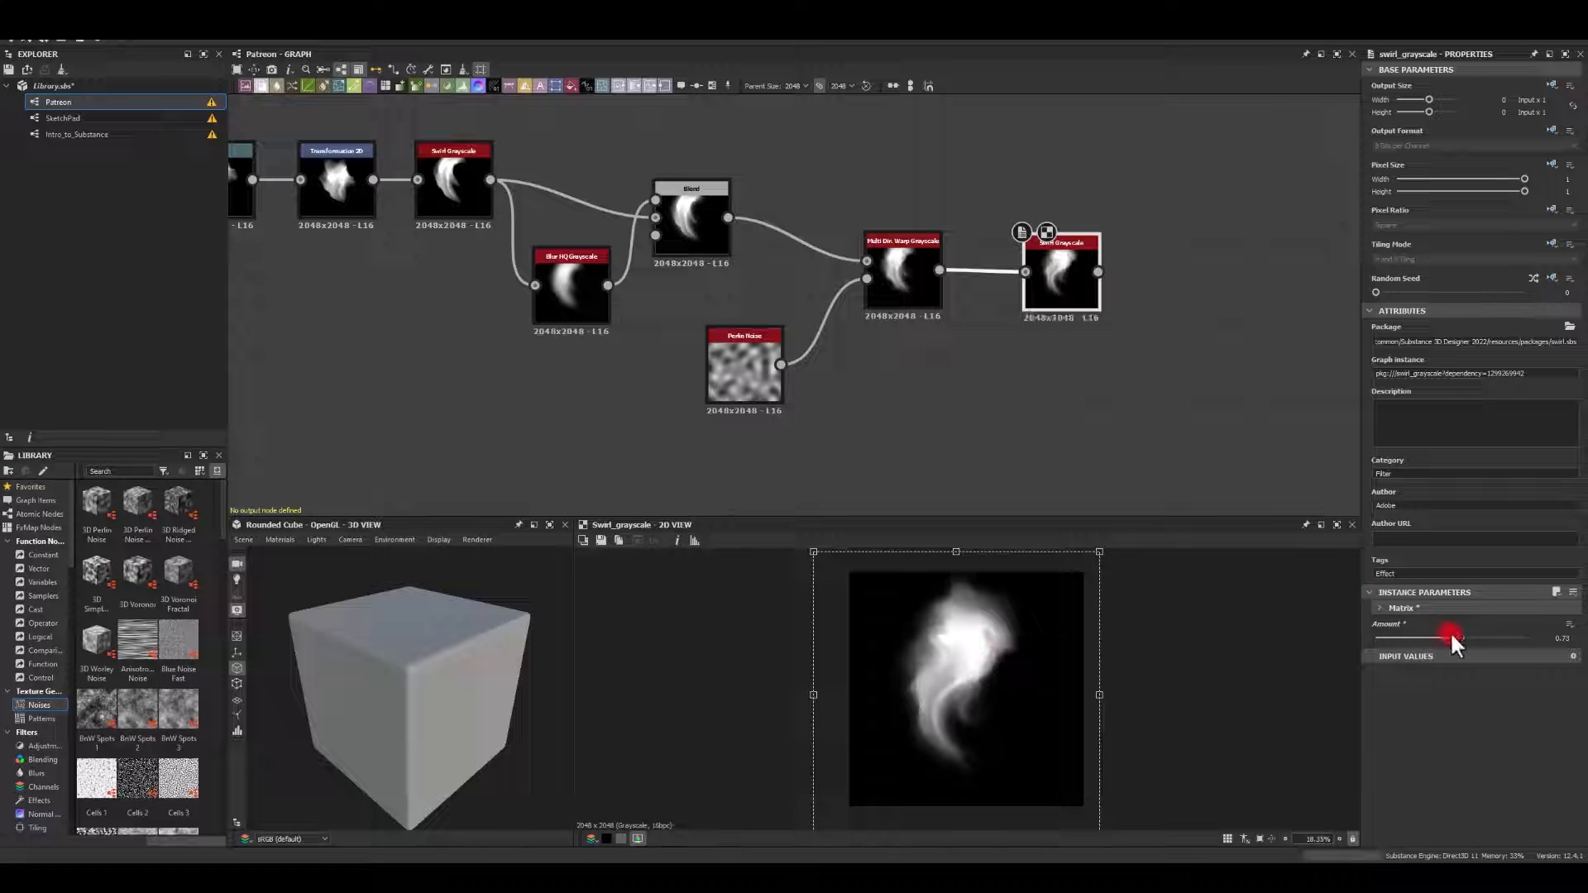
{"action": "left_click_drag", "start_coordinate": [1451, 632], "coordinate": [1453, 626]}
{"action": "scroll", "coordinate": [944, 673], "scroll_direction": "up", "scroll_amount": 1}
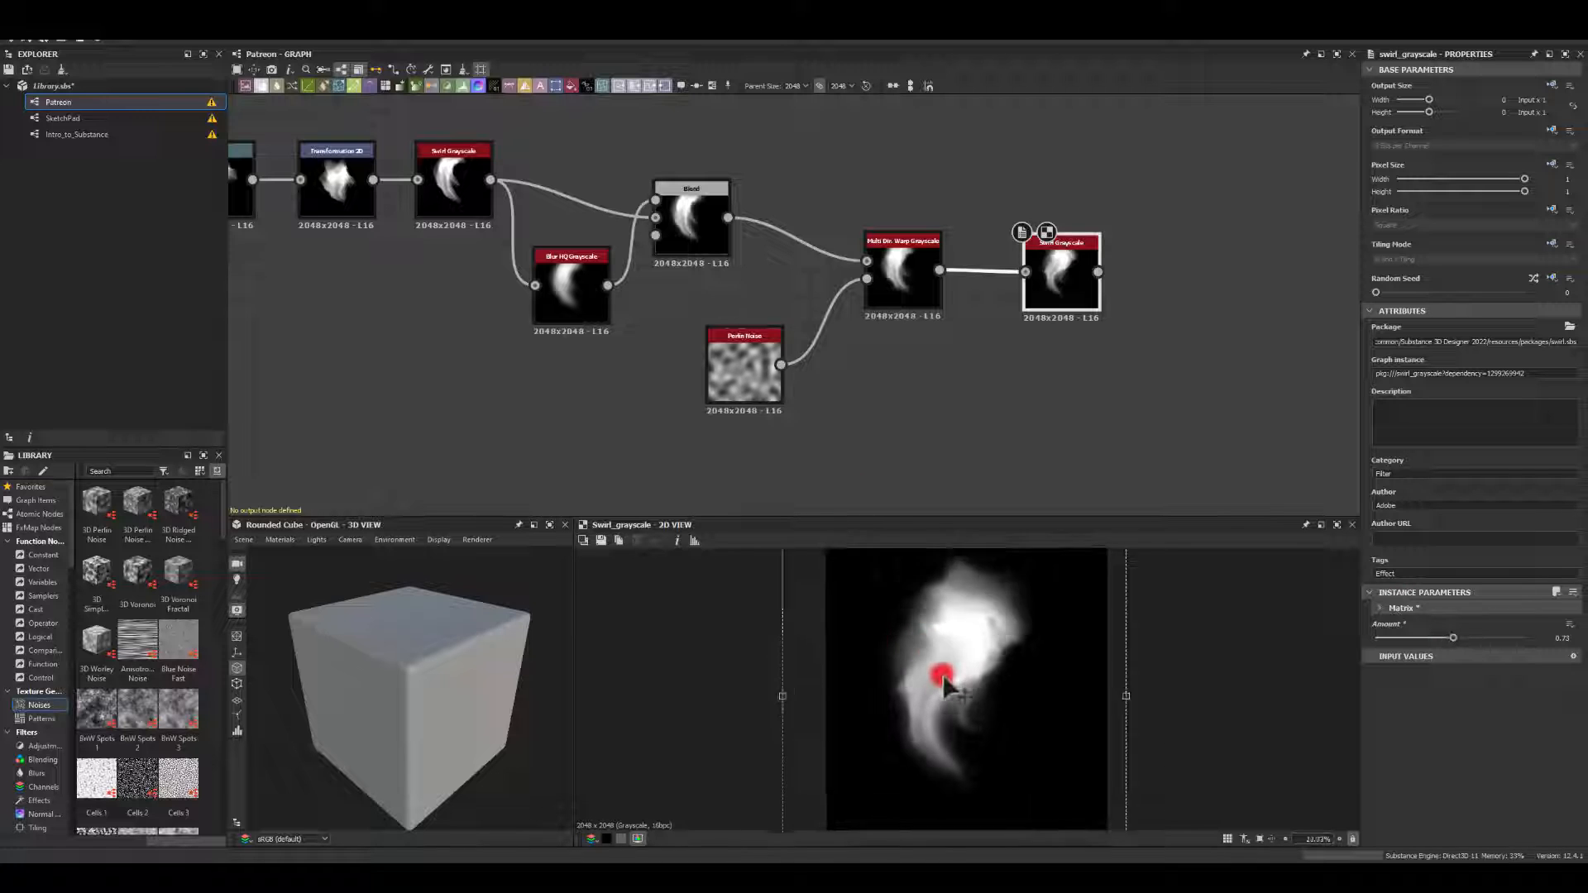
Compare the Multi Directional Warp's output with the second swirl's output.
{"action": "middle_click_drag", "start_coordinate": [935, 412], "coordinate": [907, 384]}
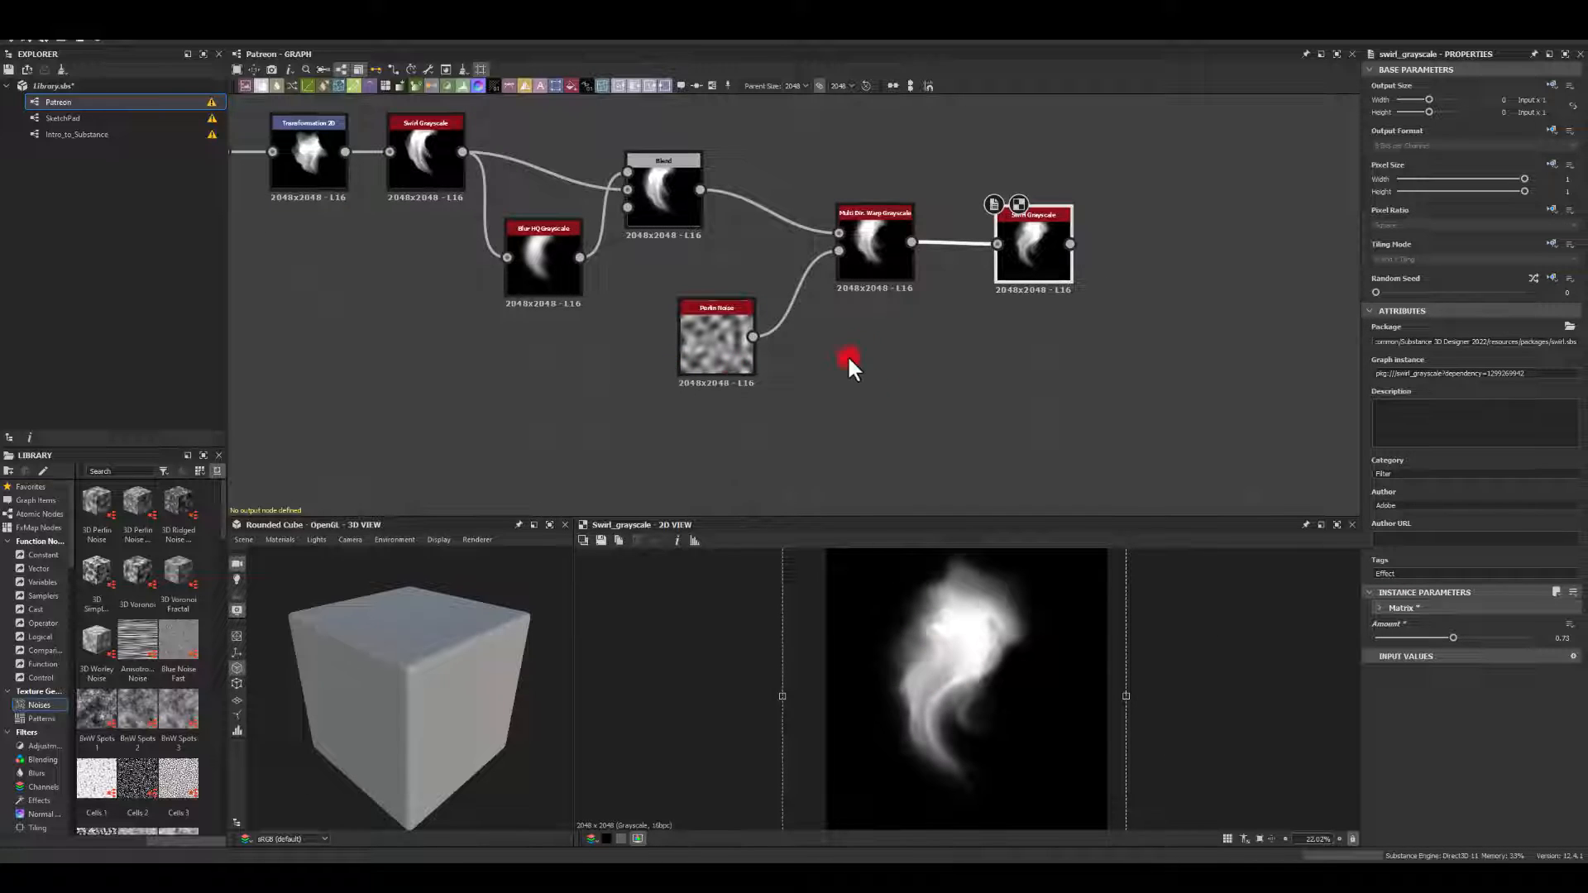
{"action": "left_click_drag", "start_coordinate": [879, 246], "coordinate": [881, 235]}
{"action": "double_click", "coordinate": [868, 235]}
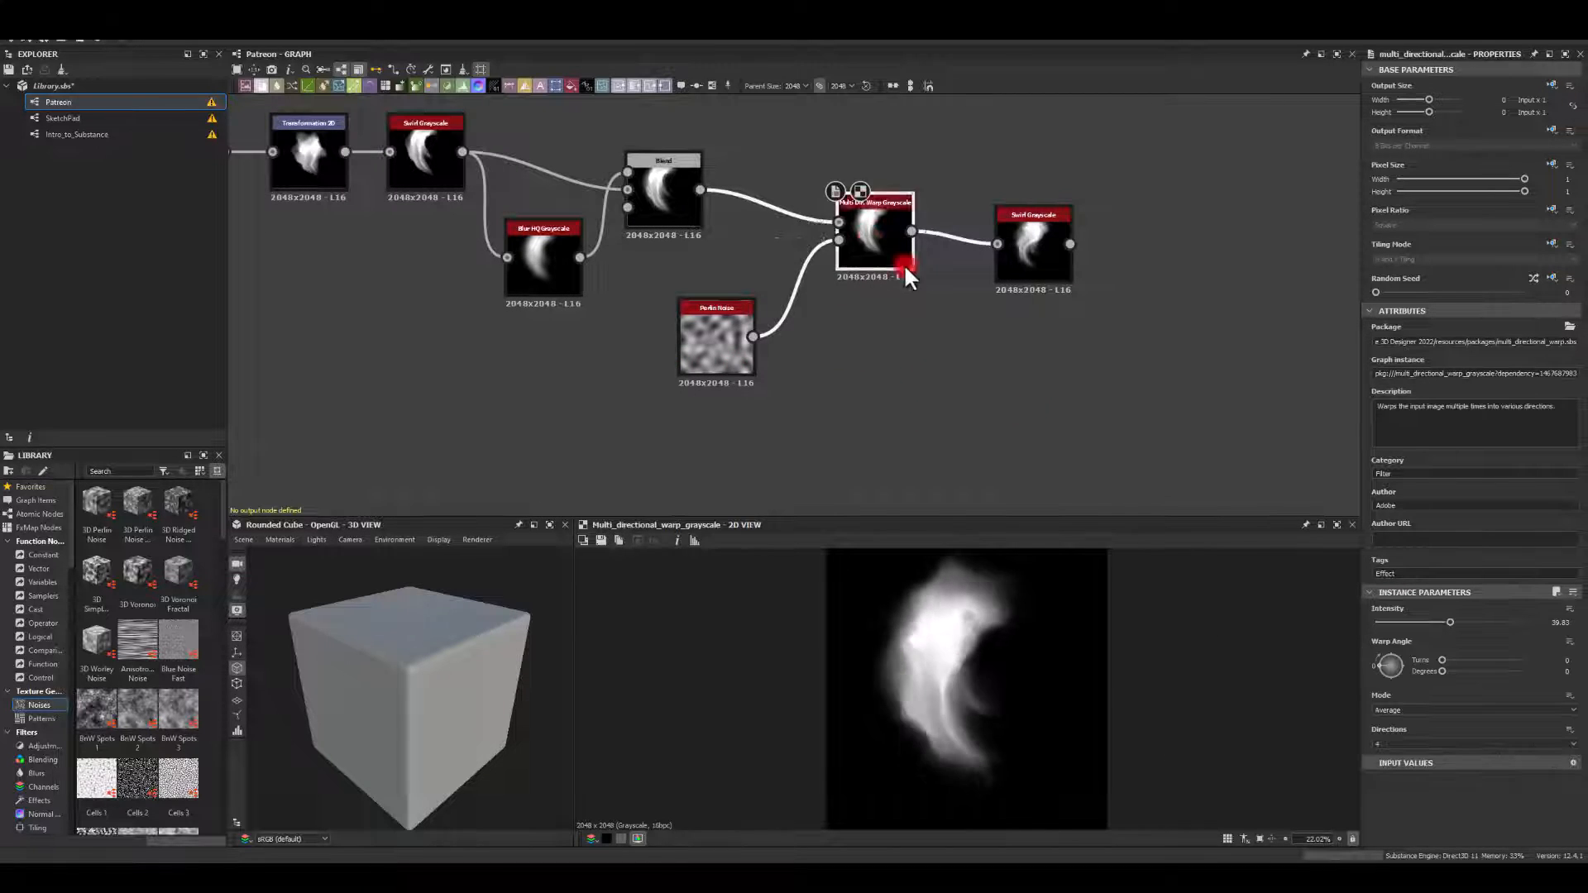
{"action": "double_click", "coordinate": [1026, 236]}
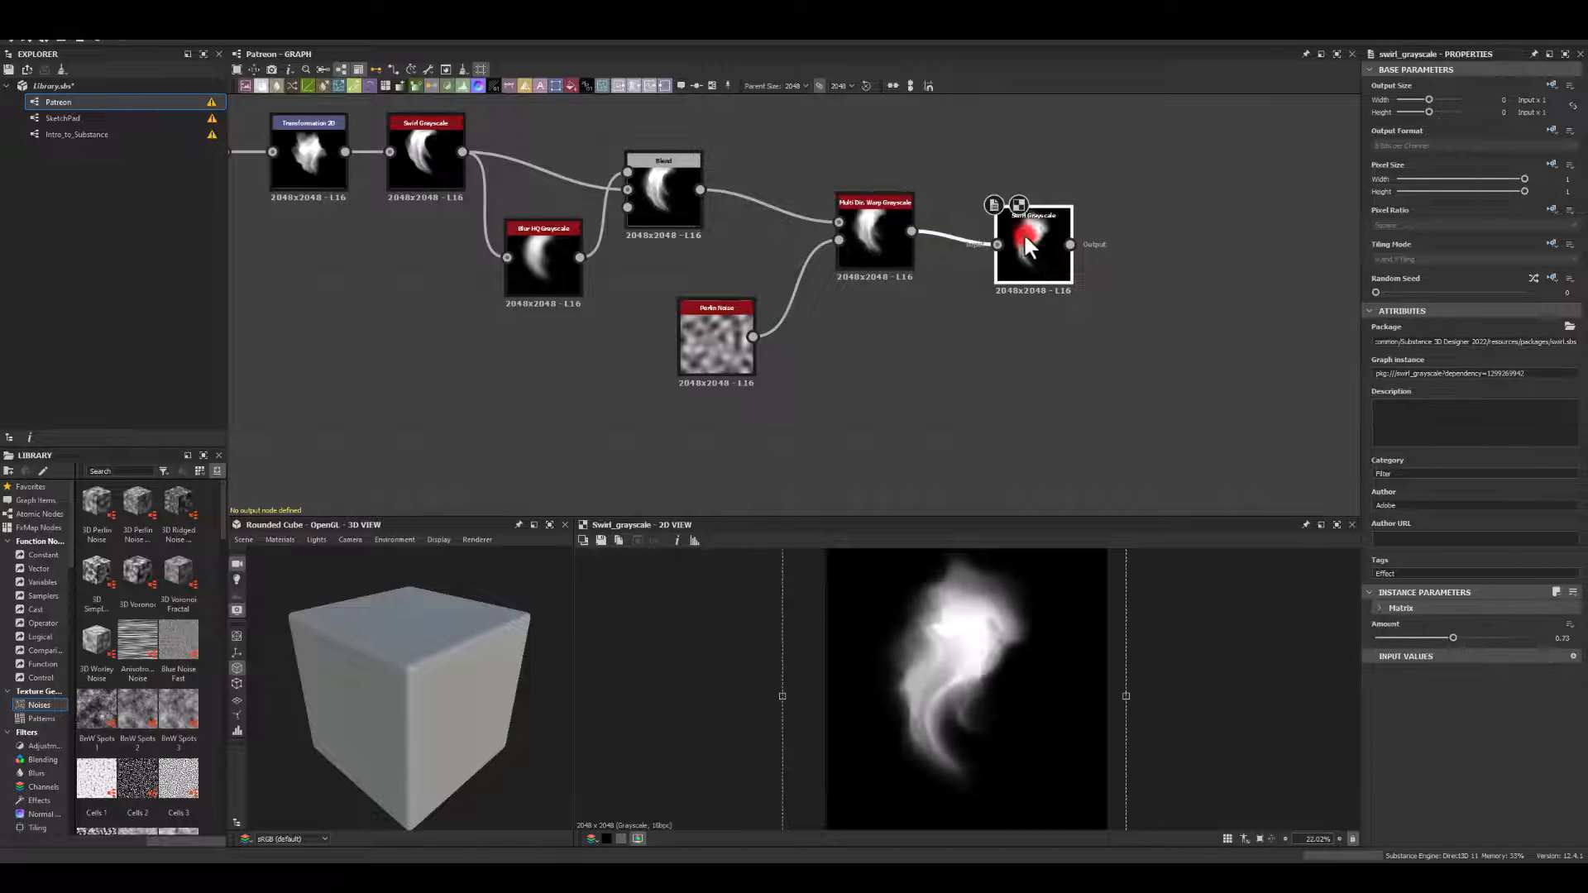
Try the Max, Min and Chain modes on the Multi Directional Warp and settle on Min.
{"action": "left_click", "coordinate": [870, 226]}
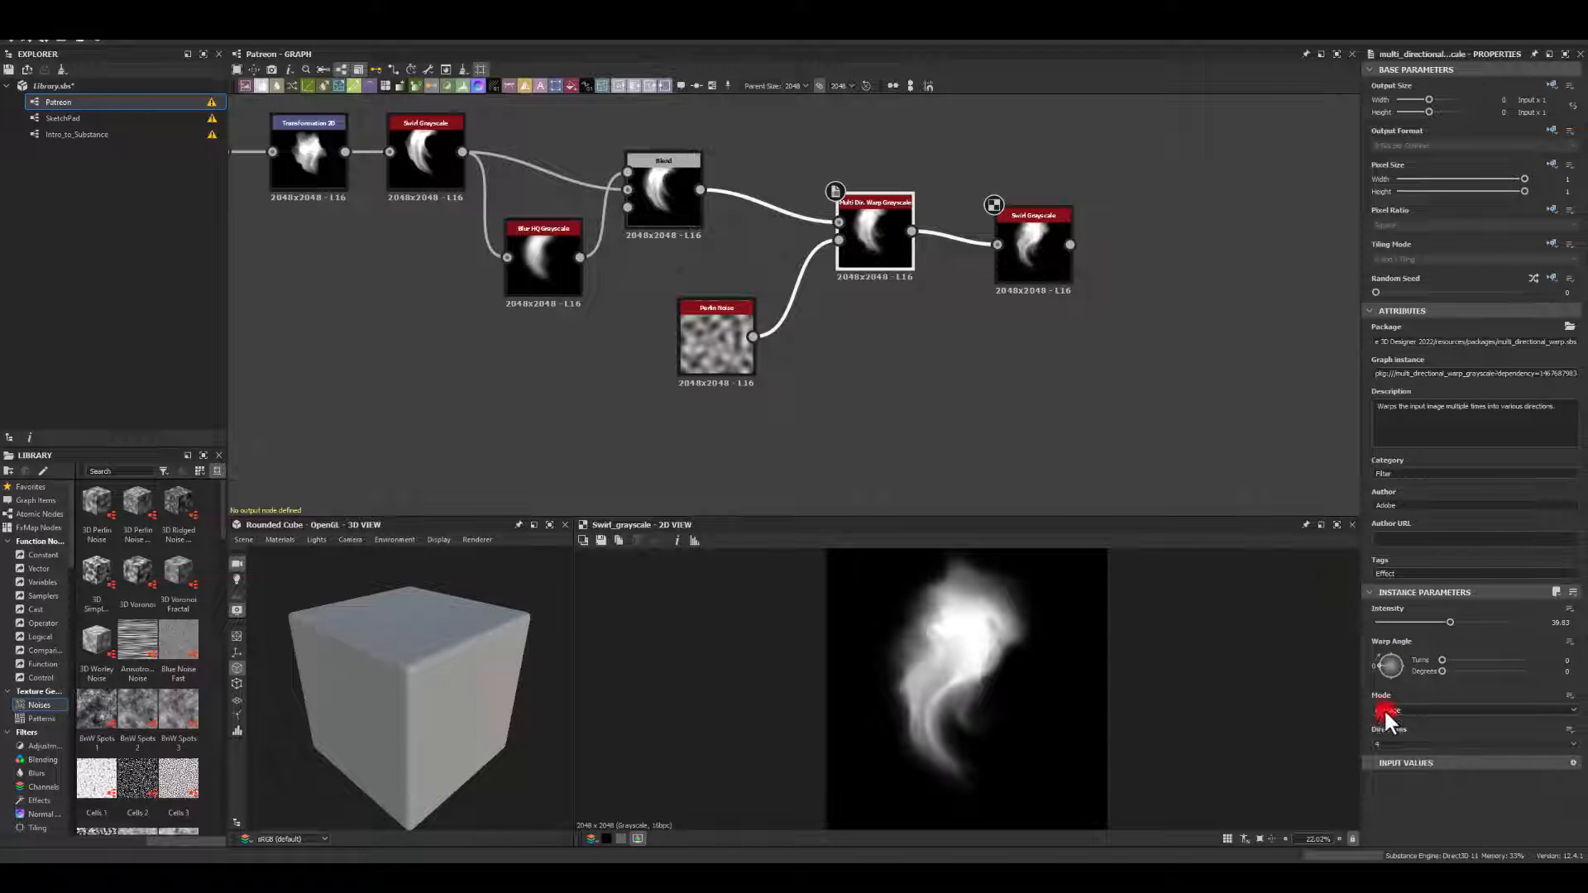
{"action": "left_click", "coordinate": [1383, 709]}
{"action": "left_click", "coordinate": [1383, 728]}
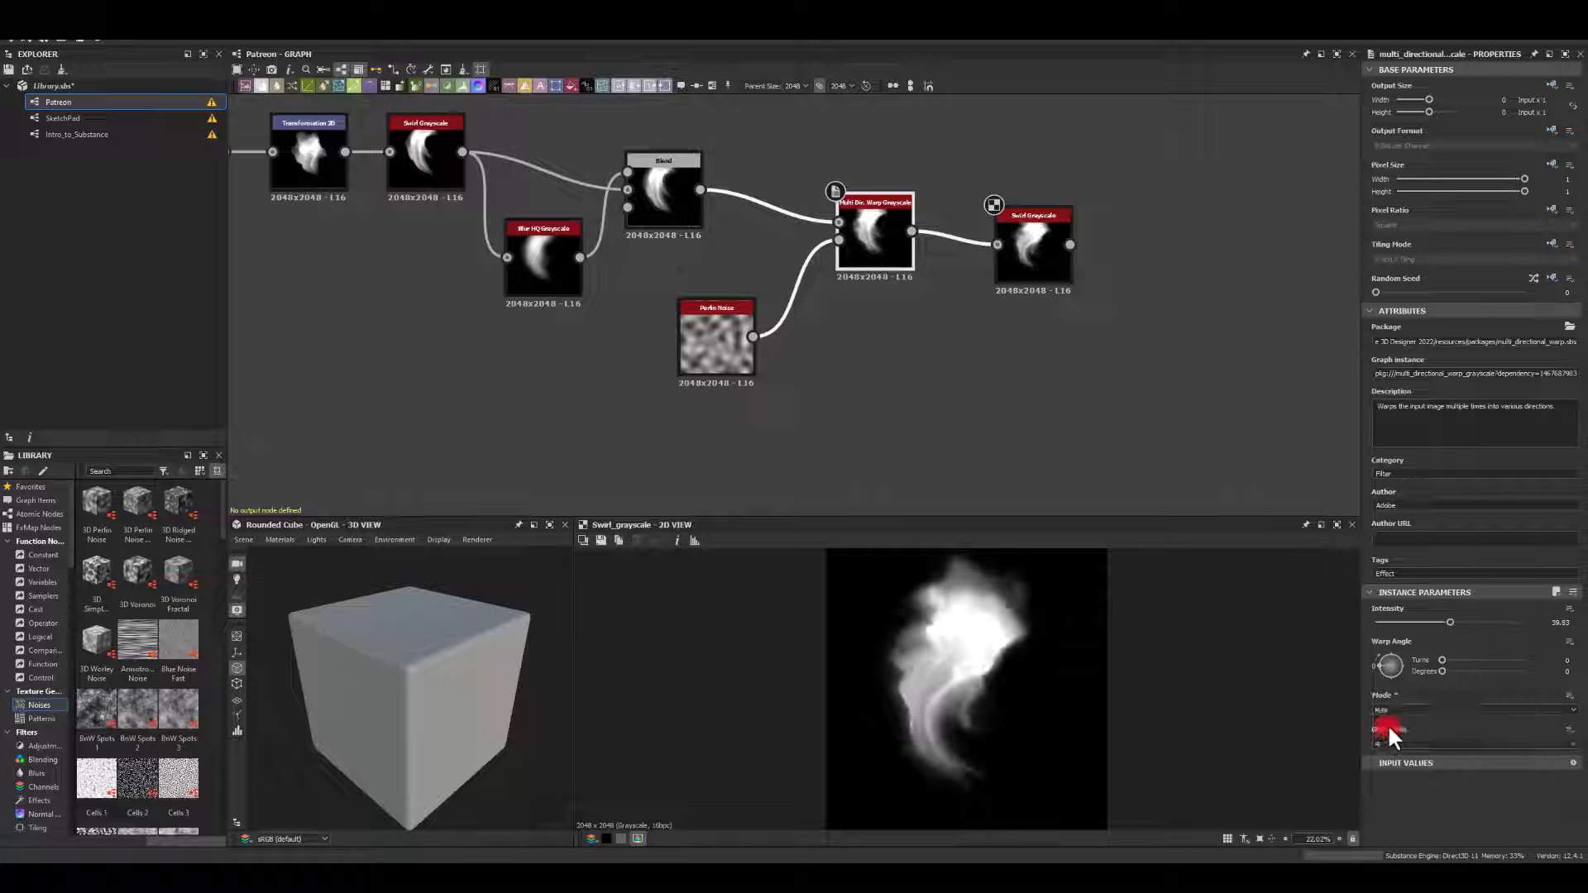
{"action": "left_click", "coordinate": [1388, 708]}
{"action": "left_click", "coordinate": [1384, 728]}
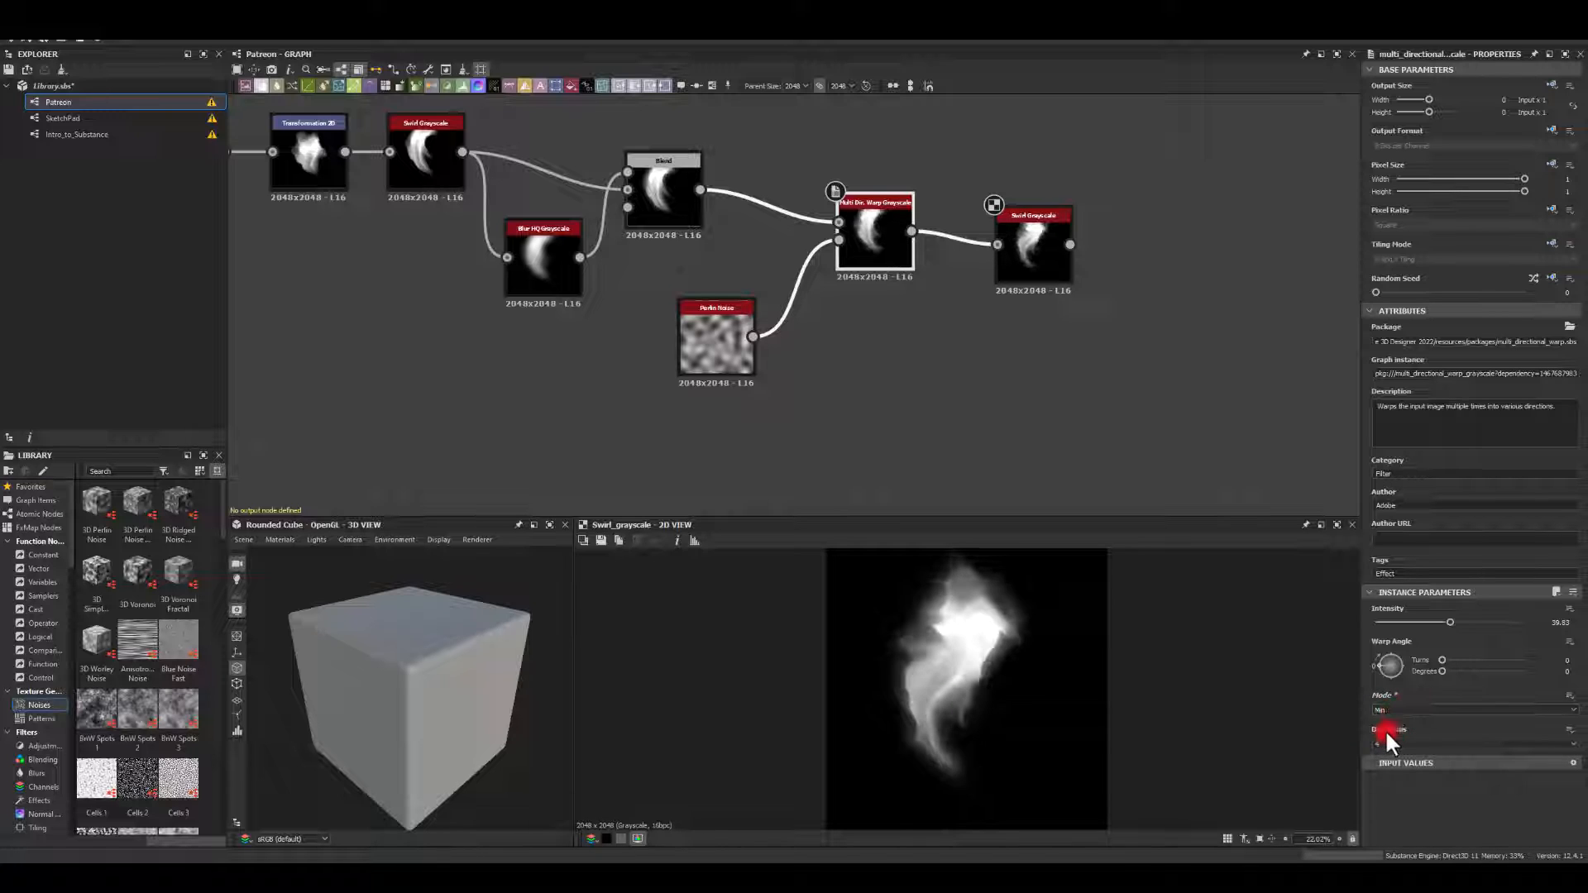
{"action": "left_click", "coordinate": [1385, 708]}
{"action": "left_click", "coordinate": [1385, 741]}
{"action": "left_click", "coordinate": [1386, 711]}
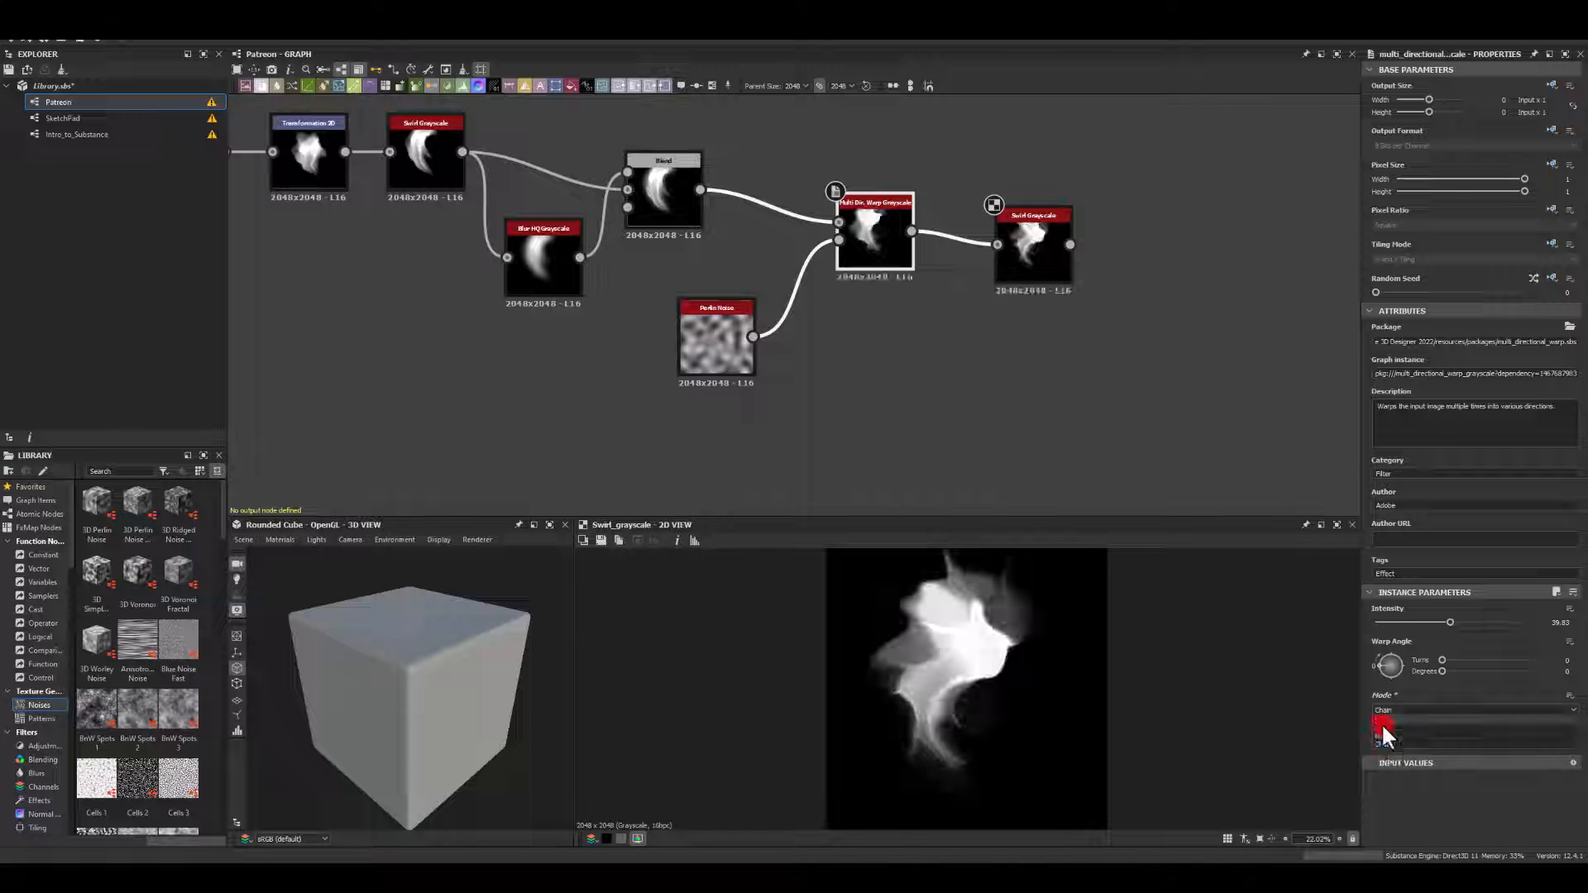
{"action": "left_click", "coordinate": [1382, 733]}
Reduce the Multi Directional Warp's Intensity to about 23 and inspect the resulting flame detail.
{"action": "left_click_drag", "start_coordinate": [1452, 622], "coordinate": [1417, 622]}
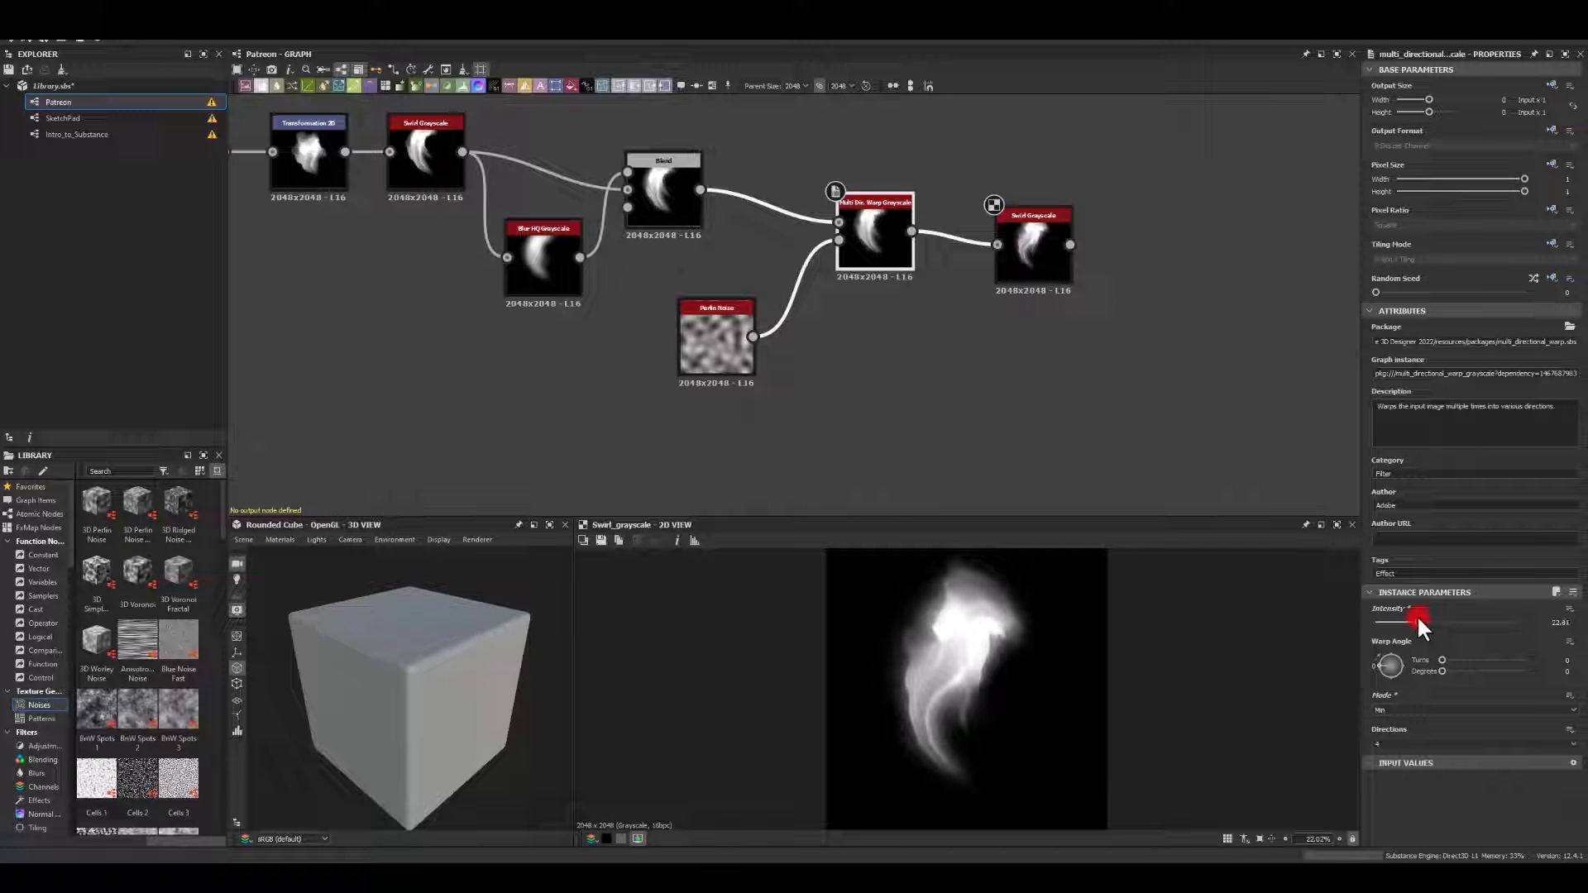
{"action": "middle_click_drag", "start_coordinate": [1110, 409], "coordinate": [713, 322]}
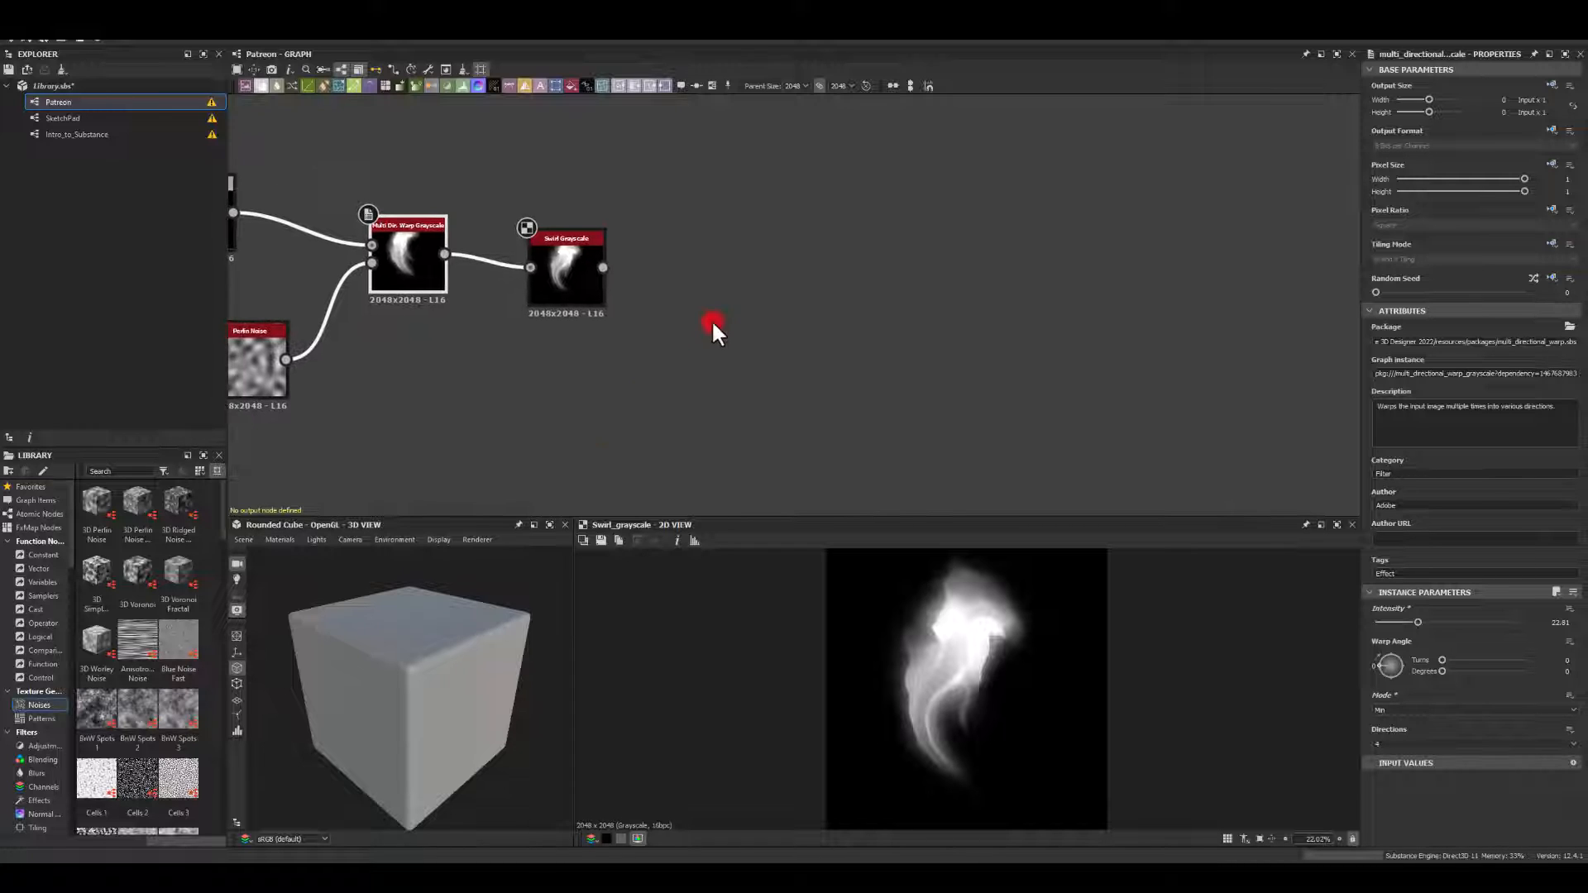
{"action": "scroll", "coordinate": [924, 628], "scroll_direction": "up", "scroll_amount": 2}
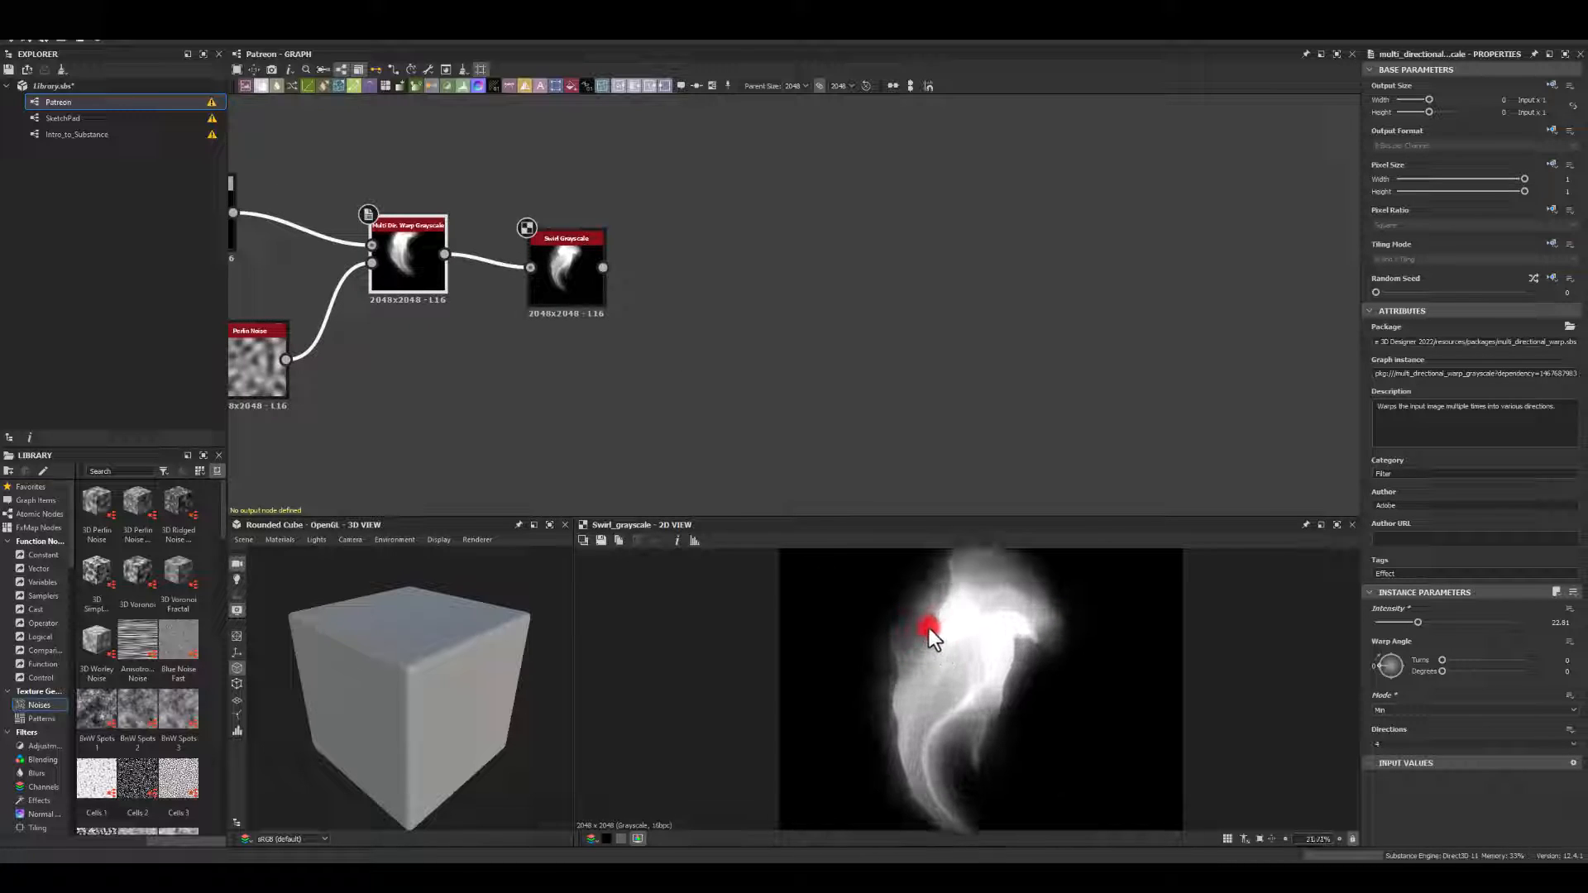
{"action": "scroll", "coordinate": [958, 573], "scroll_direction": "down", "scroll_amount": 1}
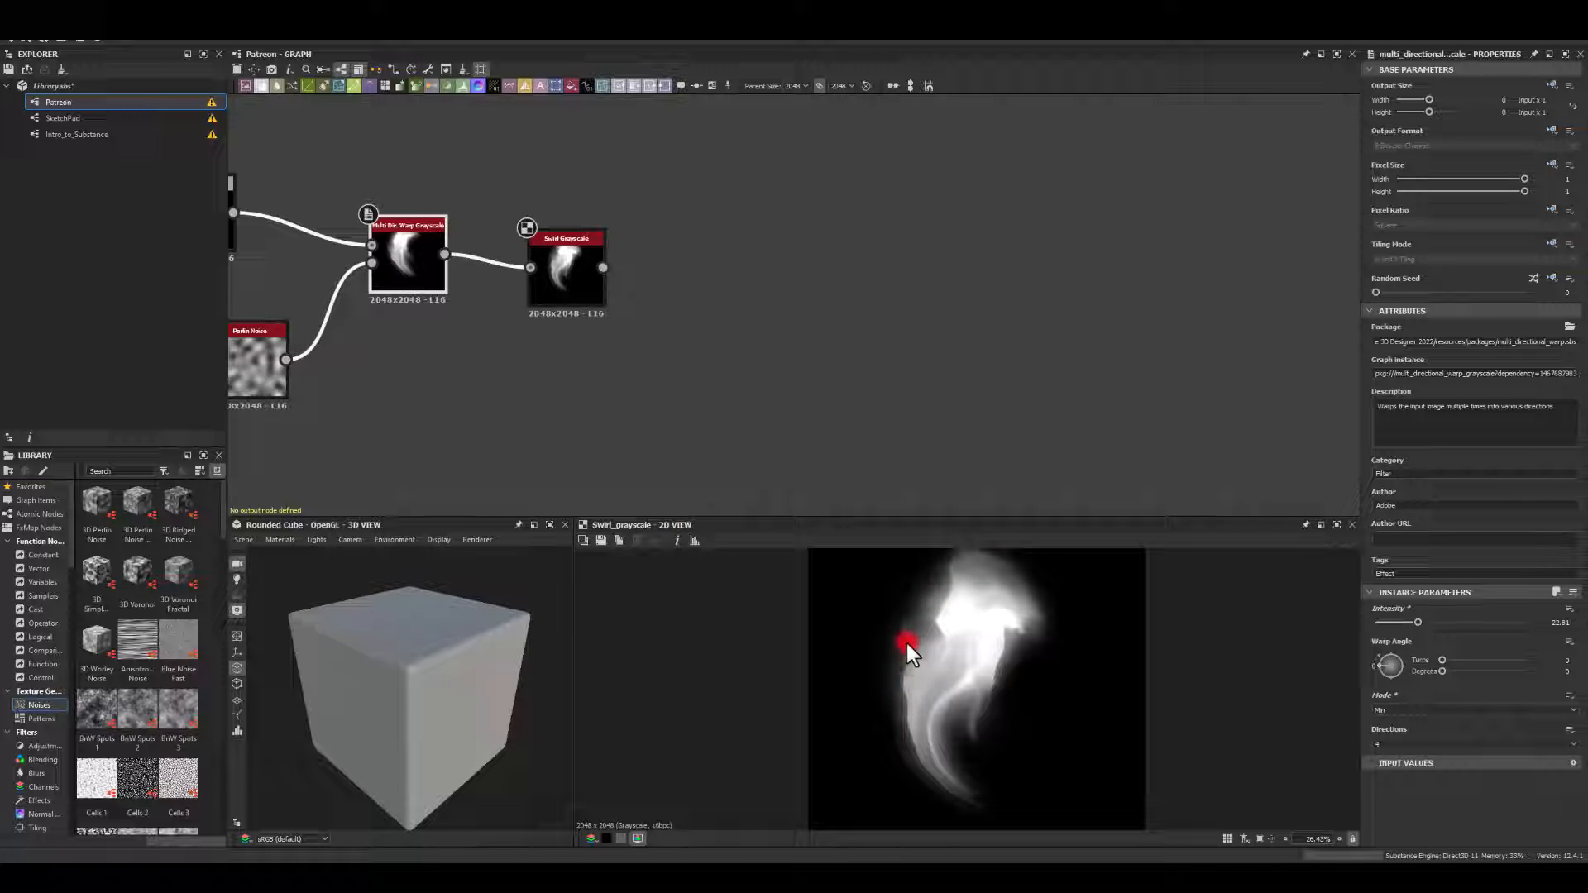
{"action": "scroll", "coordinate": [908, 643], "scroll_direction": "up", "scroll_amount": 3}
{"action": "scroll", "coordinate": [906, 653], "scroll_direction": "down", "scroll_amount": 2}
Add a Blur HQ Grayscale node from the second swirl's output and set its Intensity to 2.
{"action": "middle_click_drag", "start_coordinate": [813, 416], "coordinate": [806, 378]}
{"action": "left_click_drag", "start_coordinate": [598, 230], "coordinate": [658, 221]}
{"action": "type", "text": "blur"}
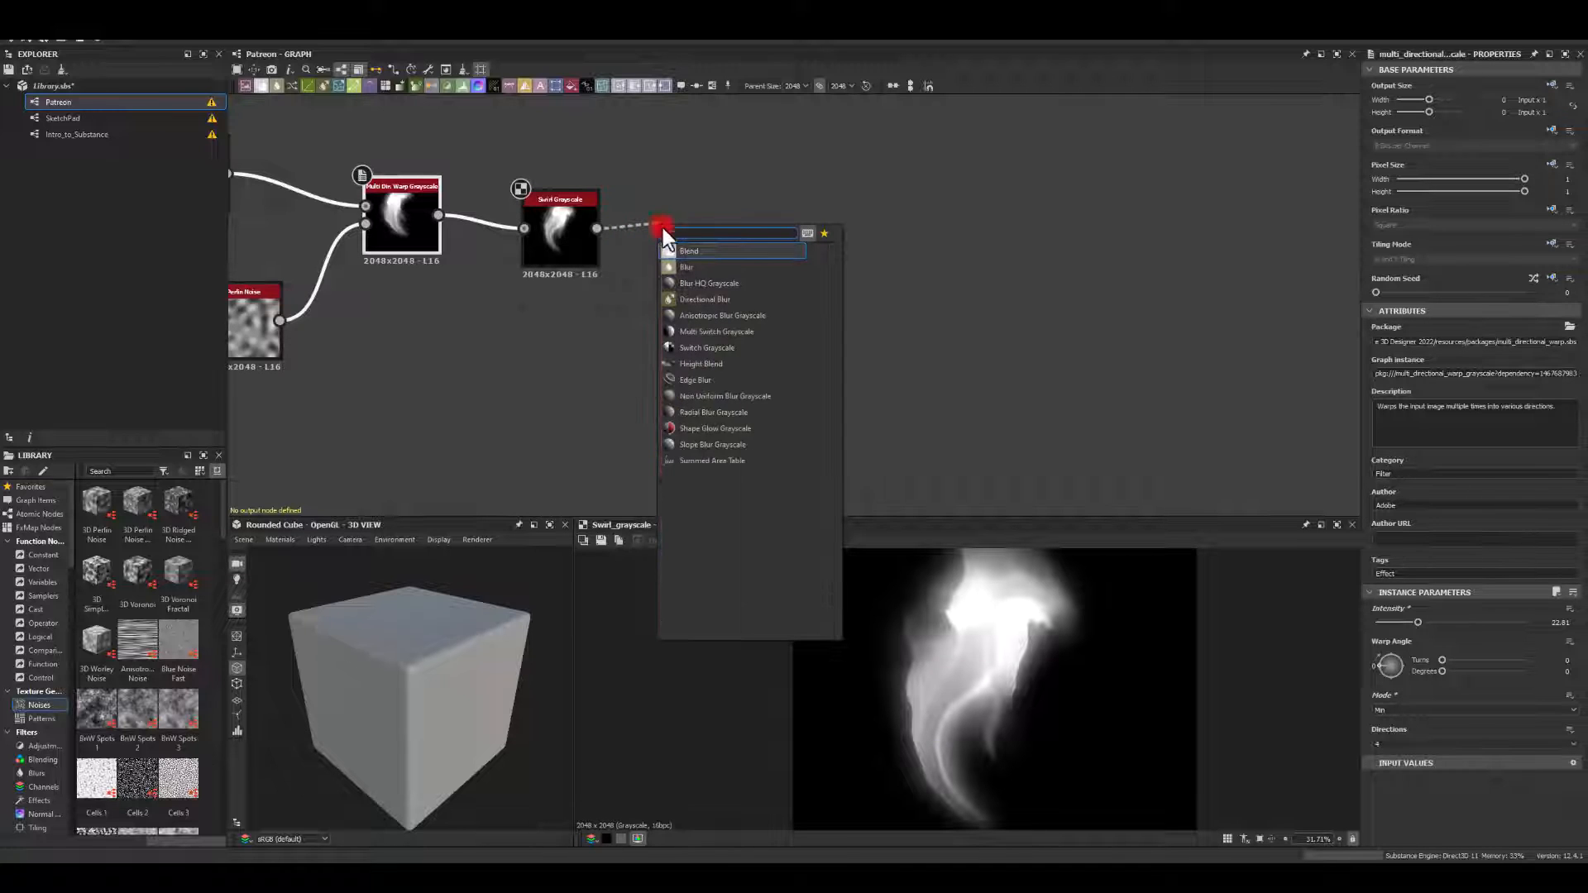
{"action": "left_click", "coordinate": [688, 270]}
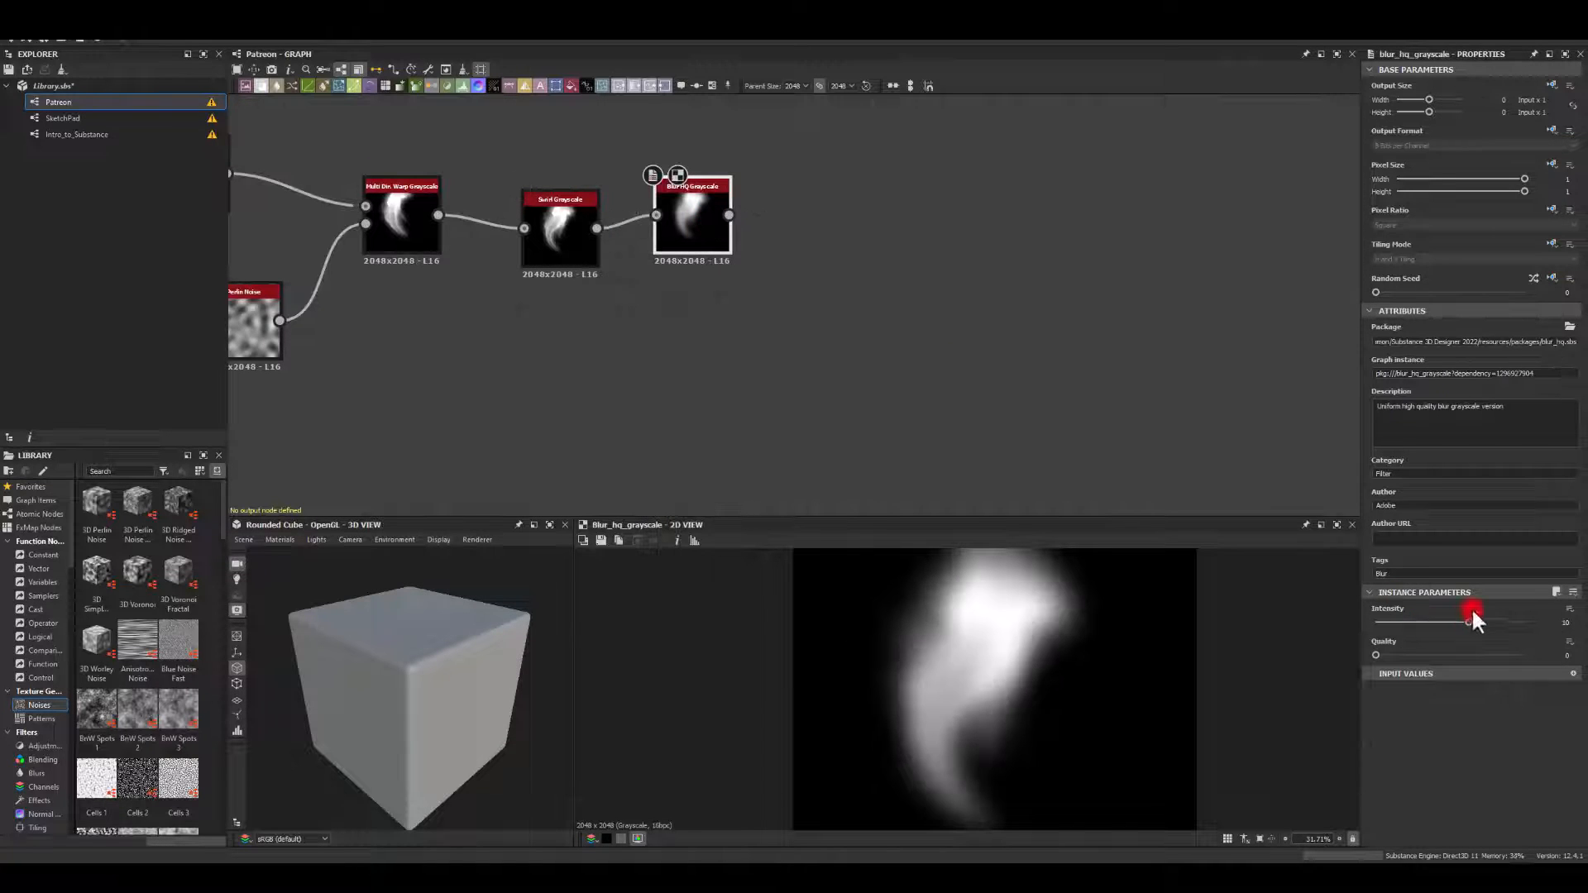
{"action": "left_click_drag", "start_coordinate": [1450, 628], "coordinate": [1520, 631]}
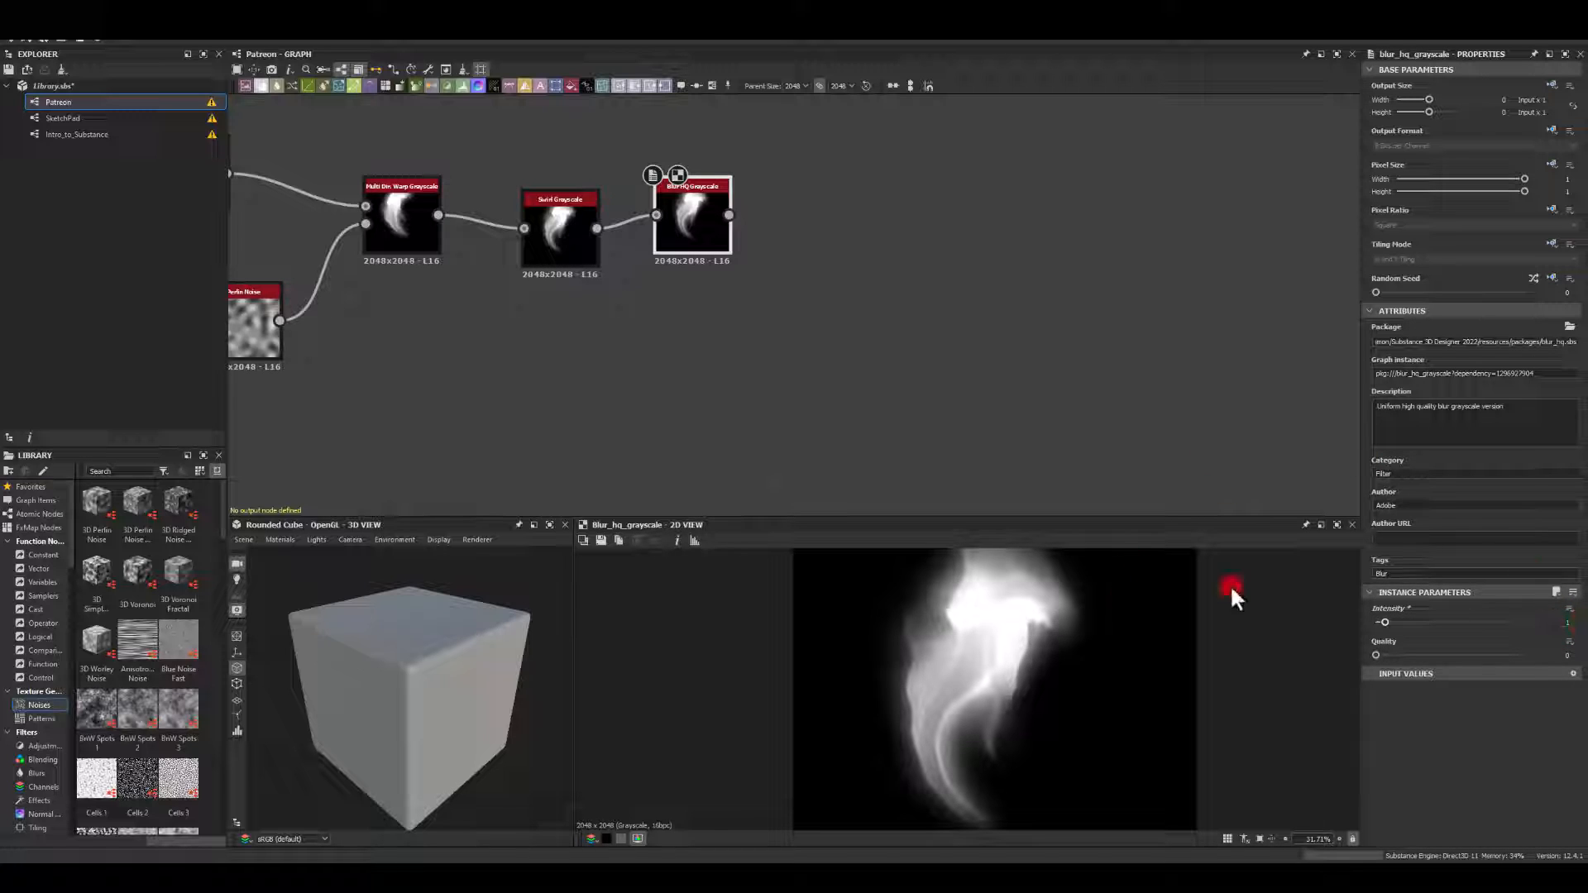
{"action": "type", "text": "2"}
{"action": "key", "text": "Return"}
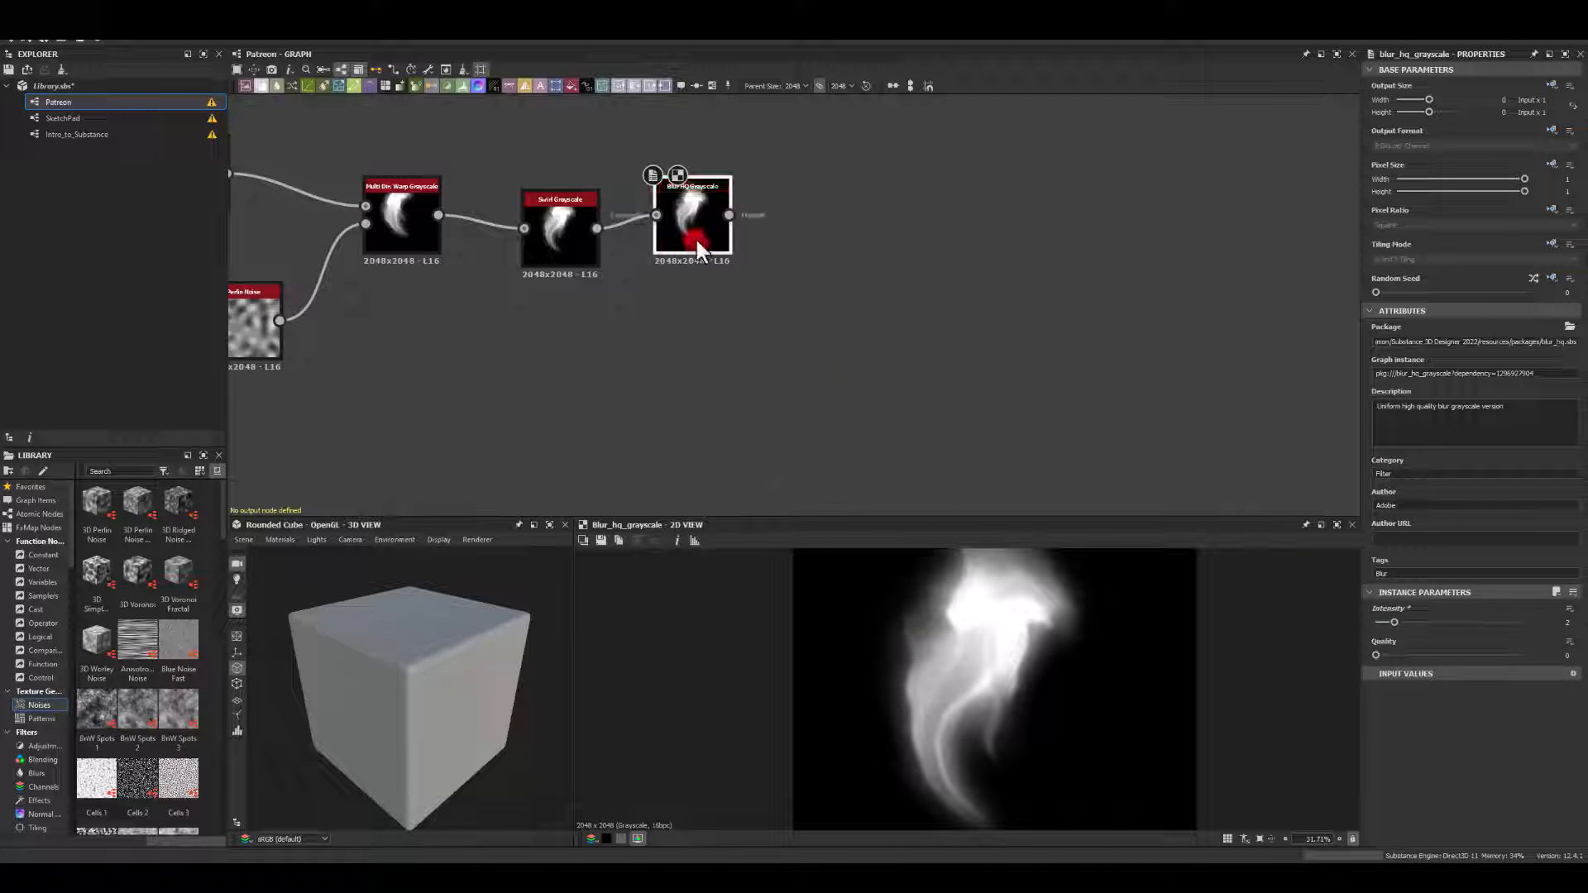
Line up the new blur beside the second swirl and add a Radial Blur Grayscale node from its output.
{"action": "left_click_drag", "start_coordinate": [690, 227], "coordinate": [674, 246]}
{"action": "middle_click_drag", "start_coordinate": [759, 315], "coordinate": [709, 265]}
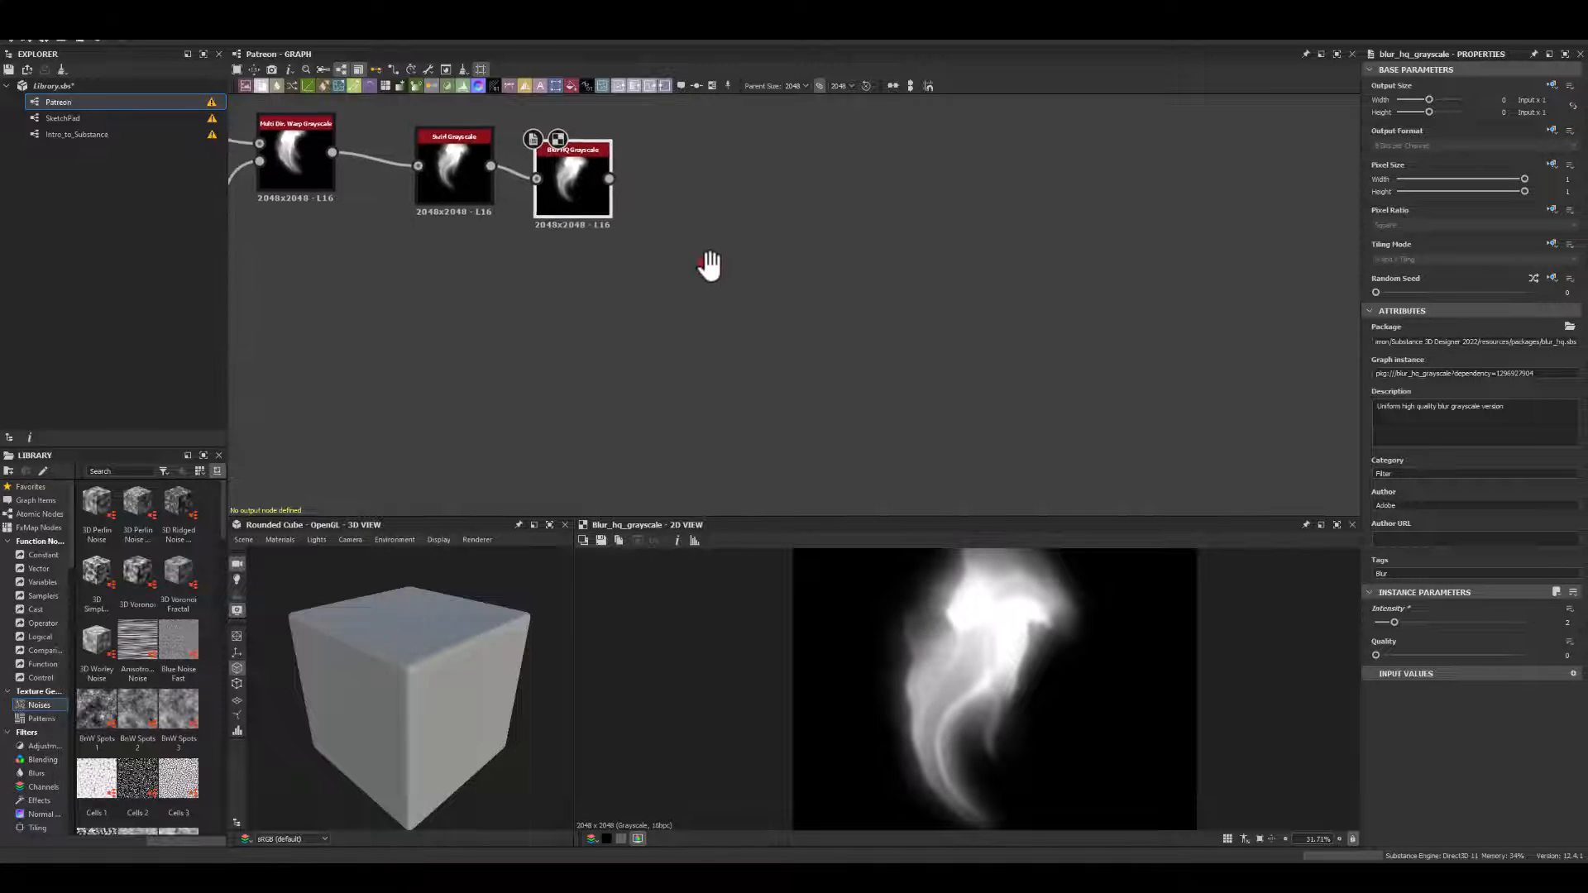
{"action": "middle_click_drag", "start_coordinate": [734, 203], "coordinate": [683, 220]}
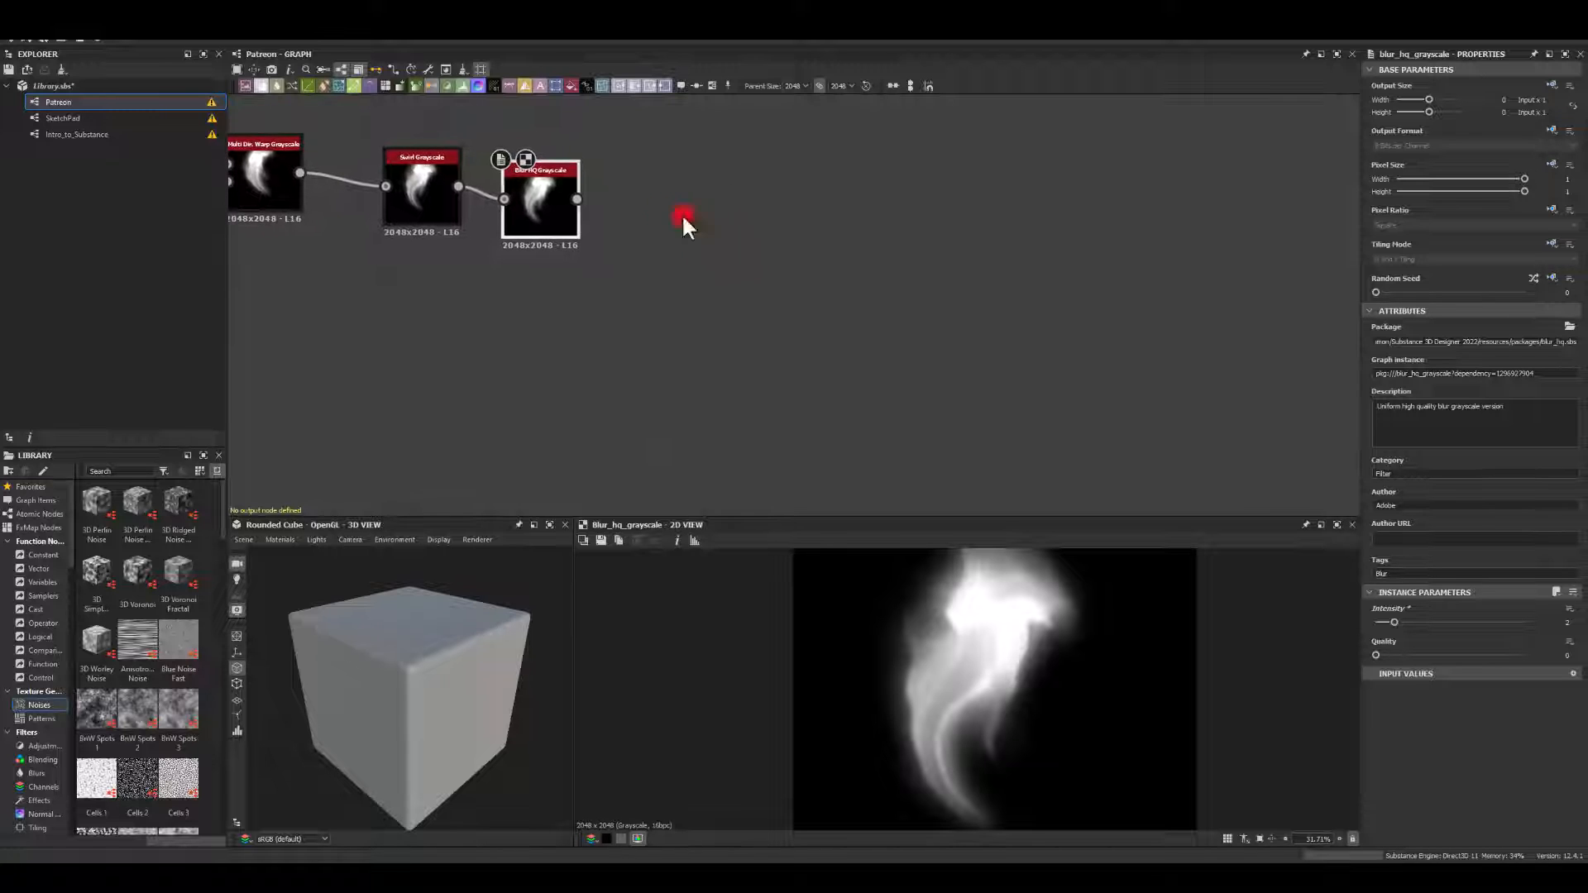
{"action": "left_click_drag", "start_coordinate": [534, 201], "coordinate": [709, 277]}
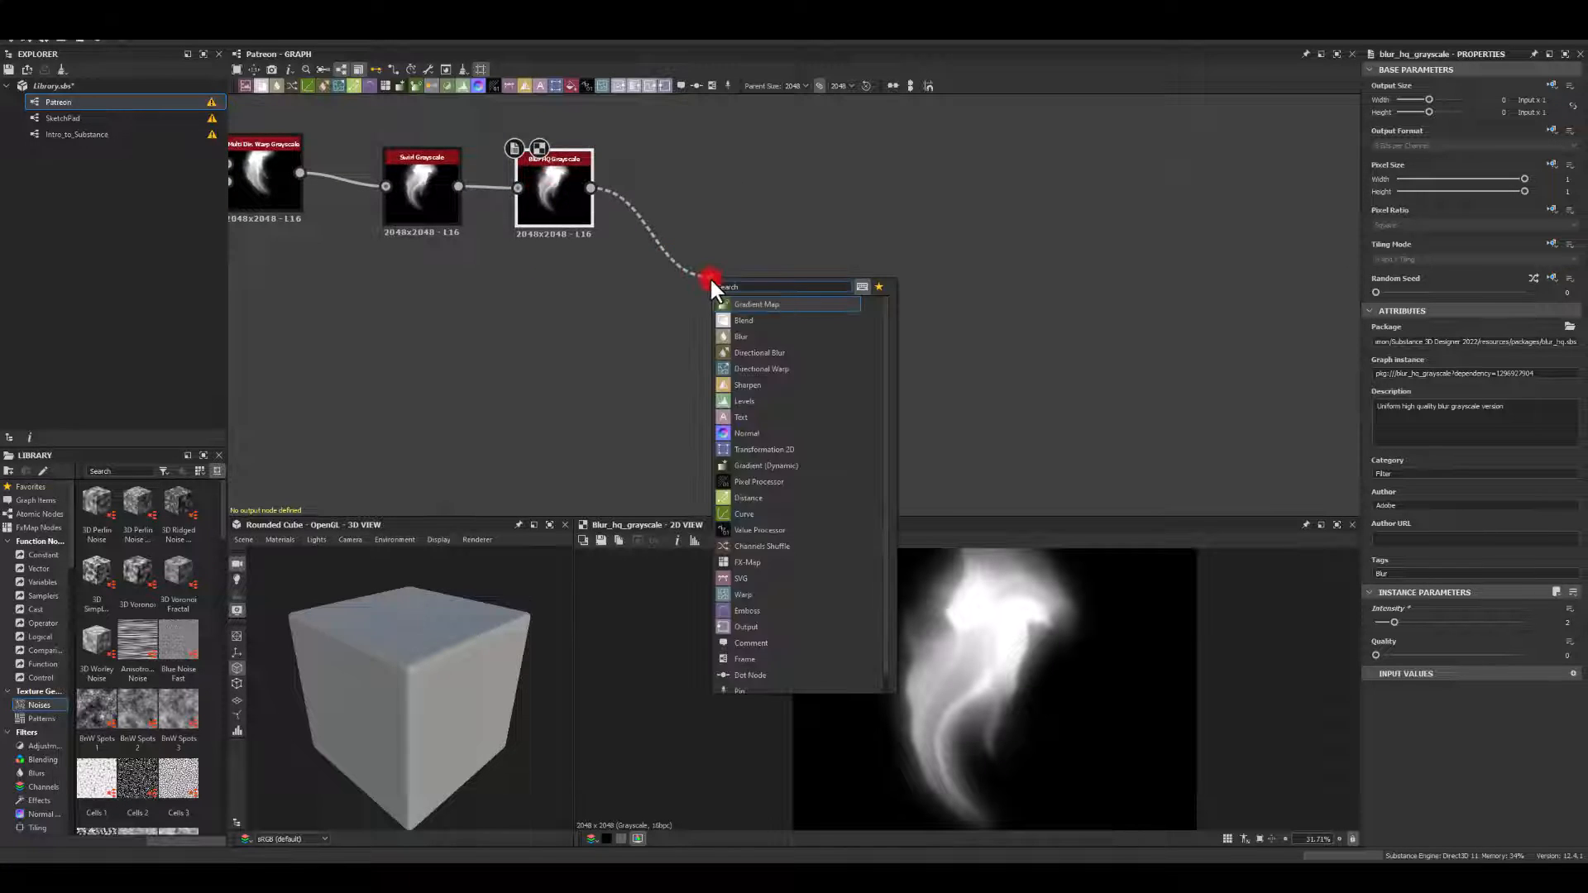
{"action": "left_click", "coordinate": [767, 305]}
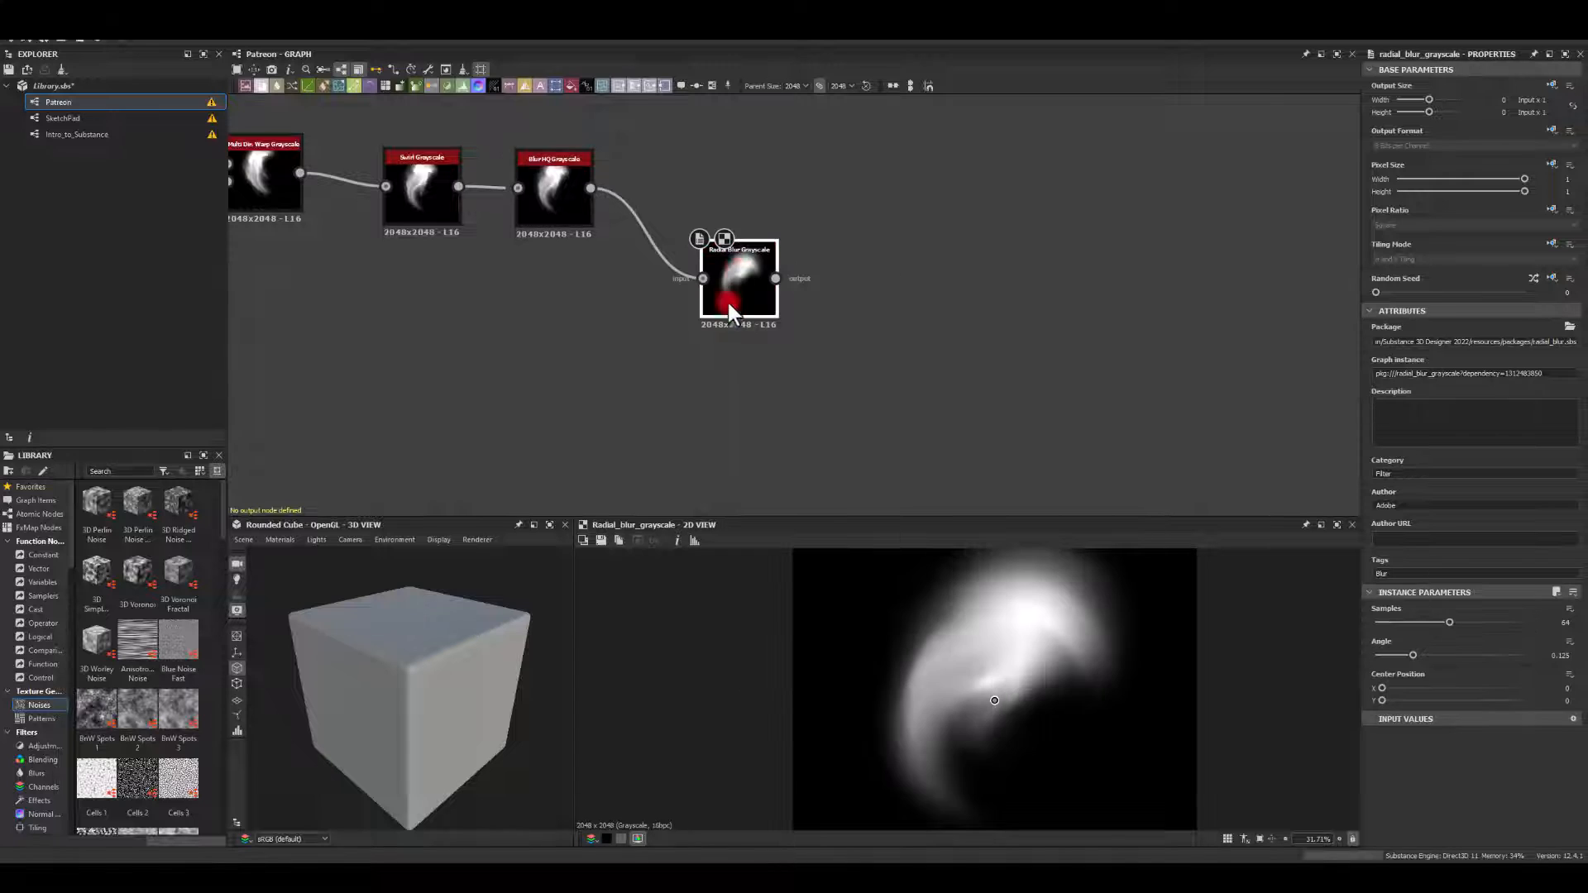
{"action": "left_click_drag", "start_coordinate": [738, 267], "coordinate": [1035, 652]}
{"action": "scroll", "coordinate": [1061, 655], "scroll_direction": "up", "scroll_amount": 1}
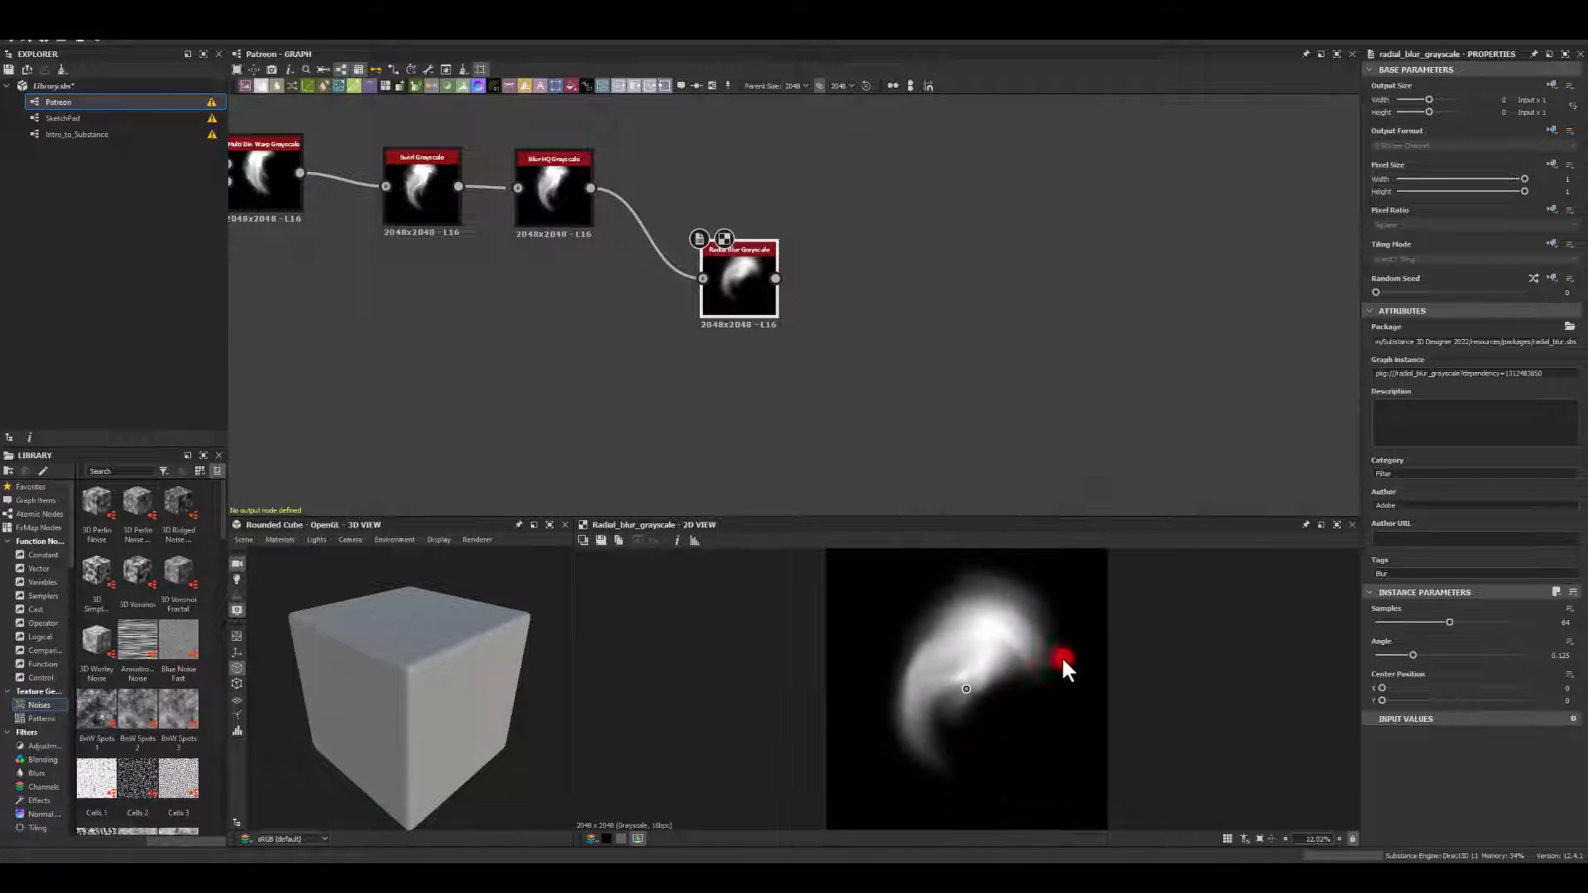
Duplicate the Radial Blur Grayscale with its input link, place the copy below, and set the copy's Angle to -0.125.
{"action": "left_click", "coordinate": [716, 273]}
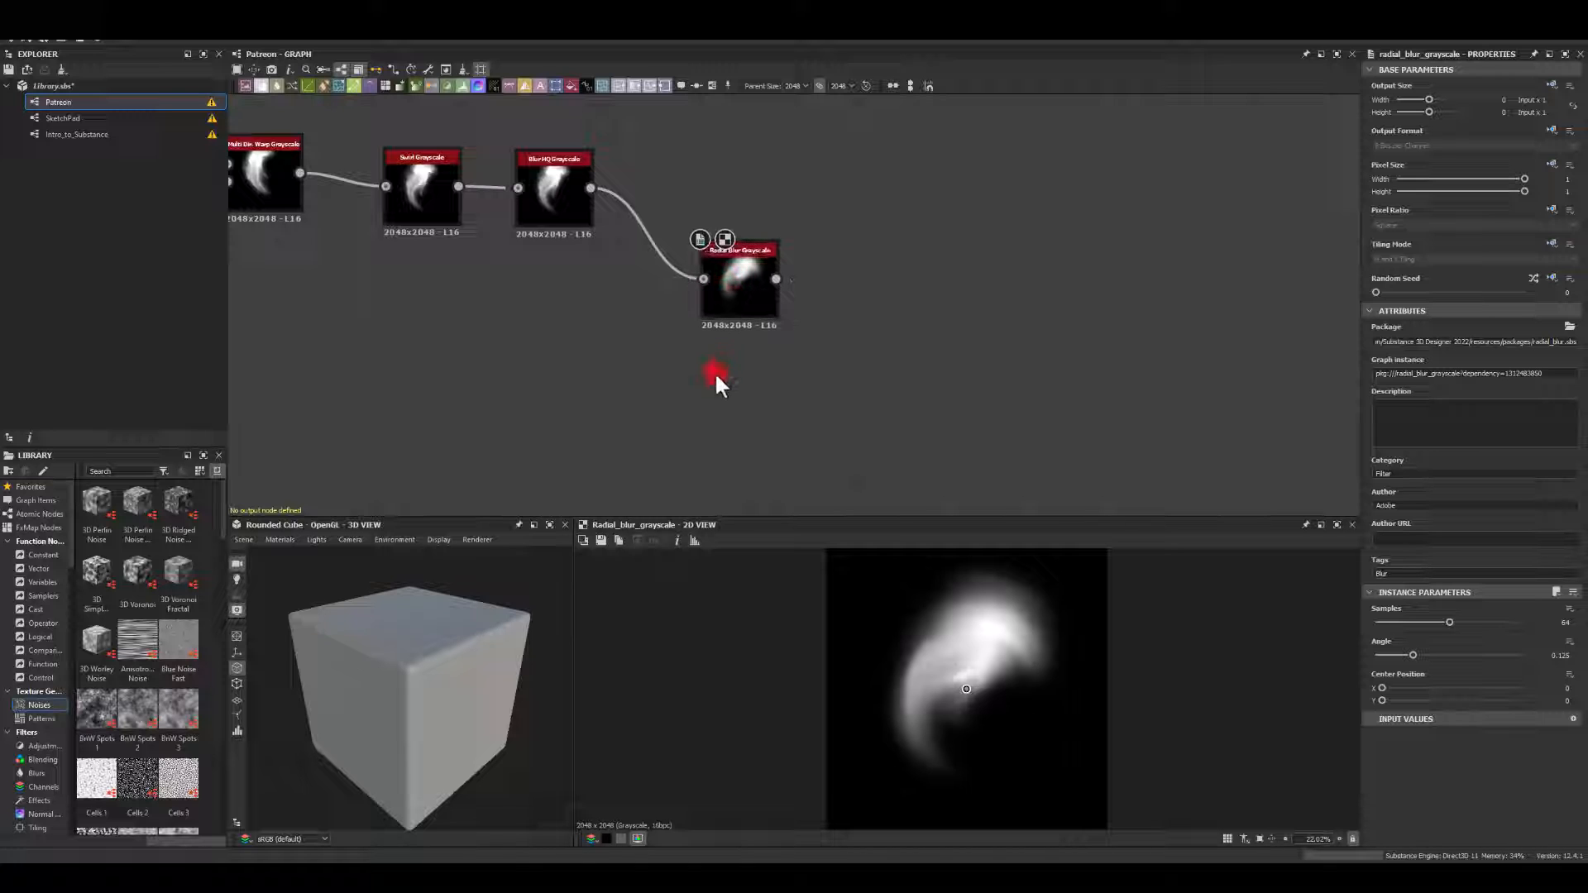
{"action": "key", "text": "ctrl+d"}
{"action": "left_click_drag", "start_coordinate": [744, 352], "coordinate": [742, 383]}
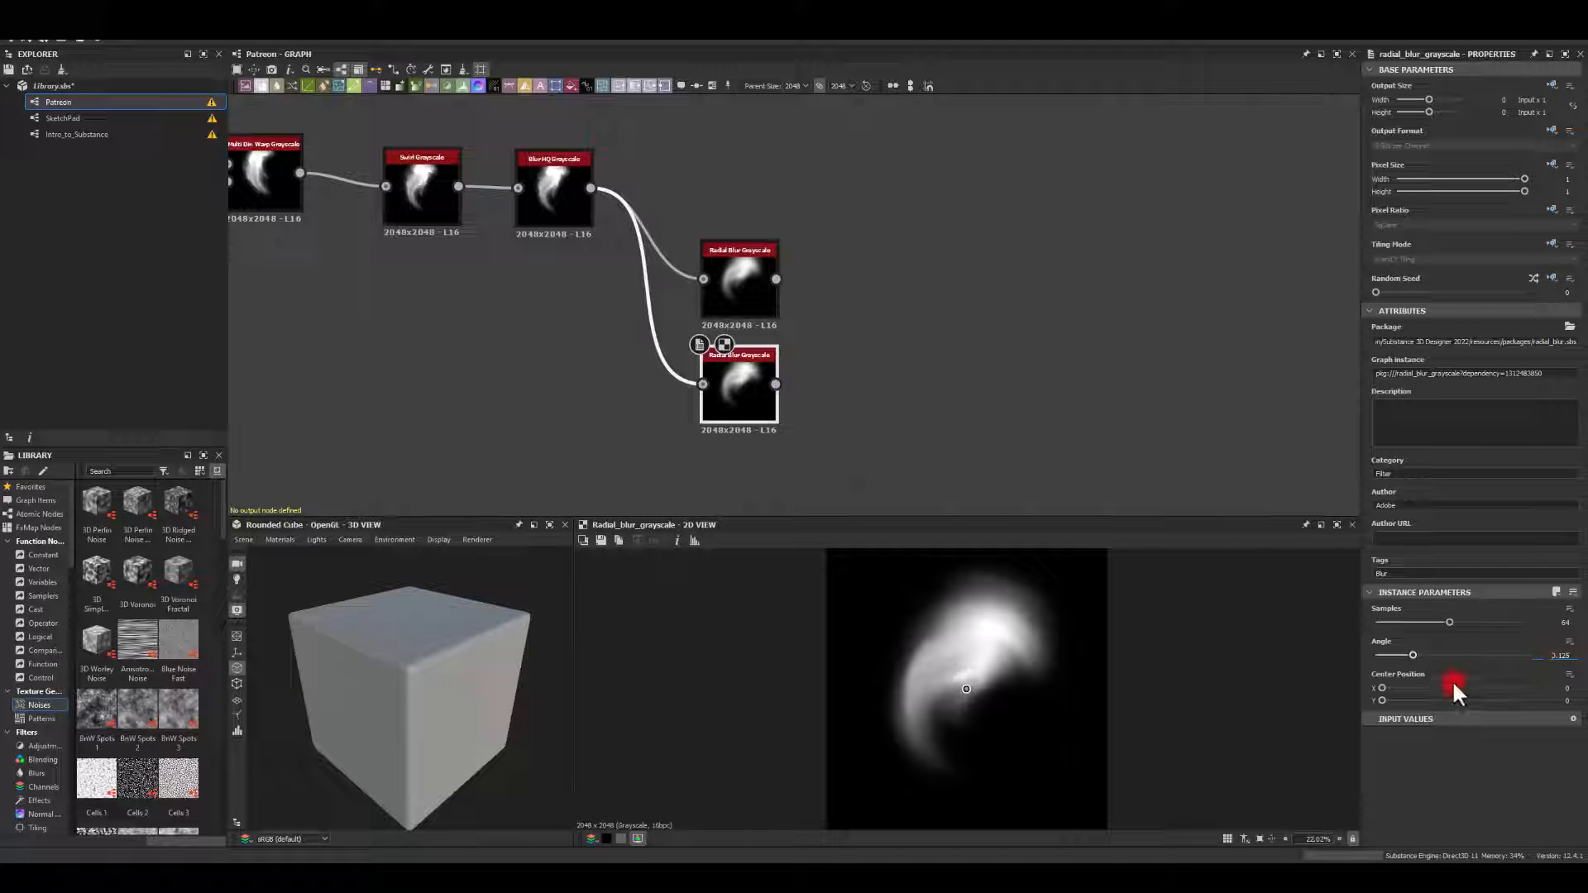
{"action": "type", "text": "-"}
{"action": "key", "text": "Return"}
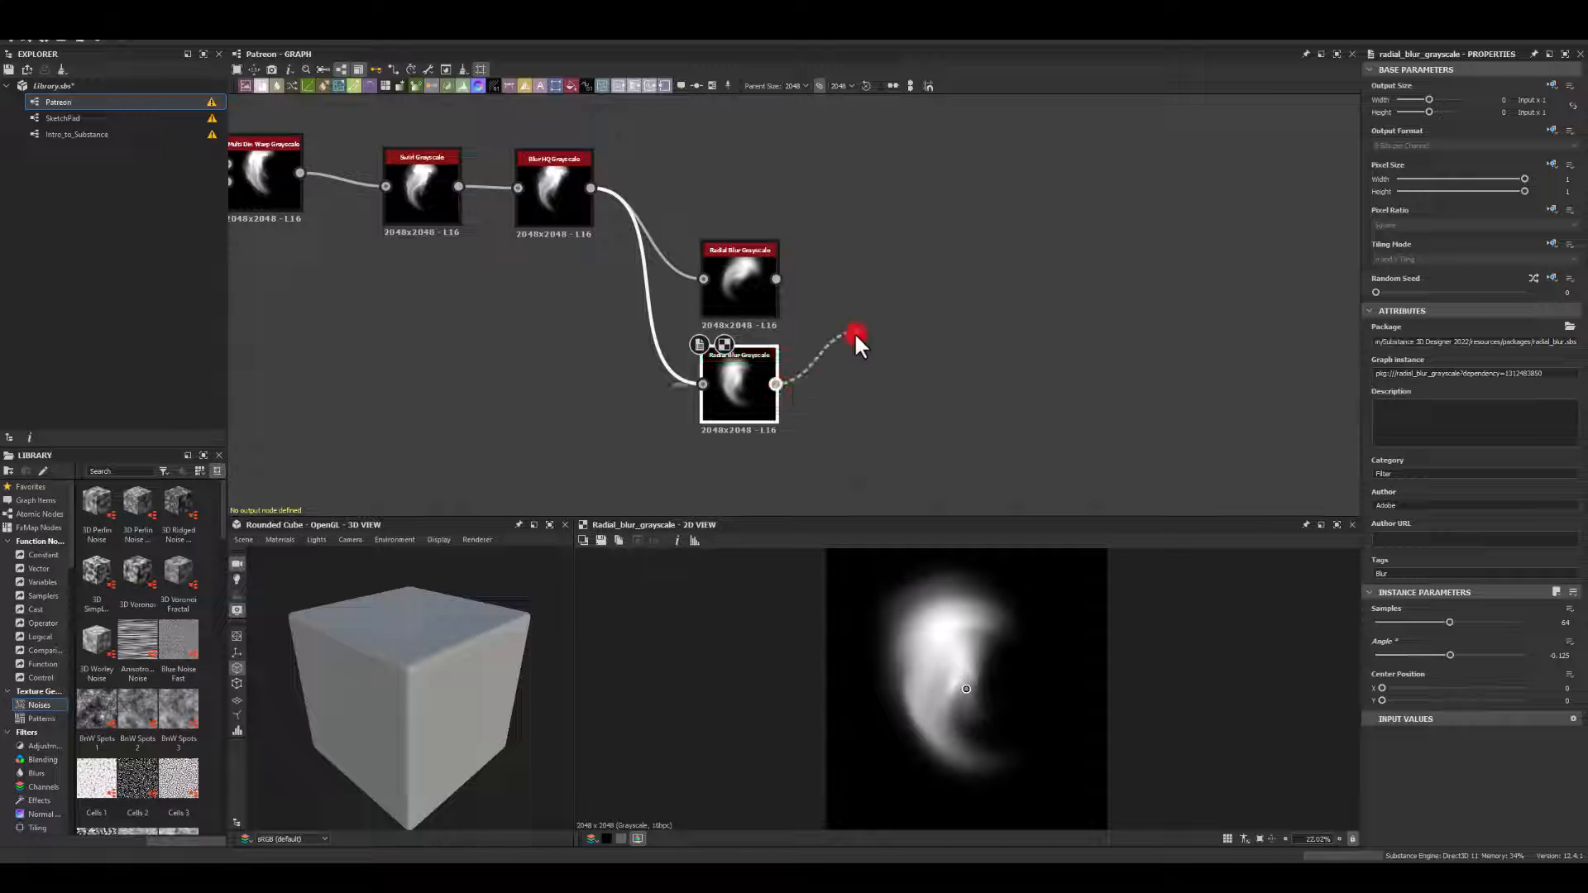
Add a Blend node combining the two Radial Blur Grayscale outputs and set its Blending Mode to Max (Lighten).
{"action": "left_click_drag", "start_coordinate": [856, 334], "coordinate": [882, 314]}
{"action": "type", "text": "bl"}
{"action": "left_click", "coordinate": [905, 332]}
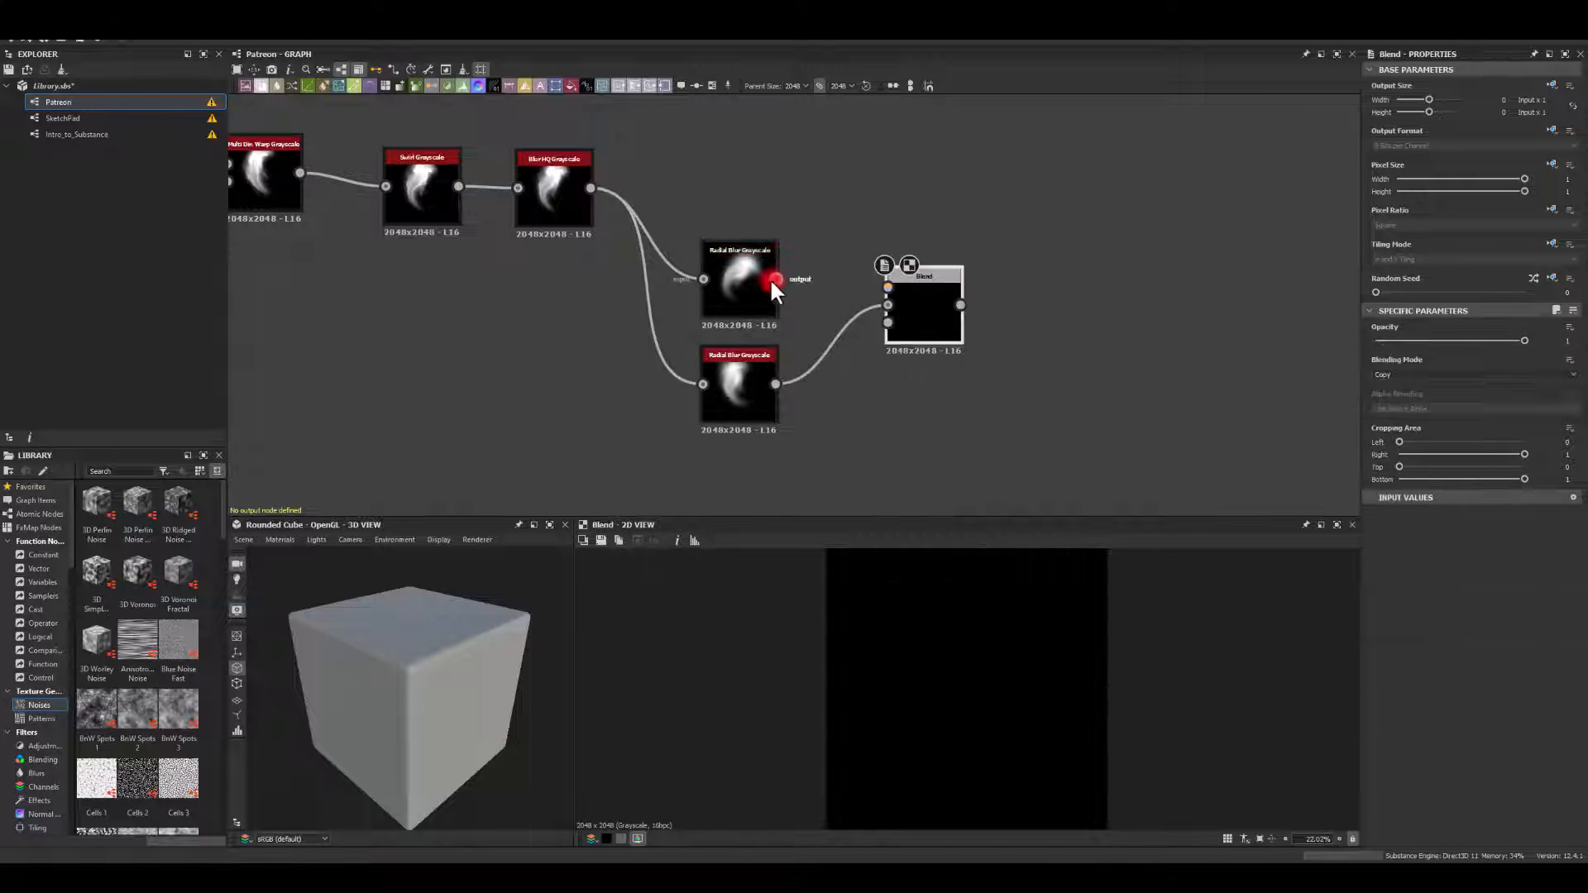
{"action": "left_click_drag", "start_coordinate": [775, 280], "coordinate": [887, 287]}
{"action": "left_click", "coordinate": [1385, 376]}
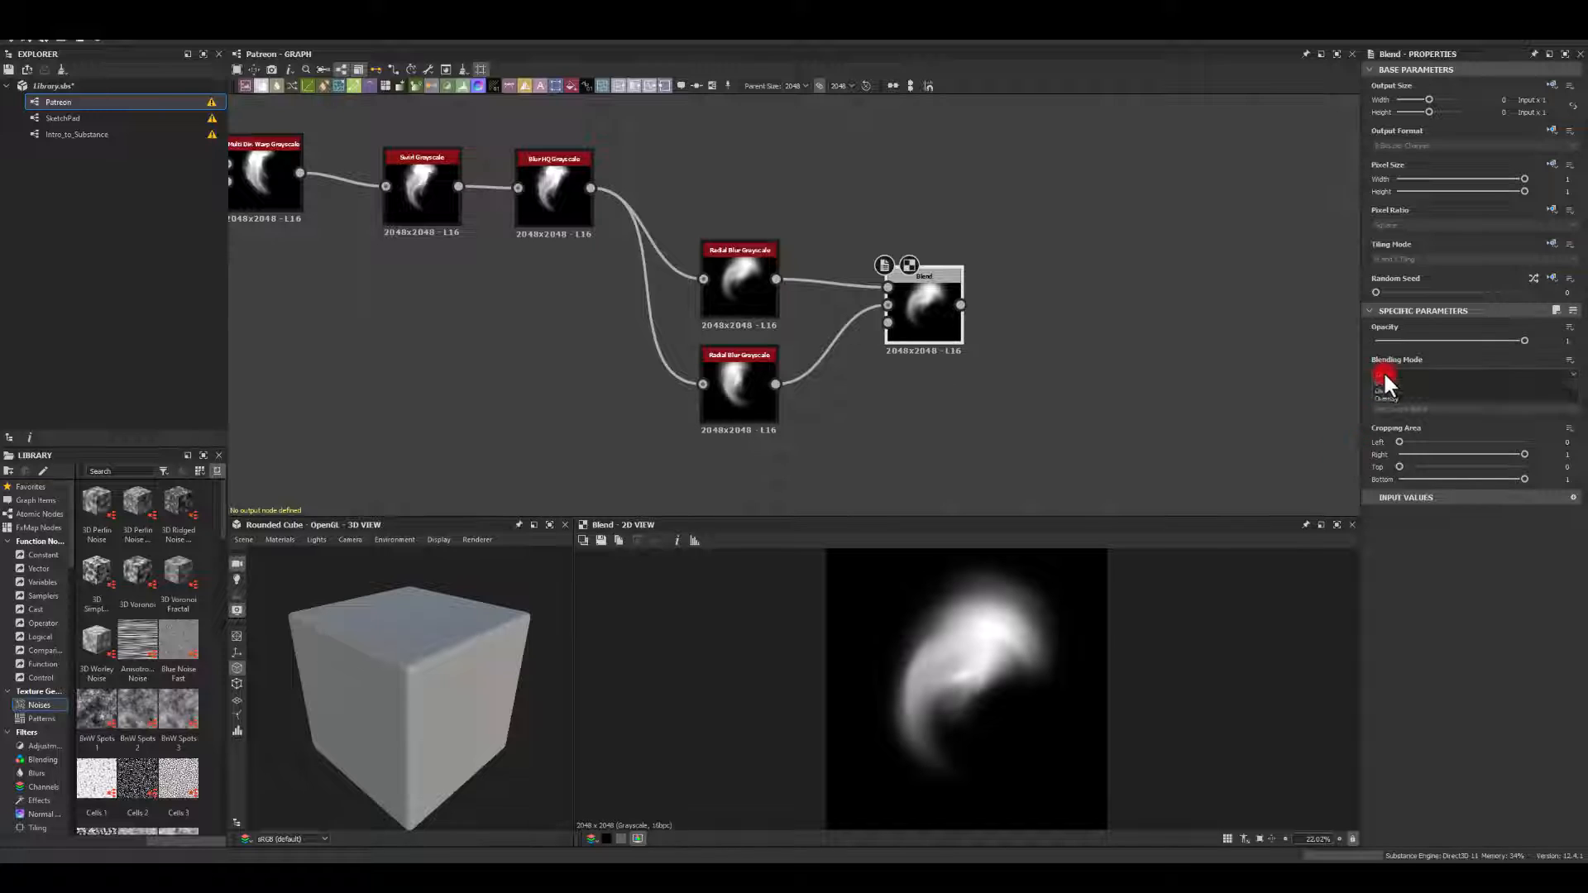
{"action": "left_click", "coordinate": [1385, 427]}
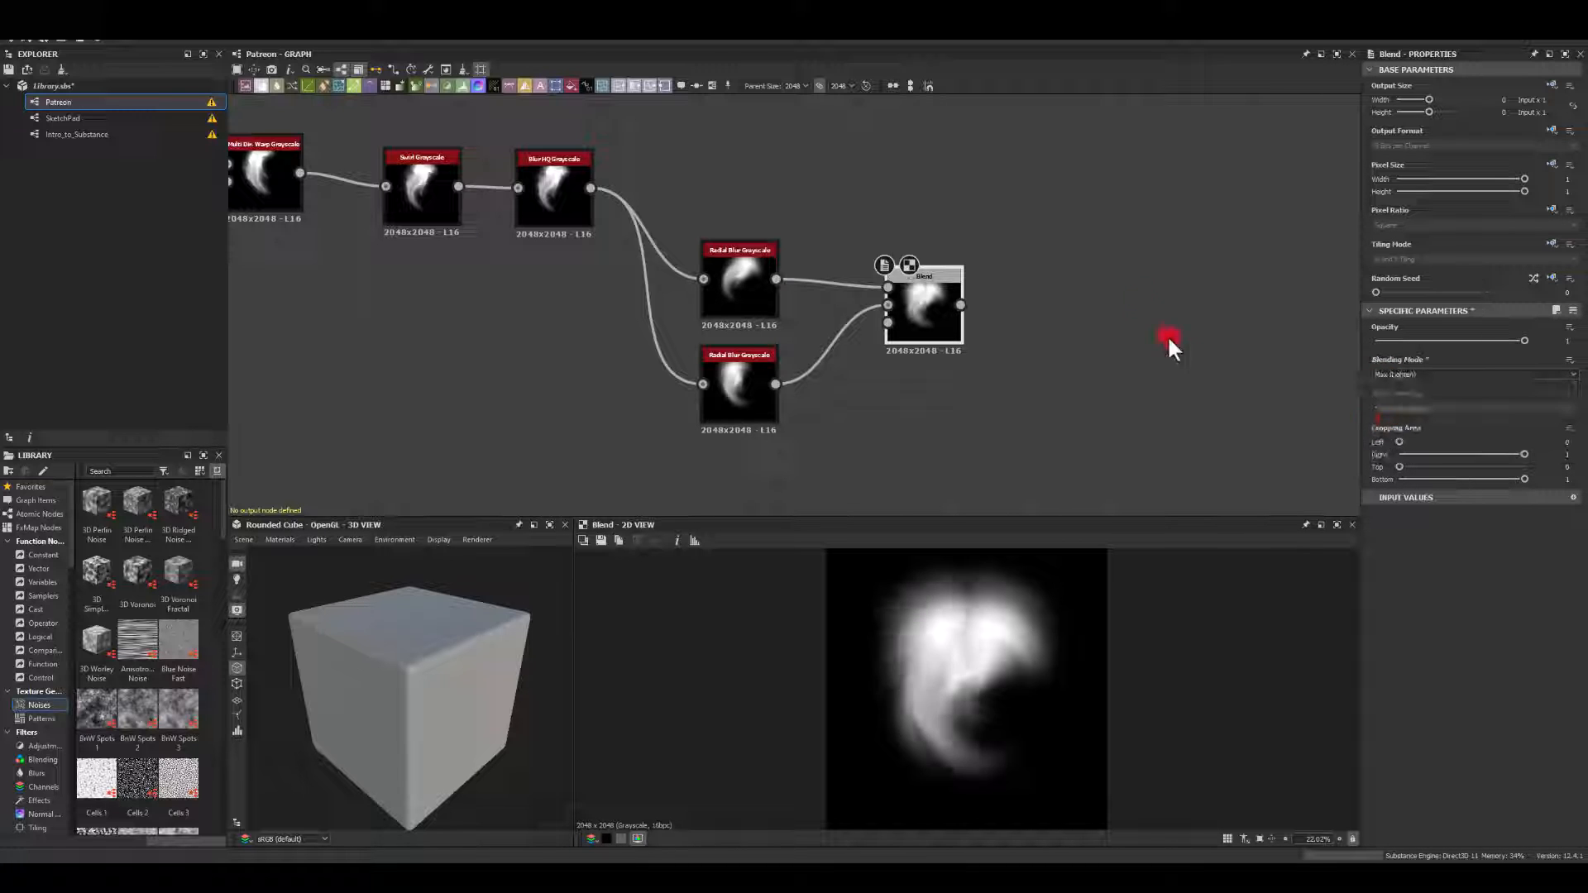
Add a second Blend node with the first Blend as foreground and the Blur HQ Grayscale output as background.
{"action": "middle_click_drag", "start_coordinate": [1168, 335], "coordinate": [743, 395]}
{"action": "left_click_drag", "start_coordinate": [739, 386], "coordinate": [836, 297]}
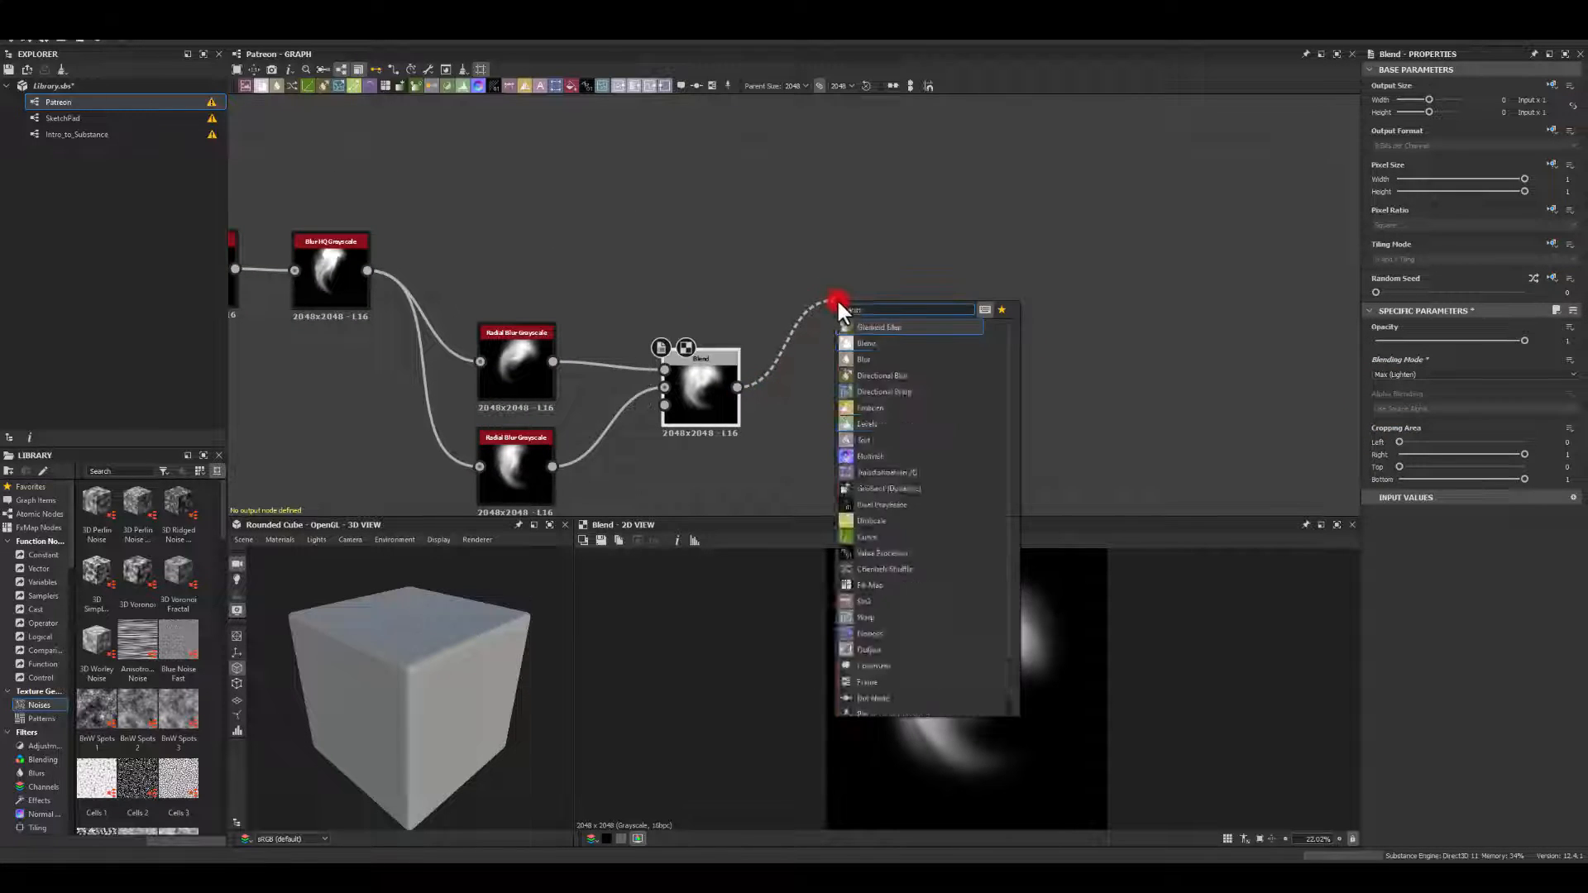
{"action": "type", "text": "bl"}
{"action": "left_click", "coordinate": [864, 325]}
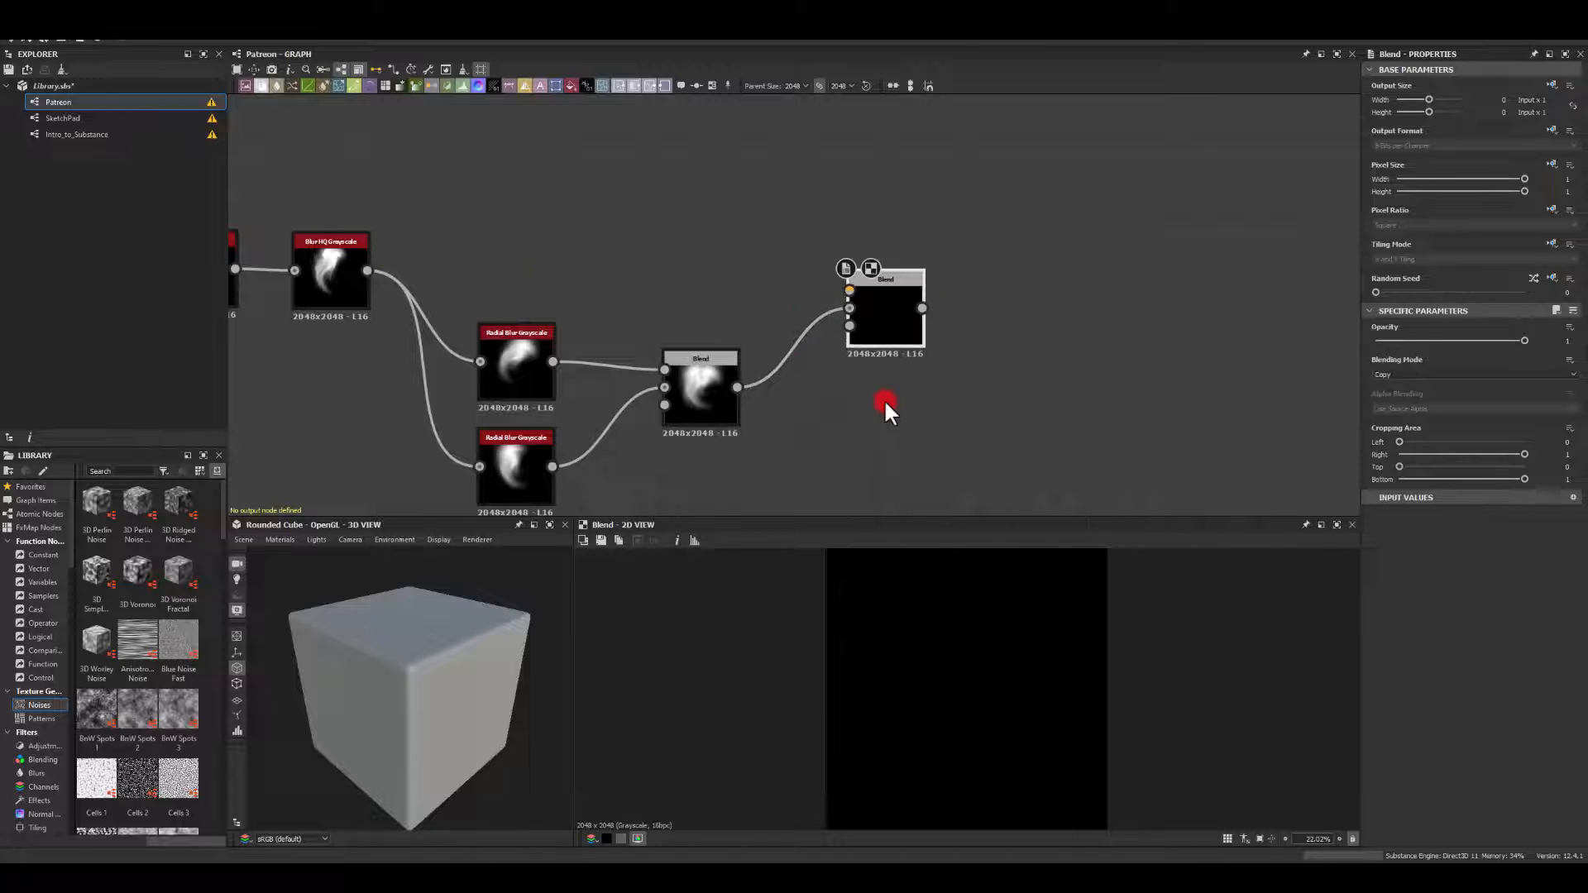
{"action": "left_click_drag", "start_coordinate": [737, 386], "coordinate": [852, 285]}
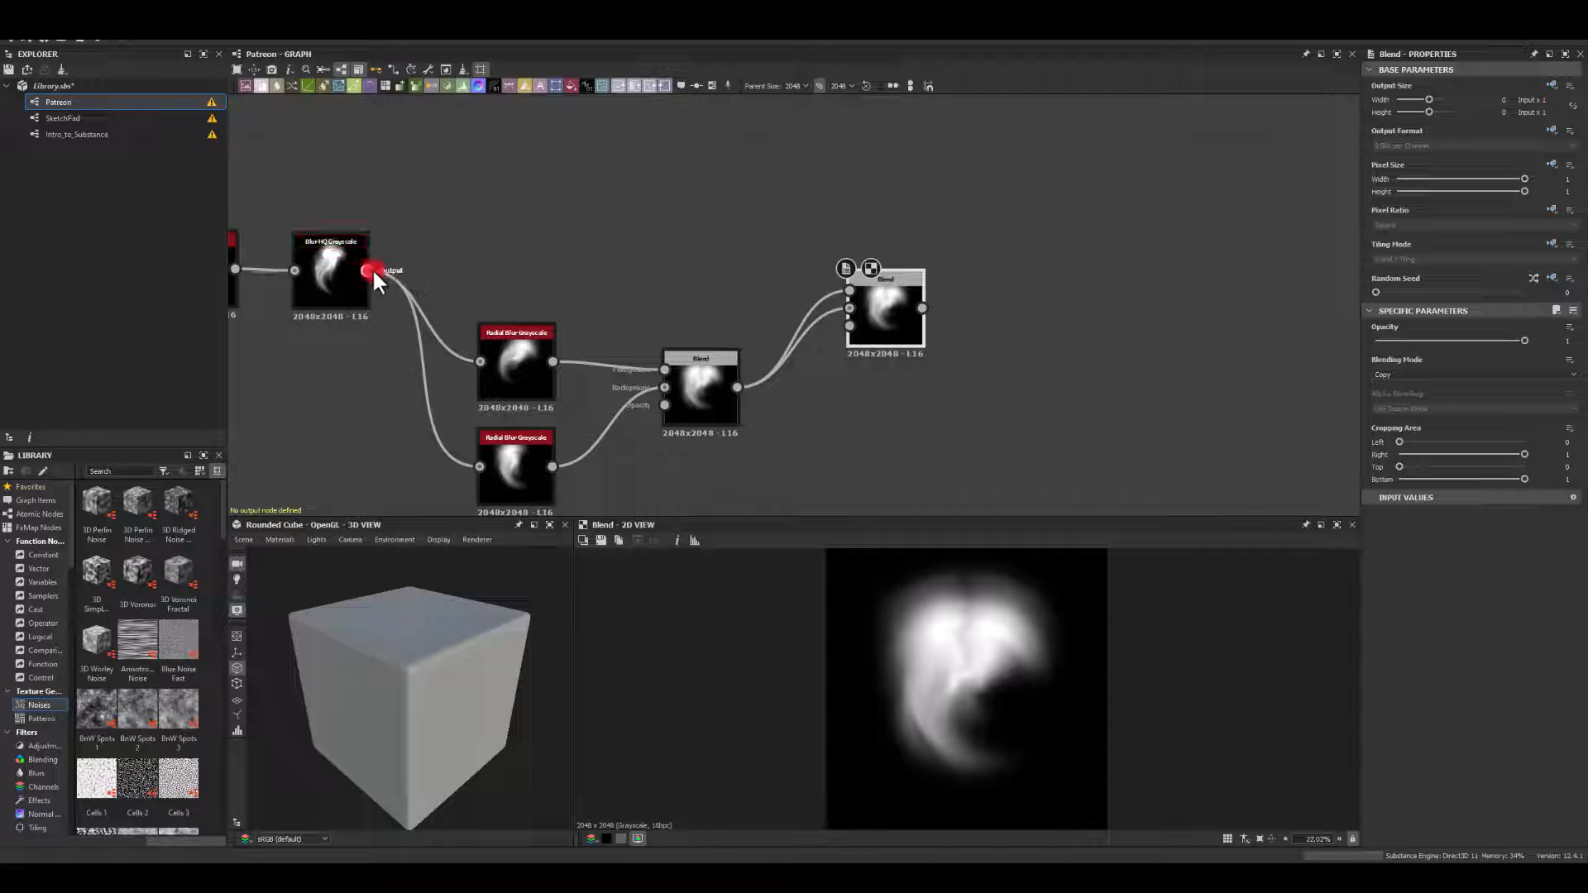
{"action": "left_click_drag", "start_coordinate": [369, 271], "coordinate": [881, 306]}
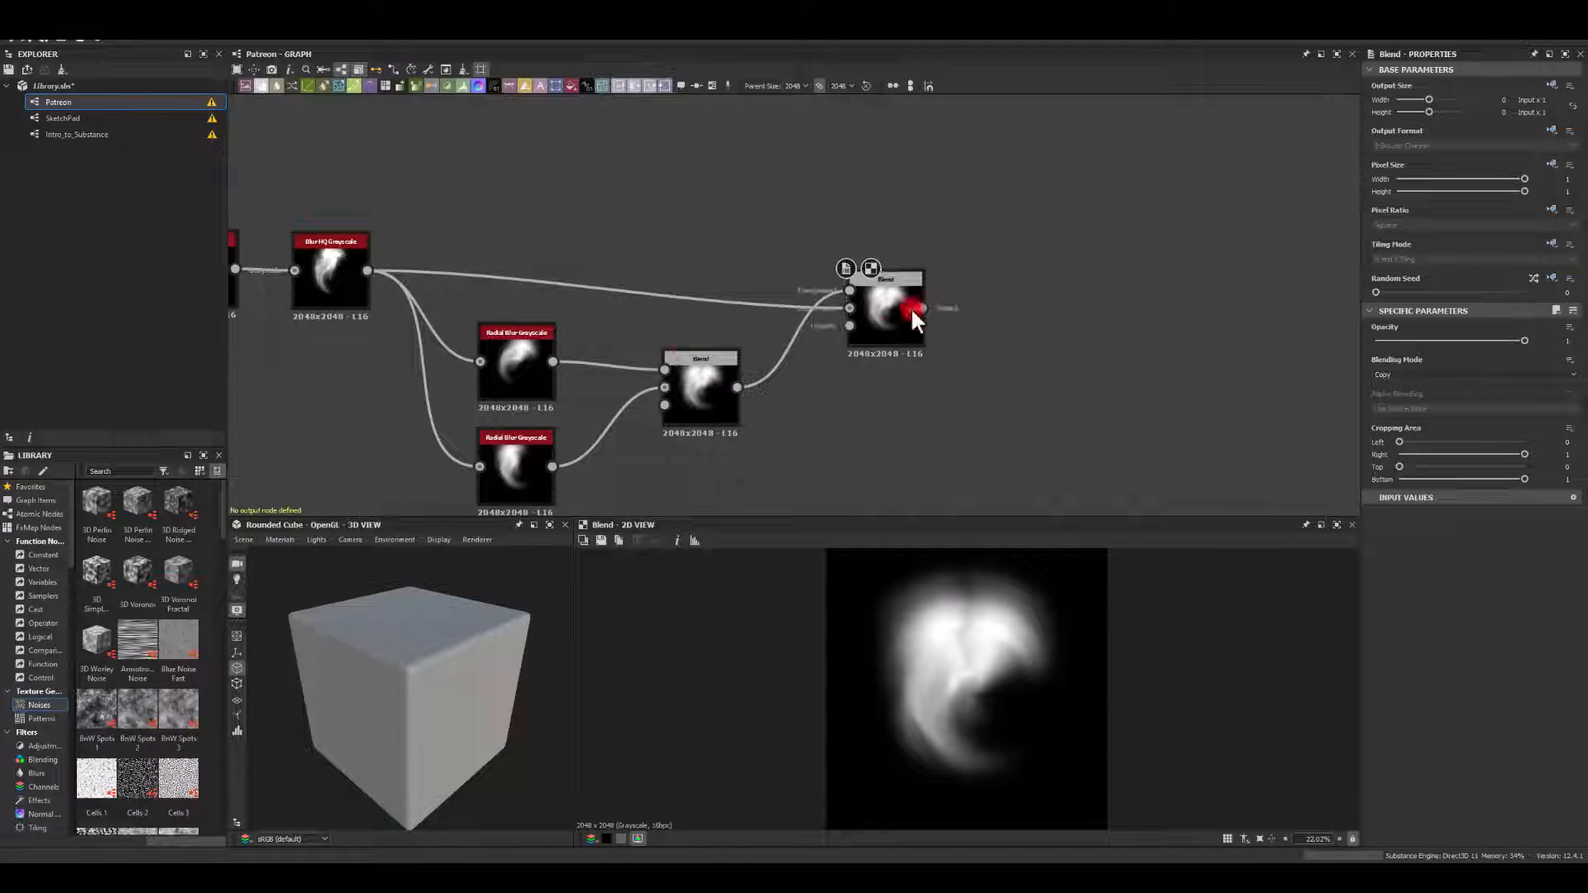
Set the second Blend's Blending Mode to Max (Lighten) and its Opacity to 0.3.
{"action": "left_click", "coordinate": [884, 303]}
{"action": "left_click", "coordinate": [1414, 375]}
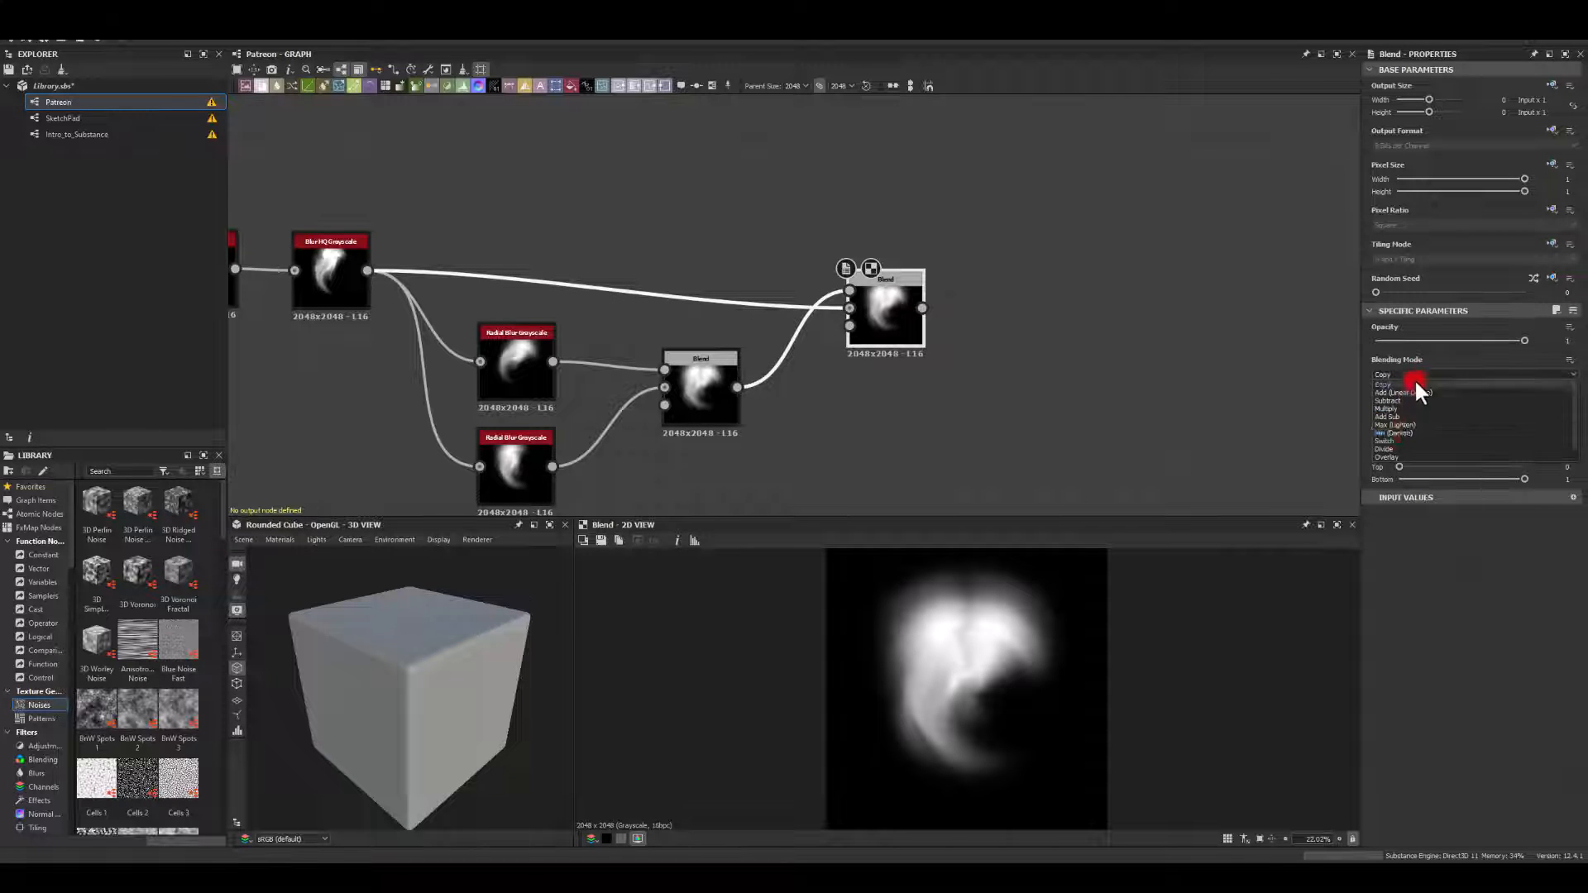
{"action": "left_click", "coordinate": [1393, 424]}
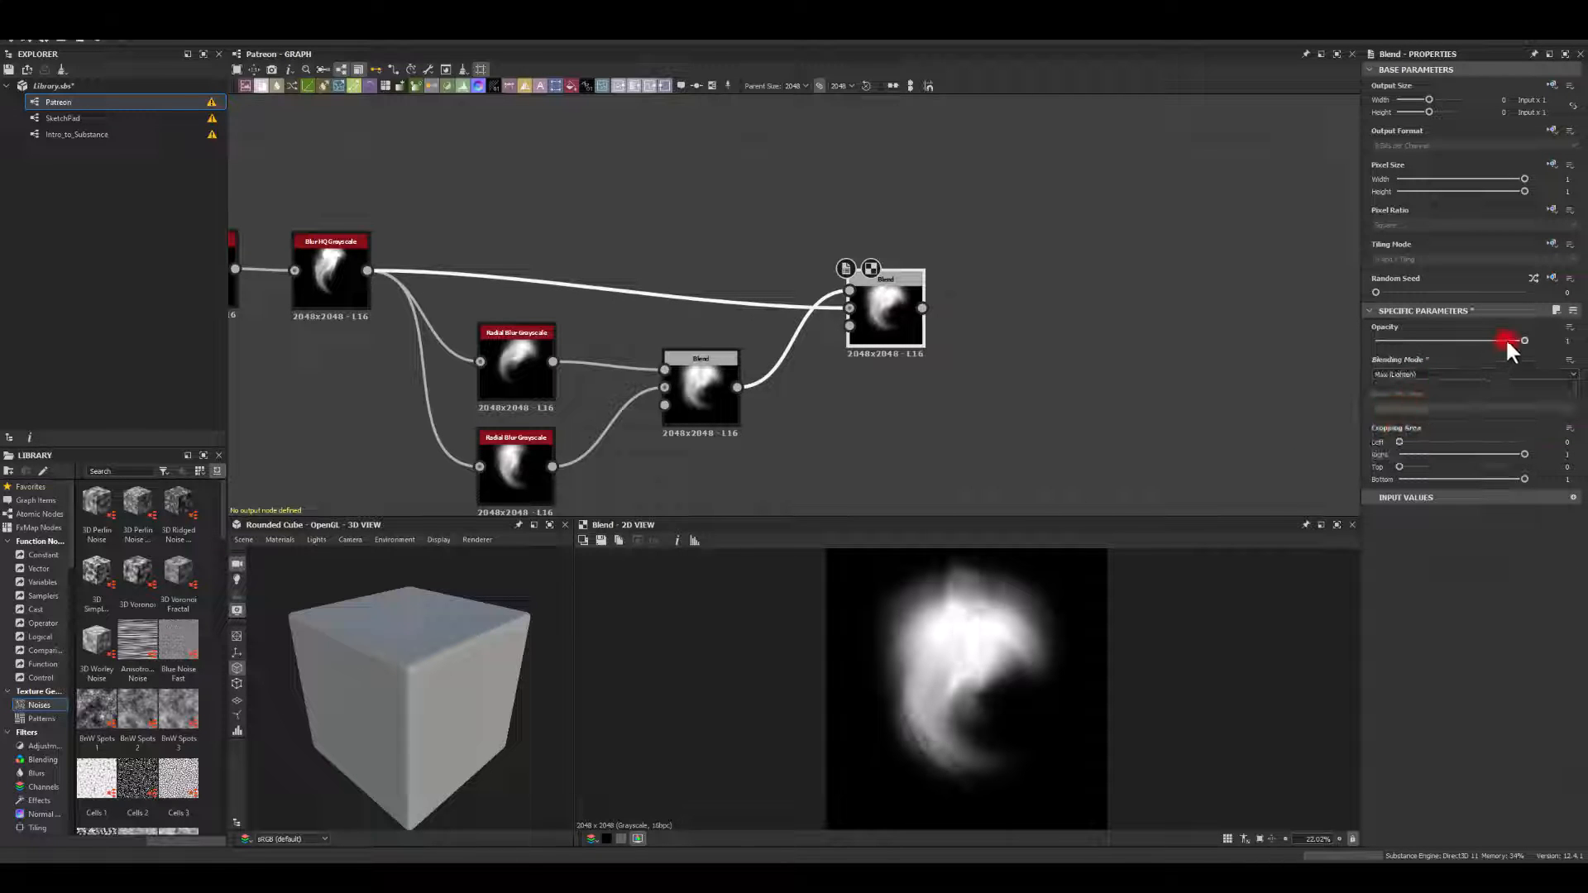
{"action": "mouse_move", "coordinate": [1505, 339]}
{"action": "left_mouse_down"}
{"action": "mouse_move", "coordinate": [1307, 337]}
{"action": "mouse_move", "coordinate": [1421, 324]}
{"action": "left_mouse_up"}
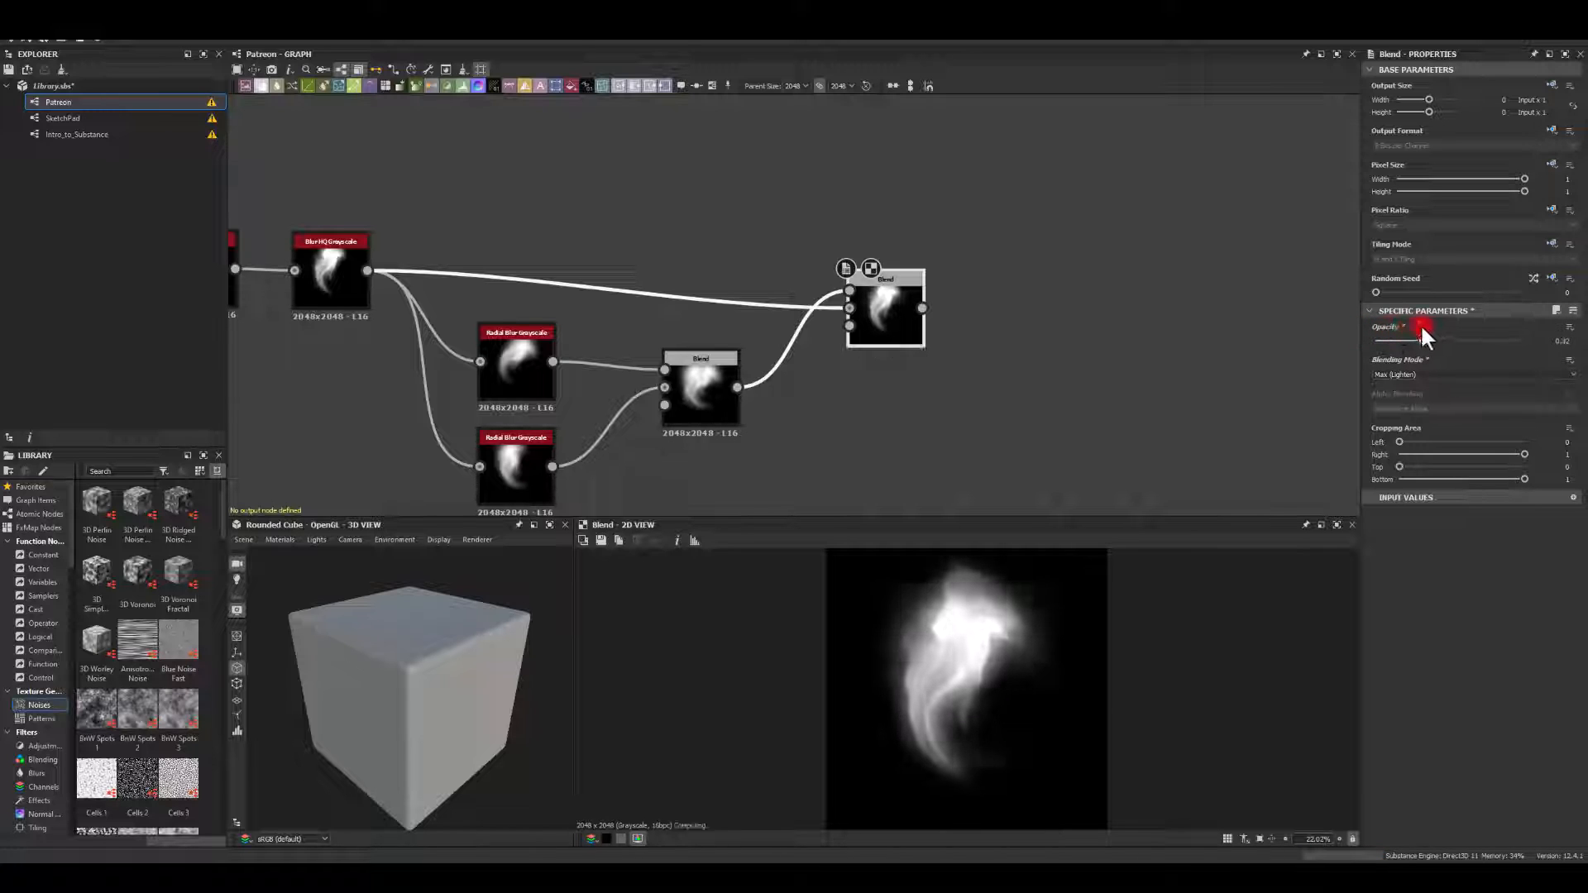
{"action": "left_click", "coordinate": [1561, 347]}
{"action": "left_click", "coordinate": [1578, 344]}
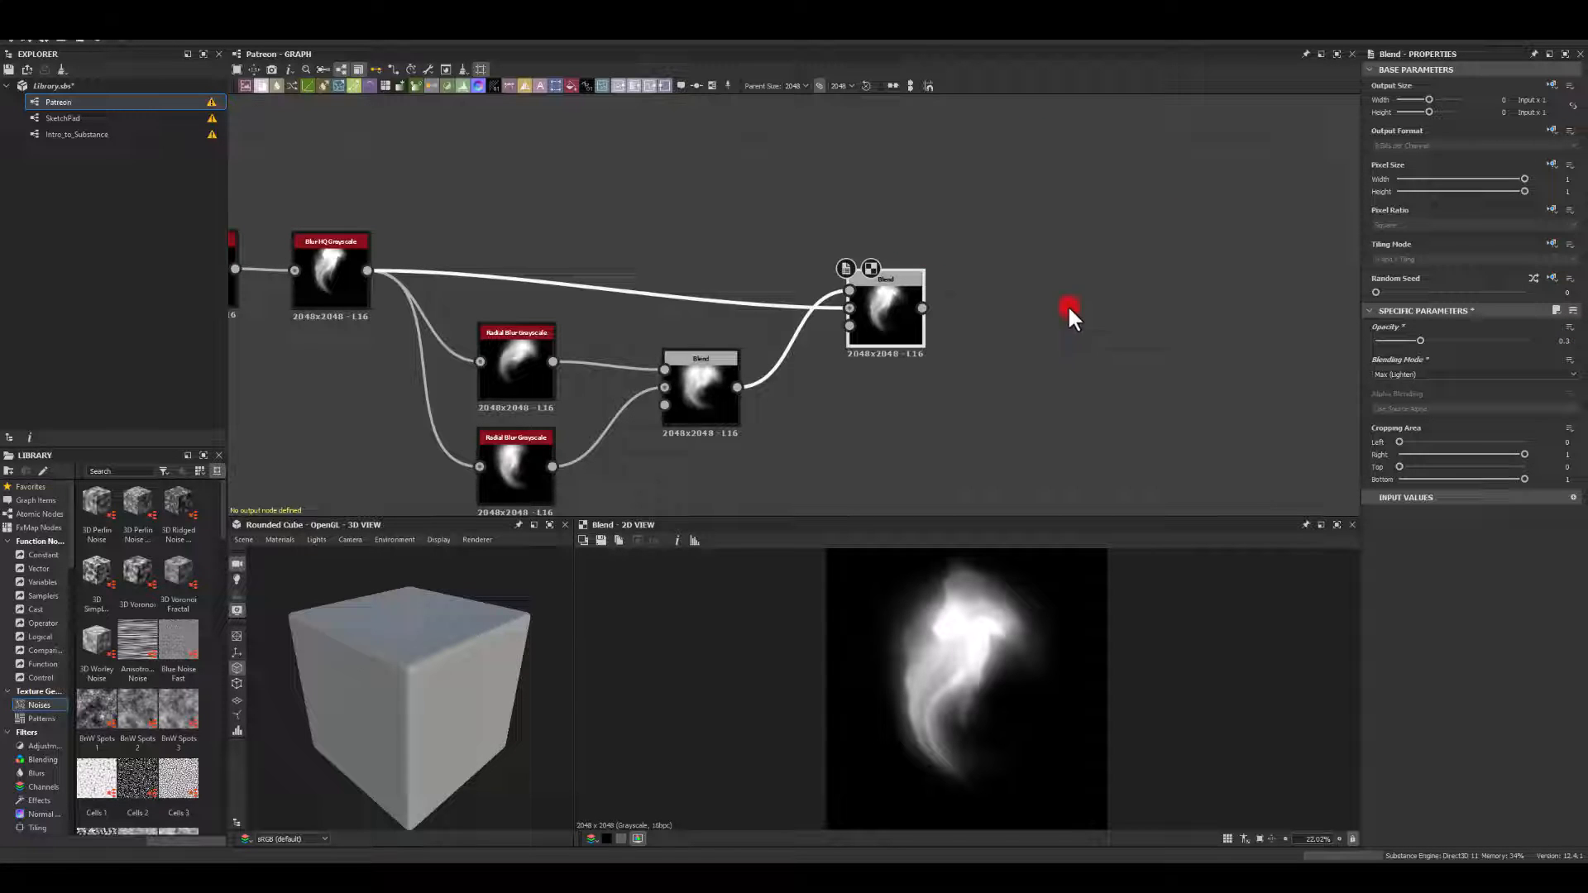
Add a Multi Directional Warp Grayscale node from the second Blend's output and place it slightly lower.
{"action": "middle_click_drag", "start_coordinate": [955, 348], "coordinate": [782, 275]}
{"action": "left_click_drag", "start_coordinate": [748, 236], "coordinate": [975, 290]}
{"action": "type", "text": "warp"}
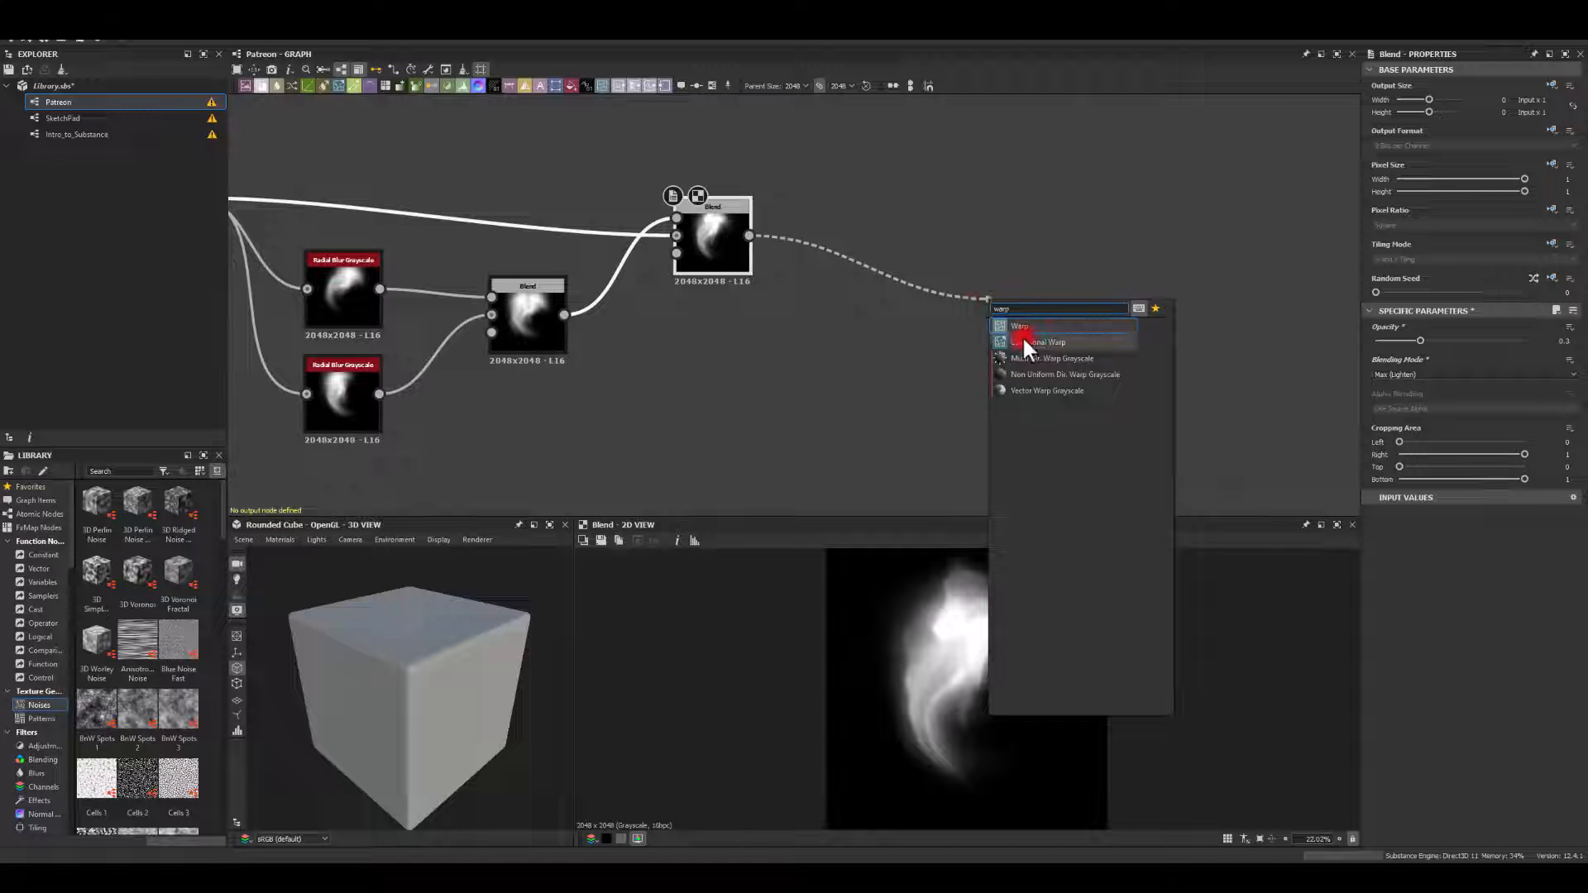
{"action": "left_click", "coordinate": [1010, 357]}
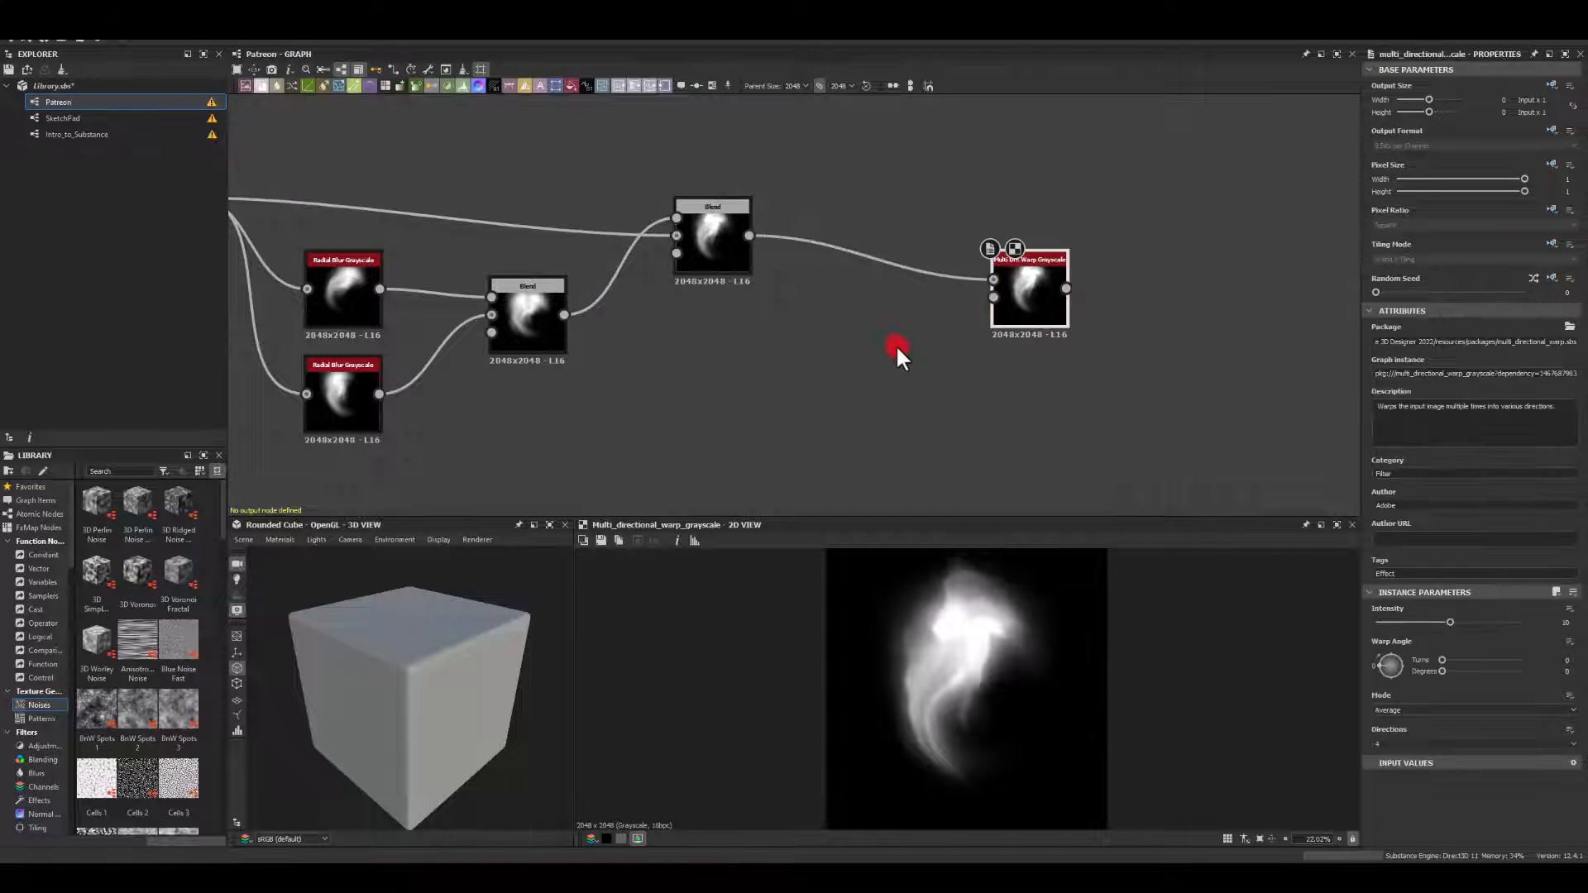
{"action": "left_click_drag", "start_coordinate": [1020, 289], "coordinate": [968, 341]}
Connect the Perlin Noise output to the new Multi Directional Warp's Intensity Input.
{"action": "middle_click_drag", "start_coordinate": [439, 403], "coordinate": [647, 336]}
{"action": "scroll", "coordinate": [648, 336], "scroll_direction": "down", "scroll_amount": 2}
{"action": "middle_click_drag", "start_coordinate": [396, 348], "coordinate": [666, 345]}
{"action": "left_click_drag", "start_coordinate": [414, 256], "coordinate": [1239, 315]}
{"action": "scroll", "coordinate": [888, 394], "scroll_direction": "up", "scroll_amount": 5}
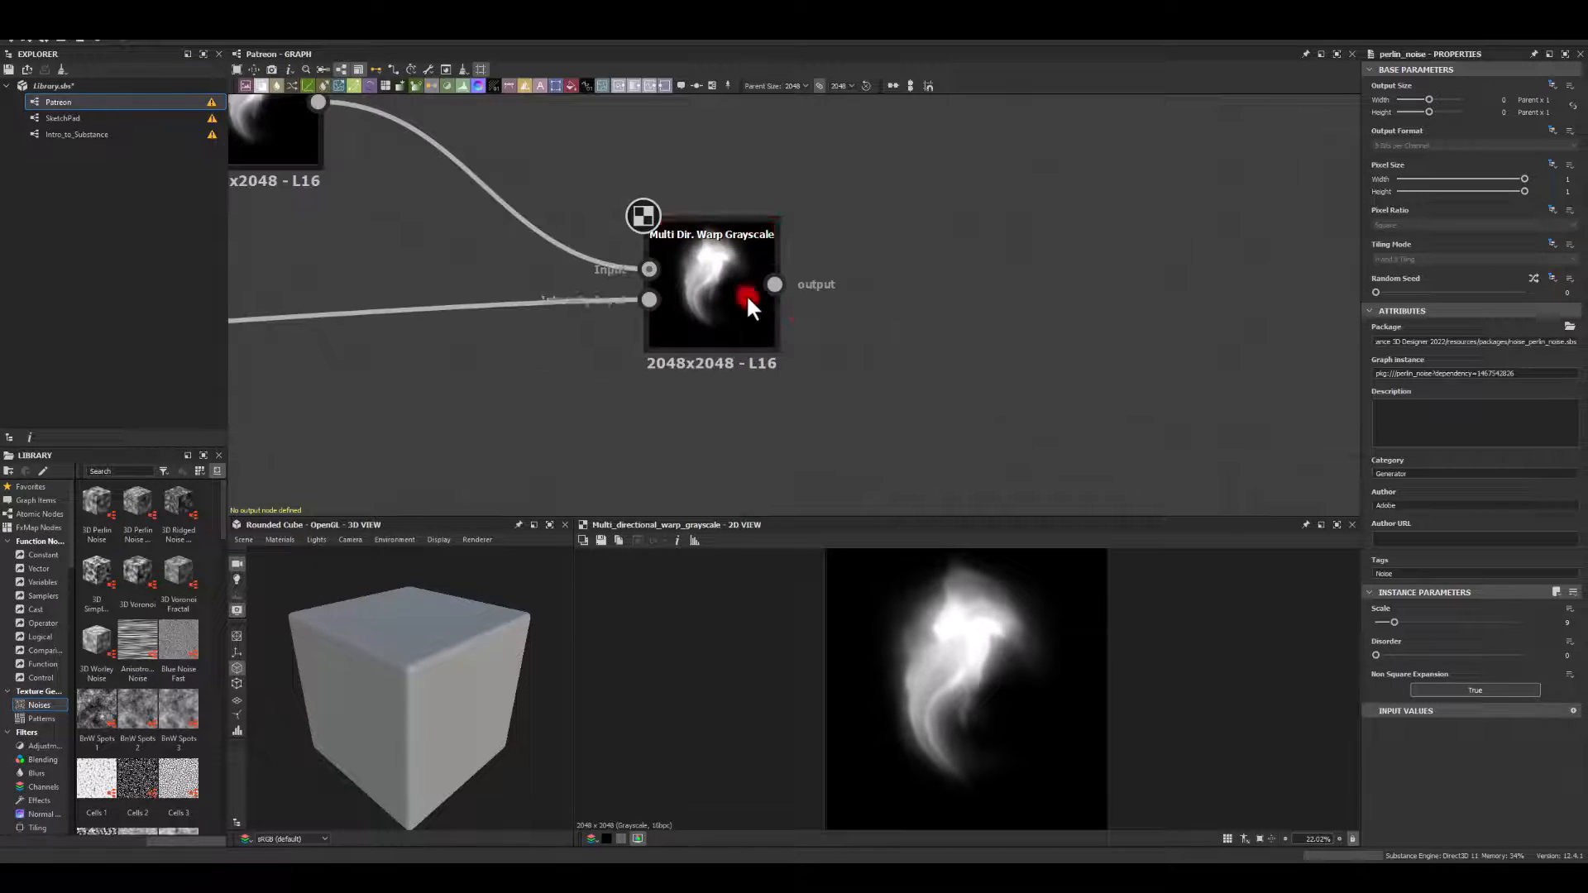
Raise the new Multi Directional Warp's Intensity to 50 and fine-tune it down to about 44.81.
{"action": "middle_click_drag", "start_coordinate": [846, 370], "coordinate": [1043, 366]}
{"action": "scroll", "coordinate": [1044, 367], "scroll_direction": "up", "scroll_amount": 2}
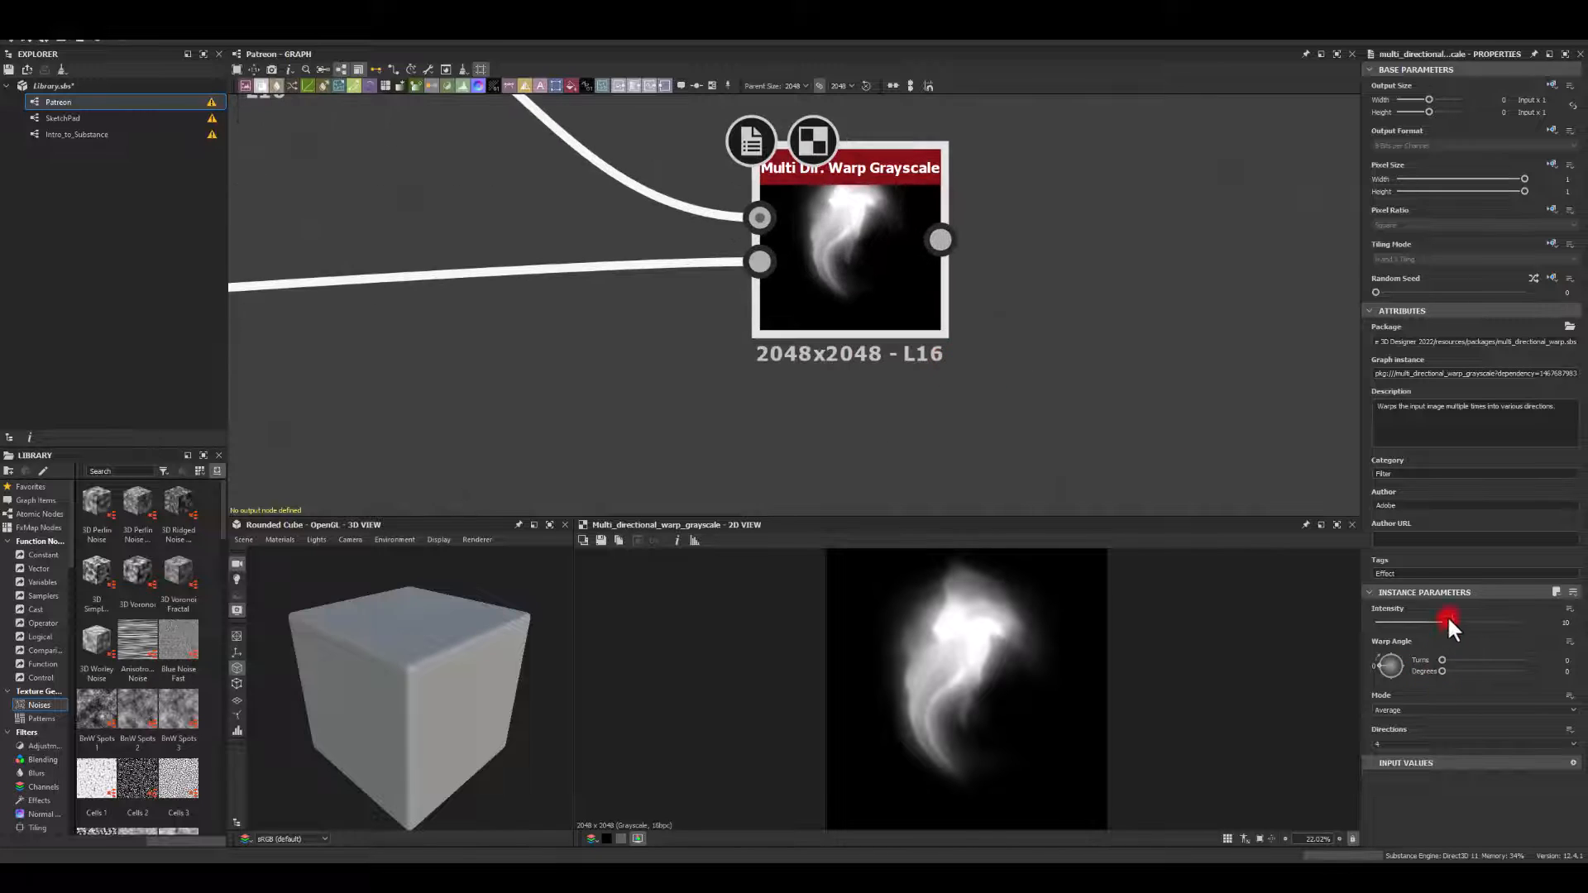
{"action": "left_click_drag", "start_coordinate": [1448, 618], "coordinate": [1558, 625]}
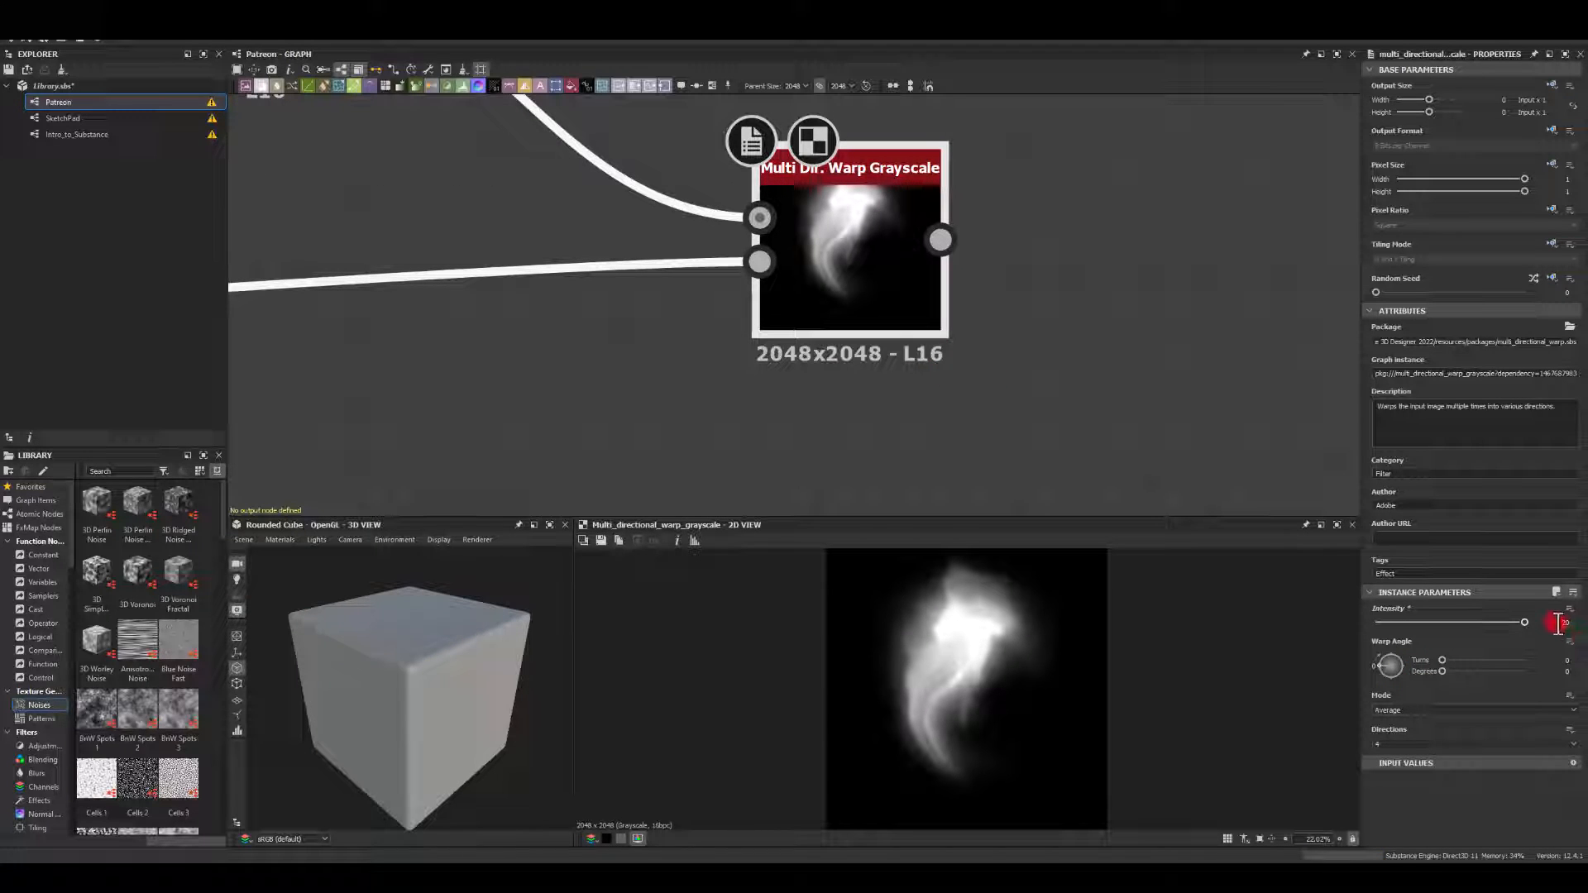
{"action": "double_click", "coordinate": [1559, 622]}
{"action": "type", "text": "50"}
{"action": "key", "text": "Return"}
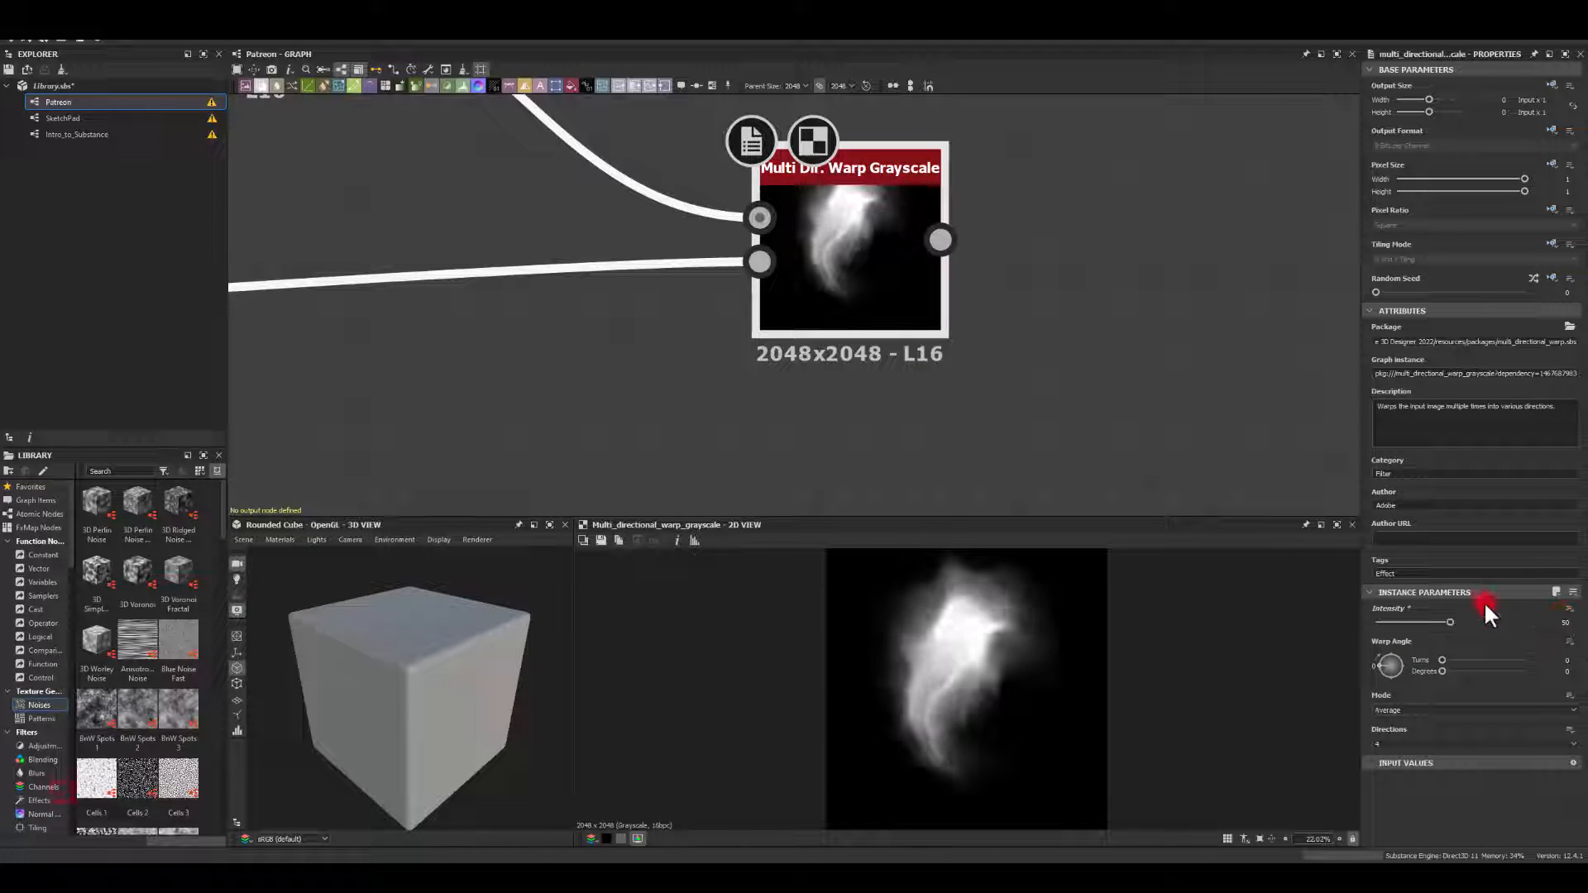
{"action": "mouse_move", "coordinate": [1449, 622]}
{"action": "left_mouse_down"}
{"action": "mouse_move", "coordinate": [1372, 627]}
{"action": "mouse_move", "coordinate": [1439, 627]}
{"action": "left_mouse_up"}
{"action": "scroll", "coordinate": [1062, 356], "scroll_direction": "up", "scroll_amount": 1}
{"action": "middle_click_drag", "start_coordinate": [1062, 355], "coordinate": [808, 484]}
{"action": "scroll", "coordinate": [781, 381], "scroll_direction": "down", "scroll_amount": 2}
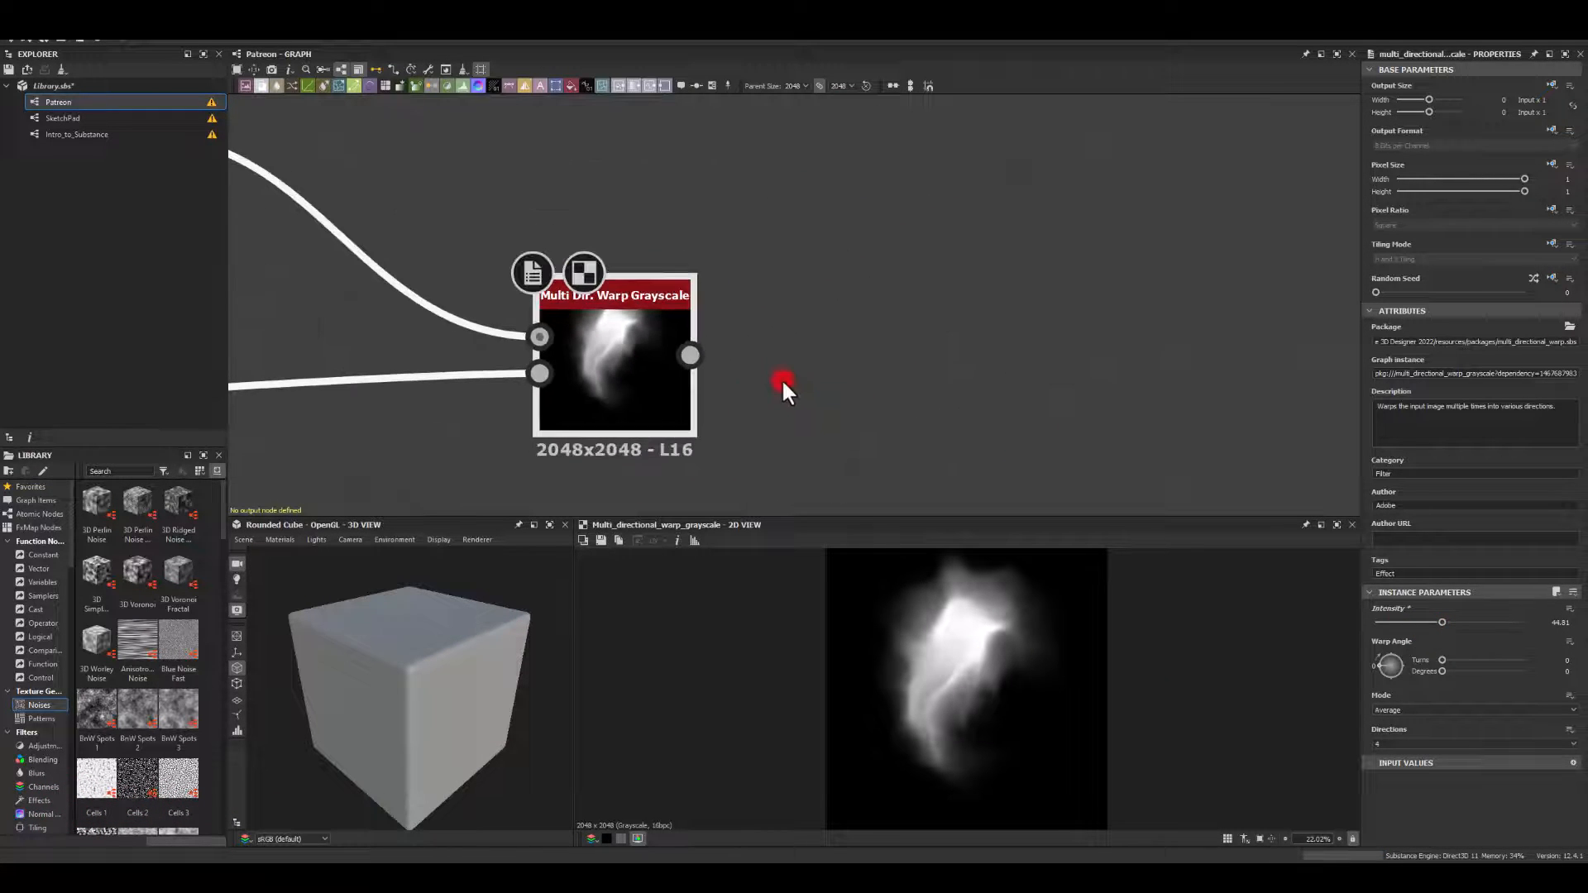
{"action": "middle_click_drag", "start_coordinate": [782, 379], "coordinate": [621, 377]}
{"action": "left_click_drag", "start_coordinate": [529, 360], "coordinate": [850, 281]}
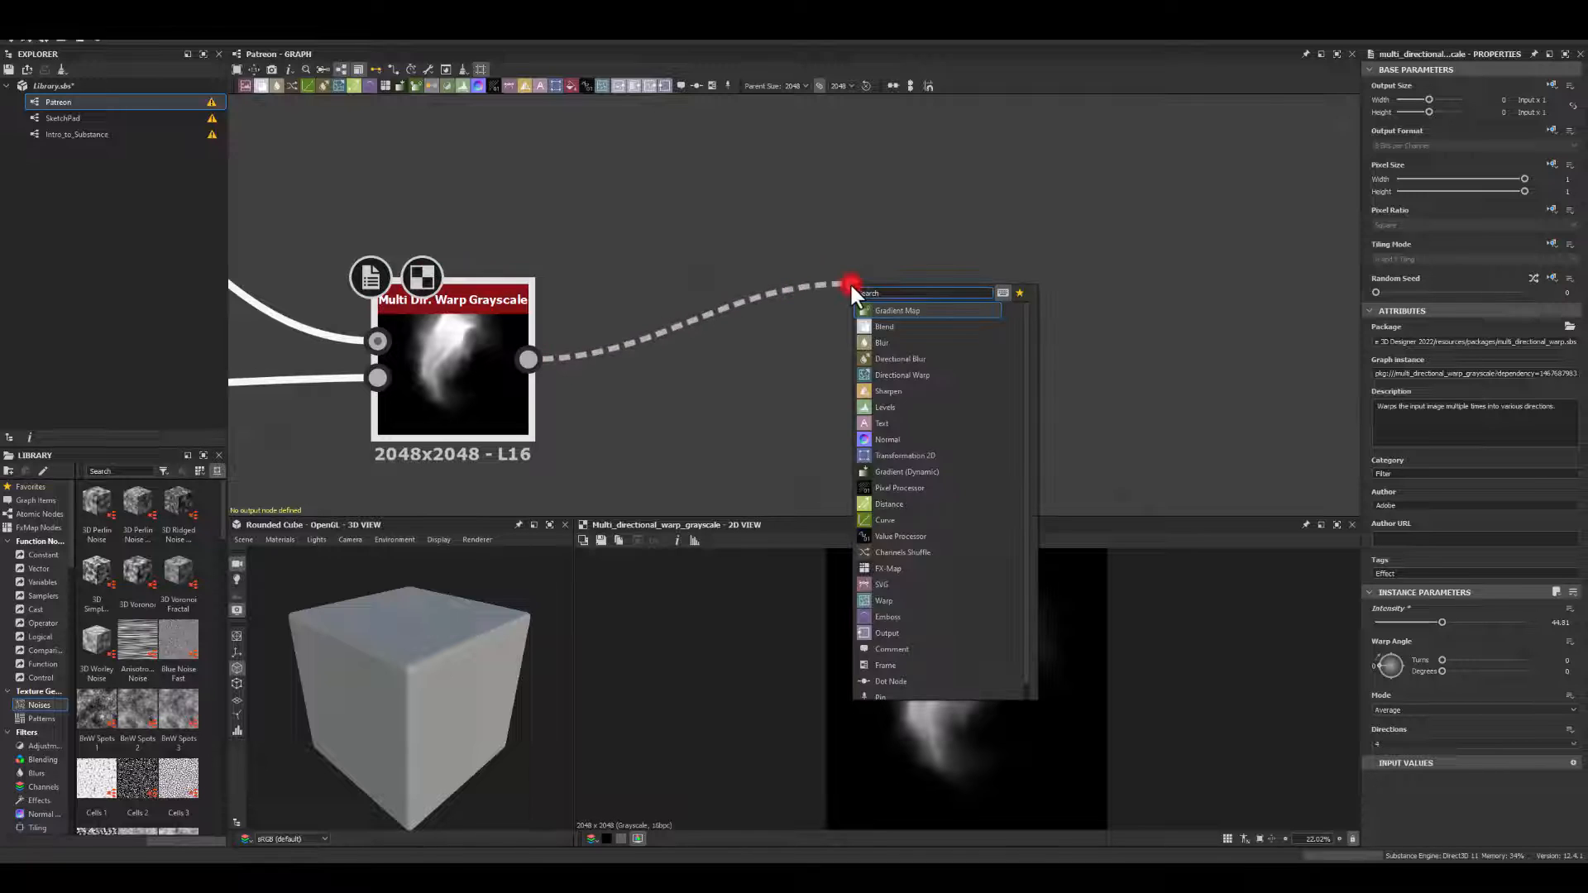
{"action": "key", "text": "Escape"}
{"action": "key", "text": "space"}
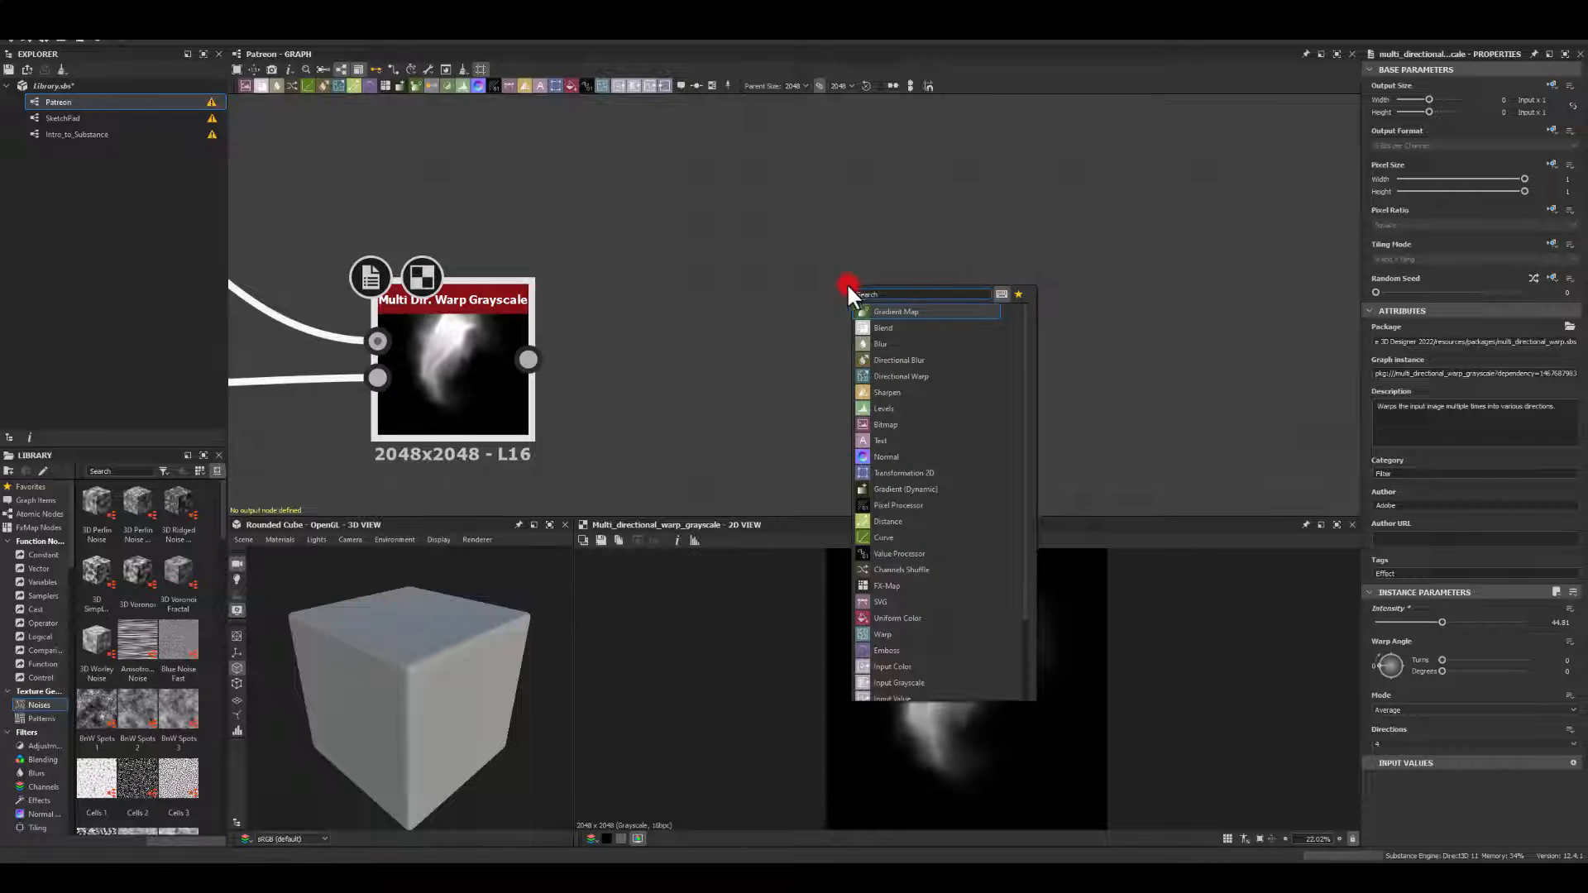
{"action": "left_click", "coordinate": [846, 282]}
Add a Gradient Map node from the last Multi Directional Warp's output.
{"action": "left_click_drag", "start_coordinate": [529, 356], "coordinate": [815, 285]}
{"action": "type", "text": "gra"}
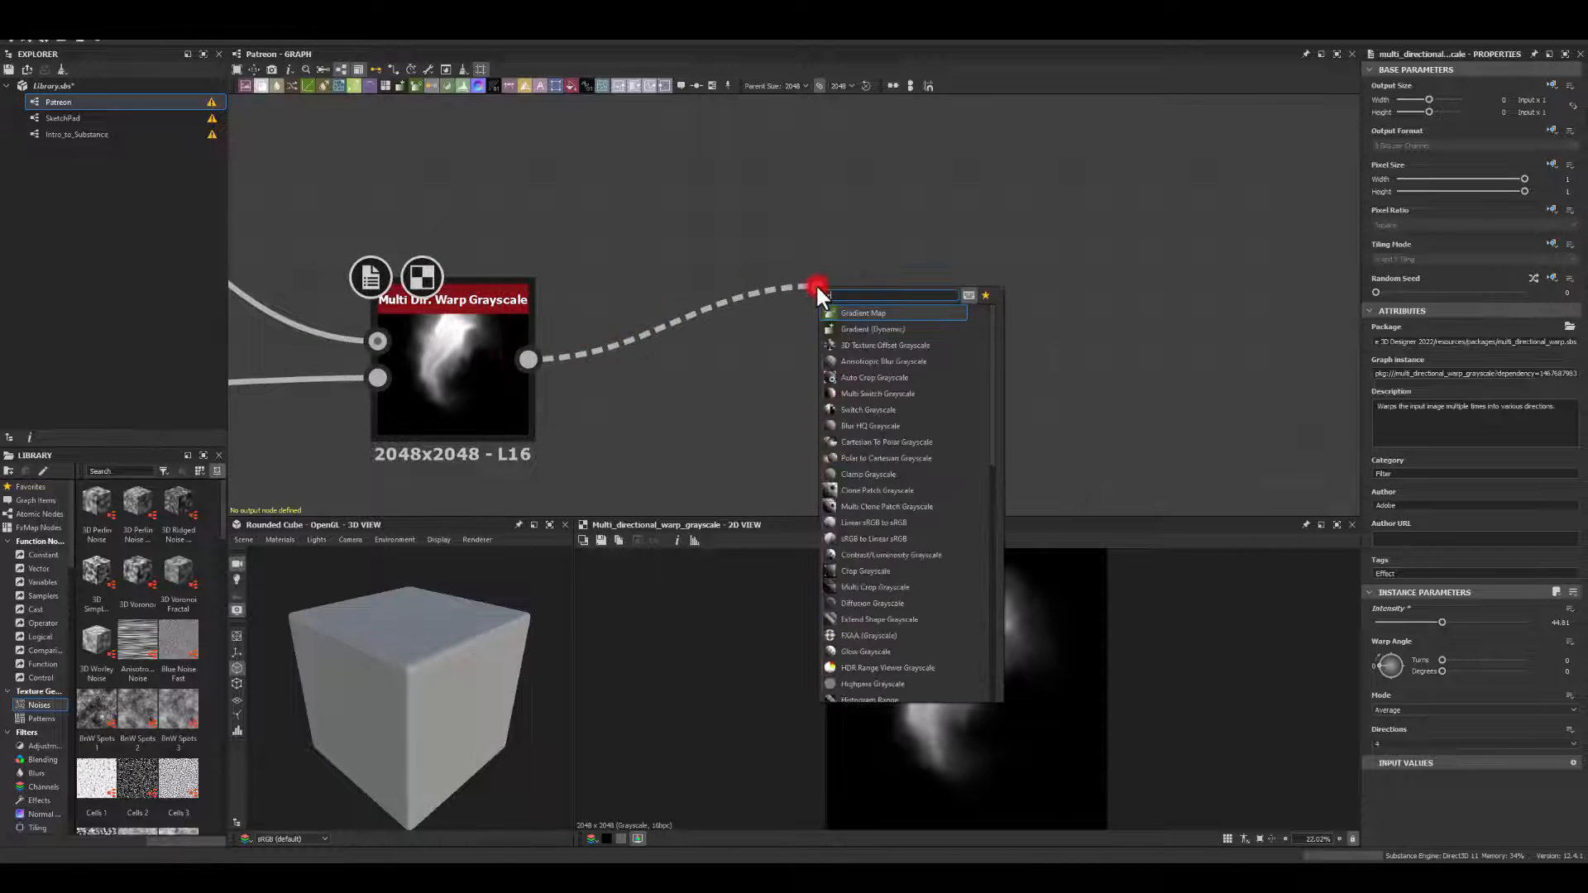
{"action": "key", "text": "Return"}
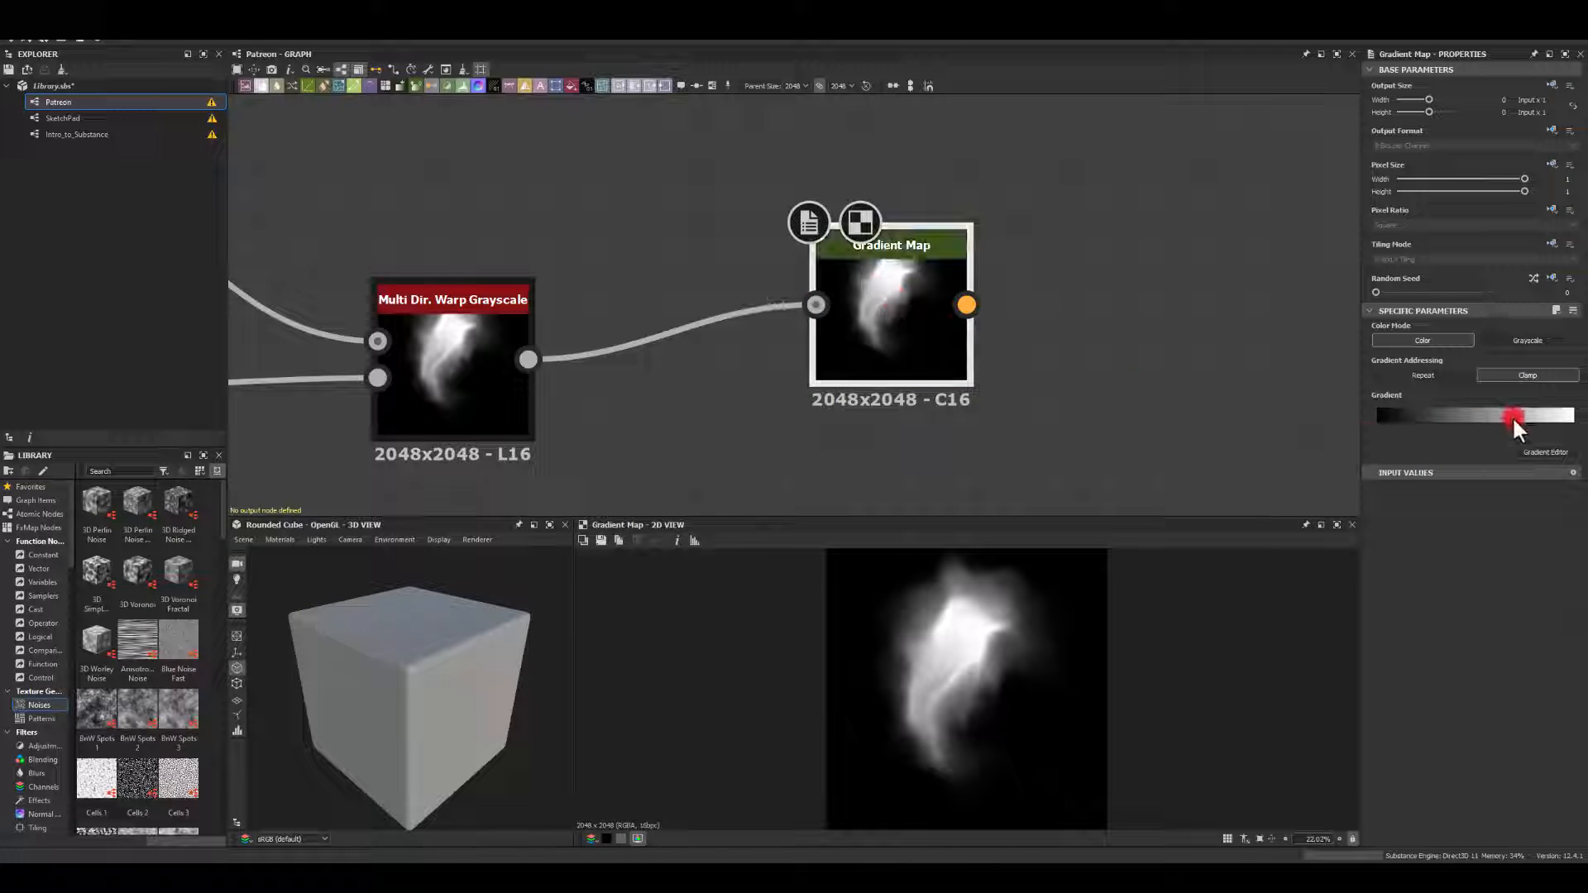
Add a gradient key near the bright end at about position 0.876 and color it yellow-orange in the Gradient Editor.
{"action": "left_click", "coordinate": [1549, 416]}
{"action": "left_click", "coordinate": [1542, 453]}
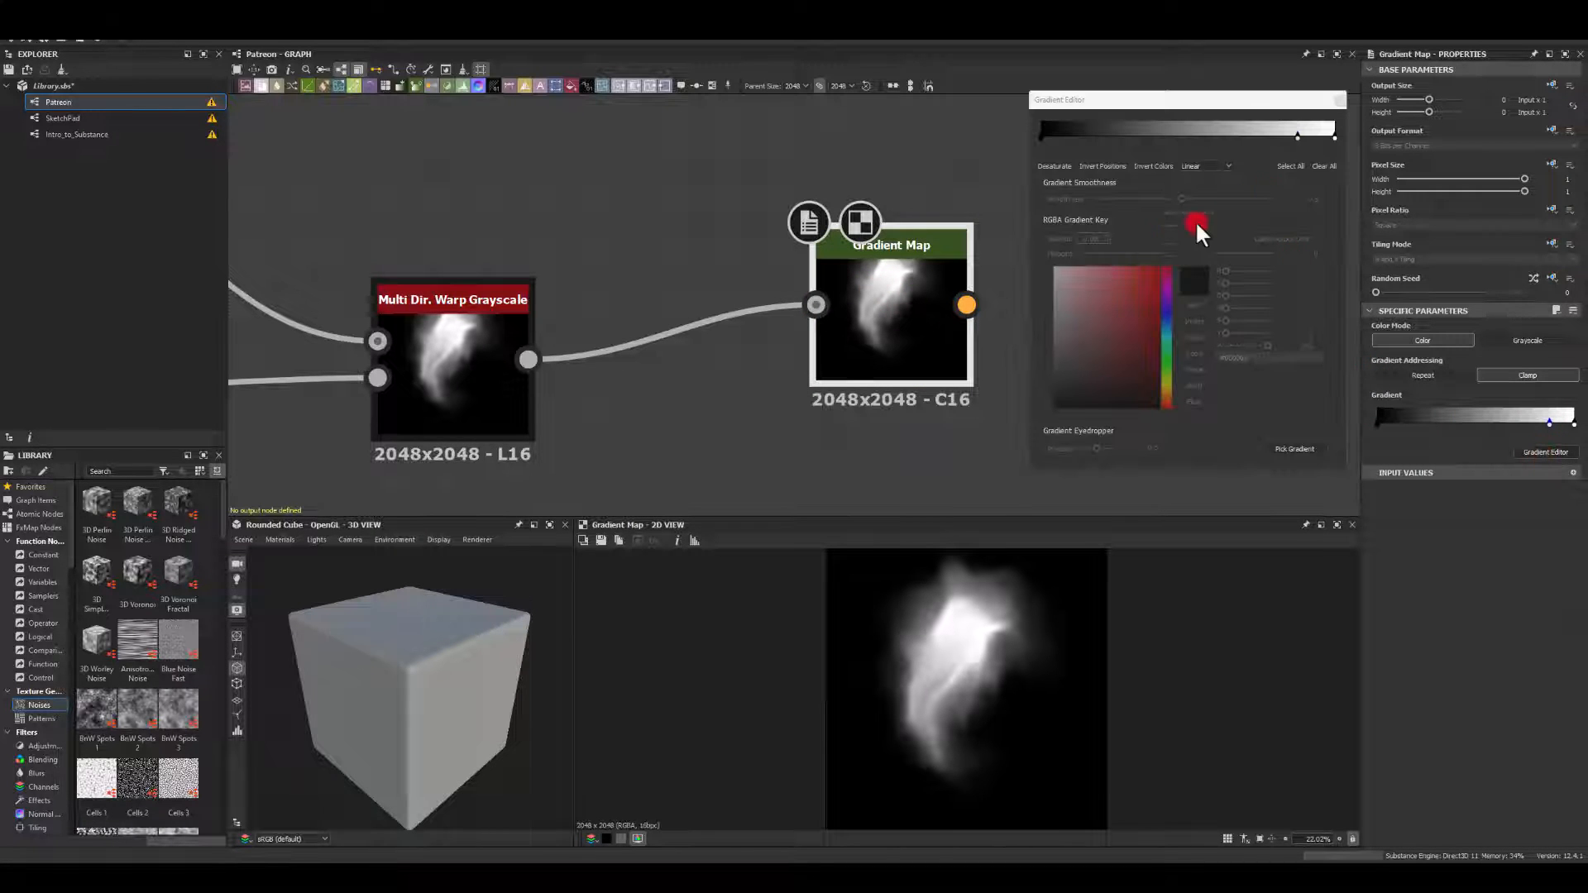
{"action": "left_click", "coordinate": [1300, 134]}
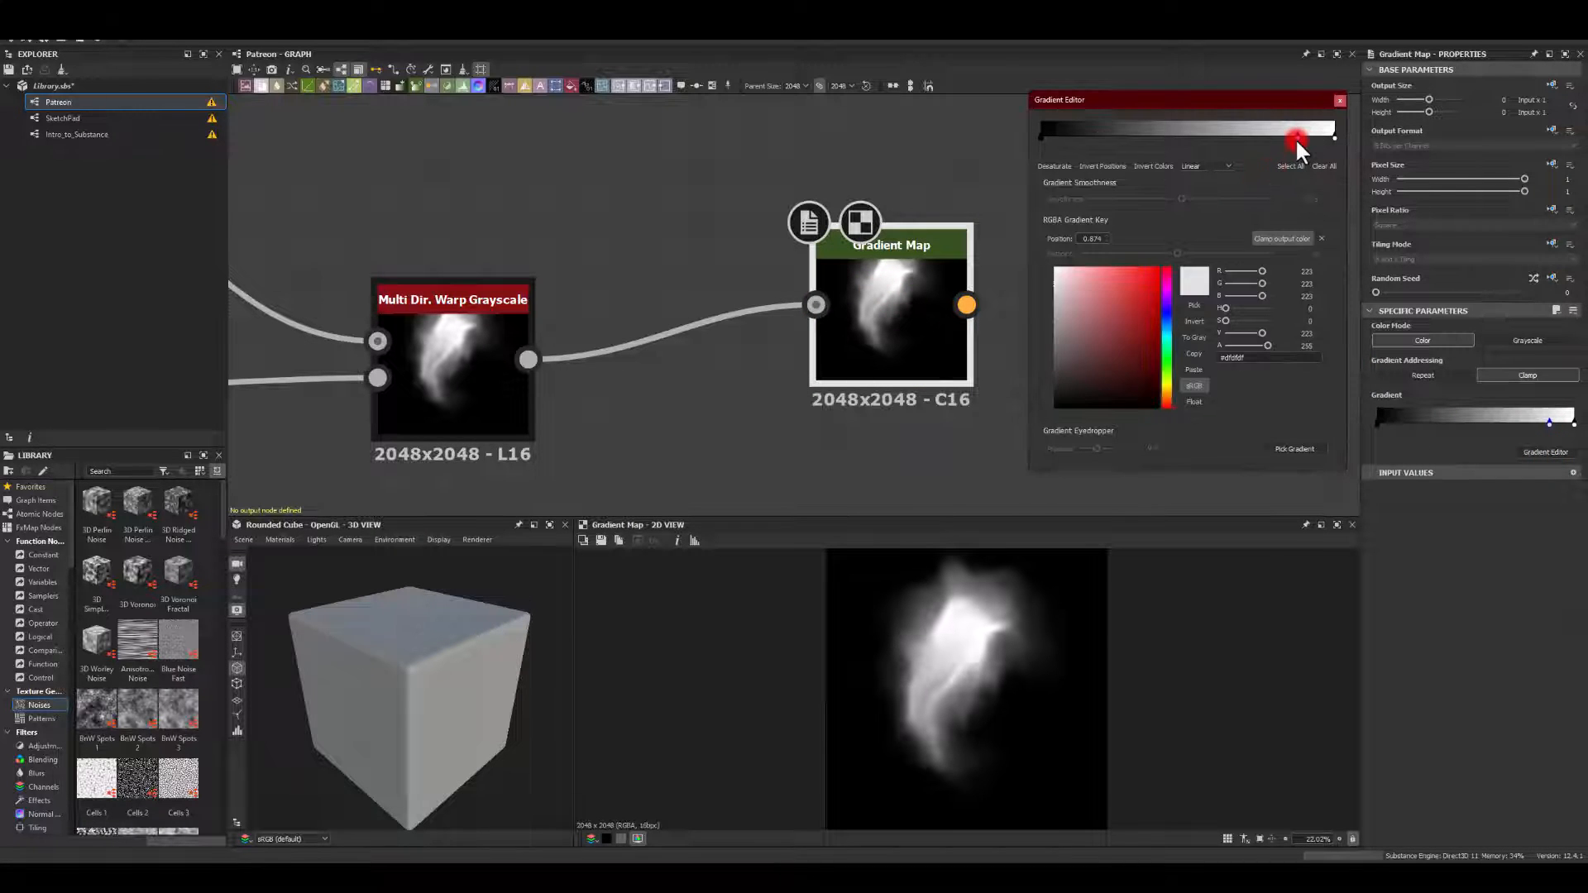
{"action": "left_click", "coordinate": [1168, 396]}
{"action": "left_click_drag", "start_coordinate": [1142, 341], "coordinate": [1230, 228]}
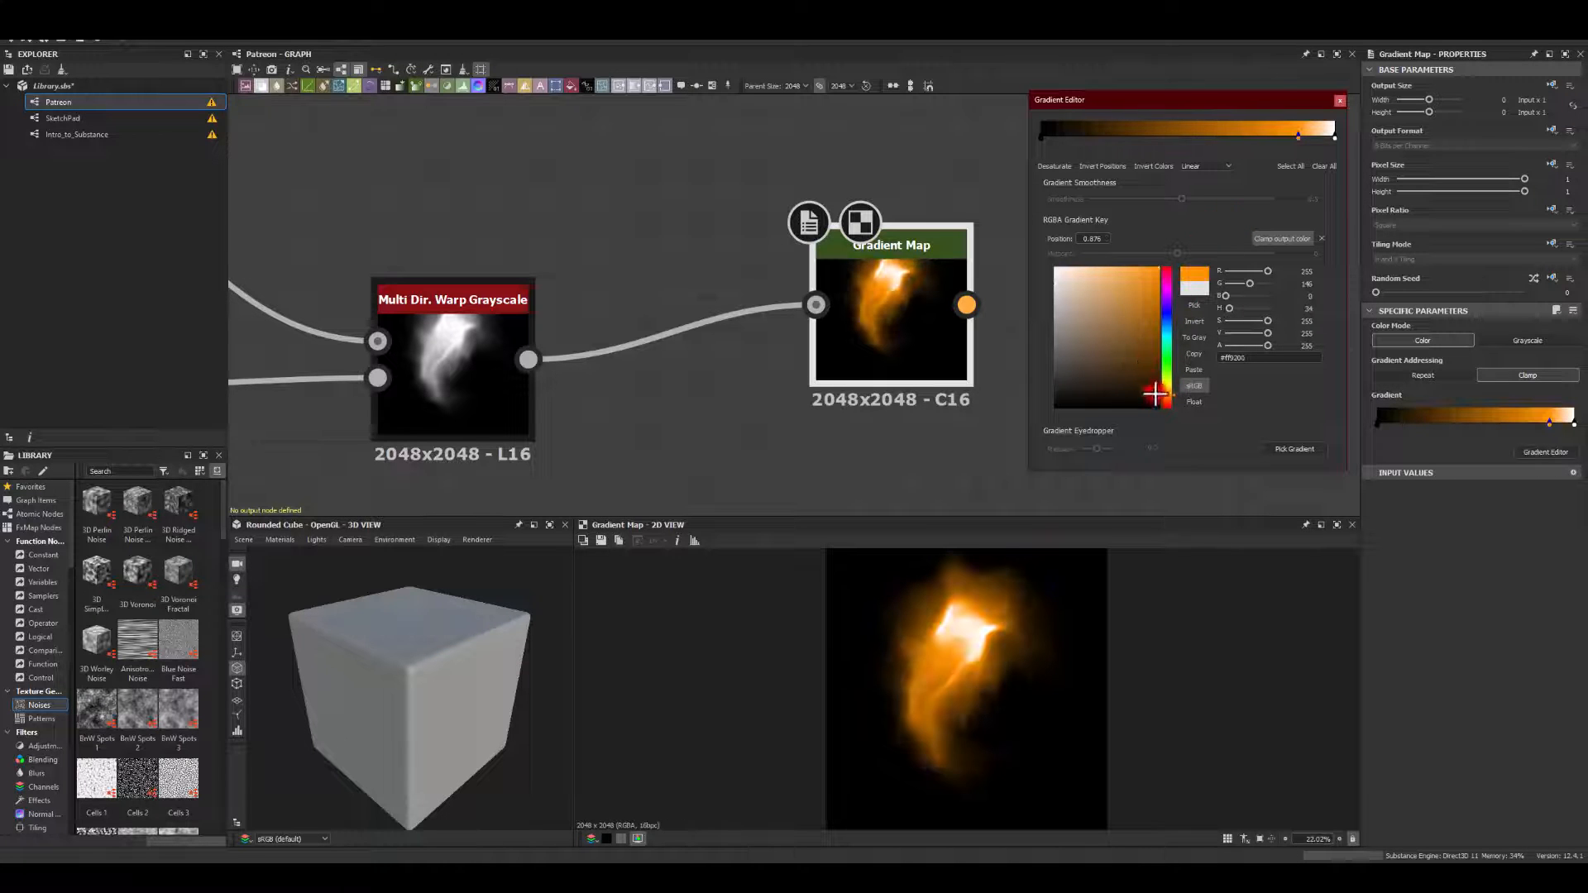
{"action": "left_click_drag", "start_coordinate": [1168, 397], "coordinate": [1167, 402]}
Add an orange-red gradient key between the middle and the bright end and a dark red #4f0000 key at 0.253, and close the editor.
{"action": "left_click", "coordinate": [1219, 128]}
{"action": "left_click", "coordinate": [1114, 129]}
{"action": "left_click_drag", "start_coordinate": [1121, 311], "coordinate": [1233, 201]}
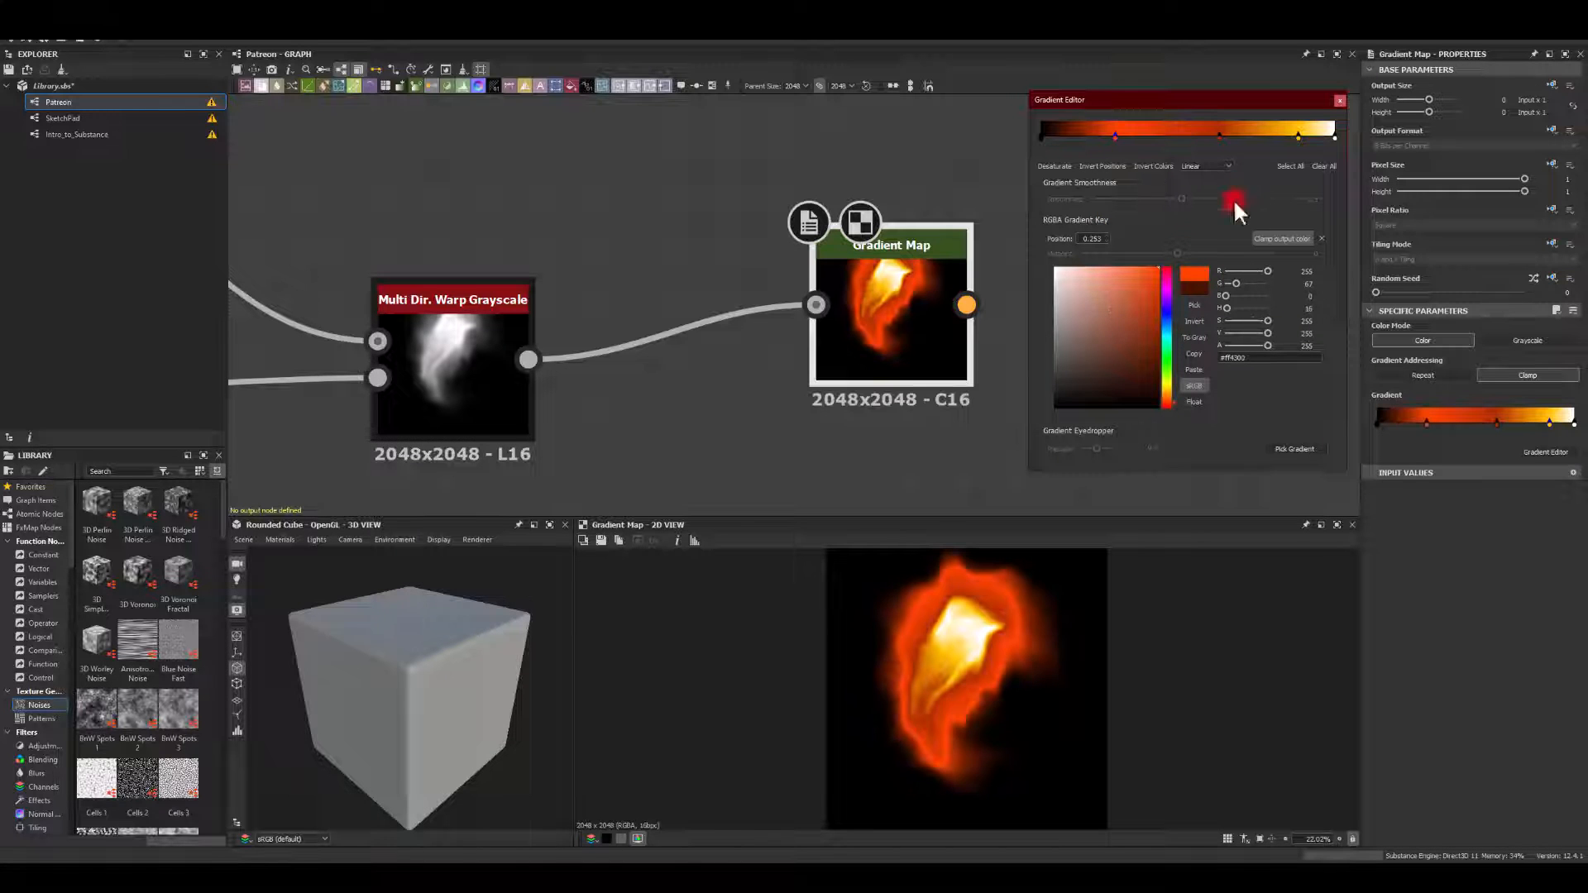
{"action": "left_click_drag", "start_coordinate": [1167, 379], "coordinate": [1168, 412]}
{"action": "left_click", "coordinate": [1157, 361]}
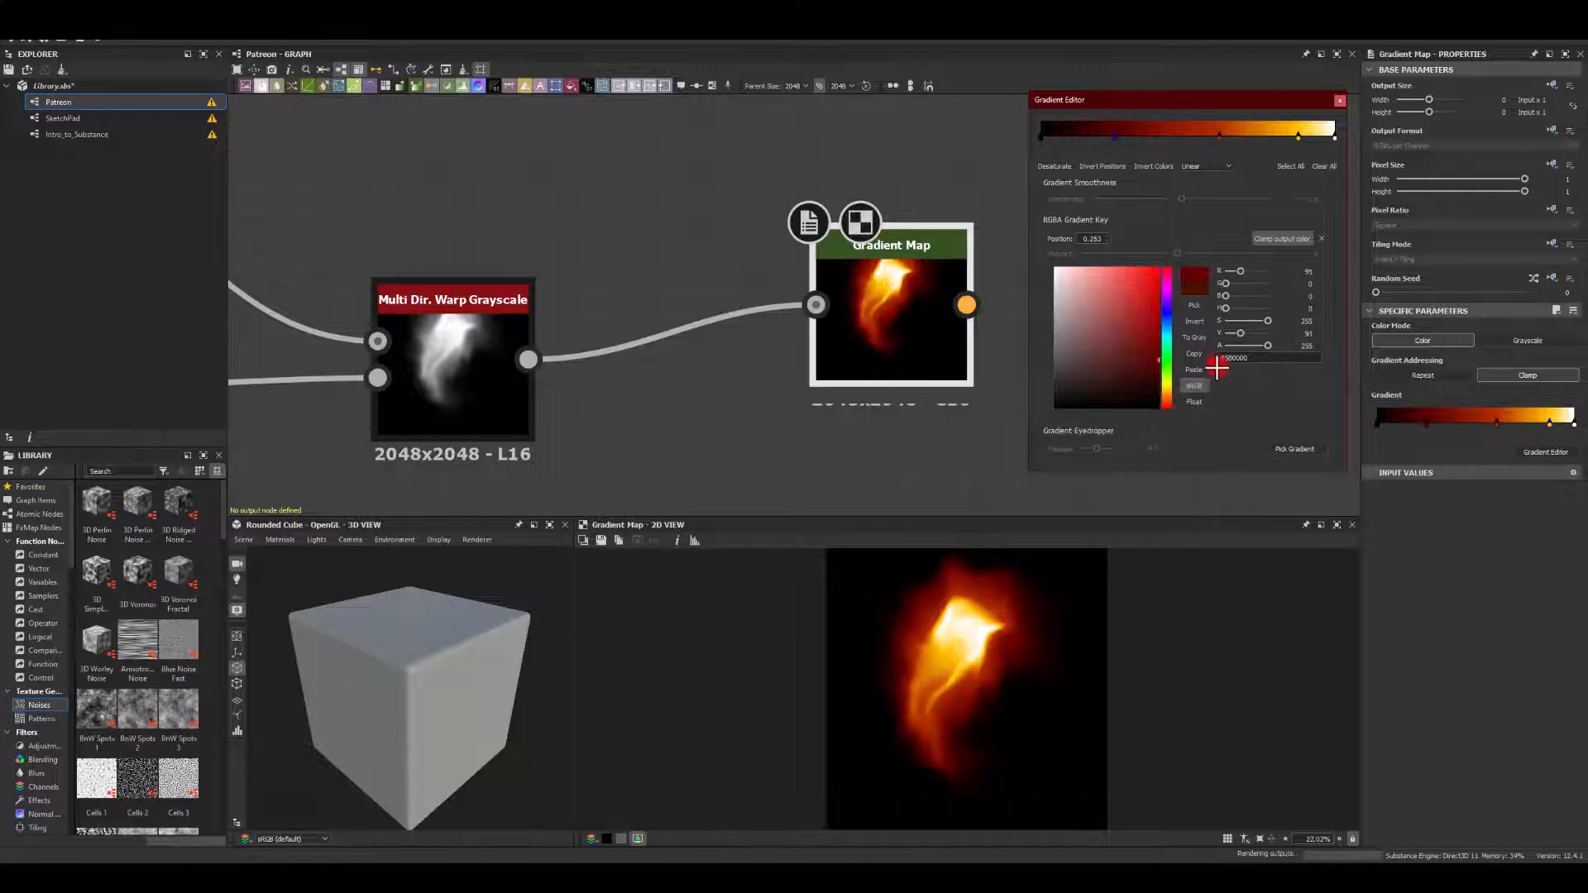
{"action": "mouse_move", "coordinate": [1211, 354]}
{"action": "left_mouse_down"}
{"action": "mouse_move", "coordinate": [1217, 390]}
{"action": "mouse_move", "coordinate": [1221, 365]}
{"action": "left_mouse_up"}
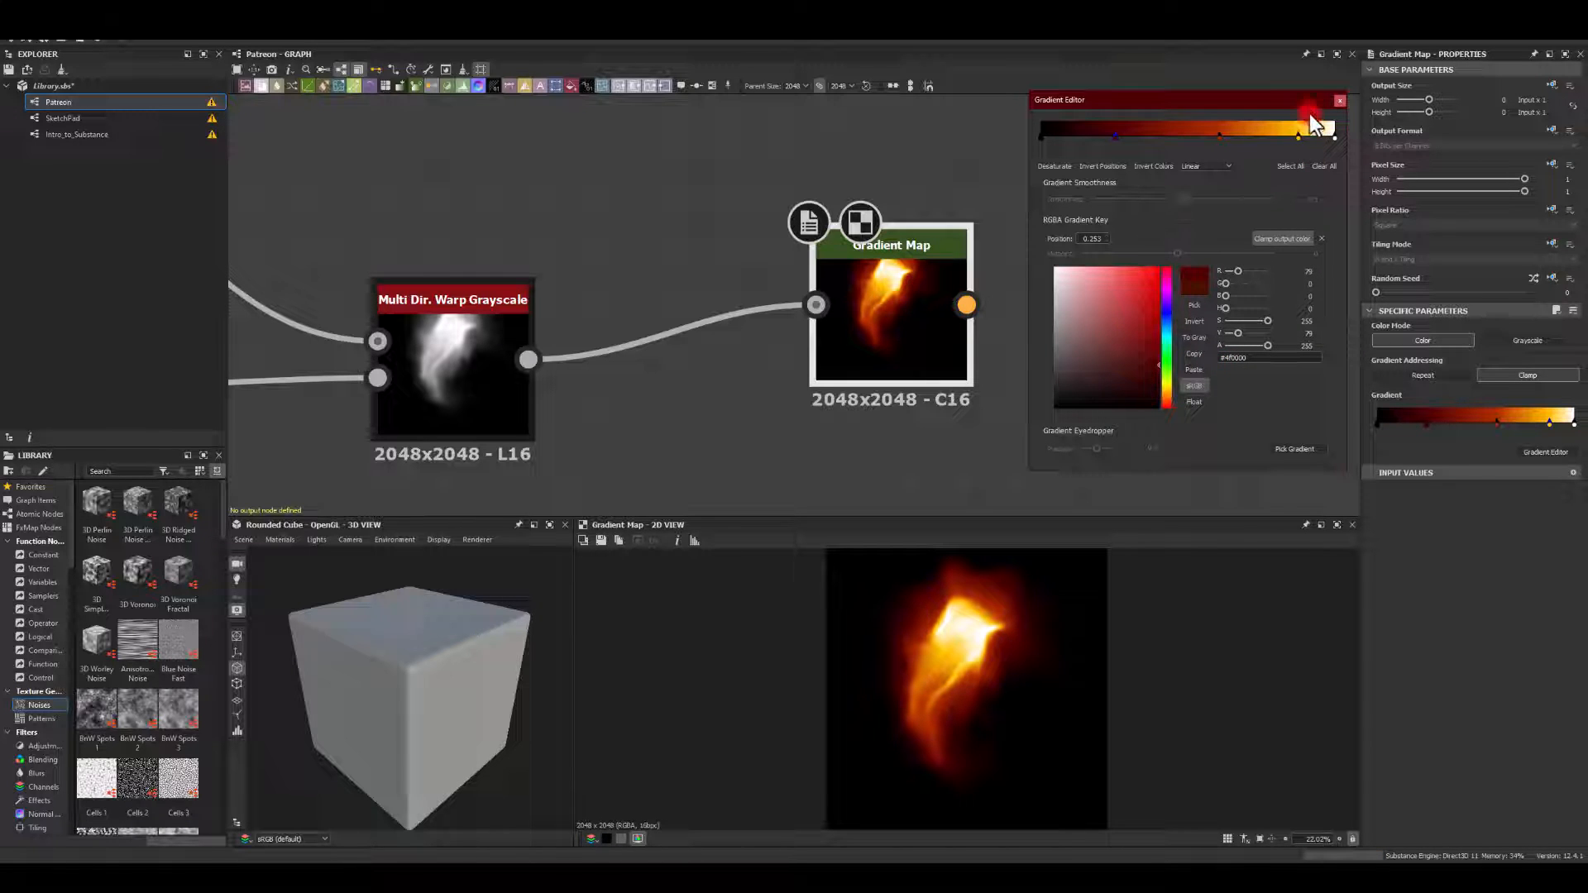
{"action": "left_click", "coordinate": [1339, 100]}
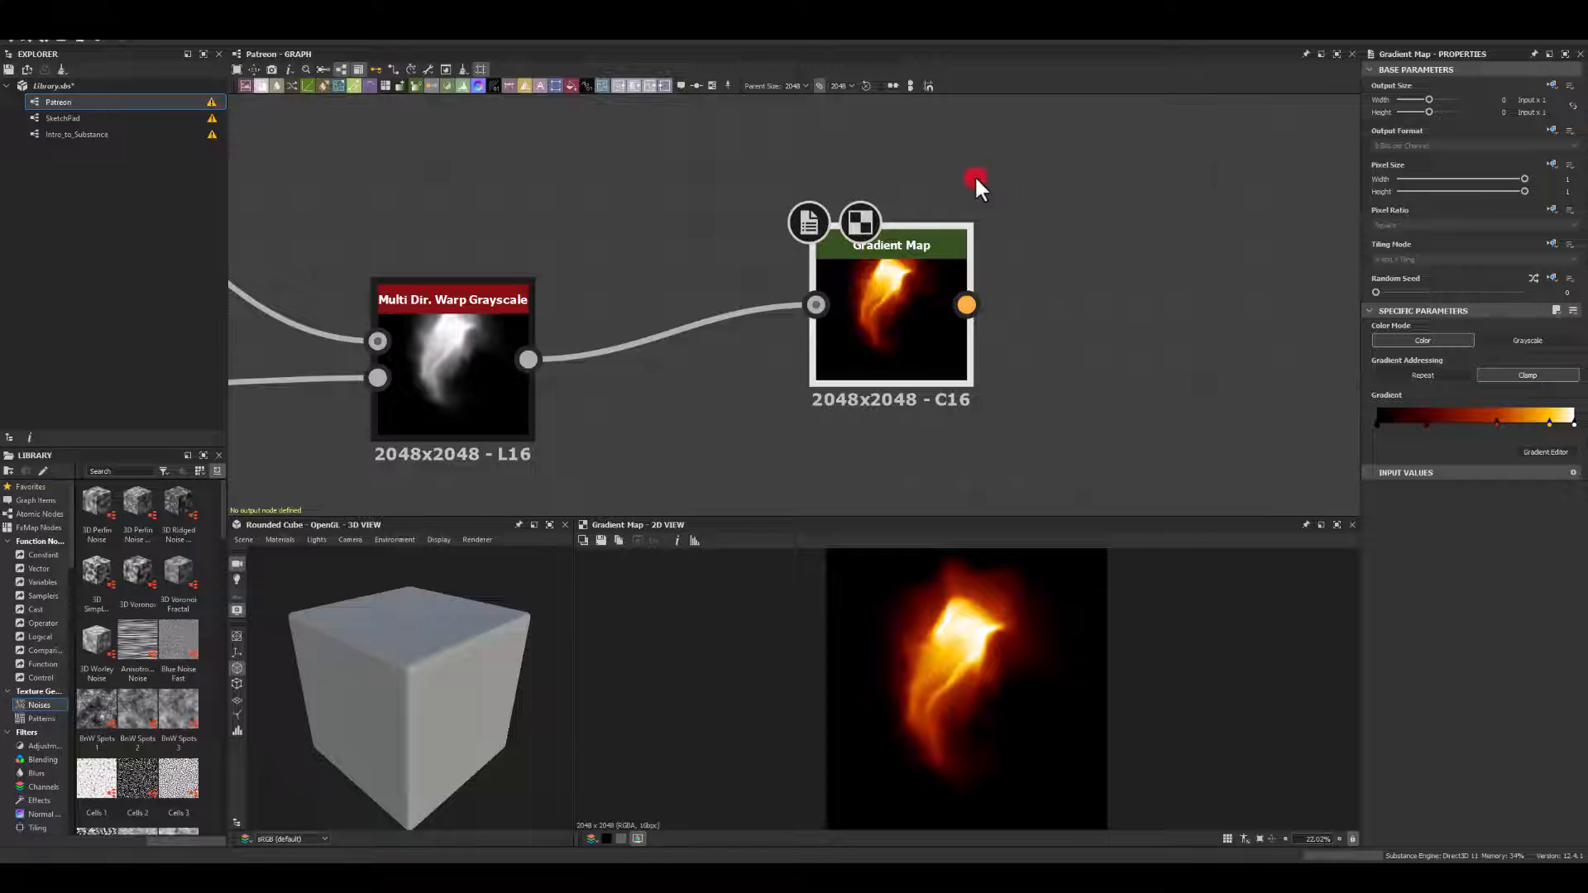
Inspect the colored flame up close and add a Glow node from the Gradient Map's output.
{"action": "left_click", "coordinate": [903, 266]}
{"action": "scroll", "coordinate": [910, 662], "scroll_direction": "up", "scroll_amount": 5}
{"action": "scroll", "coordinate": [950, 667], "scroll_direction": "down", "scroll_amount": 6}
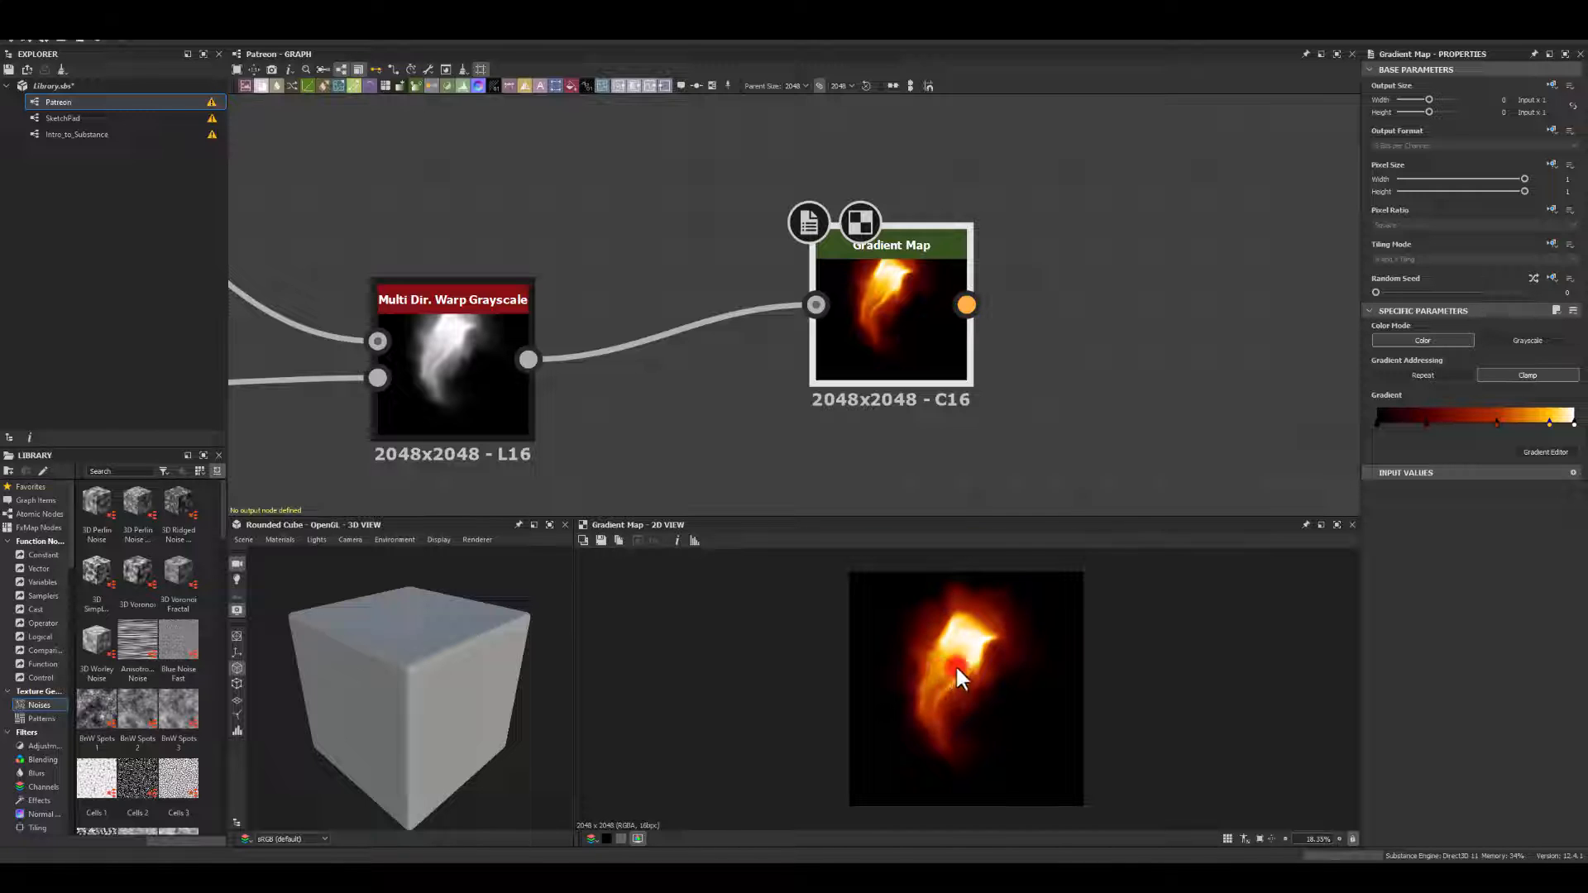
{"action": "scroll", "coordinate": [951, 645], "scroll_direction": "up", "scroll_amount": 1}
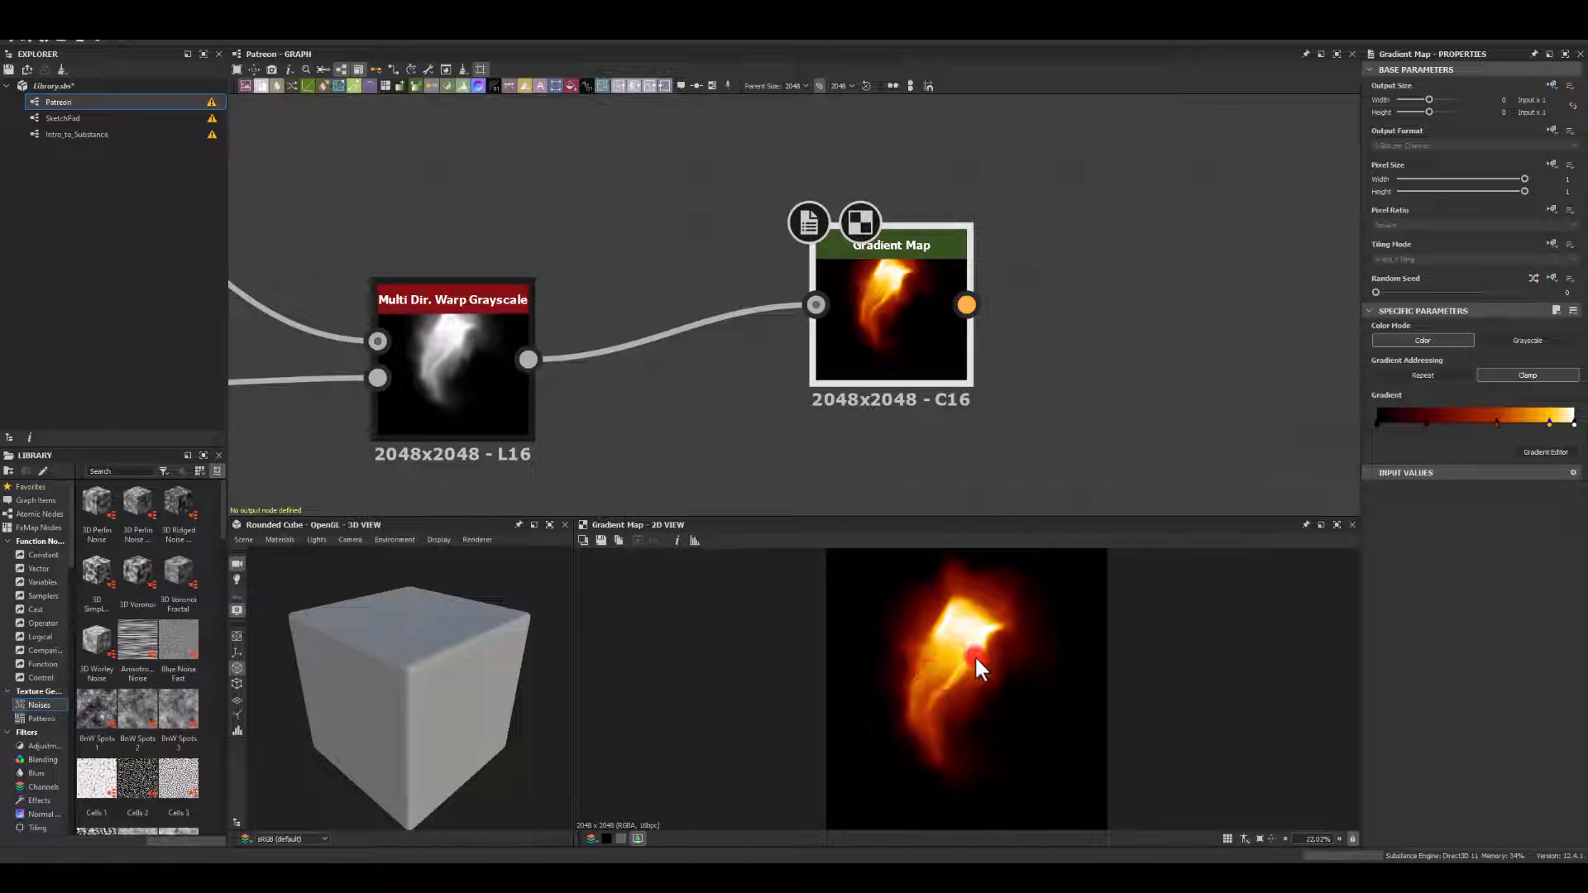
{"action": "scroll", "coordinate": [974, 655], "scroll_direction": "up", "scroll_amount": 3}
{"action": "scroll", "coordinate": [860, 656], "scroll_direction": "down", "scroll_amount": 4}
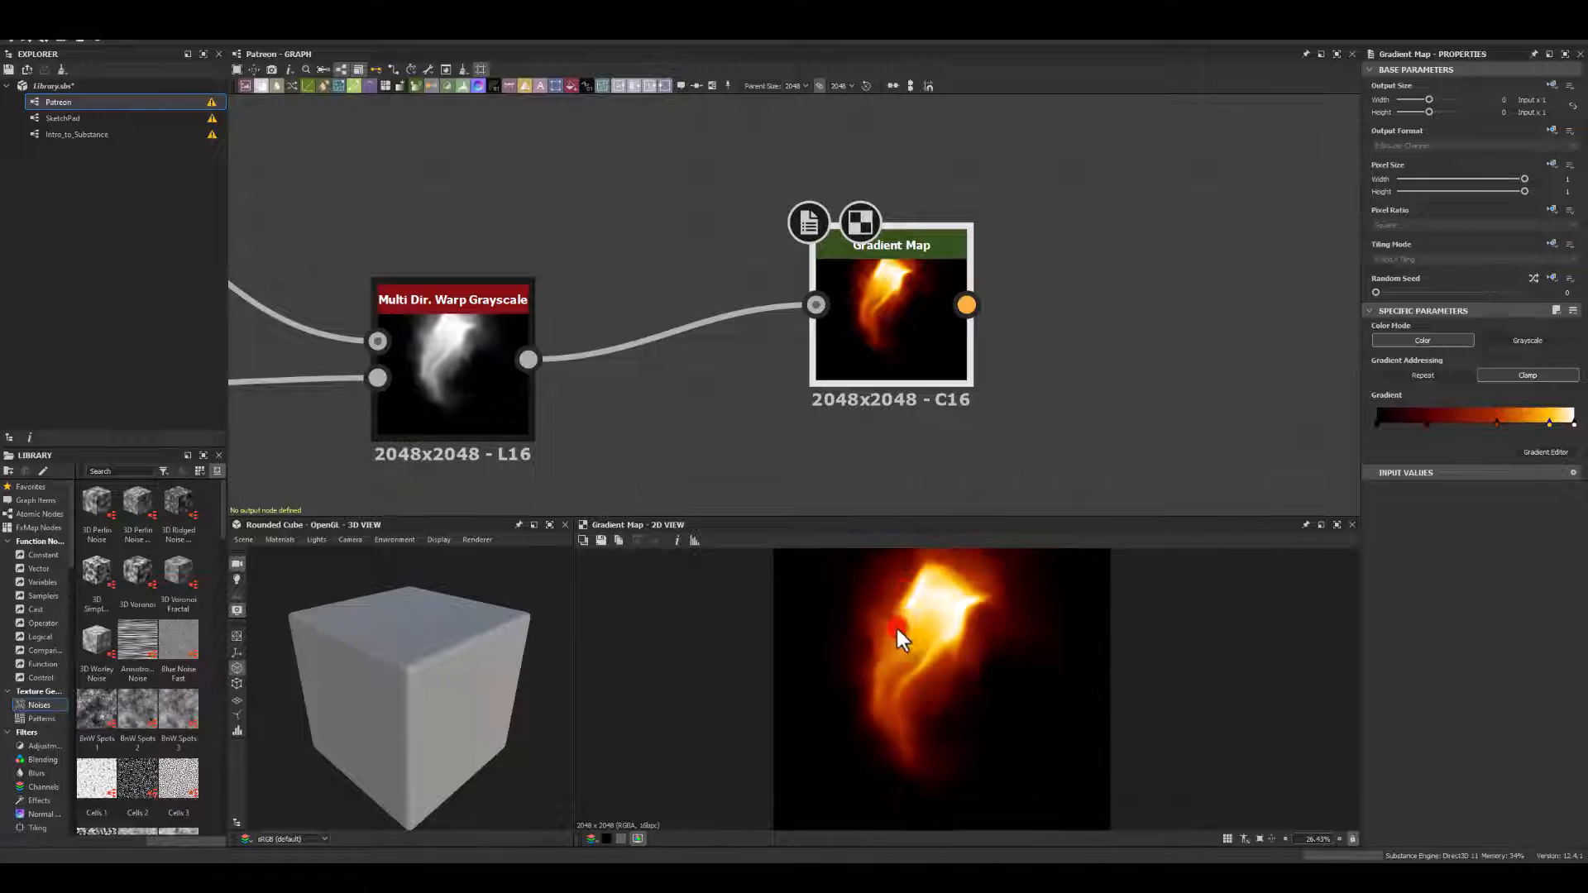
{"action": "left_click_drag", "start_coordinate": [933, 316], "coordinate": [1084, 271]}
{"action": "scroll", "coordinate": [992, 310], "scroll_direction": "down", "scroll_amount": 3}
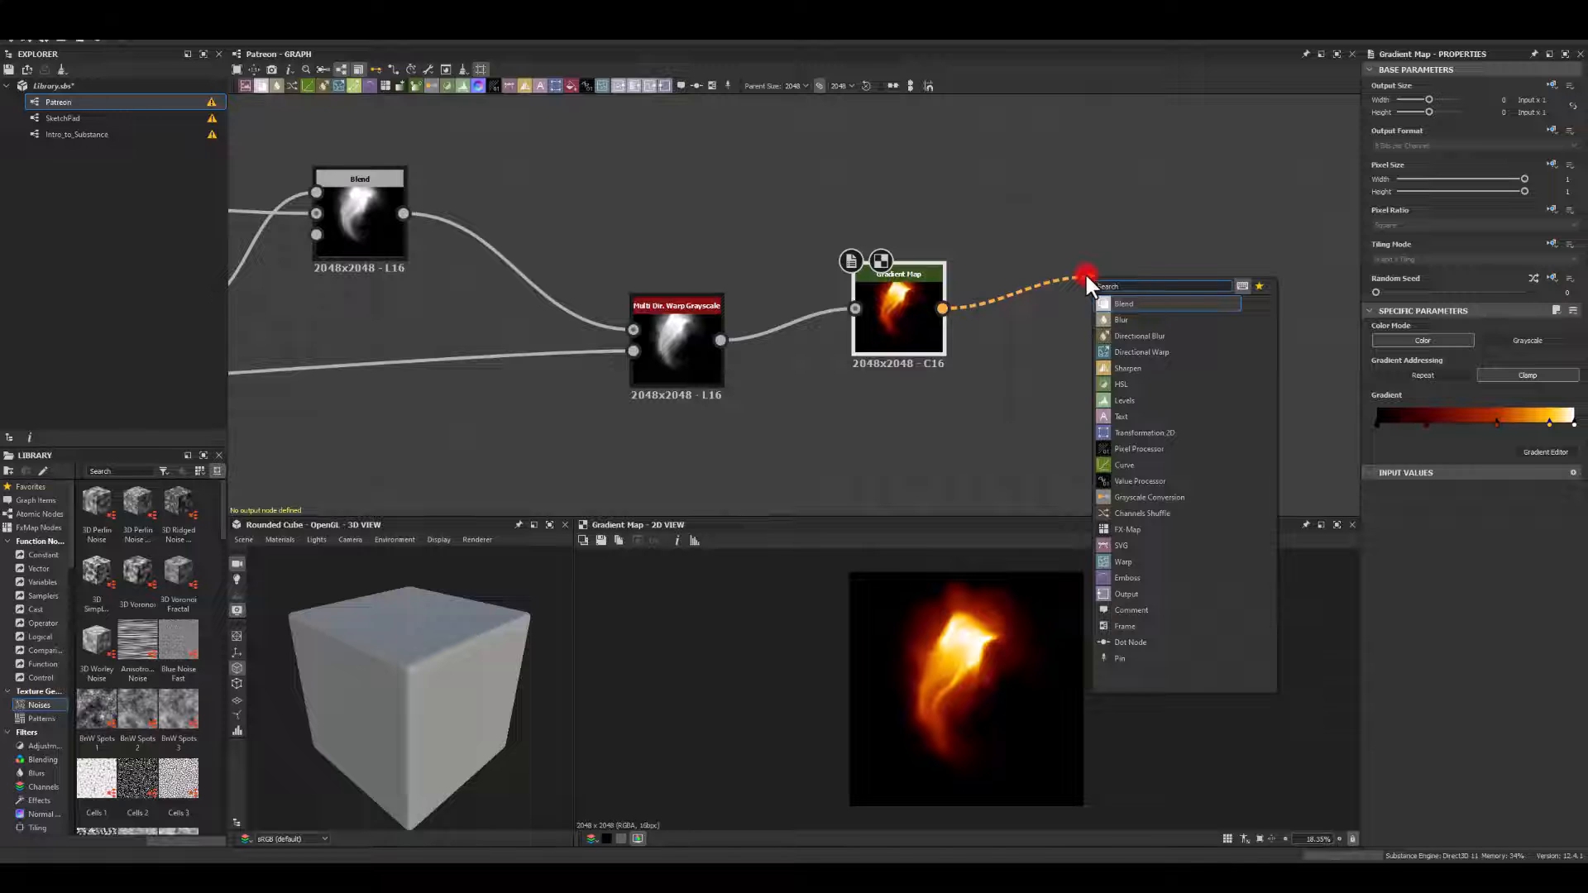
{"action": "type", "text": "glow"}
{"action": "key", "text": "Return"}
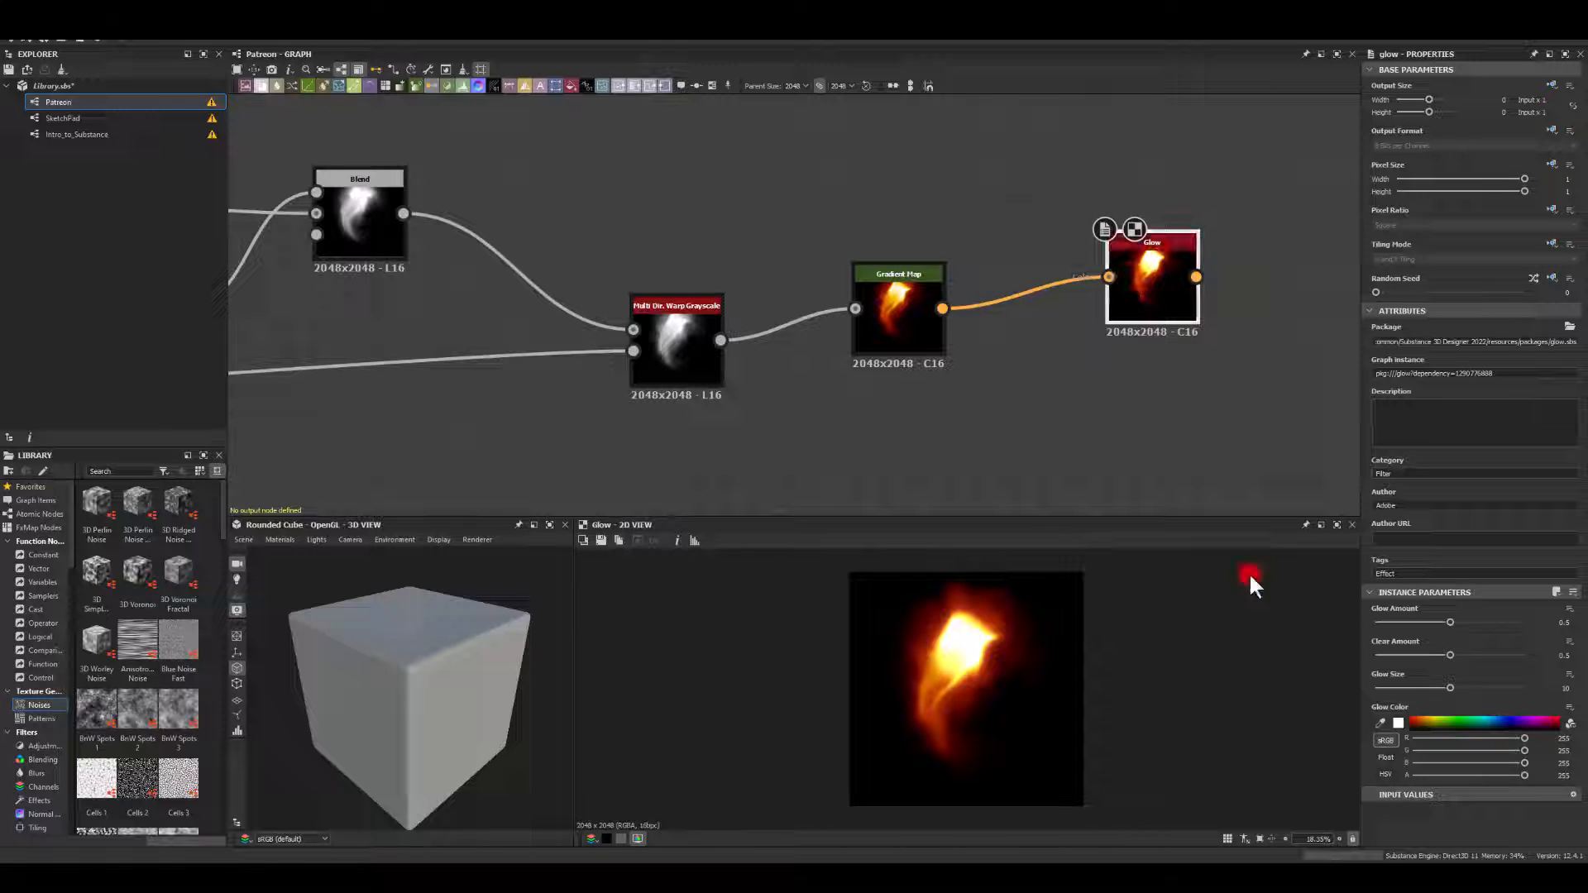
Set the Glow node's Glow Color to pure red with RGB 255, 0, 0.
{"action": "left_click", "coordinate": [1398, 722]}
{"action": "left_click_drag", "start_coordinate": [592, 406], "coordinate": [671, 291]}
{"action": "left_click", "coordinate": [779, 291]}
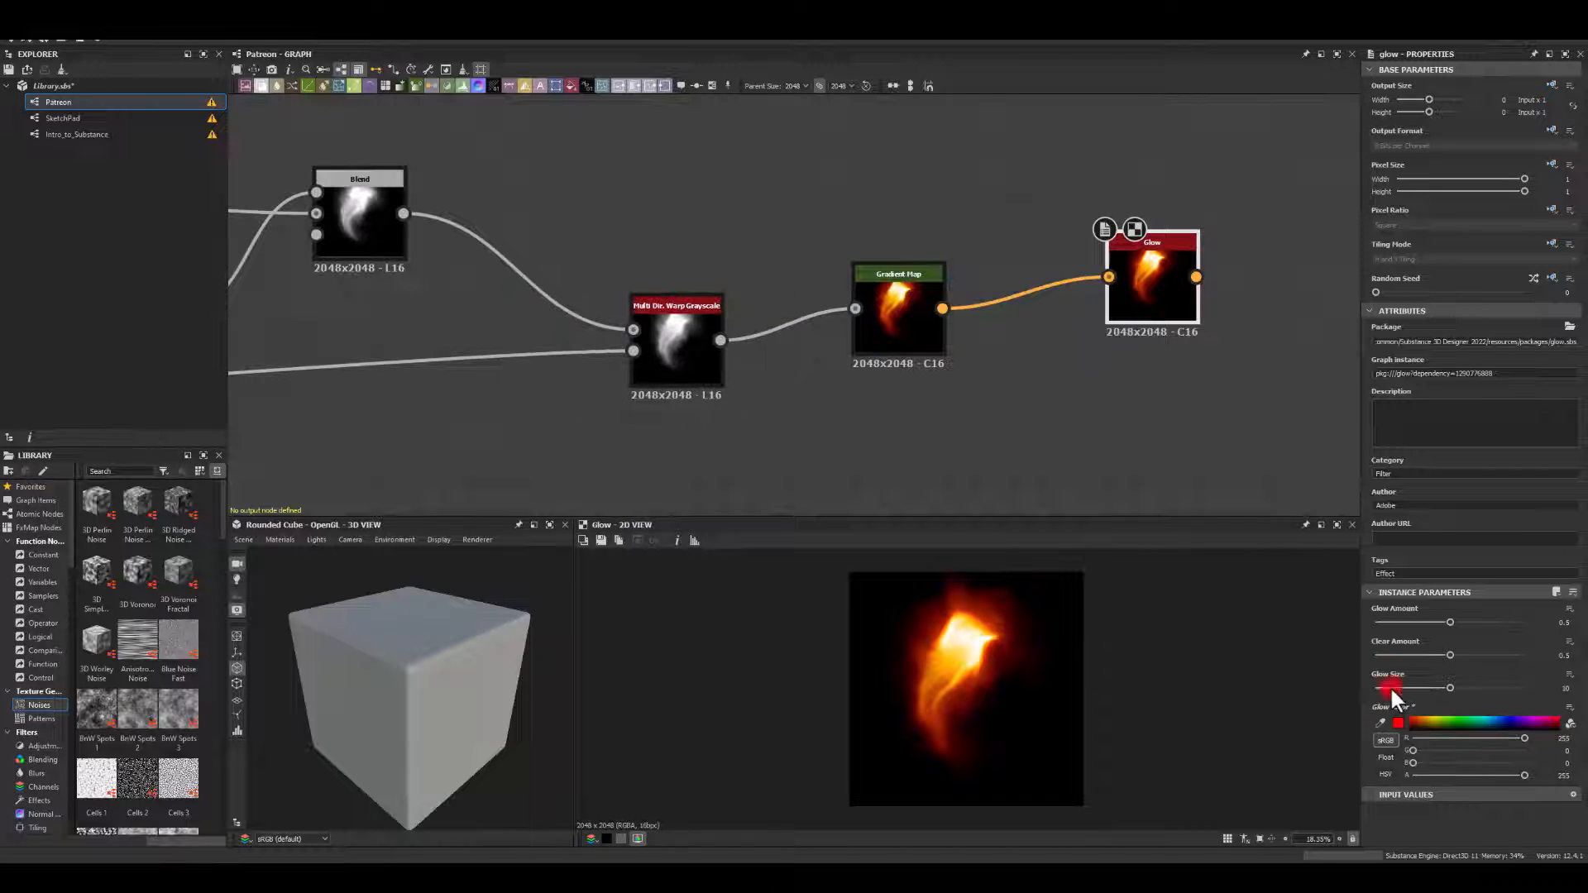
Set the Glow node's Glow Amount to 1, Clear Amount to 0.52 and Glow Size to 20, and compare with the Gradient Map.
{"action": "left_click_drag", "start_coordinate": [1445, 619], "coordinate": [1581, 627]}
{"action": "left_click_drag", "start_coordinate": [1450, 653], "coordinate": [1530, 687]}
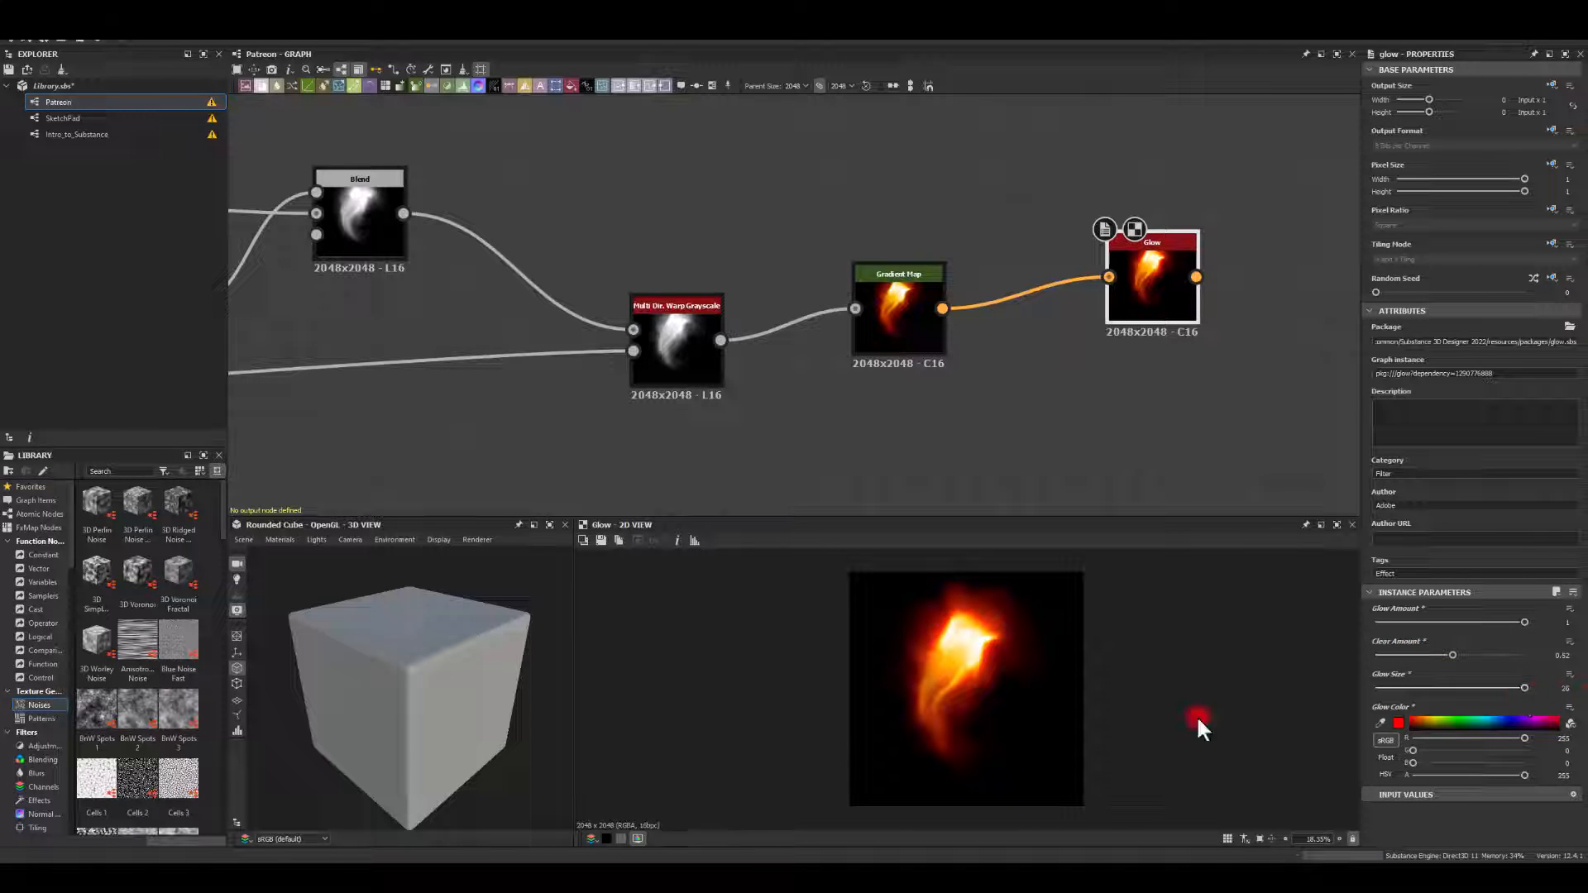
{"action": "left_click", "coordinate": [899, 317]}
{"action": "left_click", "coordinate": [1161, 286]}
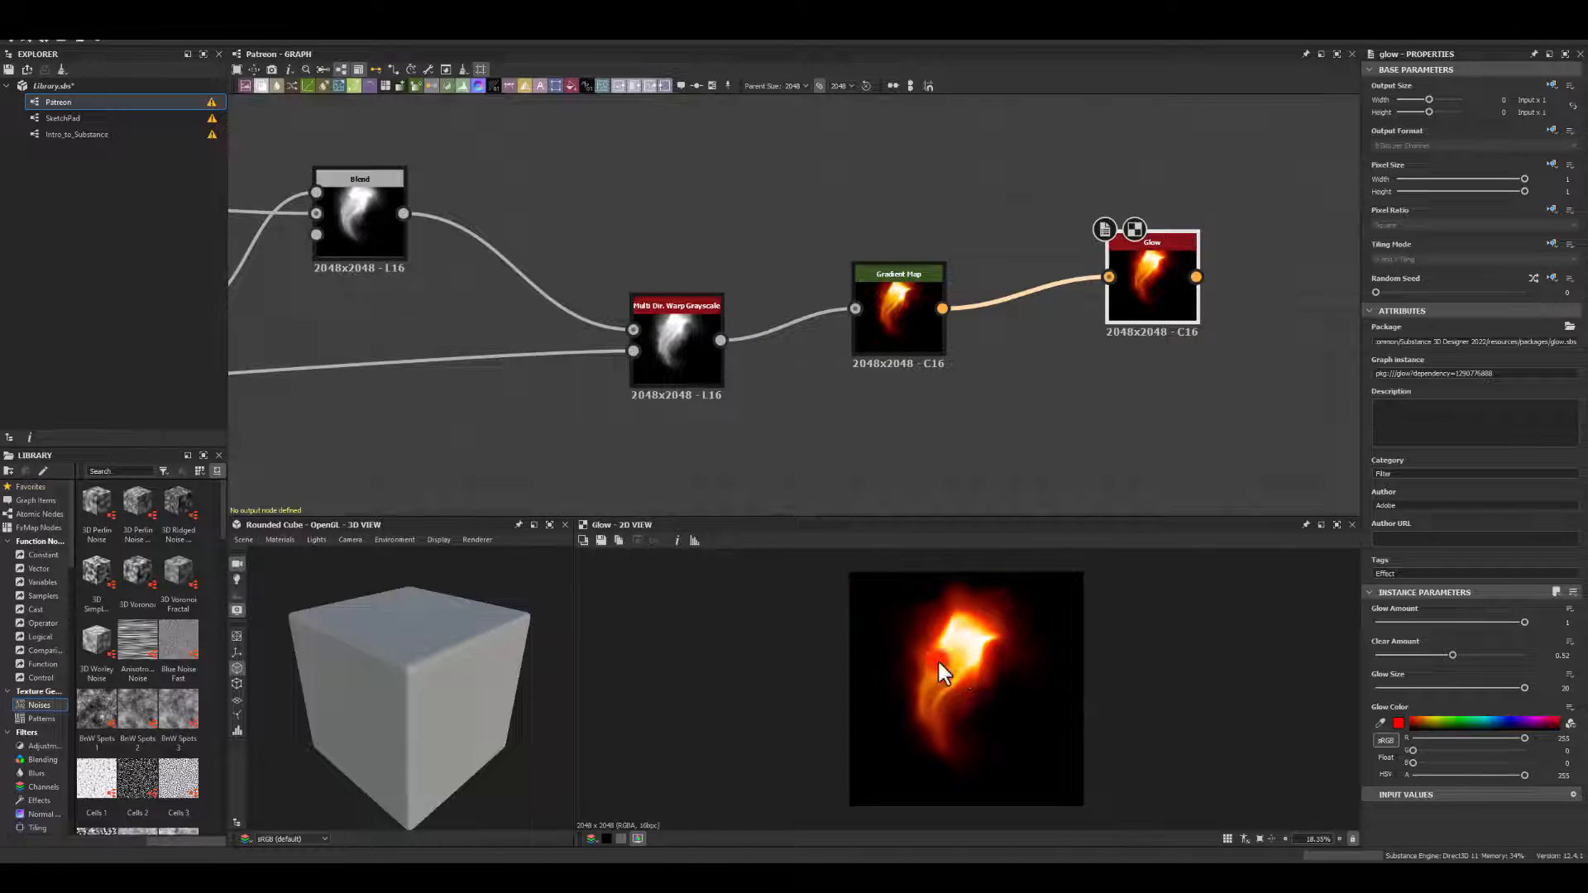
Add a Transformation 2D node from the Multi Dir. Warp Grayscale output and shrink the flame into the texture's upper-right quarter.
{"action": "left_click_drag", "start_coordinate": [931, 347], "coordinate": [1047, 310]}
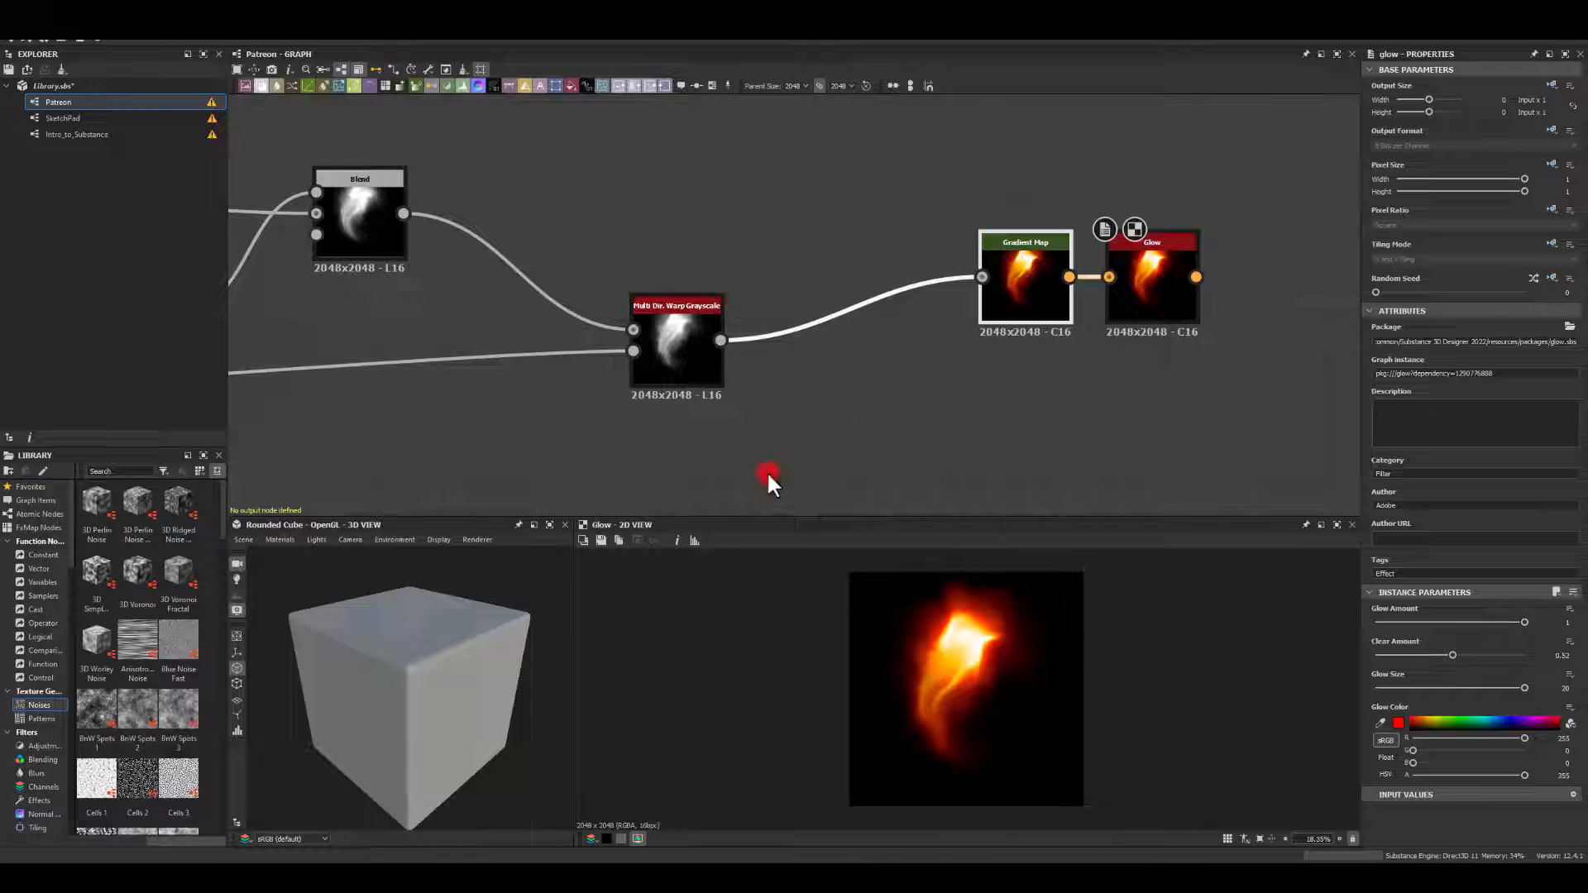
{"action": "left_click_drag", "start_coordinate": [750, 372], "coordinate": [815, 438]}
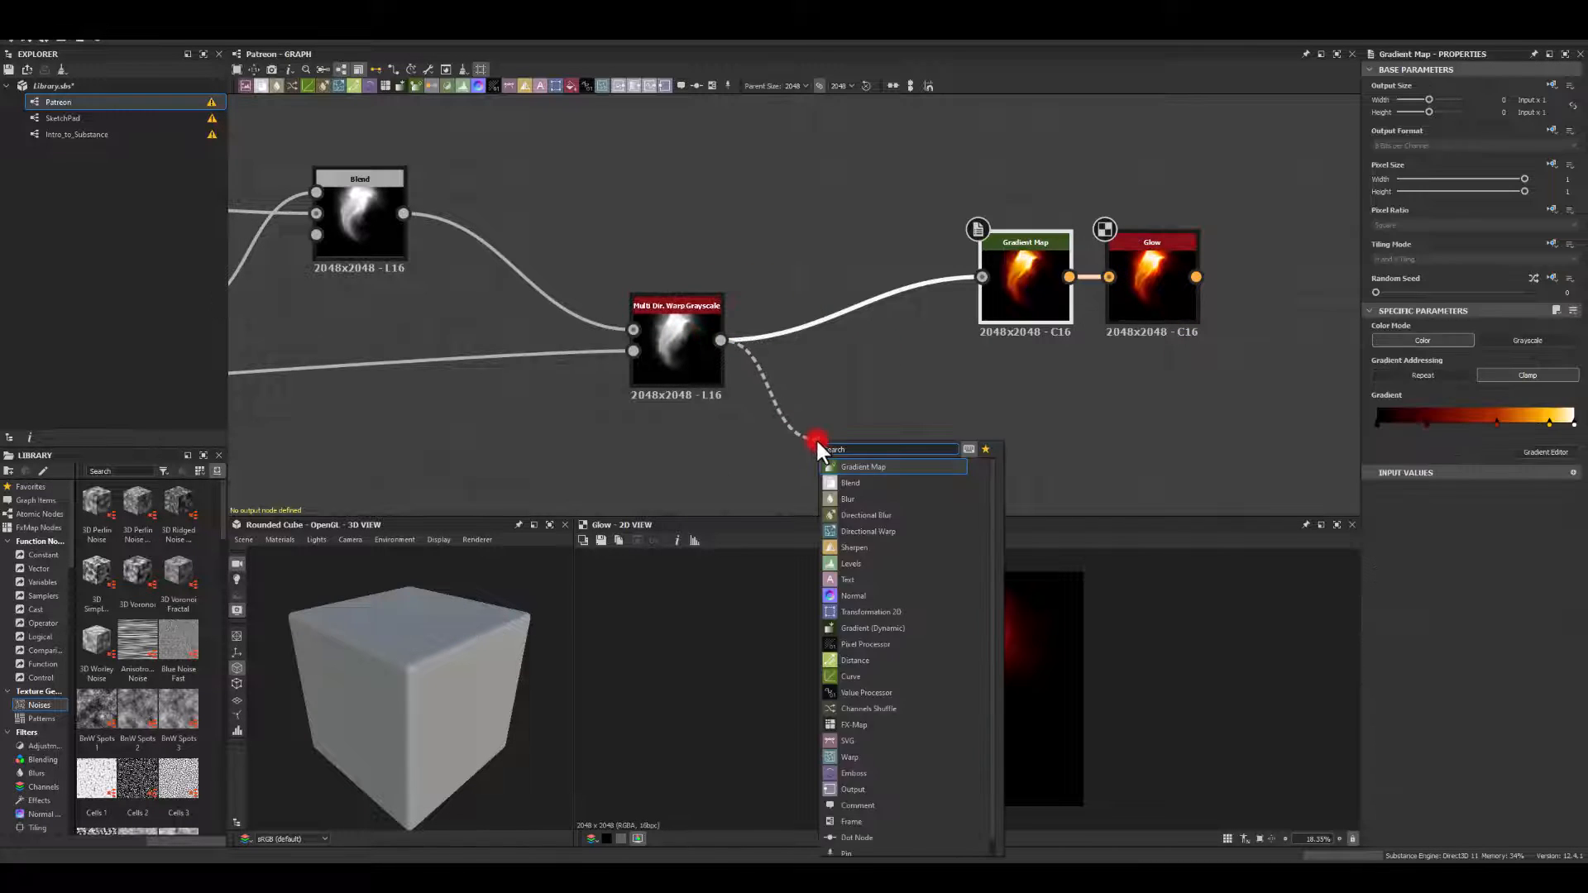
{"action": "type", "text": "trans"}
{"action": "left_click", "coordinate": [836, 460]}
{"action": "middle_click_drag", "start_coordinate": [804, 336], "coordinate": [822, 270]}
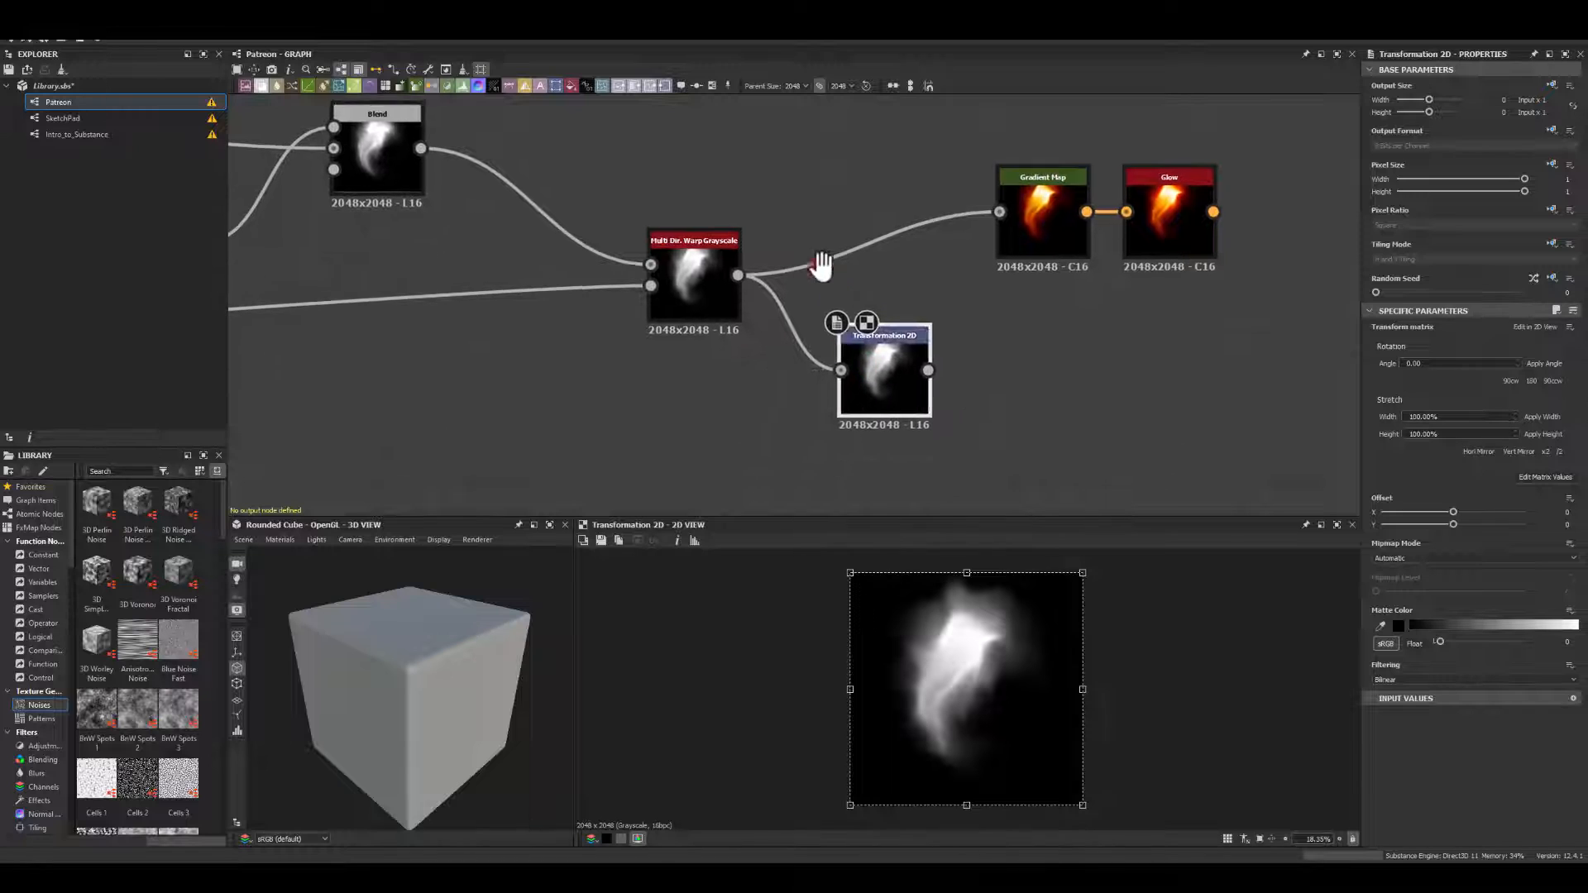
{"action": "left_click_drag", "start_coordinate": [845, 569], "coordinate": [1018, 653]}
{"action": "left_click", "coordinate": [1051, 416]}
Duplicate the whole flame node chain through the Multi Dir. Warp Grayscale and place the copy below the original.
{"action": "scroll", "coordinate": [1051, 416], "scroll_direction": "down", "scroll_amount": 2}
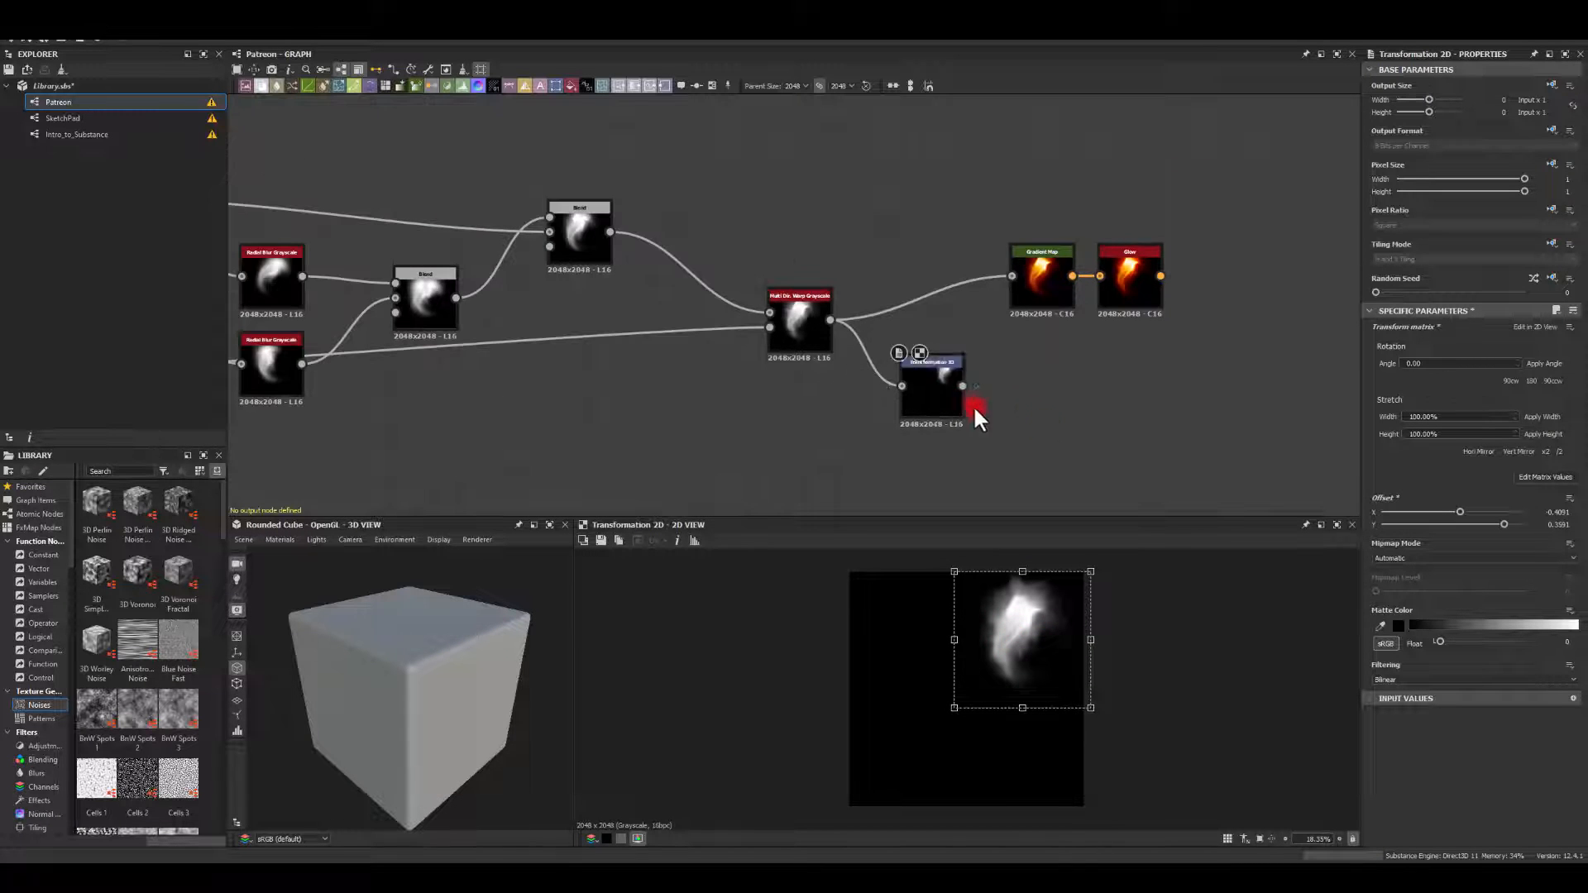
{"action": "left_click_drag", "start_coordinate": [929, 383], "coordinate": [946, 403]}
{"action": "scroll", "coordinate": [946, 403], "scroll_direction": "down", "scroll_amount": 2}
{"action": "middle_click_drag", "start_coordinate": [789, 420], "coordinate": [811, 401]}
{"action": "scroll", "coordinate": [727, 380], "scroll_direction": "down", "scroll_amount": 5}
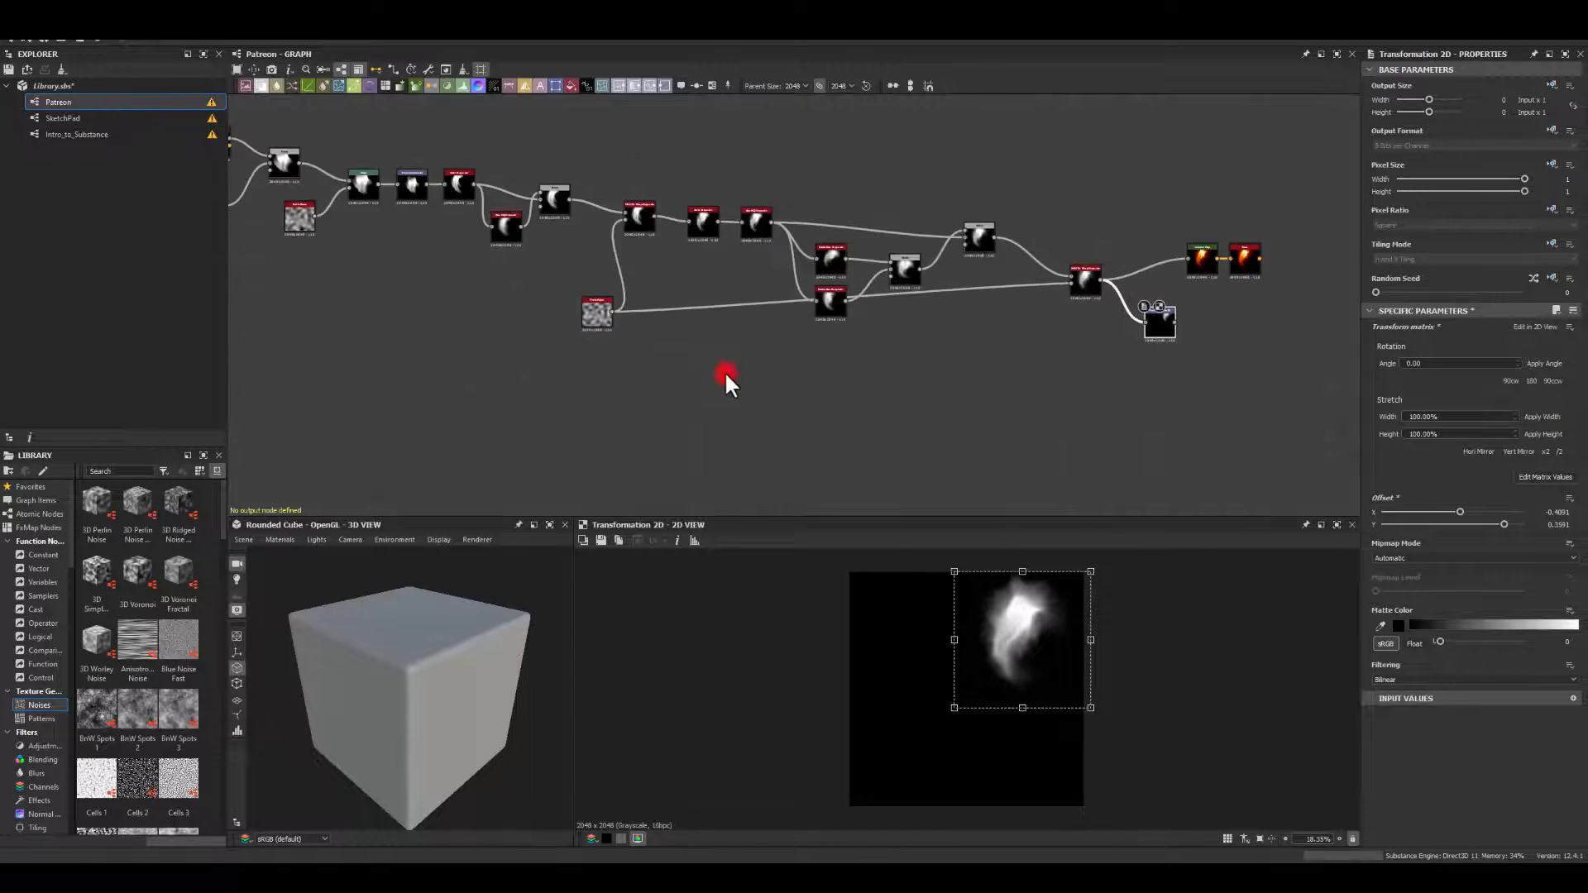
{"action": "left_click_drag", "start_coordinate": [336, 217], "coordinate": [907, 305]}
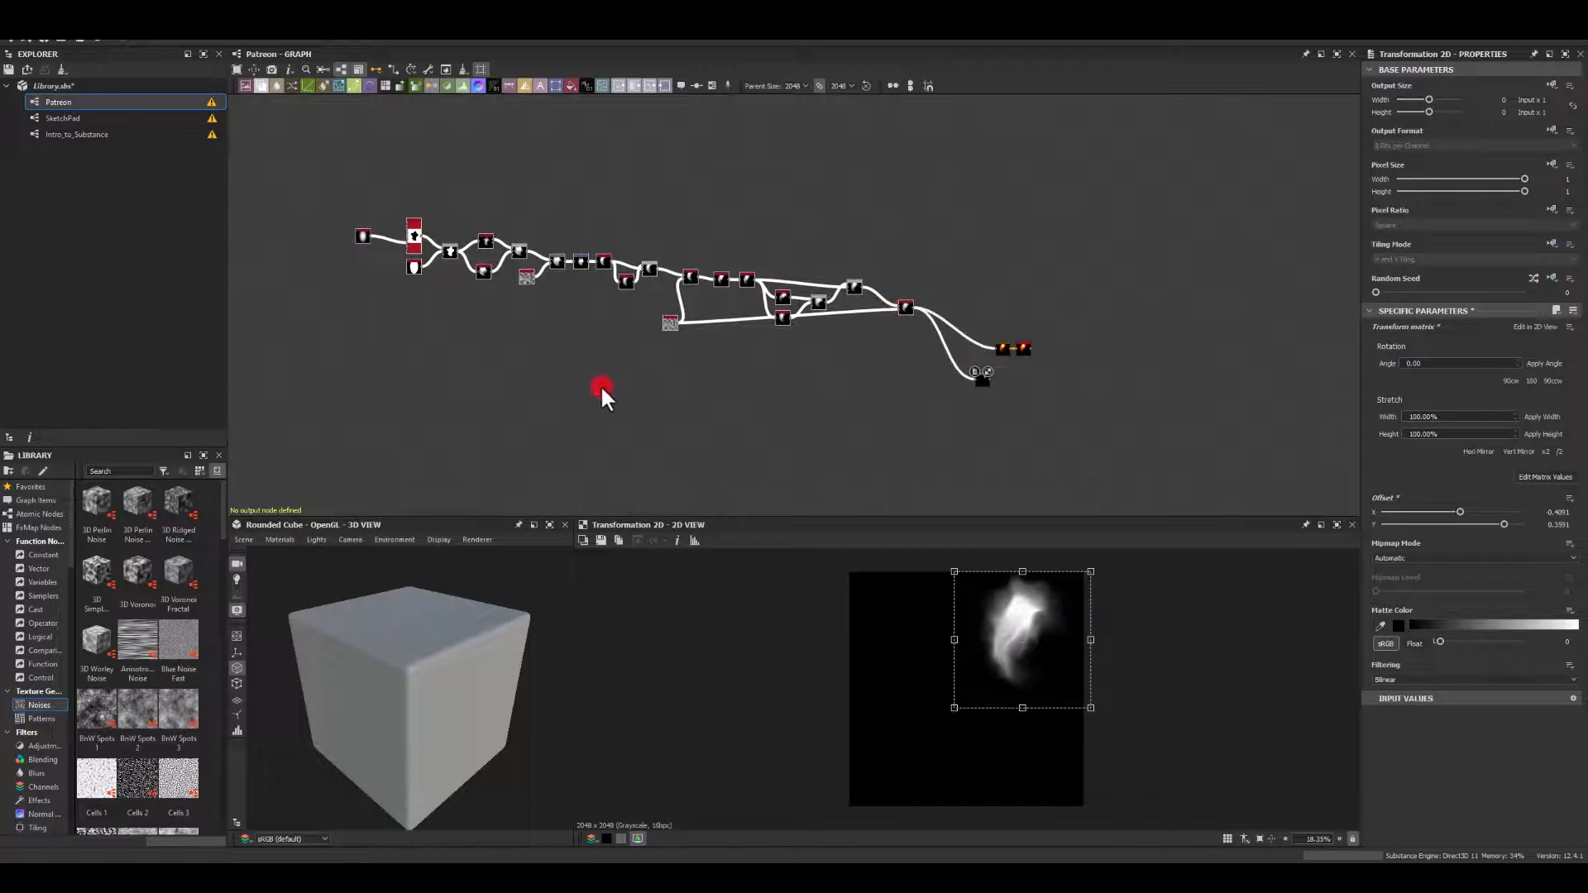
{"action": "key", "text": "ctrl+v"}
{"action": "left_click_drag", "start_coordinate": [779, 312], "coordinate": [612, 369]}
{"action": "scroll", "coordinate": [948, 419], "scroll_direction": "up", "scroll_amount": 4}
{"action": "left_click", "coordinate": [949, 366]}
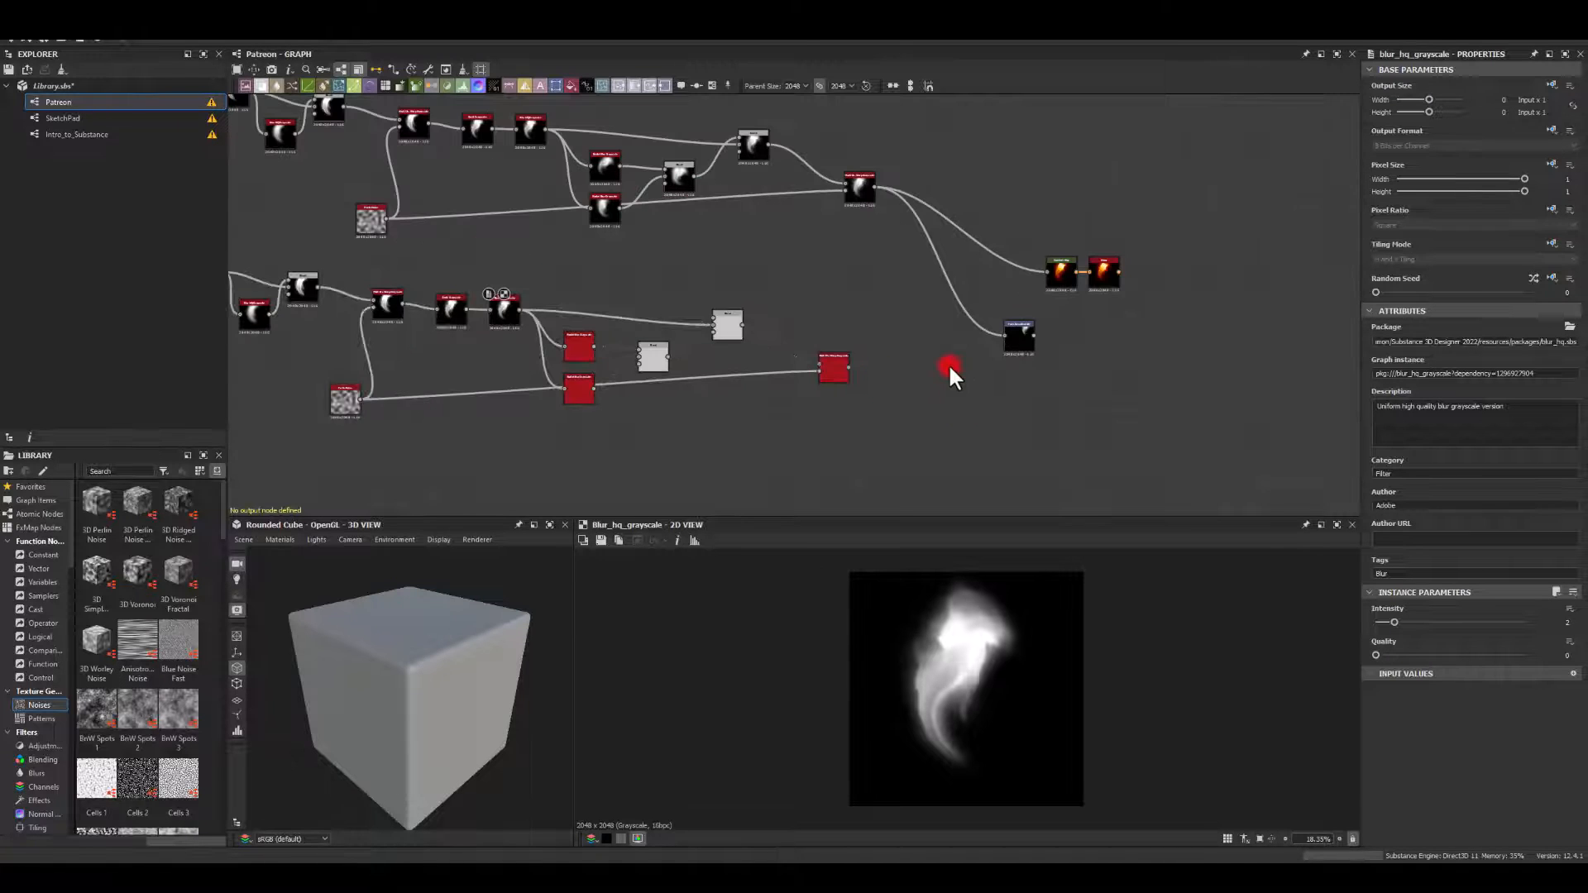
Duplicate the Transformation 2D node, place it below the original and feed it from the copied chain's last Multi Dir. Warp Grayscale.
{"action": "left_click", "coordinate": [1016, 339]}
{"action": "key", "text": "ctrl+c"}
{"action": "key", "text": "ctrl+v"}
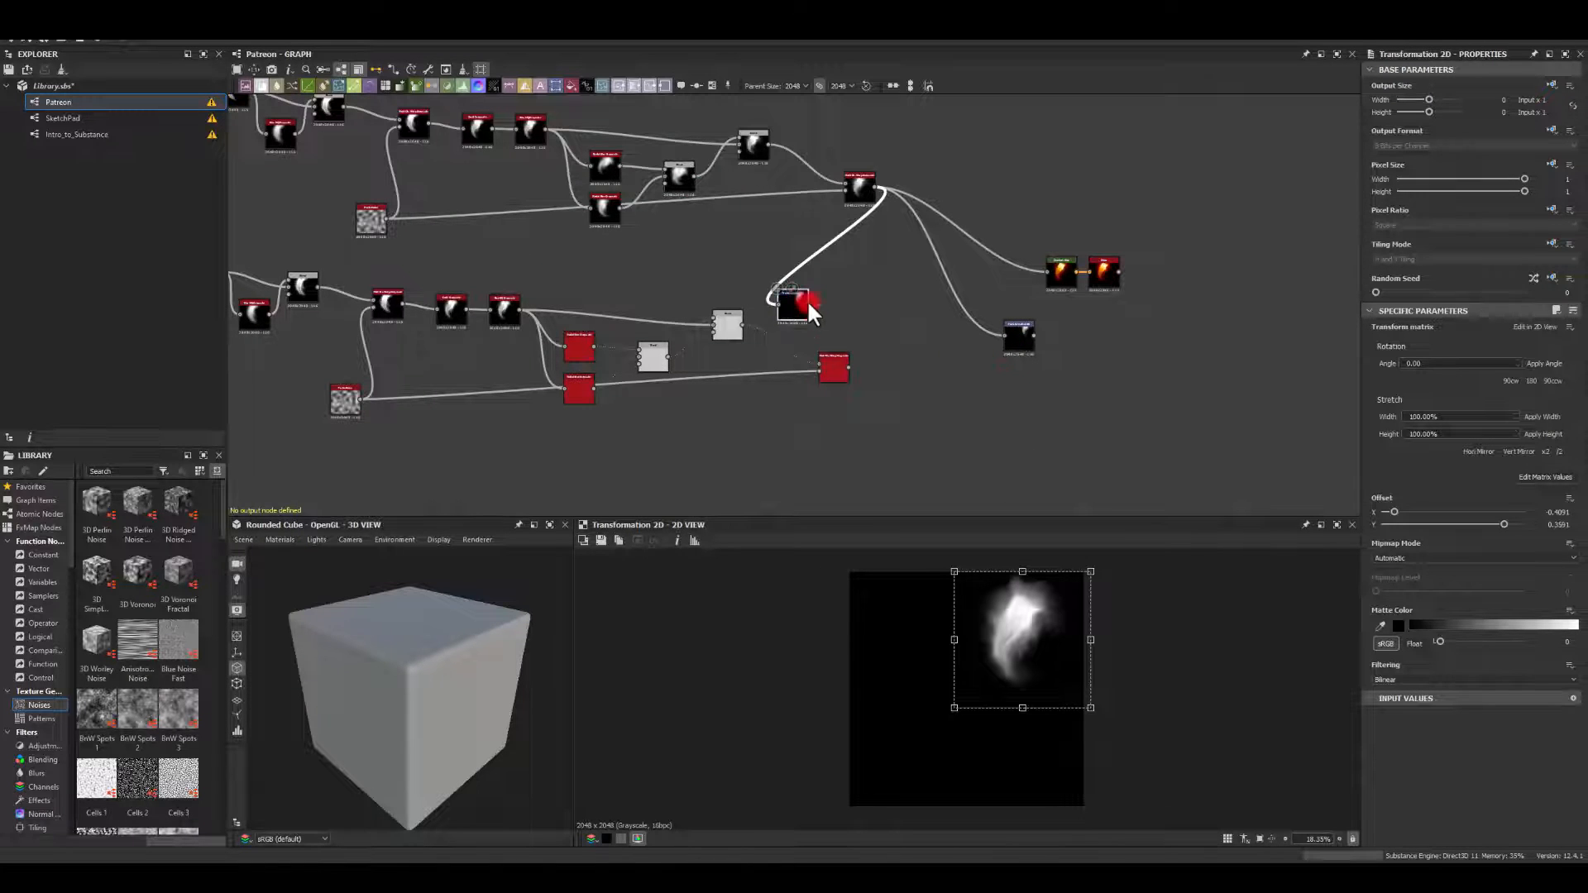
{"action": "left_click_drag", "start_coordinate": [810, 305], "coordinate": [1016, 378]}
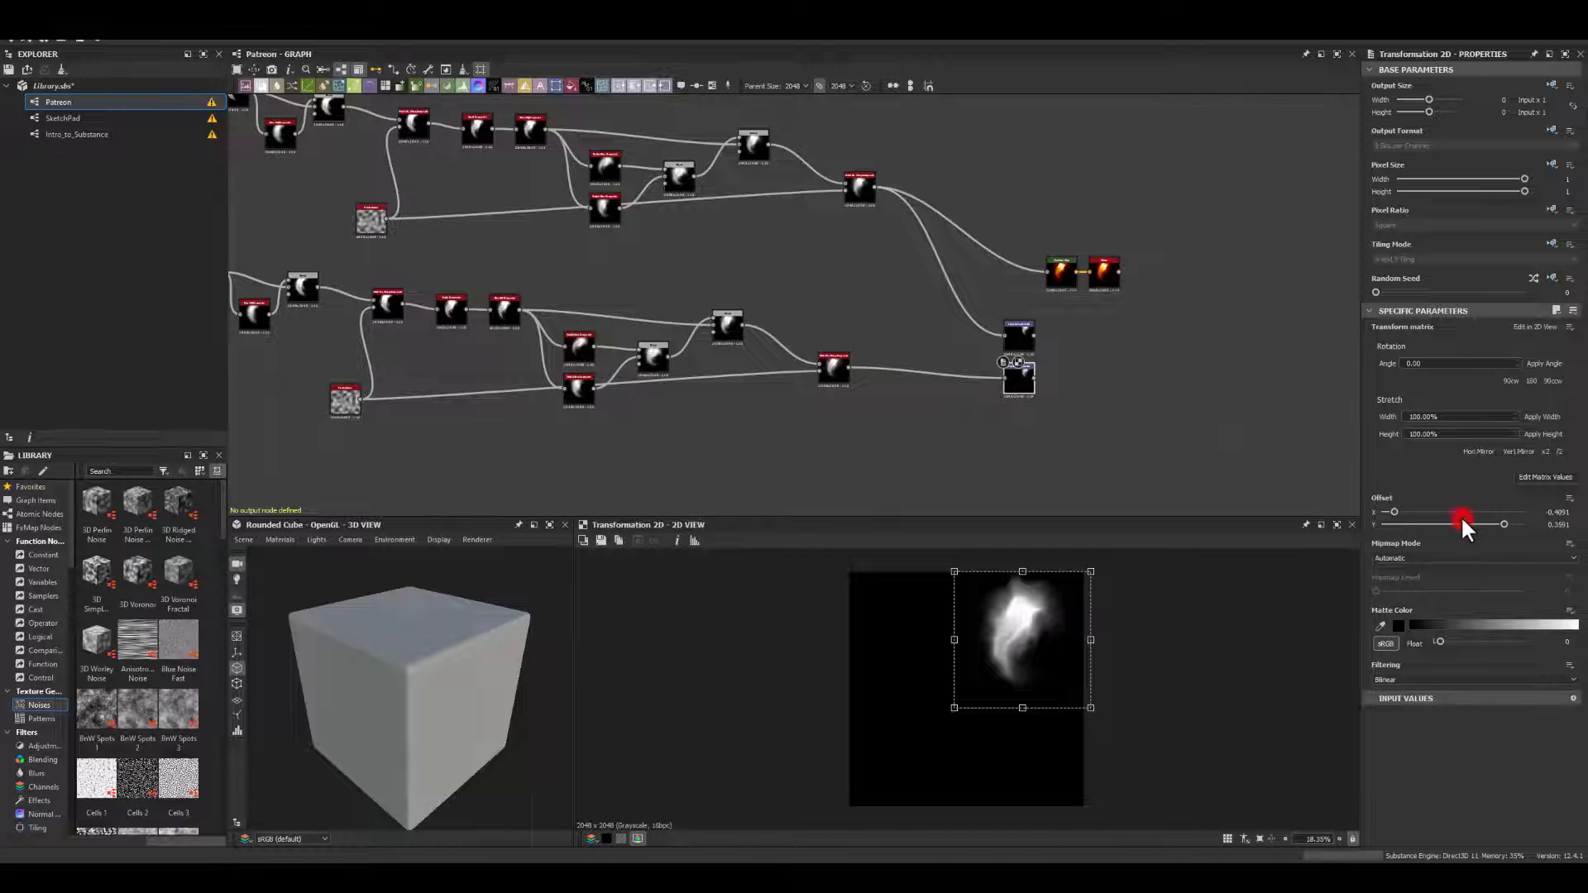
Move the copied flame into the texture's upper-left quarter, at an Offset X of about 0.459.
{"action": "left_click_drag", "start_coordinate": [1502, 524], "coordinate": [1483, 525]}
{"action": "key", "text": "ctrl+z"}
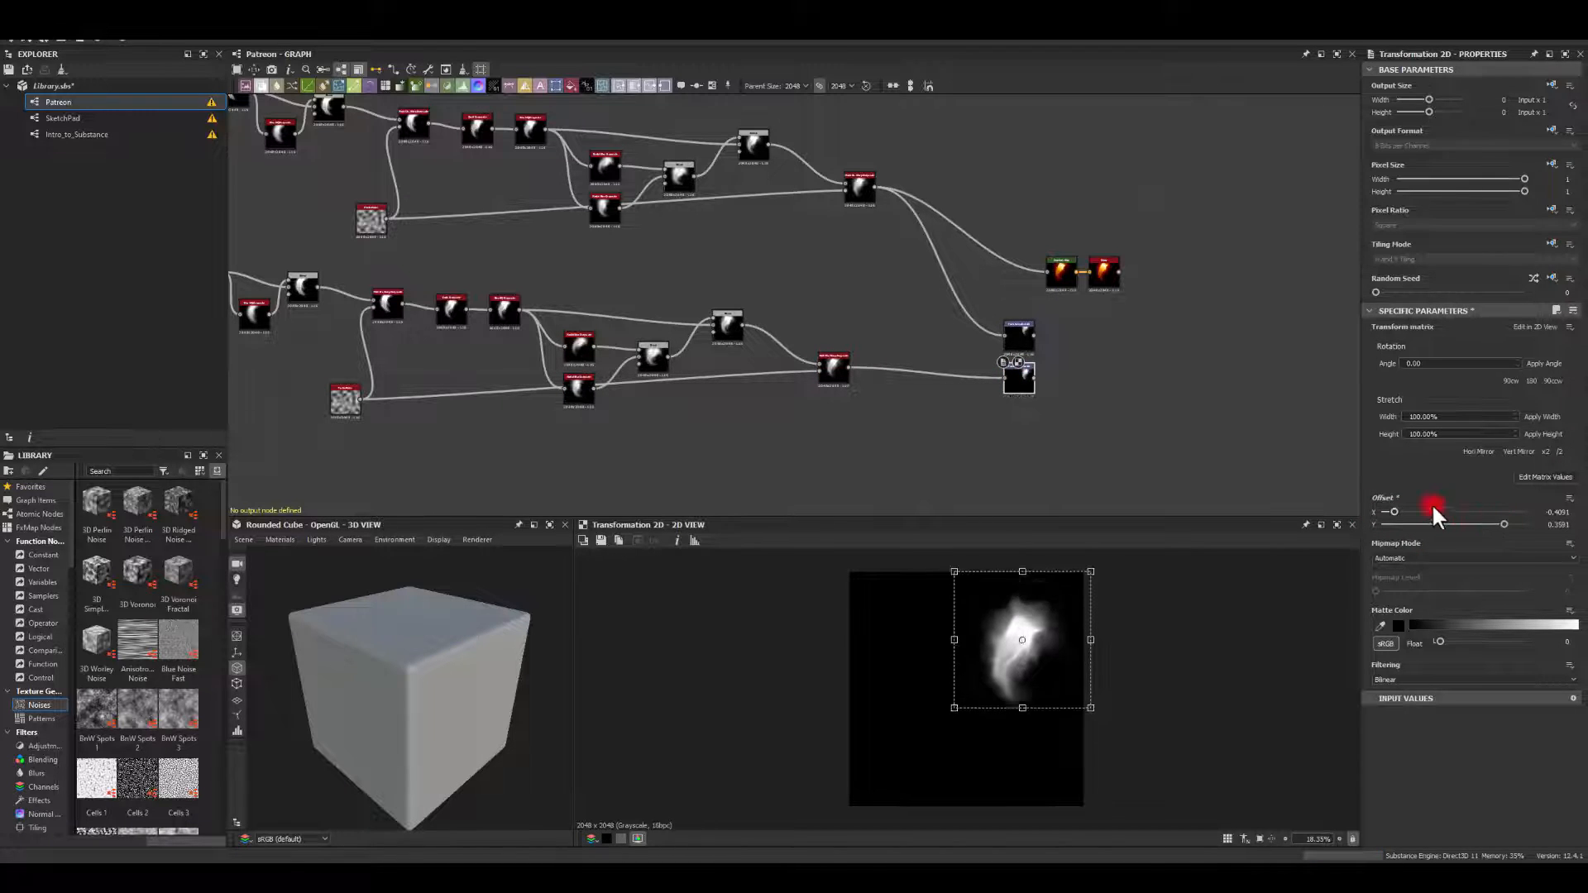
{"action": "left_click_drag", "start_coordinate": [1025, 633], "coordinate": [906, 632]}
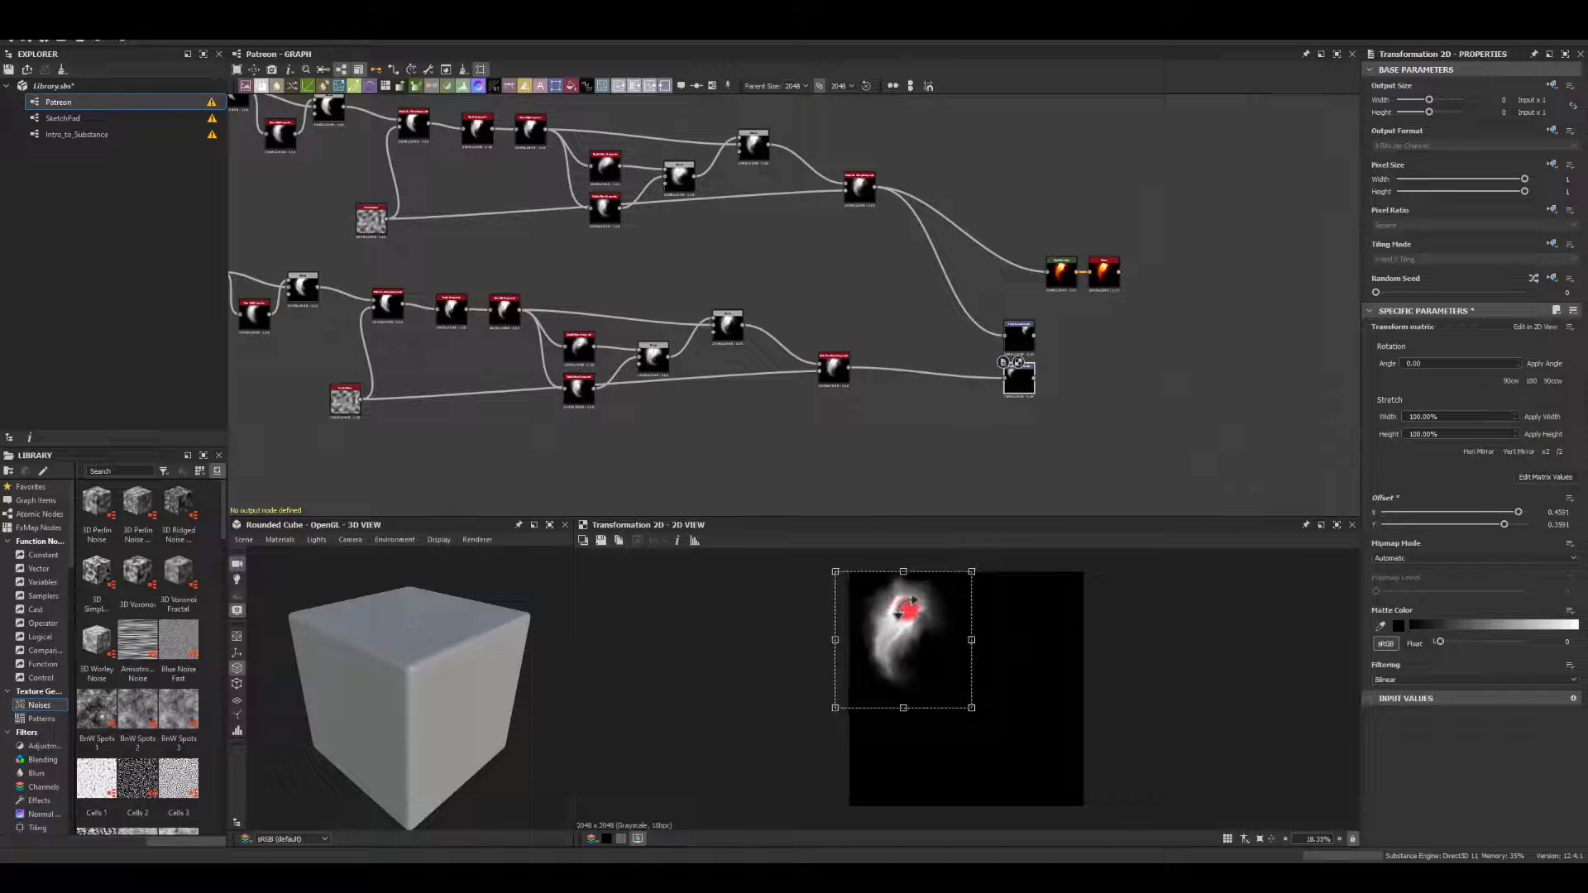
Combine both Transformation 2D outputs in a new Blend node using the Add (Linear Dodge) blending mode.
{"action": "scroll", "coordinate": [1039, 354], "scroll_direction": "up", "scroll_amount": 4}
{"action": "scroll", "coordinate": [1038, 354], "scroll_direction": "up", "scroll_amount": 2}
{"action": "left_click_drag", "start_coordinate": [1034, 389], "coordinate": [1093, 334]}
{"action": "type", "text": "bl"}
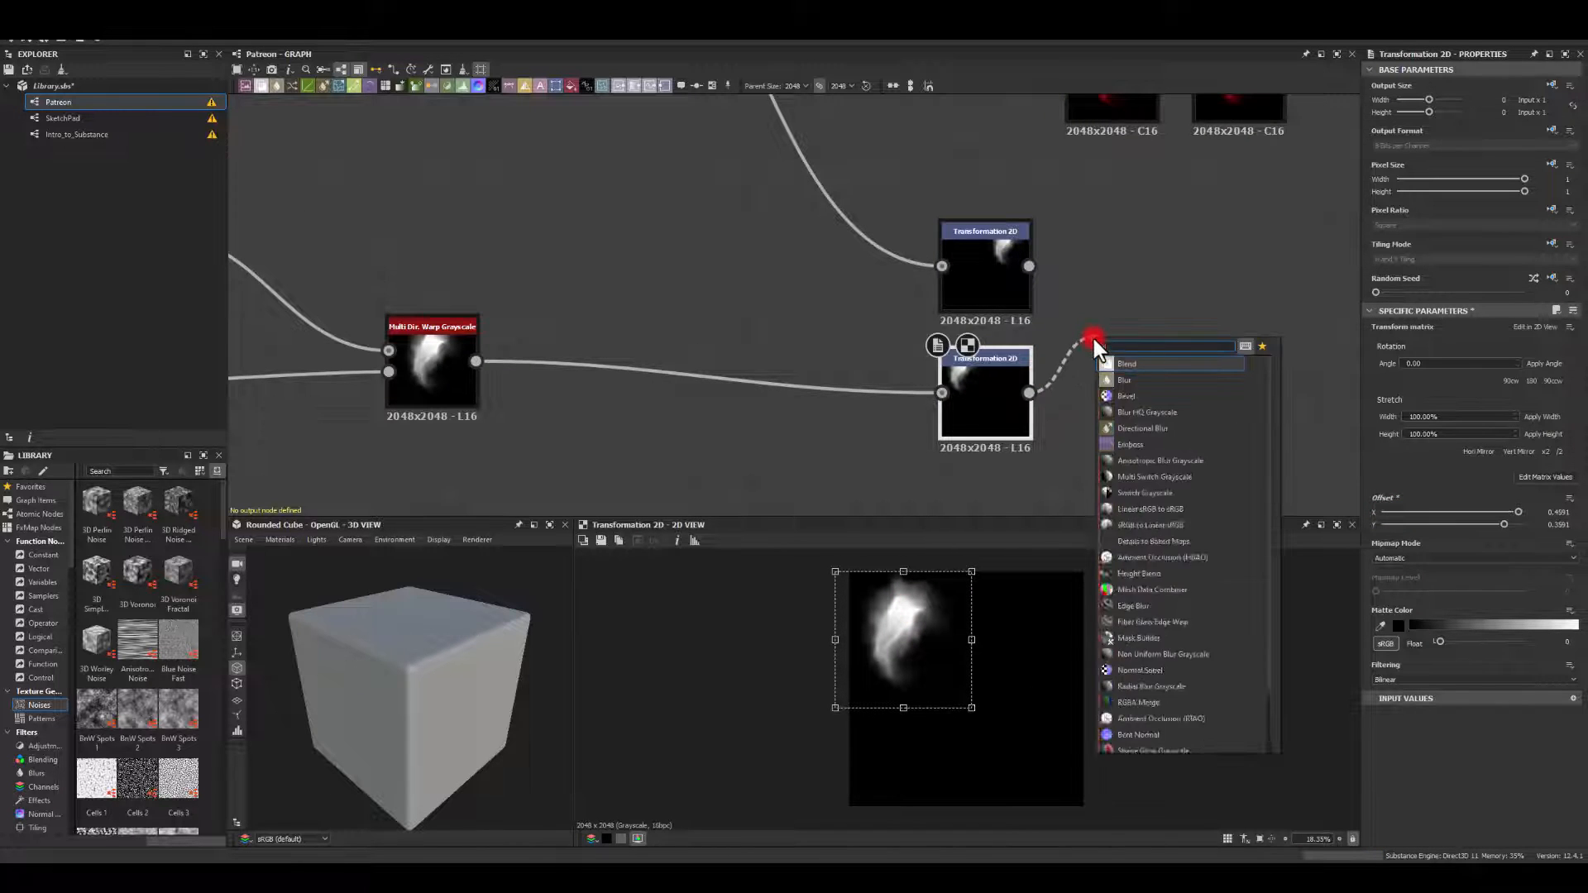
{"action": "left_click", "coordinate": [1118, 362]}
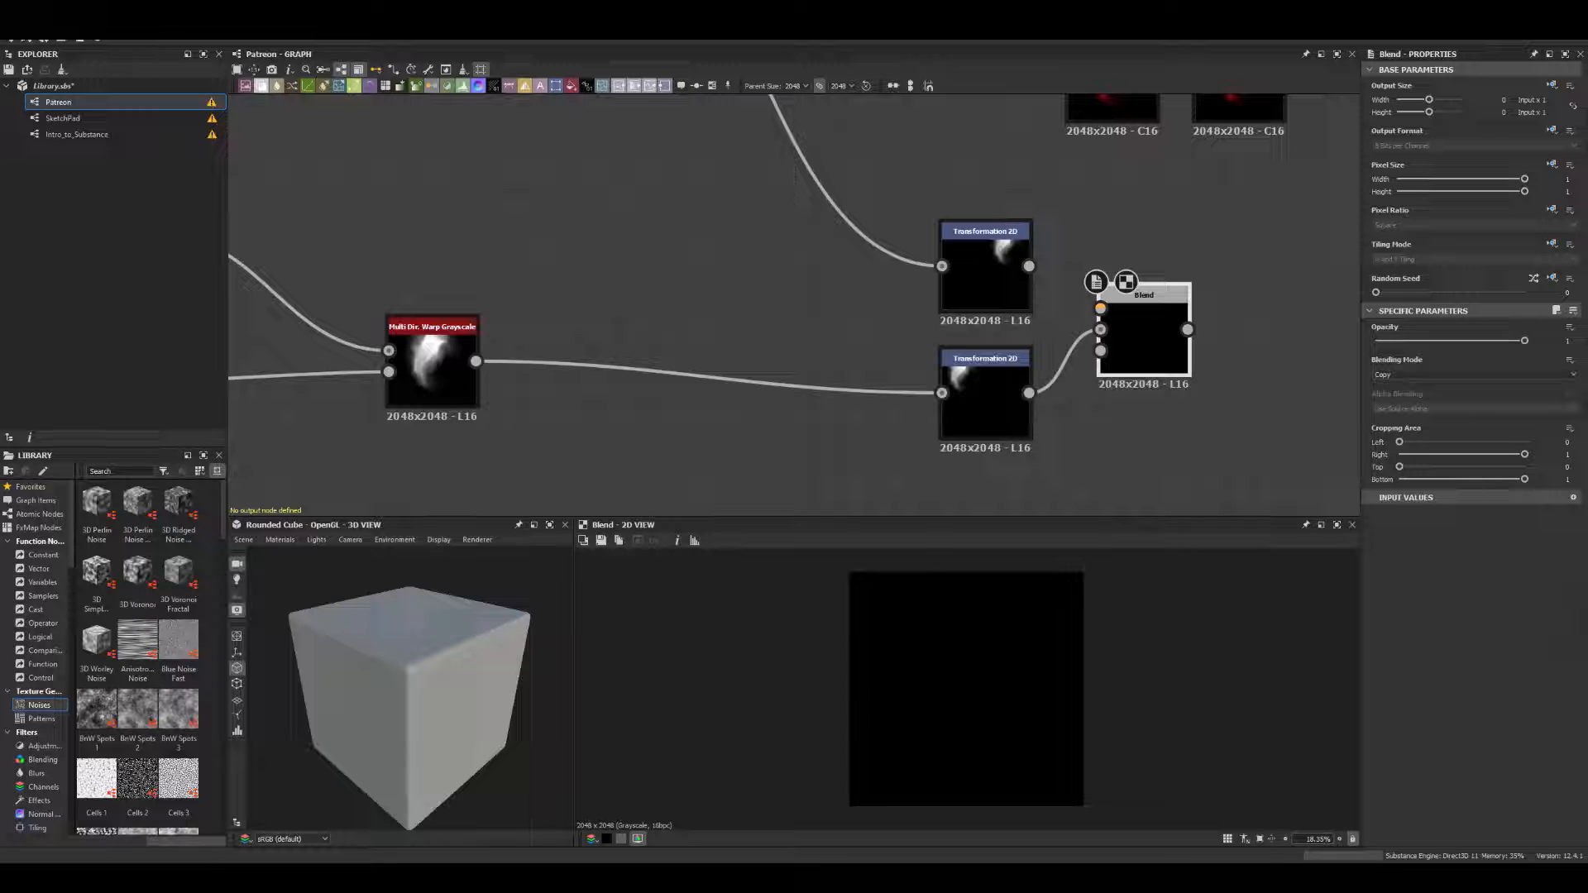
{"action": "left_click_drag", "start_coordinate": [1029, 266], "coordinate": [1155, 325]}
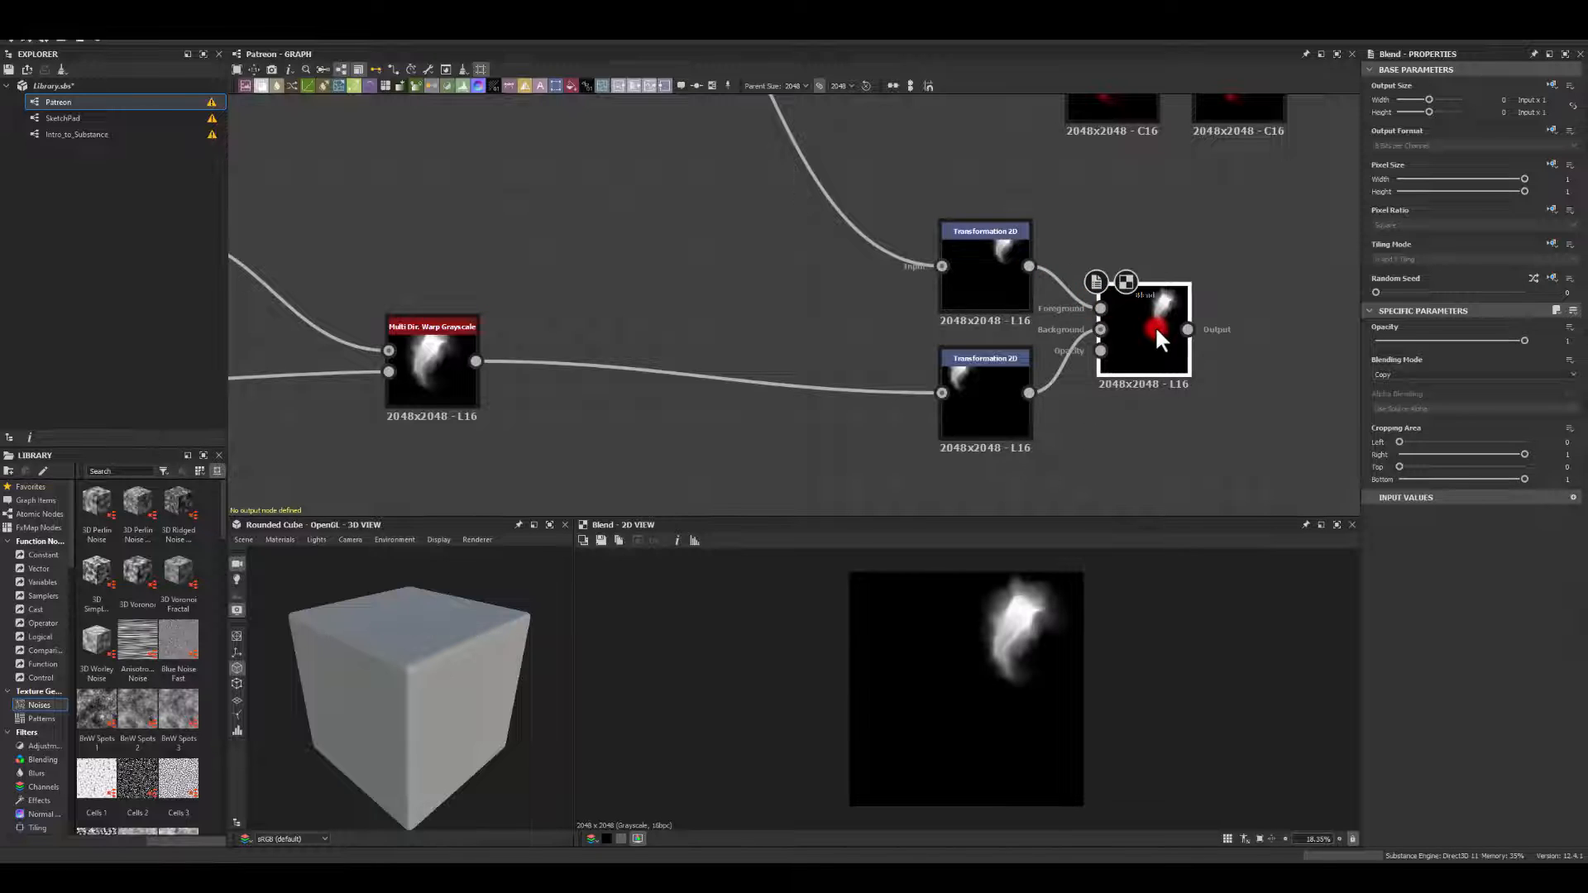
{"action": "left_click", "coordinate": [1401, 376]}
{"action": "left_click", "coordinate": [1390, 411]}
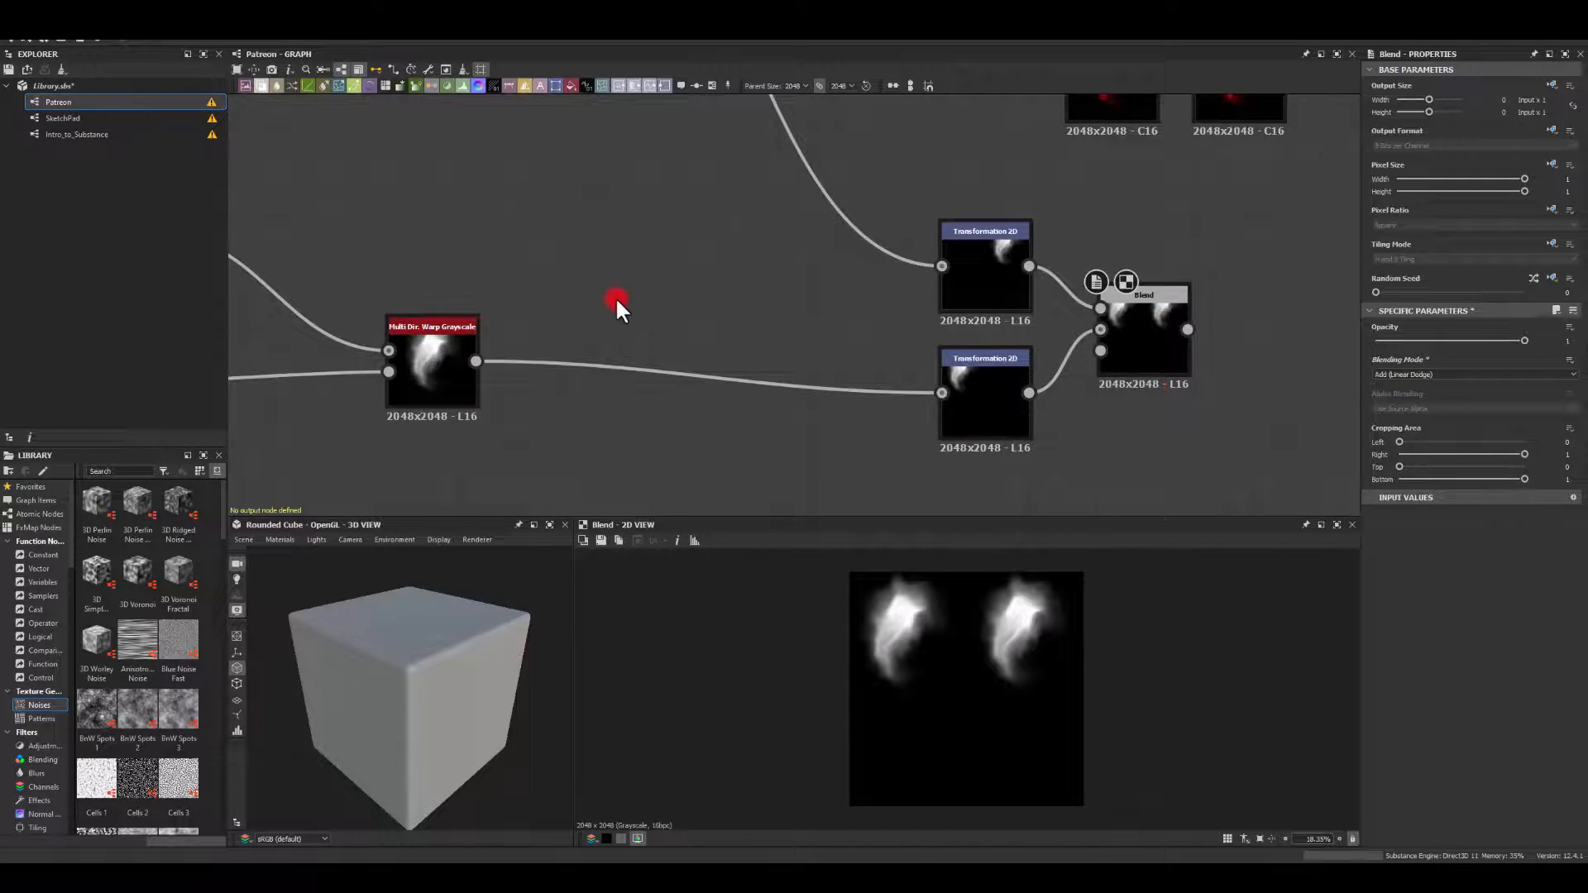
Reshape the copied flame by repositioning the swirl area of the first Swirl Grayscale node in the duplicated chain.
{"action": "scroll", "coordinate": [616, 300], "scroll_direction": "down", "scroll_amount": 2}
{"action": "middle_click_drag", "start_coordinate": [537, 291], "coordinate": [920, 303]}
{"action": "scroll", "coordinate": [693, 319], "scroll_direction": "down", "scroll_amount": 2}
{"action": "middle_click_drag", "start_coordinate": [273, 254], "coordinate": [848, 267]}
{"action": "middle_click_drag", "start_coordinate": [272, 313], "coordinate": [836, 372]}
{"action": "middle_click_drag", "start_coordinate": [274, 337], "coordinate": [552, 349]}
{"action": "middle_click_drag", "start_coordinate": [773, 306], "coordinate": [573, 393]}
{"action": "scroll", "coordinate": [480, 363], "scroll_direction": "up", "scroll_amount": 2}
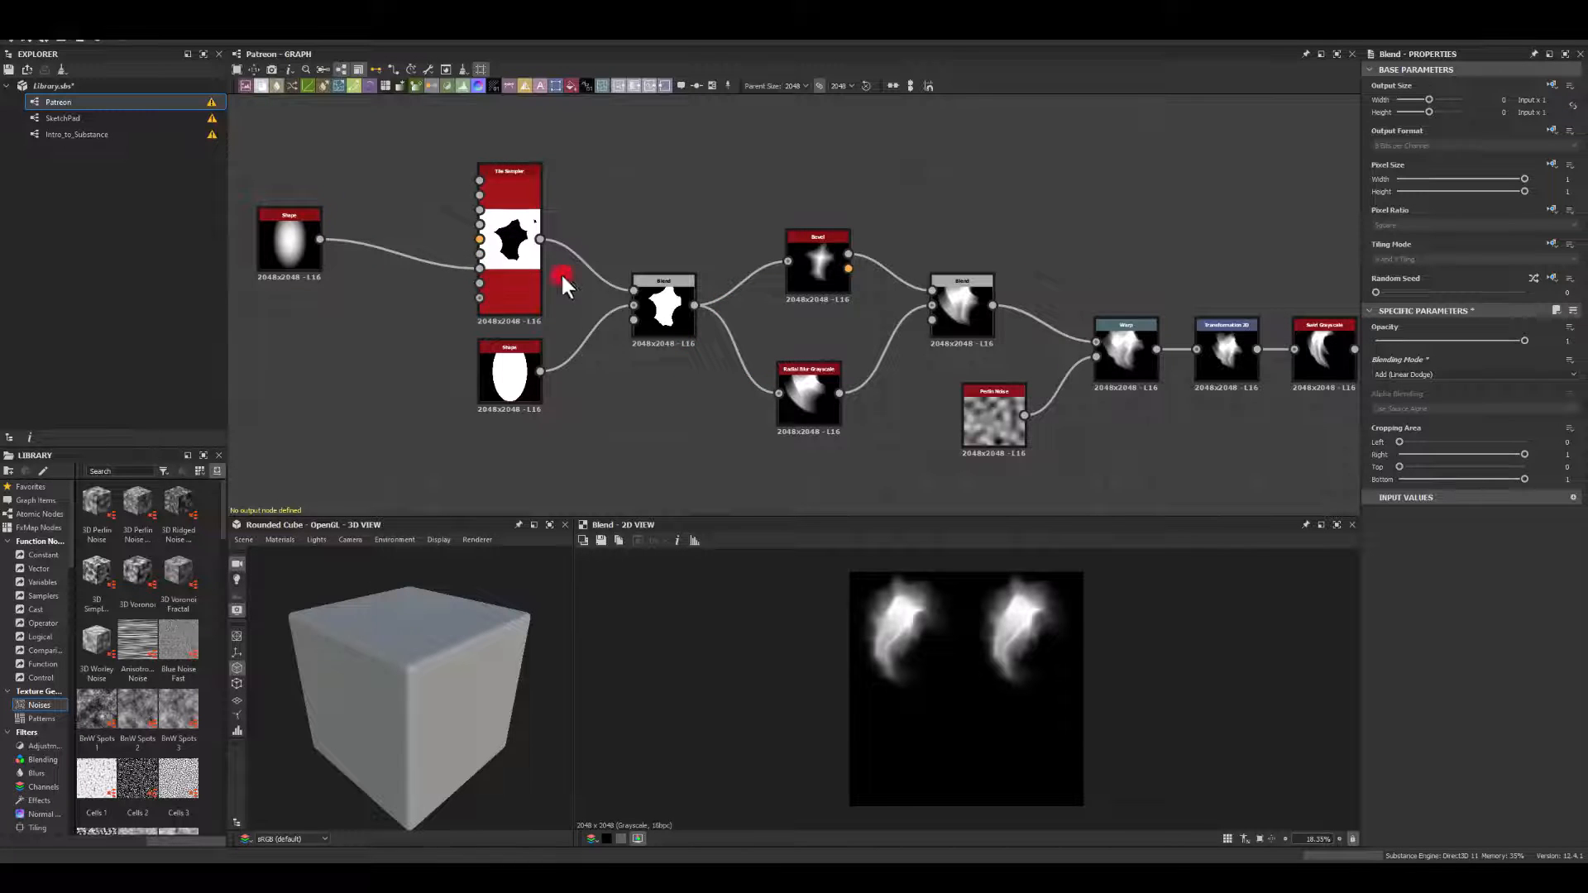
{"action": "middle_click_drag", "start_coordinate": [1064, 262], "coordinate": [751, 215]}
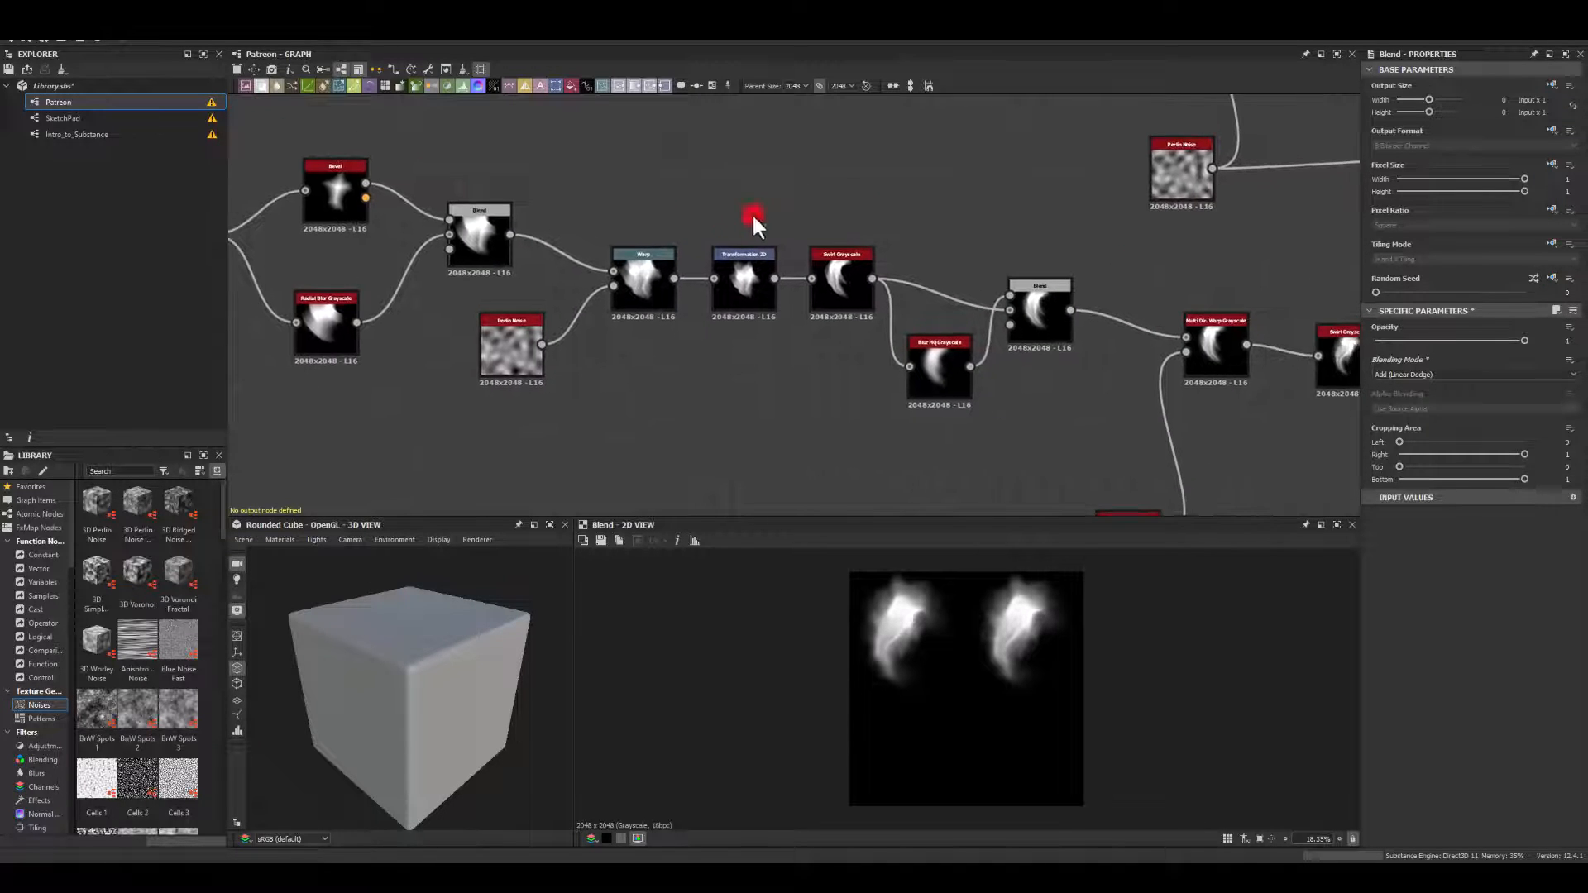
{"action": "left_click", "coordinate": [827, 299]}
{"action": "middle_click_drag", "start_coordinate": [851, 305], "coordinate": [811, 298]}
{"action": "left_click_drag", "start_coordinate": [930, 625], "coordinate": [866, 676]}
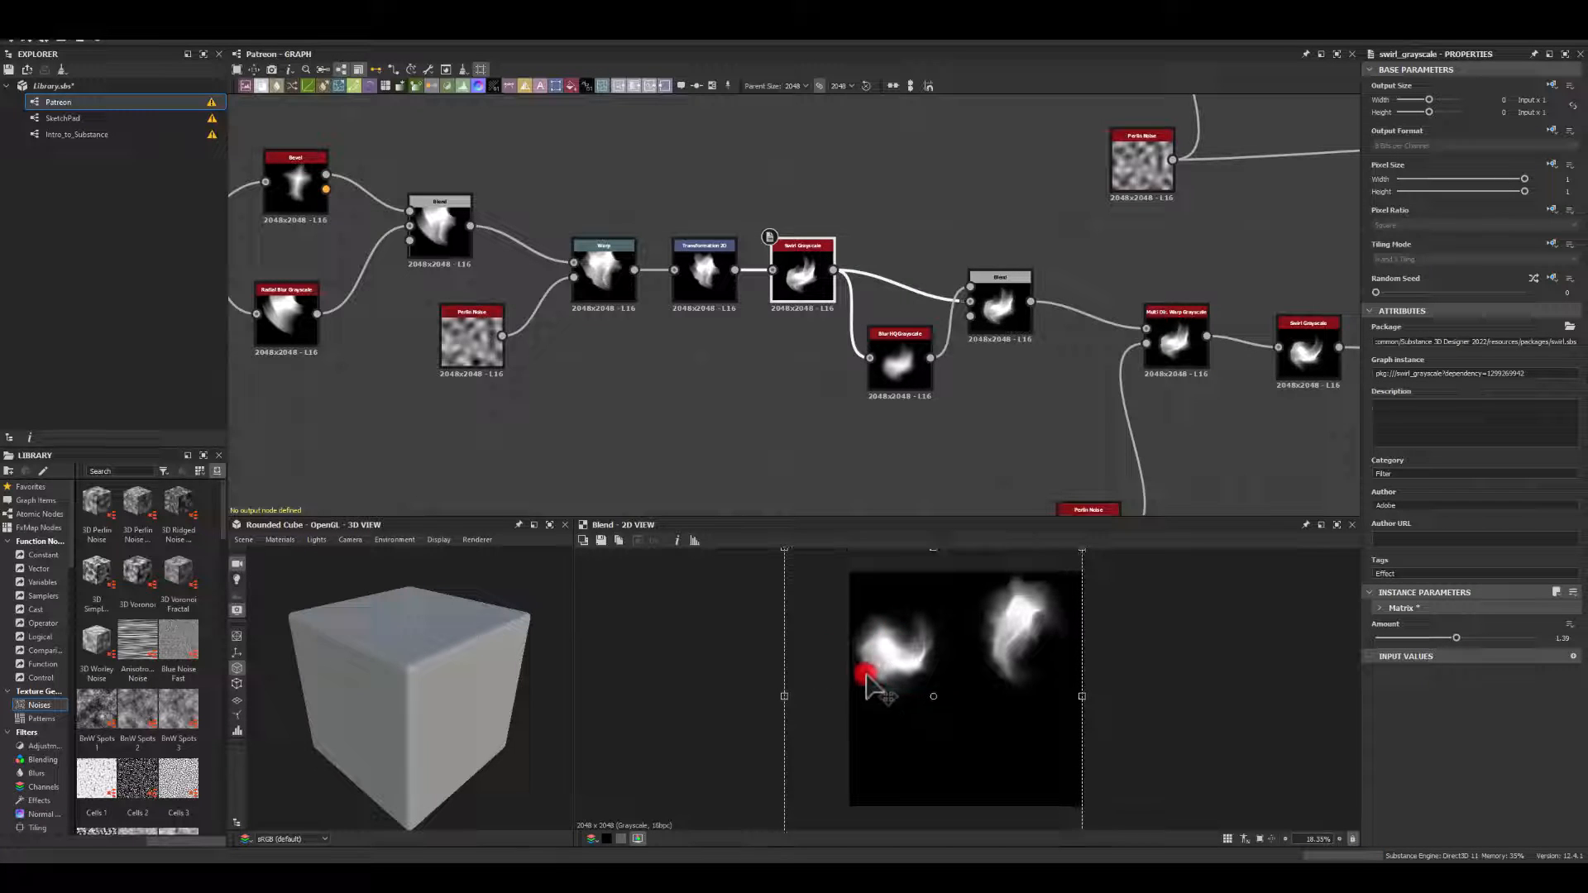
Shift the swirl area of the duplicated chain's second Swirl Grayscale node upward and set its Amount to about -1.39.
{"action": "middle_click_drag", "start_coordinate": [986, 404], "coordinate": [599, 329]}
{"action": "middle_click_drag", "start_coordinate": [882, 292], "coordinate": [766, 276]}
{"action": "left_click", "coordinate": [766, 275]}
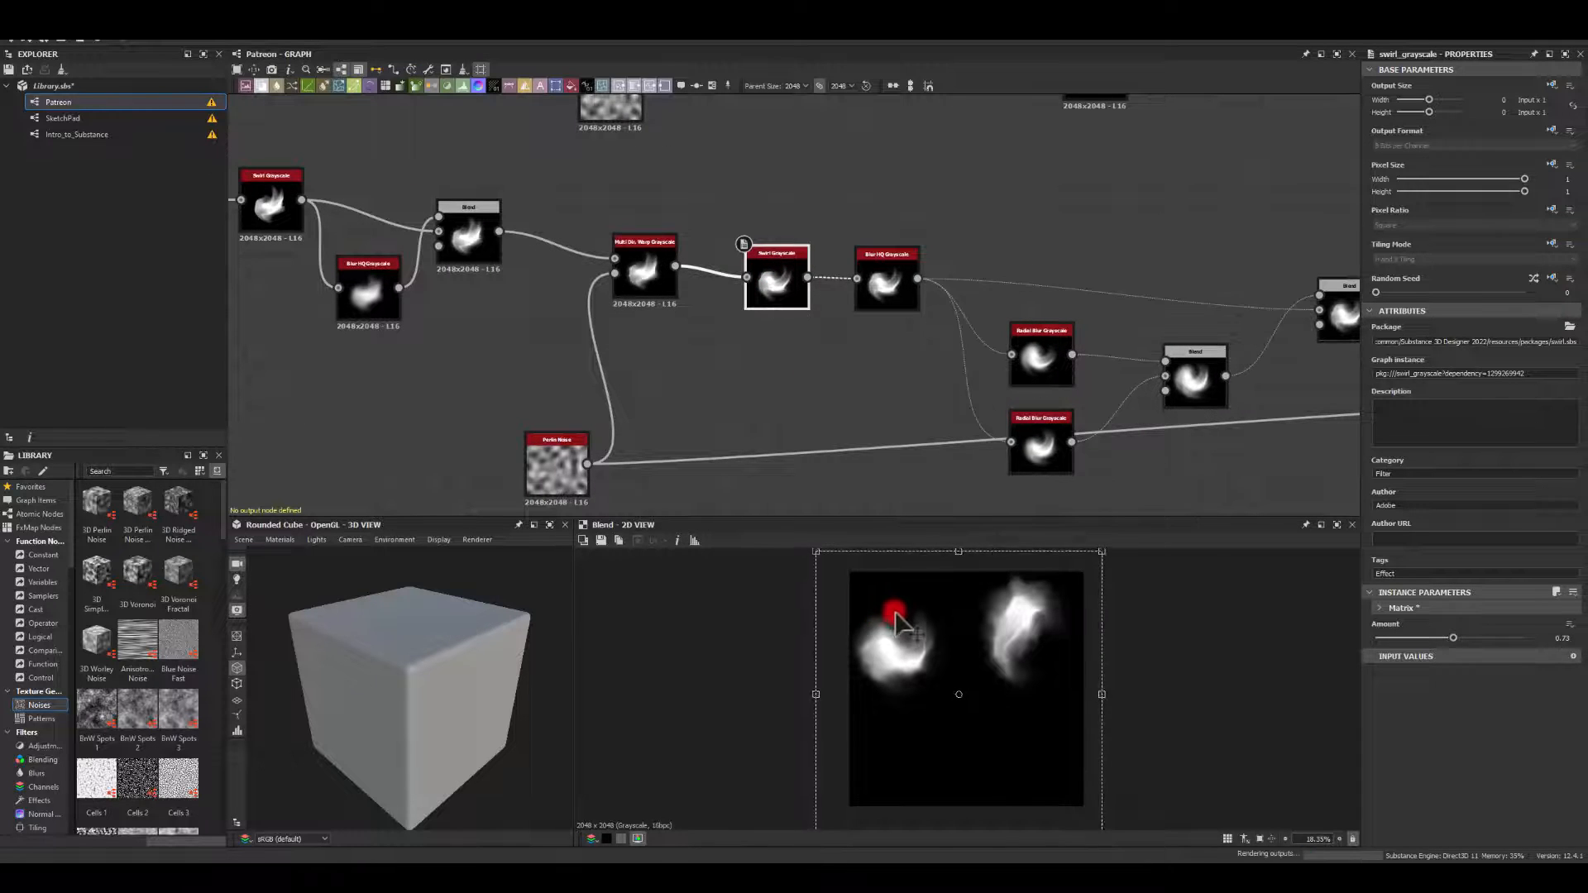
{"action": "left_click_drag", "start_coordinate": [895, 612], "coordinate": [865, 521]}
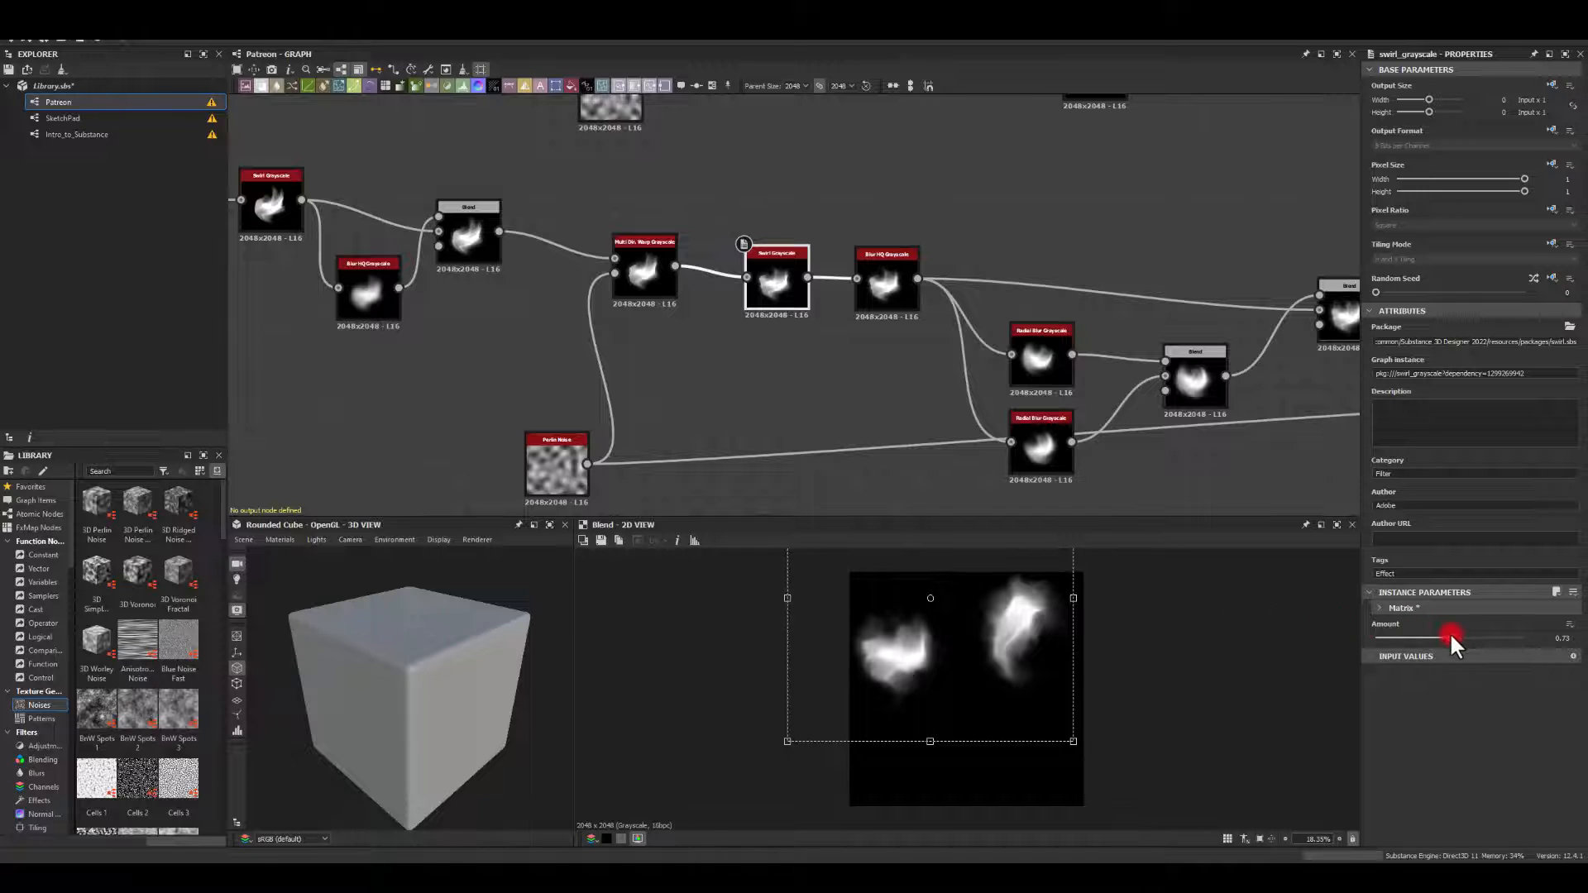
{"action": "left_click_drag", "start_coordinate": [1451, 636], "coordinate": [1442, 628]}
{"action": "left_click", "coordinate": [913, 493]}
Move the Gradient Map and Glow nodes beside the two-flame Blend, feed the Blend into the Gradient Map and preview the Glow output.
{"action": "middle_click_drag", "start_coordinate": [1323, 488], "coordinate": [407, 357]}
{"action": "scroll", "coordinate": [413, 357], "scroll_direction": "down", "scroll_amount": 3}
{"action": "scroll", "coordinate": [787, 219], "scroll_direction": "up", "scroll_amount": 4}
{"action": "middle_click_drag", "start_coordinate": [784, 195], "coordinate": [786, 265]}
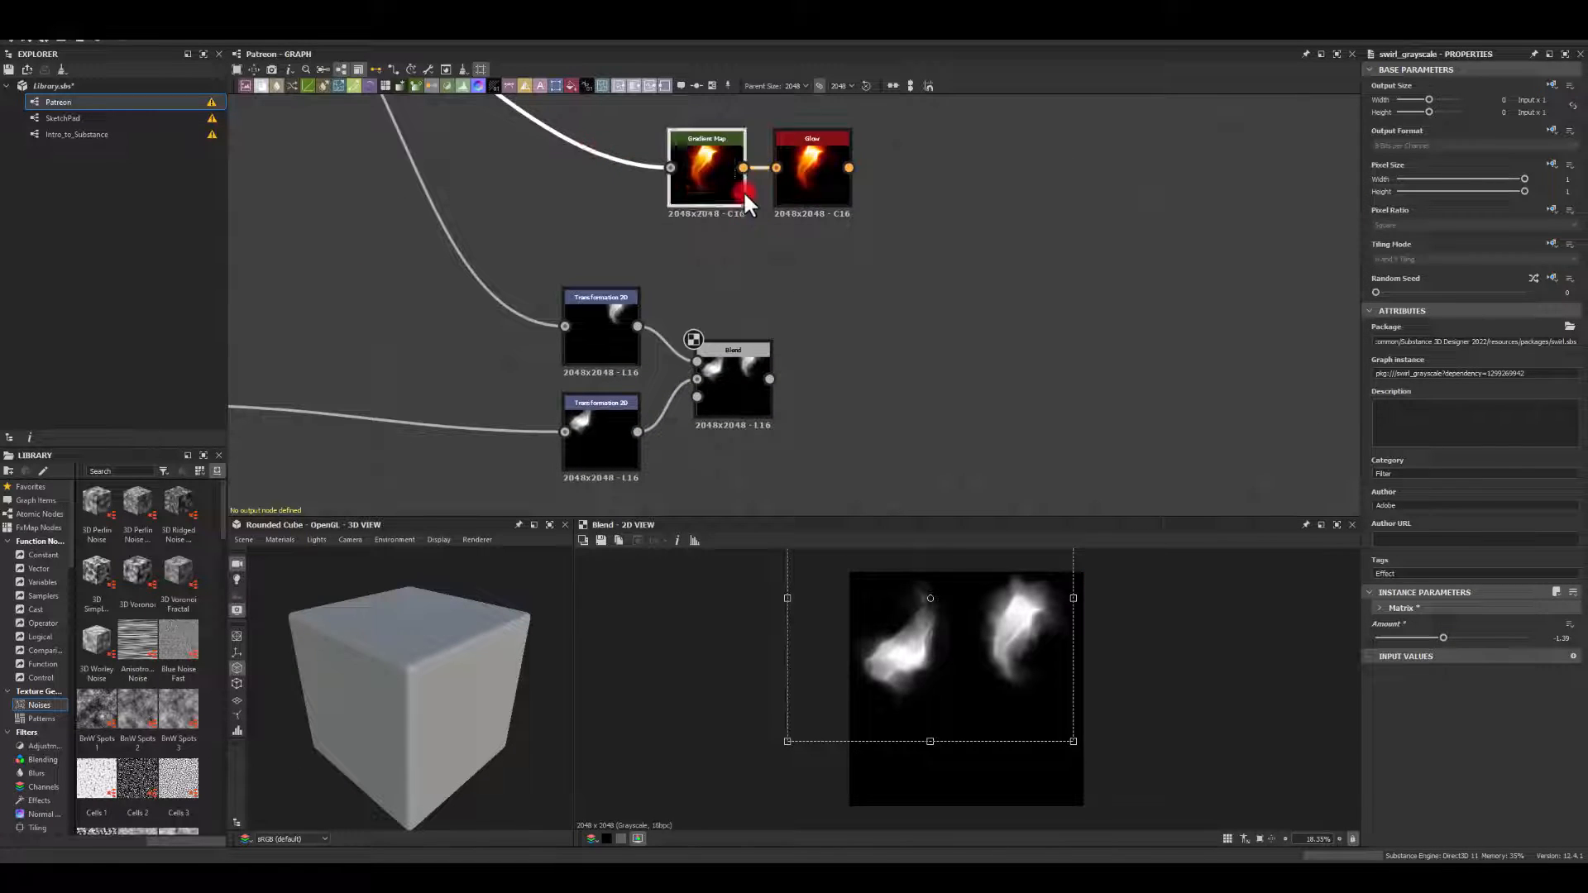
{"action": "left_click_drag", "start_coordinate": [743, 190], "coordinate": [1007, 294]}
{"action": "left_click_drag", "start_coordinate": [769, 379], "coordinate": [934, 274]}
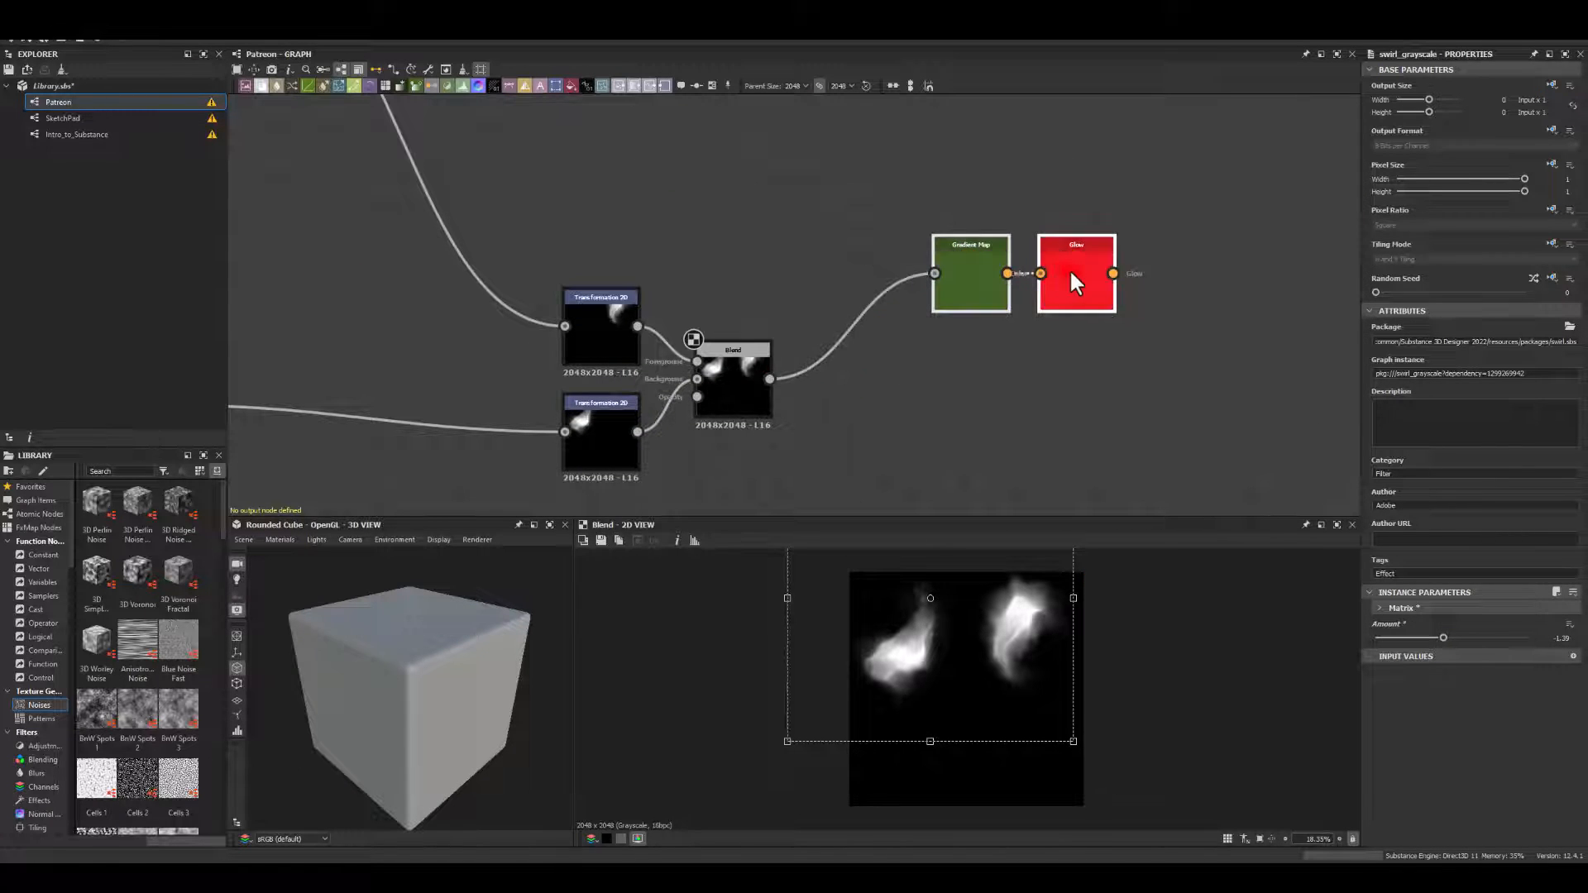
{"action": "double_click", "coordinate": [1073, 281]}
{"action": "scroll", "coordinate": [990, 642], "scroll_direction": "up", "scroll_amount": 2}
{"action": "scroll", "coordinate": [901, 655], "scroll_direction": "down", "scroll_amount": 1}
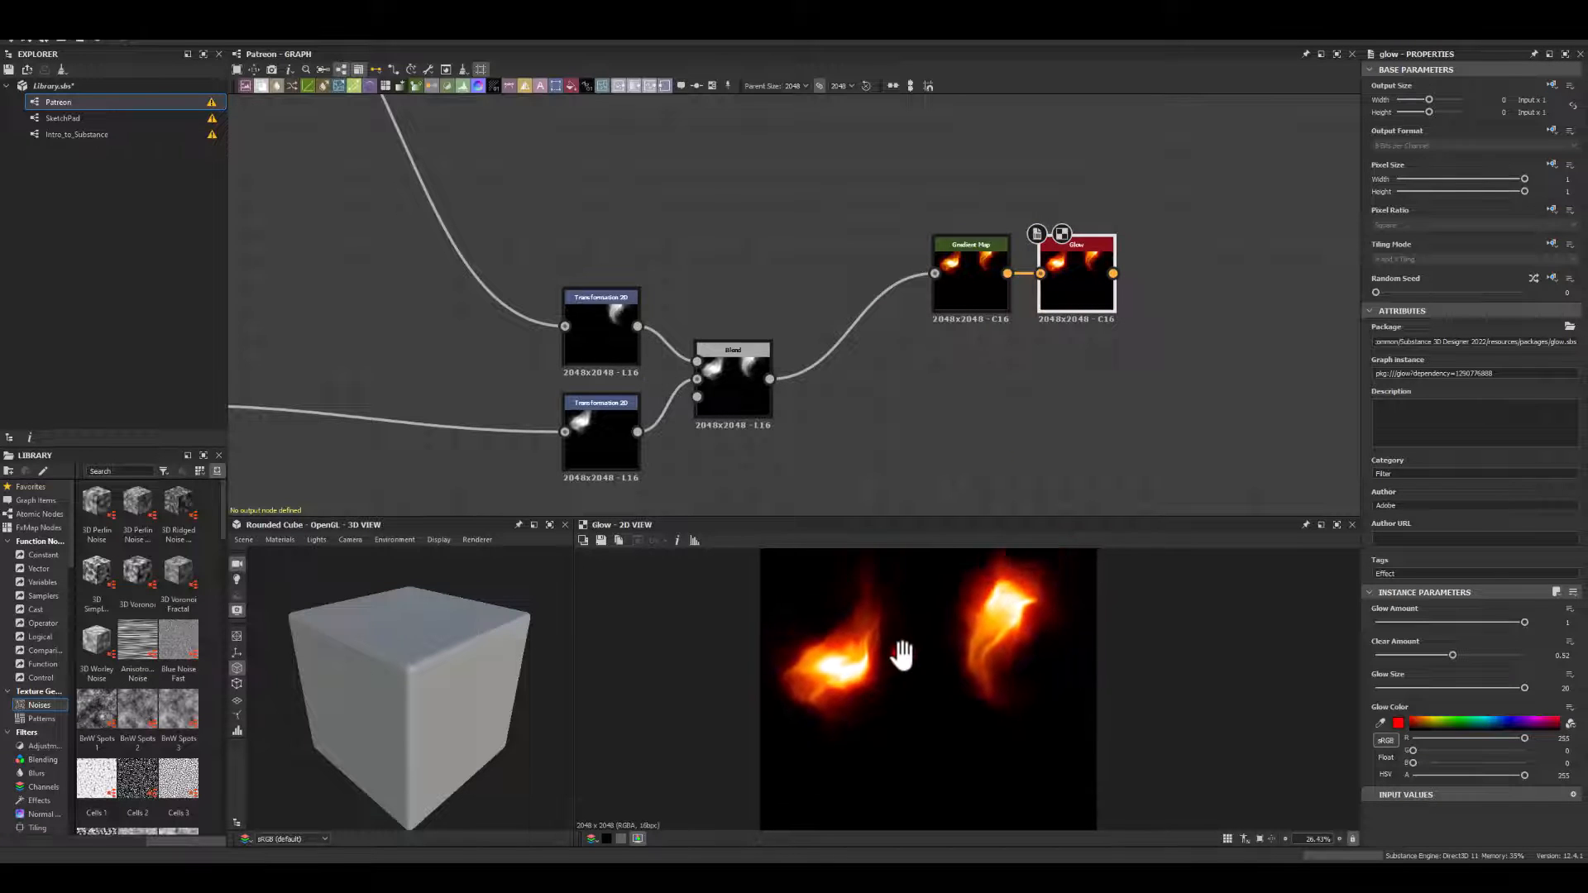
{"action": "middle_click_drag", "start_coordinate": [901, 655], "coordinate": [913, 691]}
{"action": "scroll", "coordinate": [907, 682], "scroll_direction": "down", "scroll_amount": 2}
{"action": "scroll", "coordinate": [935, 674], "scroll_direction": "up", "scroll_amount": 1}
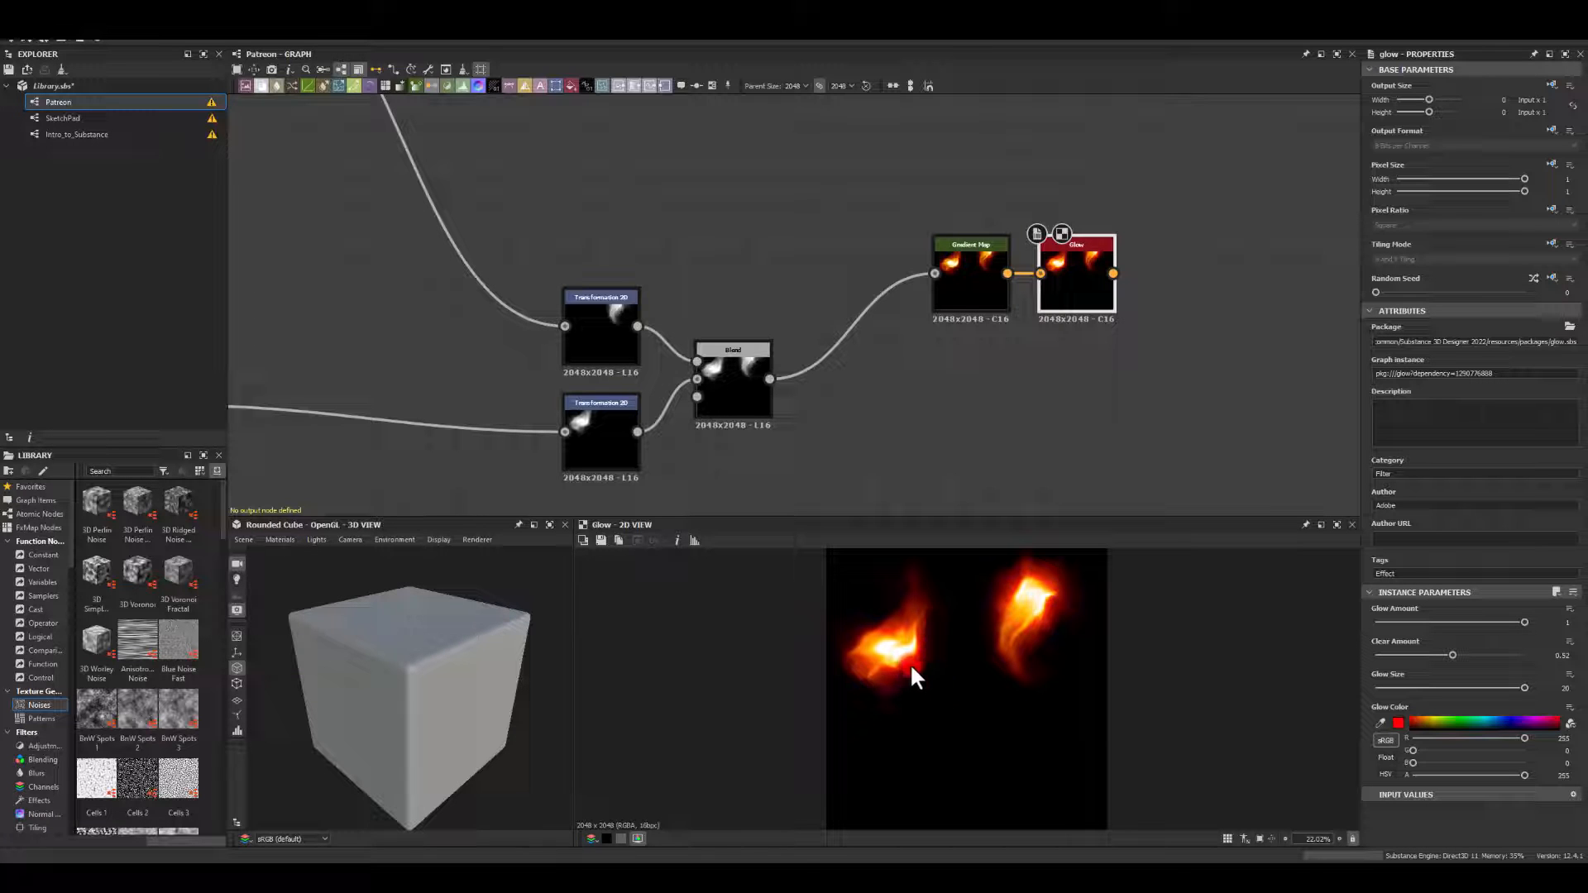
Examine both flame node chains in the graph and compare the two colored flames in the Glow preview.
{"action": "left_click", "coordinate": [883, 502]}
{"action": "scroll", "coordinate": [759, 408], "scroll_direction": "down", "scroll_amount": 5}
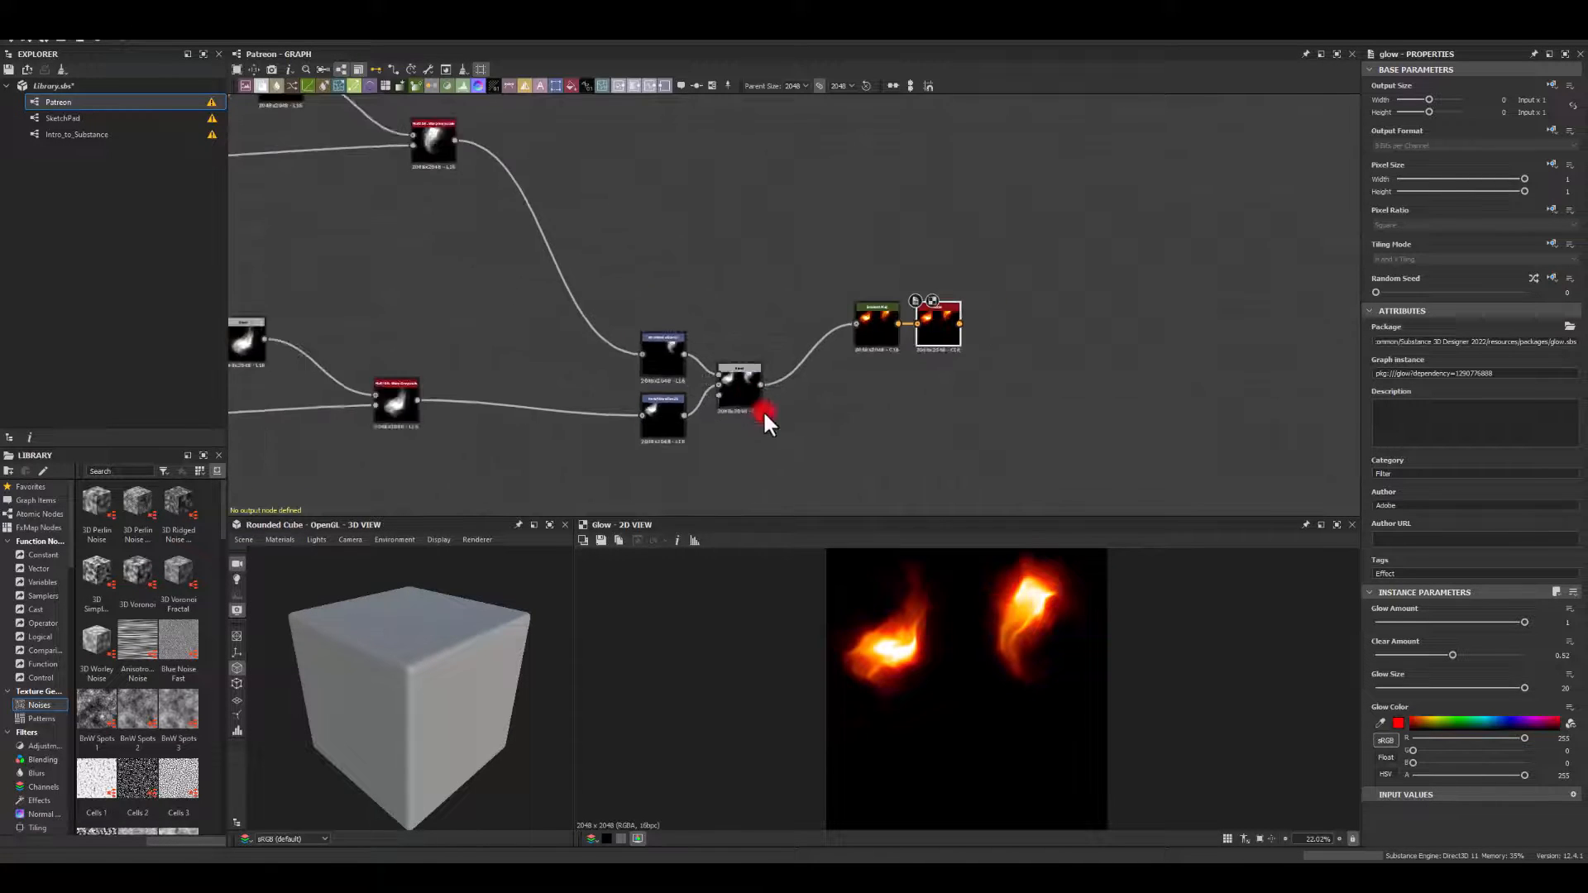
{"action": "middle_click_drag", "start_coordinate": [439, 344], "coordinate": [685, 381]}
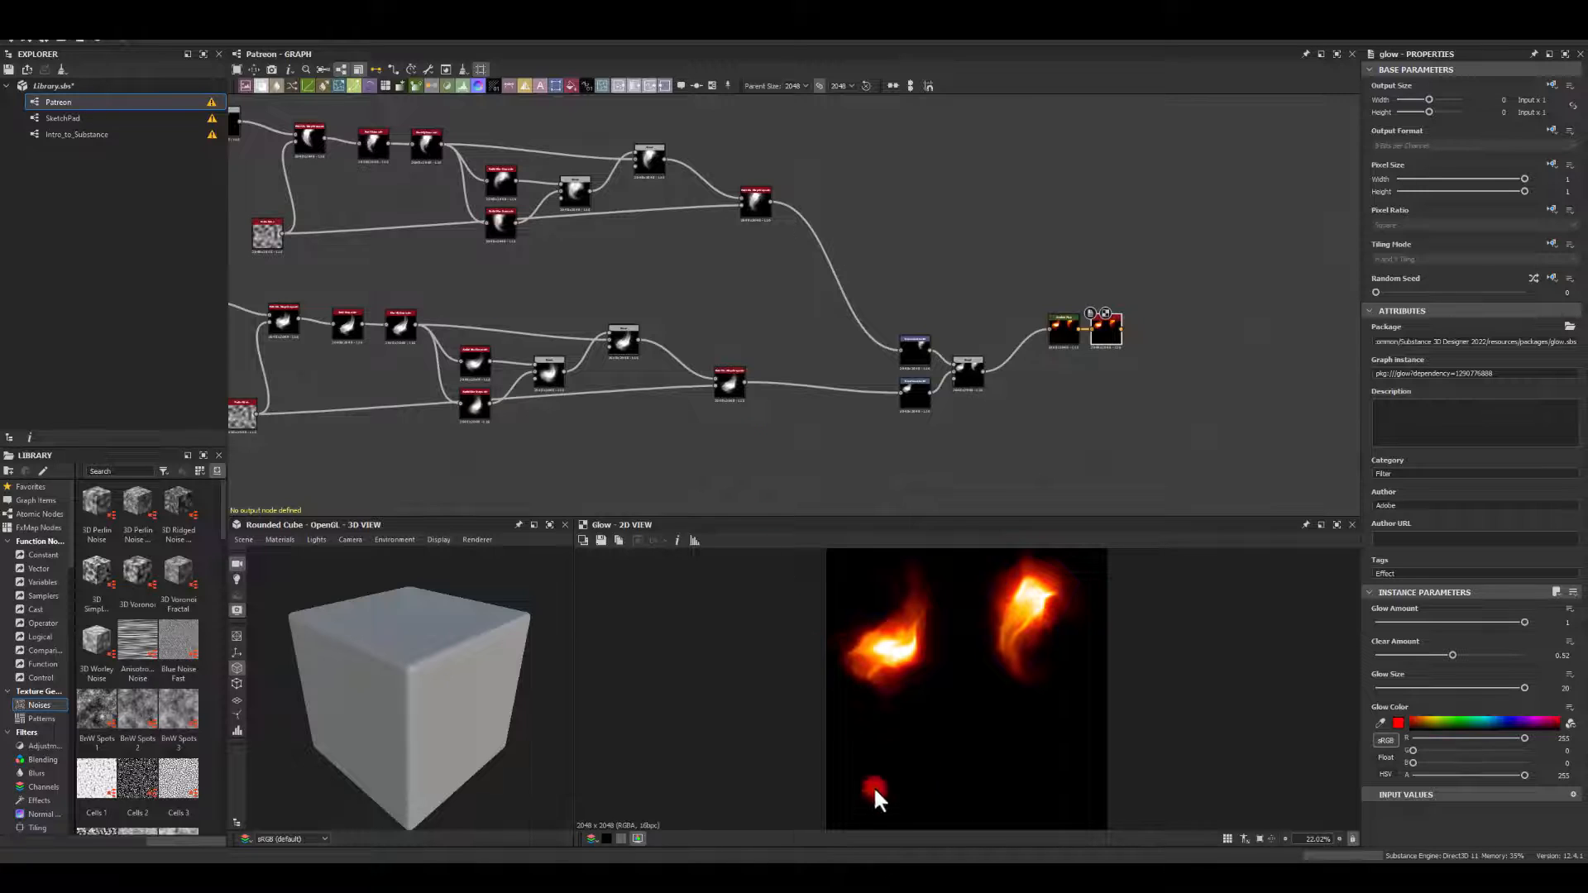
{"action": "scroll", "coordinate": [930, 672], "scroll_direction": "up", "scroll_amount": 3}
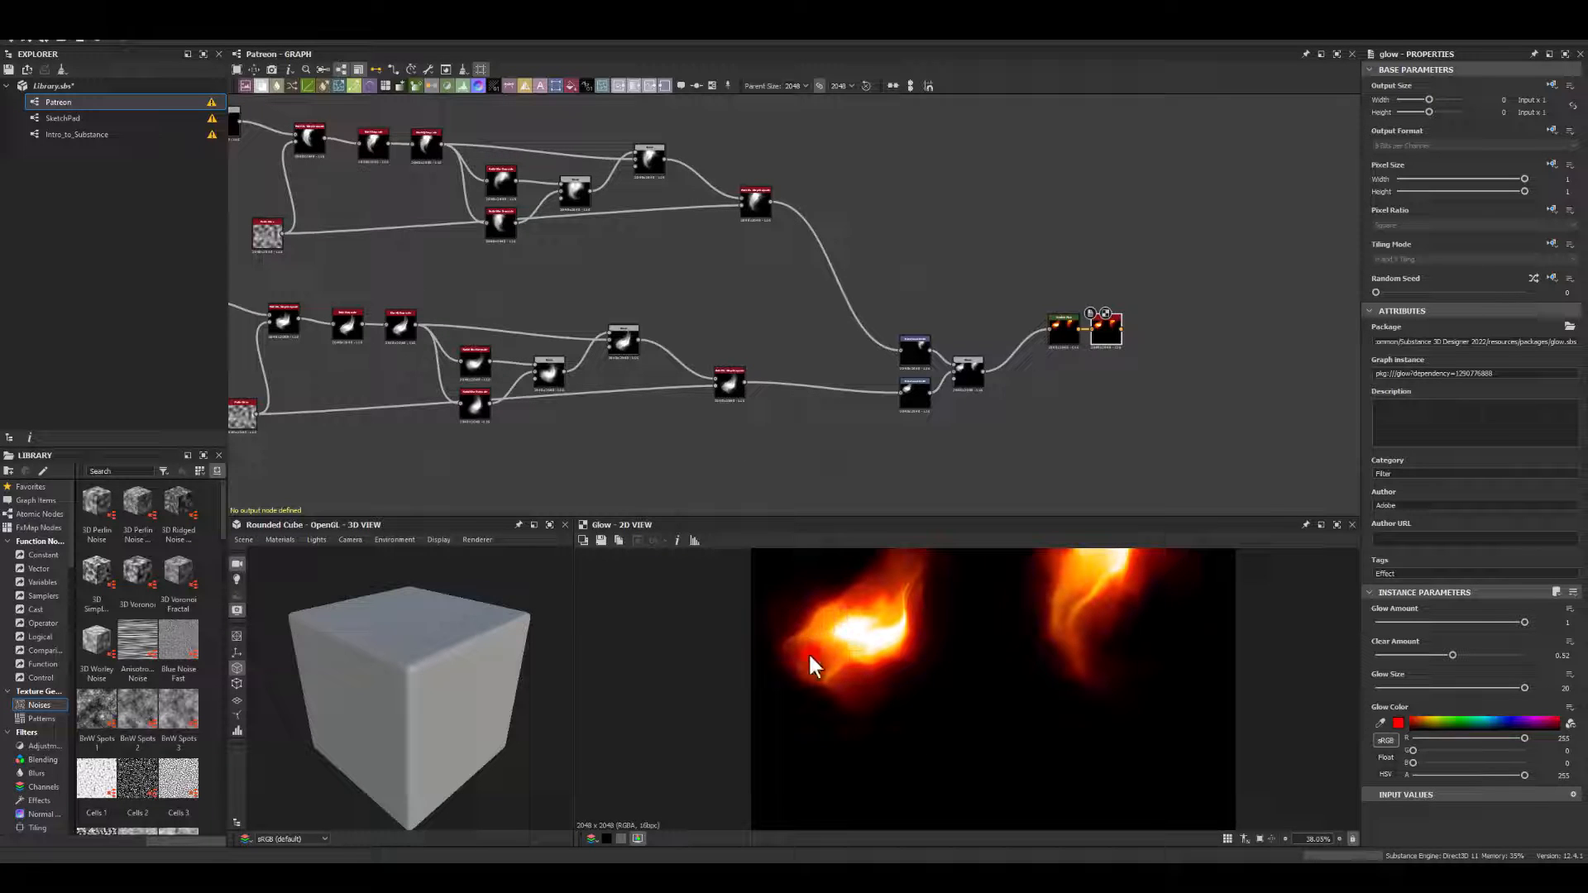
{"action": "middle_click_drag", "start_coordinate": [794, 323], "coordinate": [851, 315]}
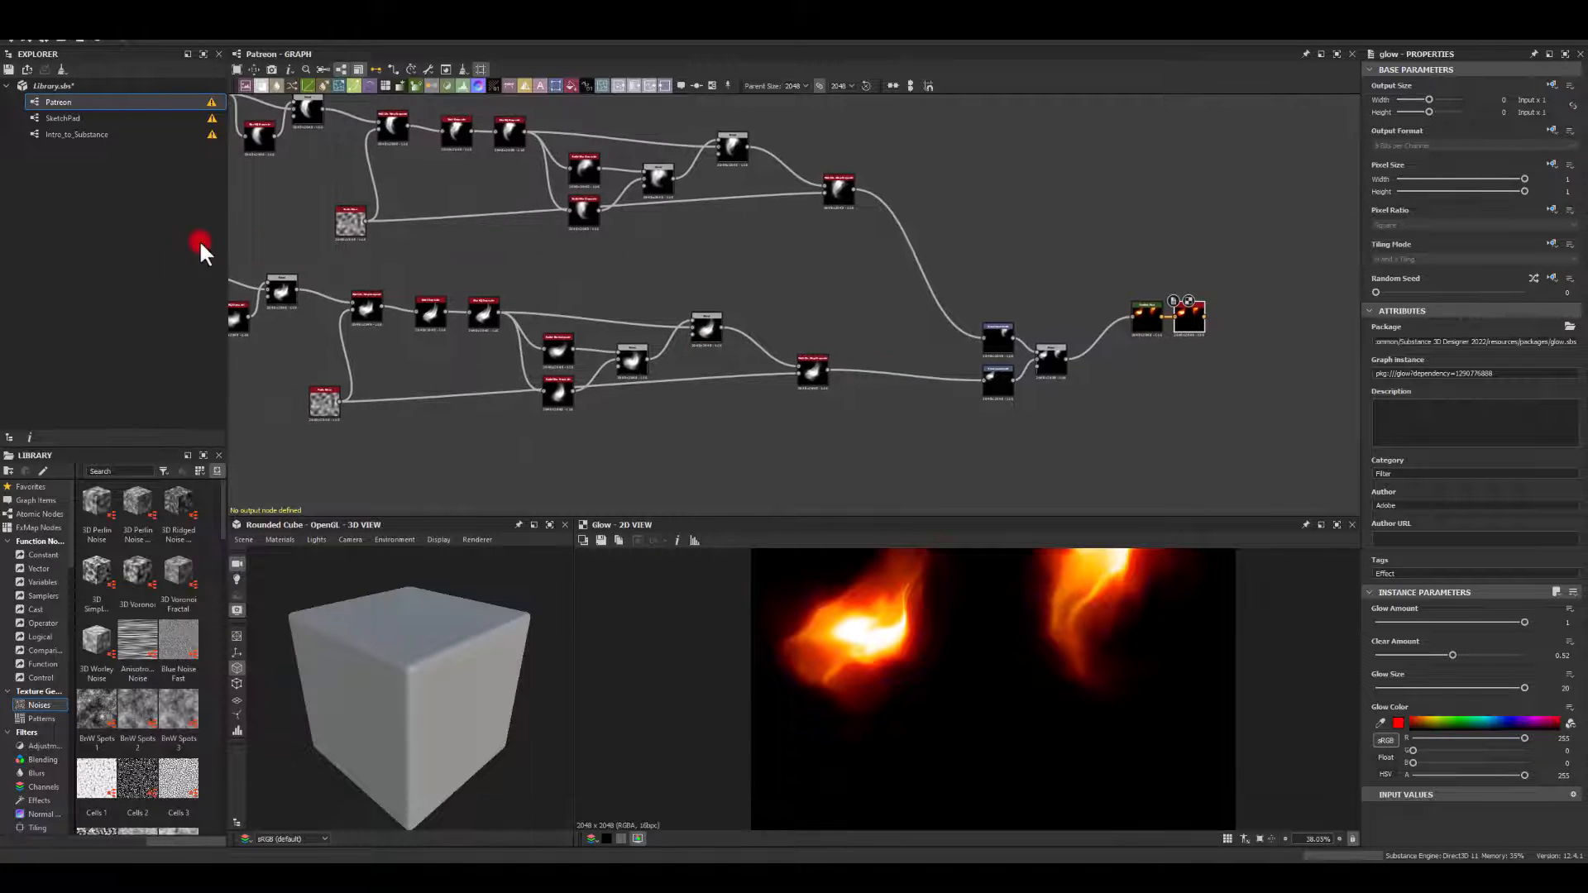
{"action": "middle_click_drag", "start_coordinate": [1048, 447], "coordinate": [1040, 396]}
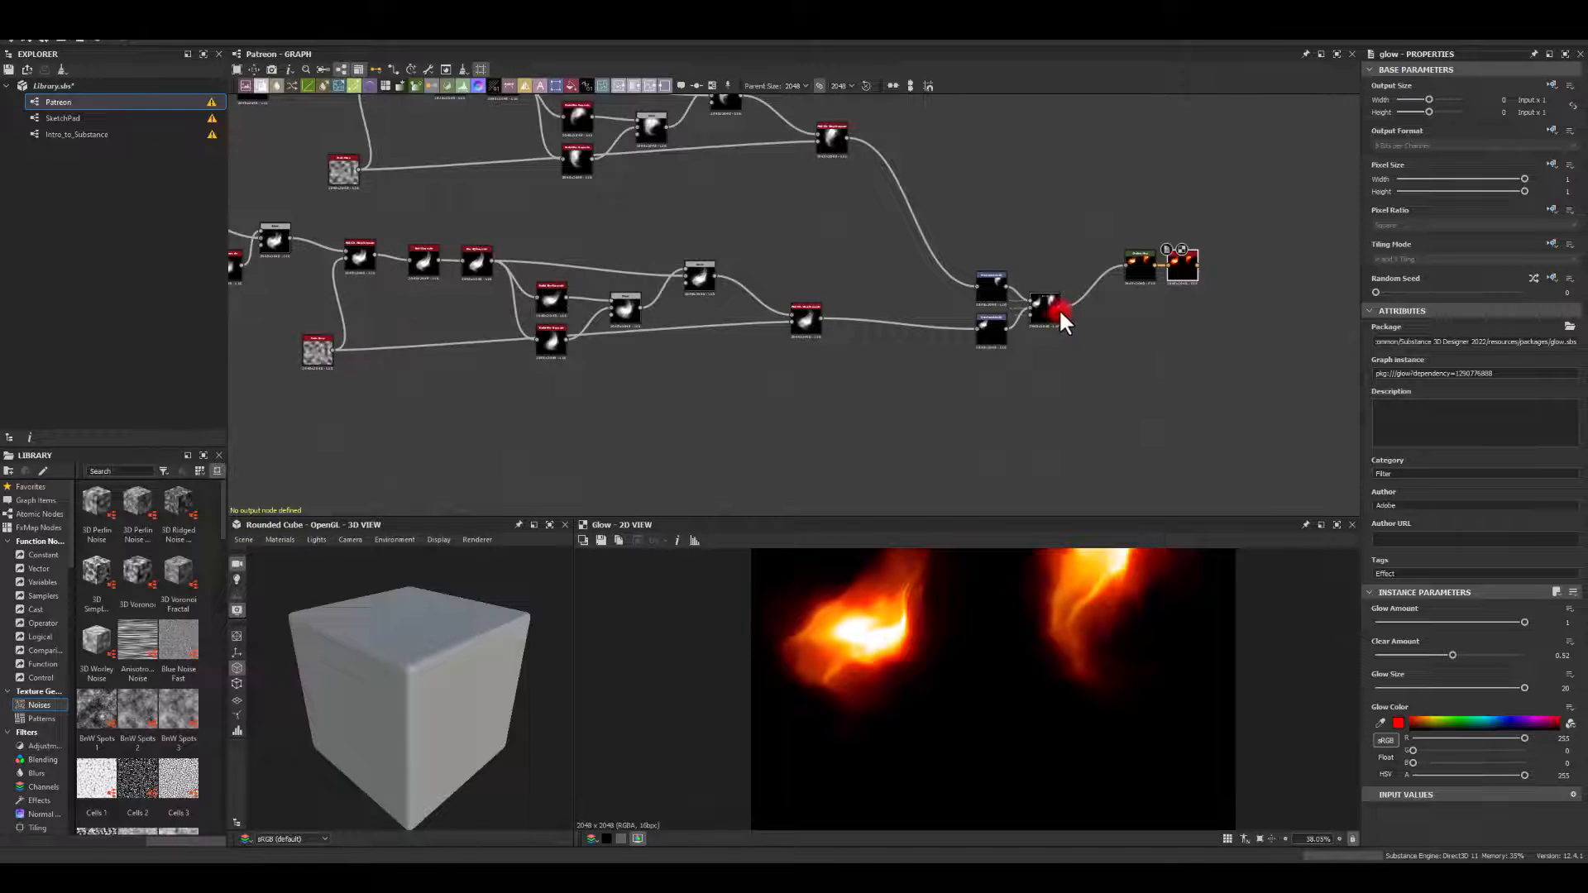
{"action": "left_click_drag", "start_coordinate": [1142, 374], "coordinate": [1141, 373]}
{"action": "left_click", "coordinate": [1063, 402]}
{"action": "scroll", "coordinate": [977, 322], "scroll_direction": "down", "scroll_amount": 2}
{"action": "left_click_drag", "start_coordinate": [510, 145], "coordinate": [1230, 463]}
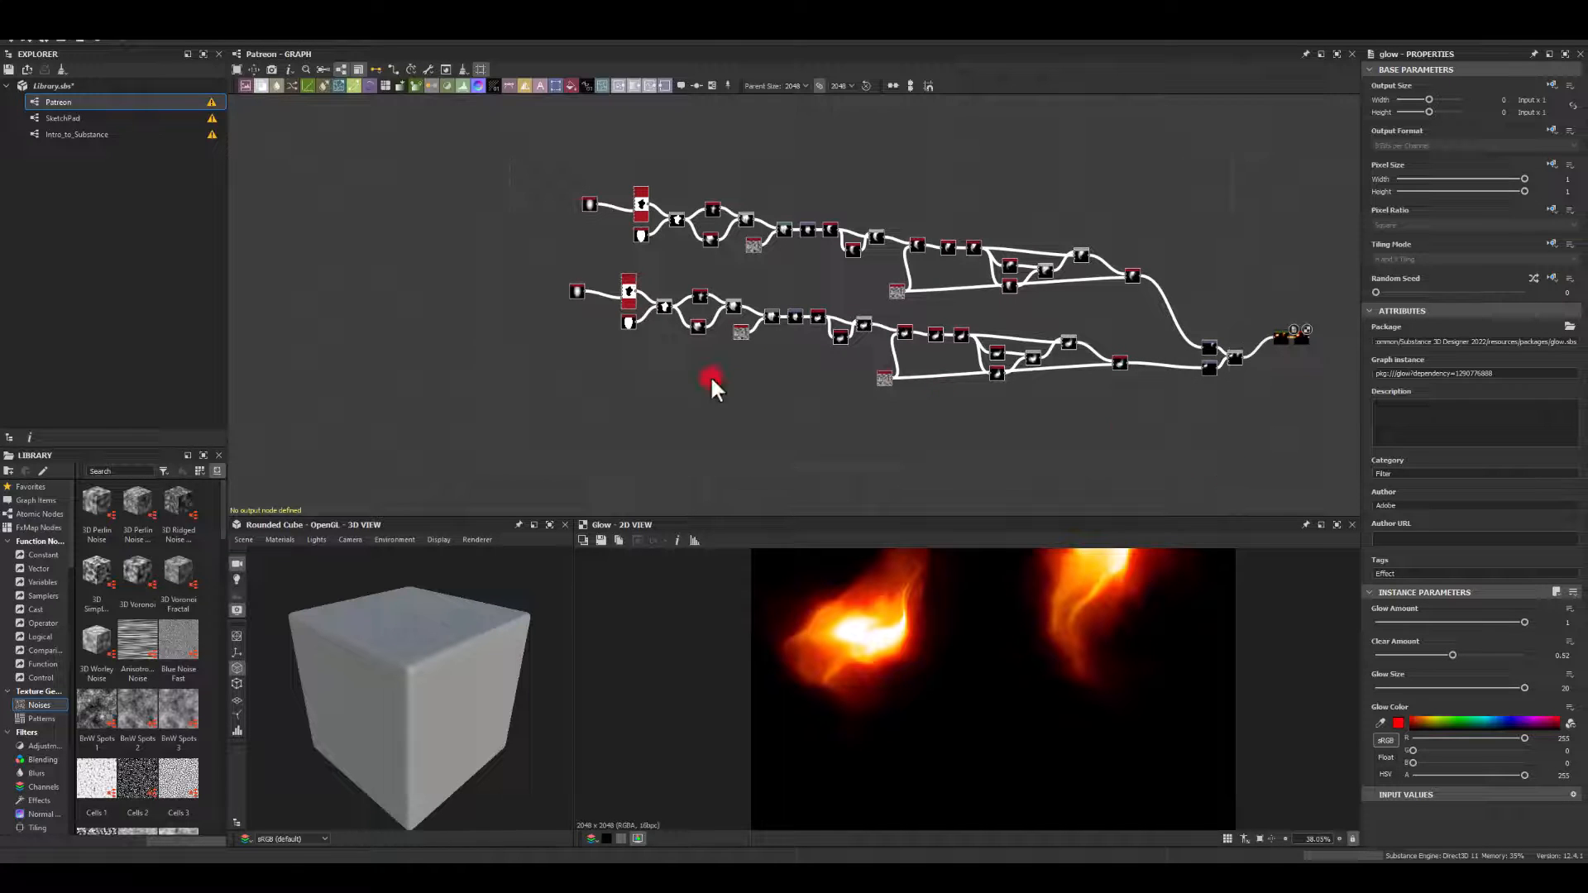
{"action": "left_click", "coordinate": [1075, 451]}
{"action": "middle_click_drag", "start_coordinate": [1156, 448], "coordinate": [720, 350]}
{"action": "scroll", "coordinate": [786, 262], "scroll_direction": "up", "scroll_amount": 3}
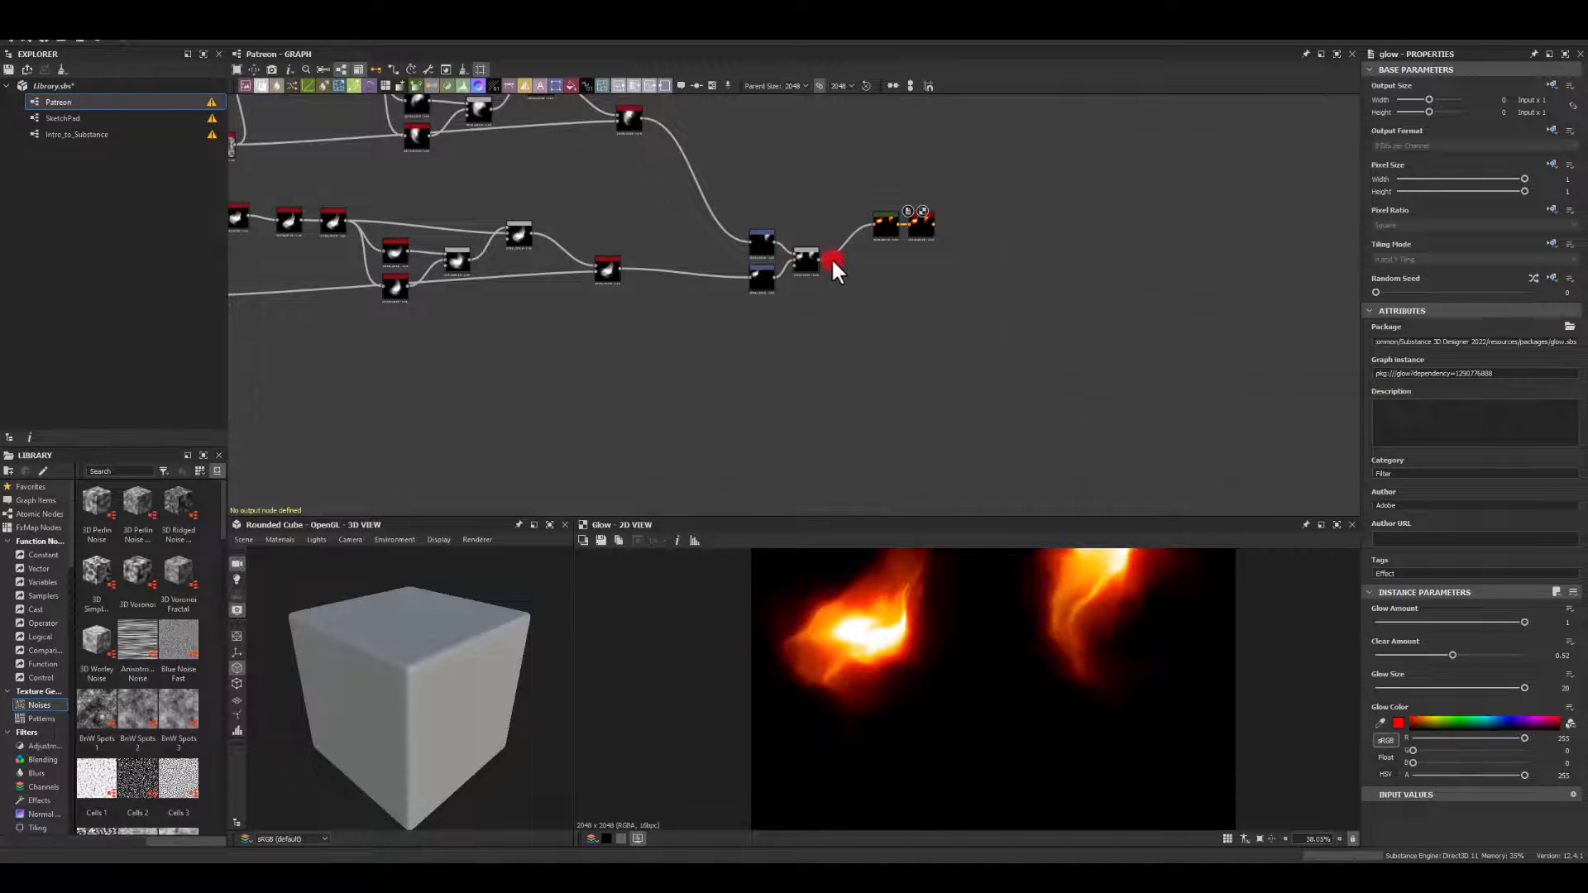
{"action": "scroll", "coordinate": [985, 641], "scroll_direction": "down", "scroll_amount": 2}
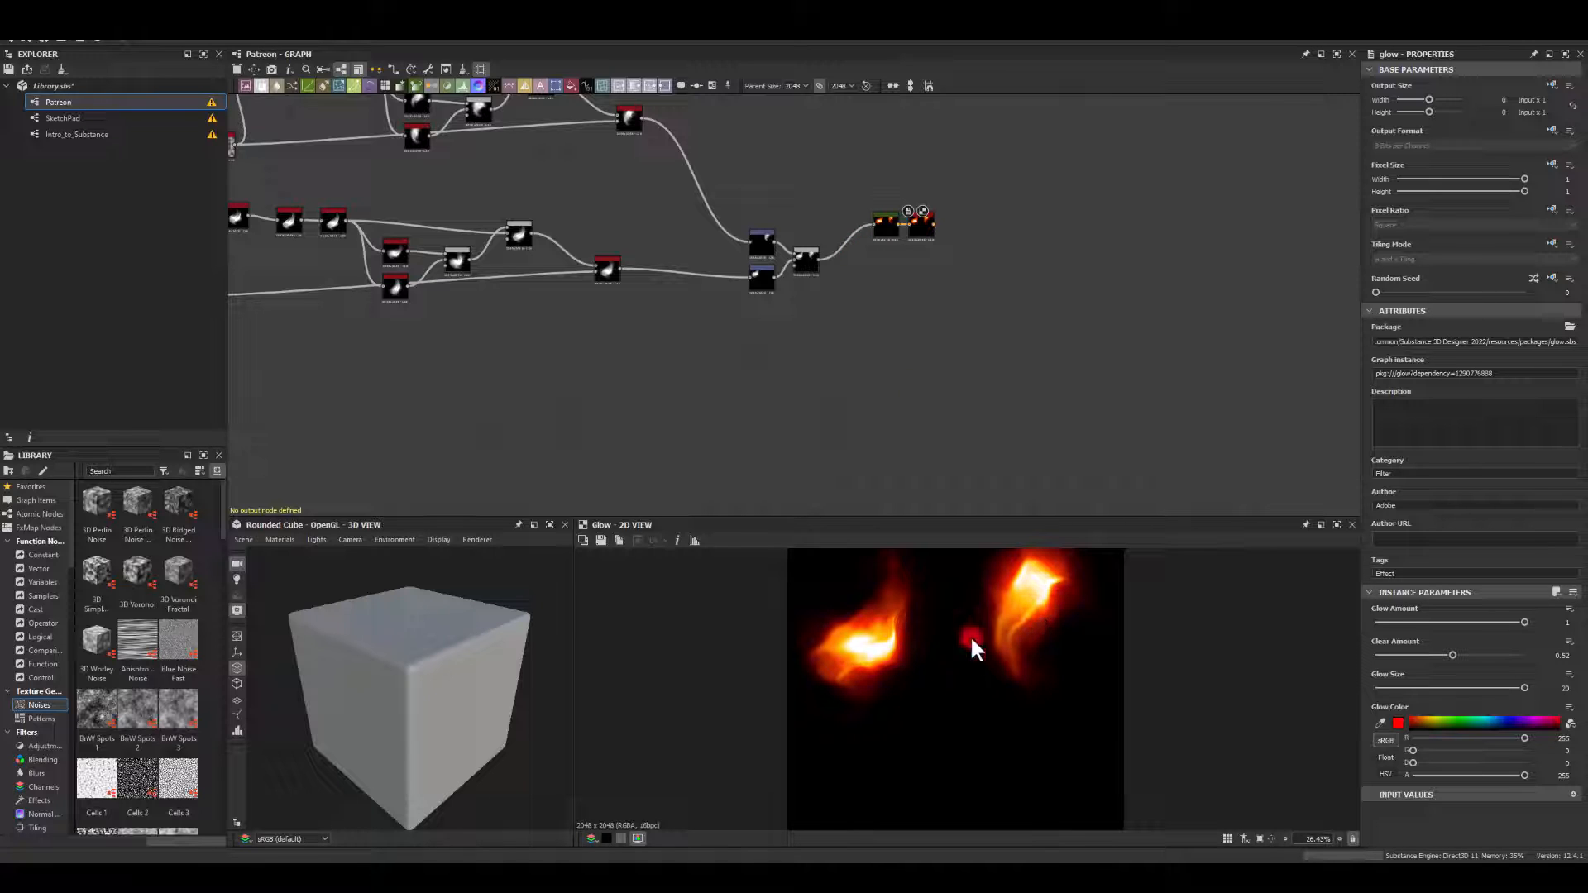
{"action": "scroll", "coordinate": [934, 679], "scroll_direction": "down", "scroll_amount": 2}
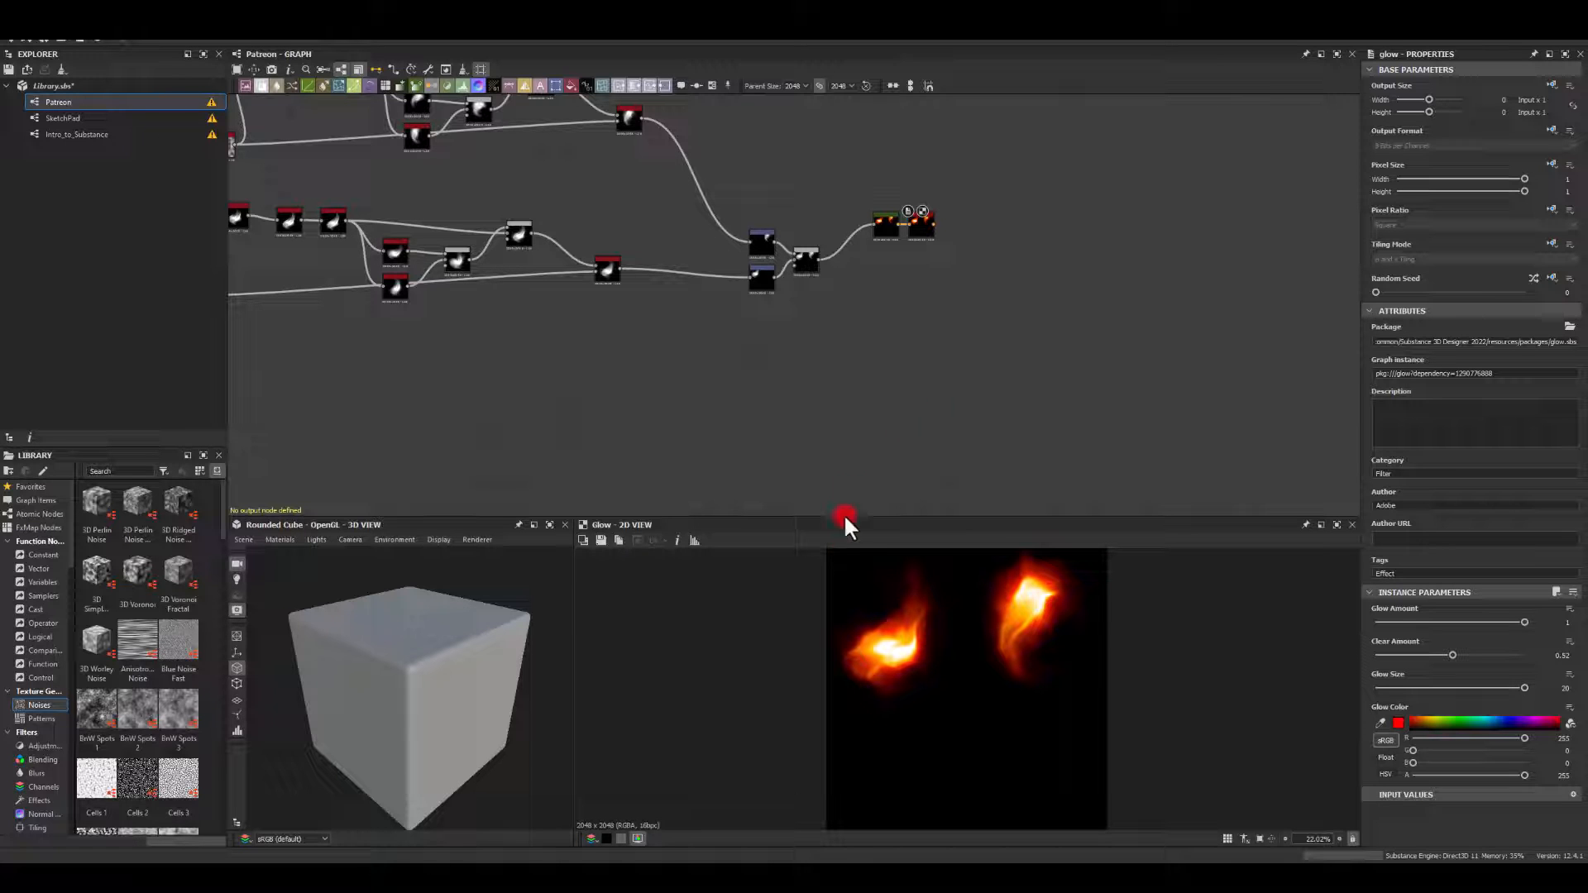
Examine the duplicated flame's node chain from its first Swirl Grayscale output through to its last Multi Dir. Warp Grayscale node.
{"action": "middle_click_drag", "start_coordinate": [290, 383], "coordinate": [668, 463]}
{"action": "middle_click_drag", "start_coordinate": [396, 316], "coordinate": [563, 381]}
{"action": "scroll", "coordinate": [624, 364], "scroll_direction": "up", "scroll_amount": 7}
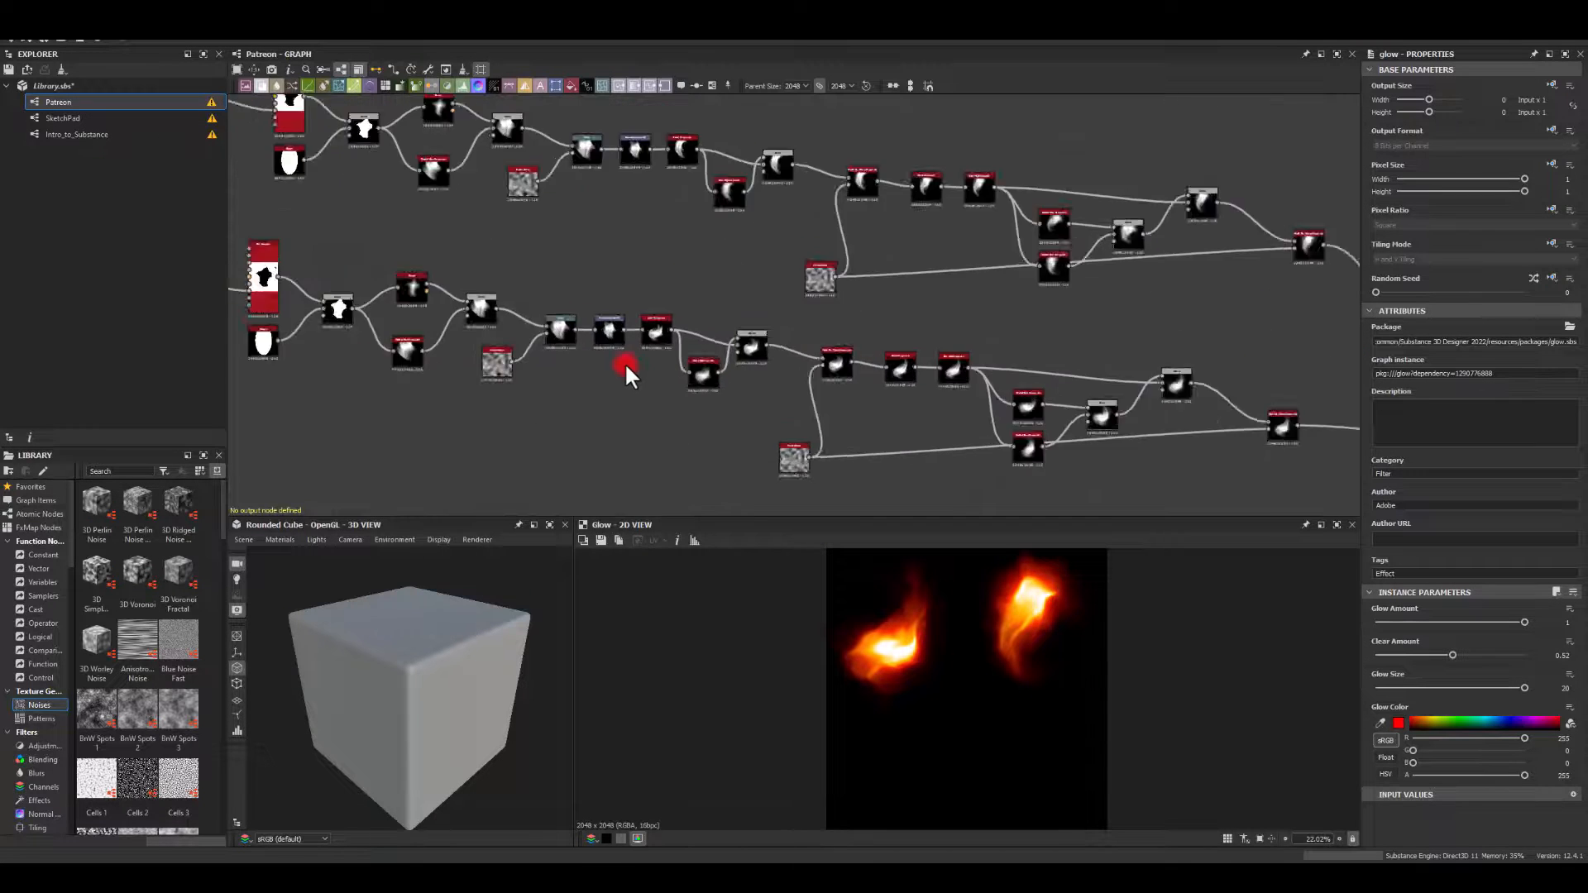
{"action": "double_click", "coordinate": [663, 238]}
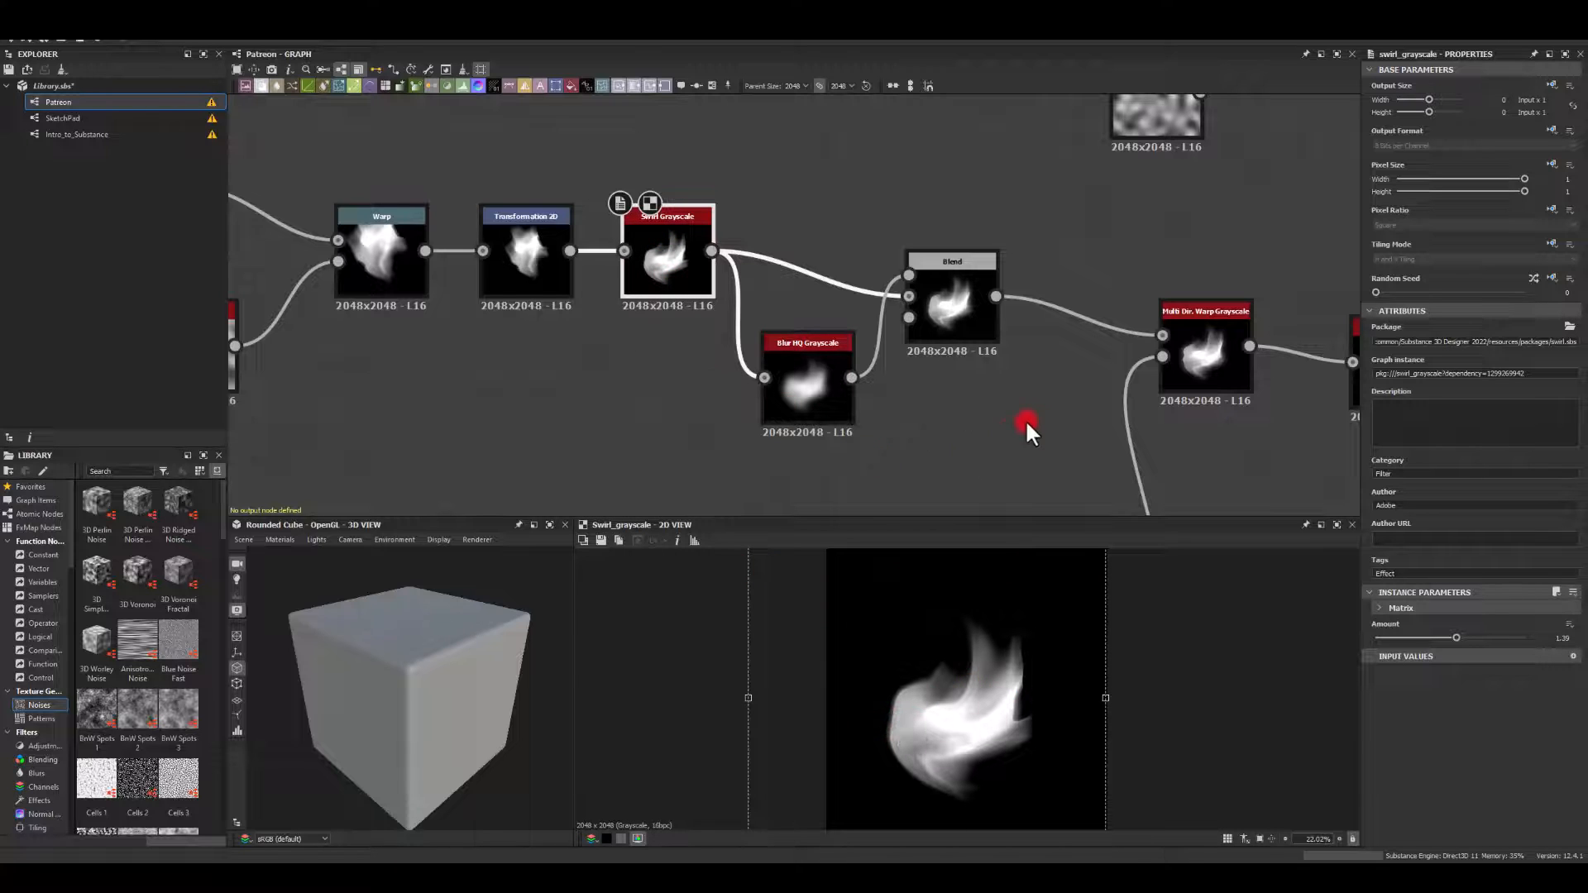
{"action": "middle_click_drag", "start_coordinate": [1000, 416], "coordinate": [429, 353]}
{"action": "left_click_drag", "start_coordinate": [622, 303], "coordinate": [635, 305]}
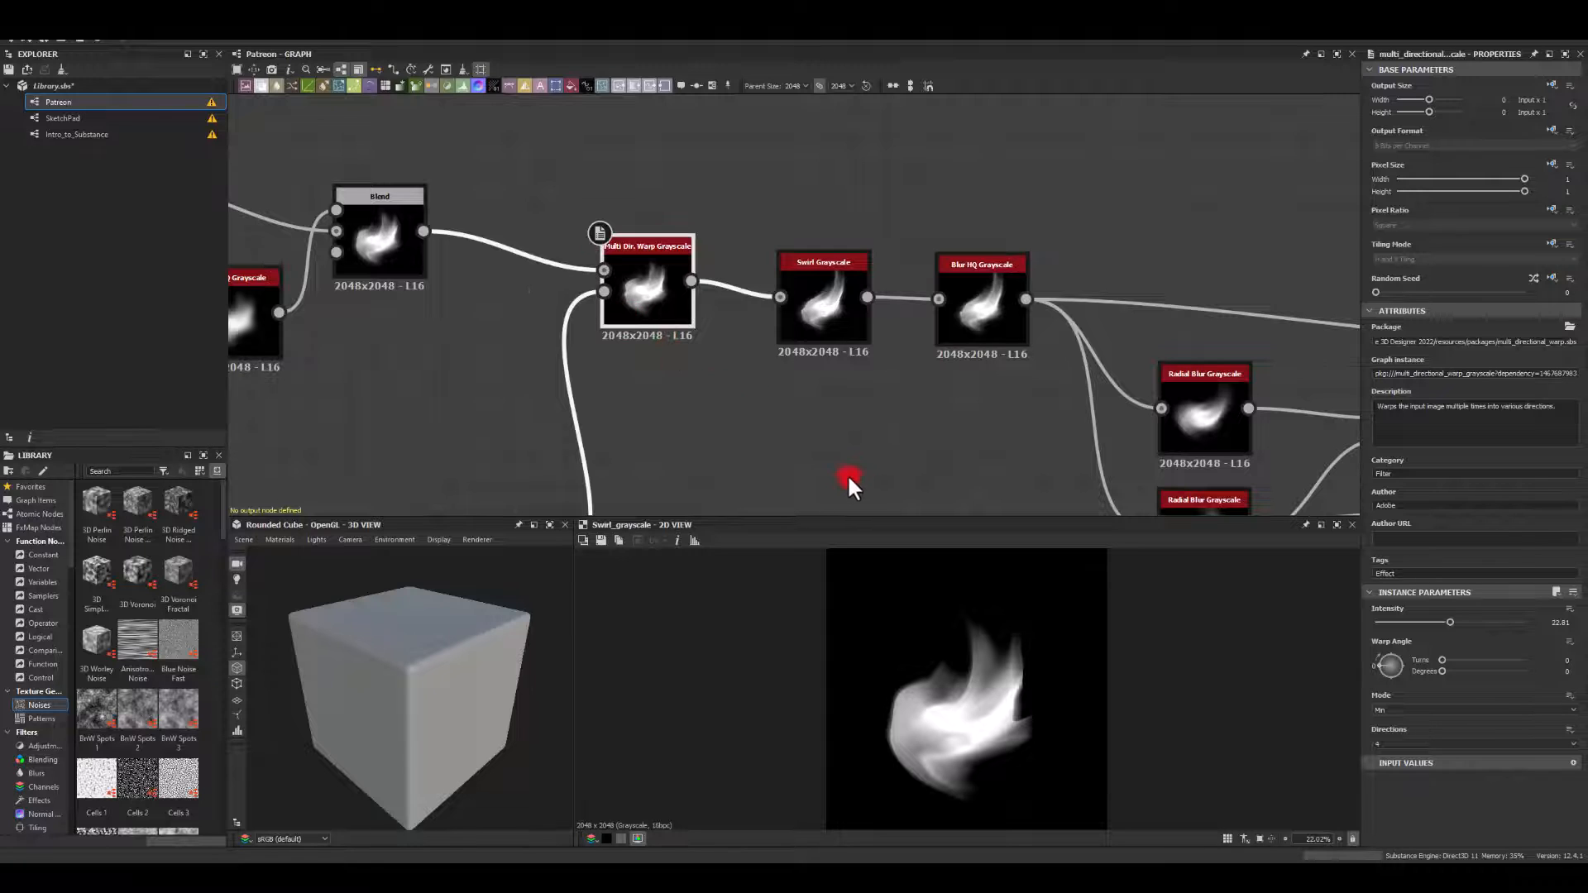
{"action": "middle_click_drag", "start_coordinate": [849, 478], "coordinate": [751, 424]}
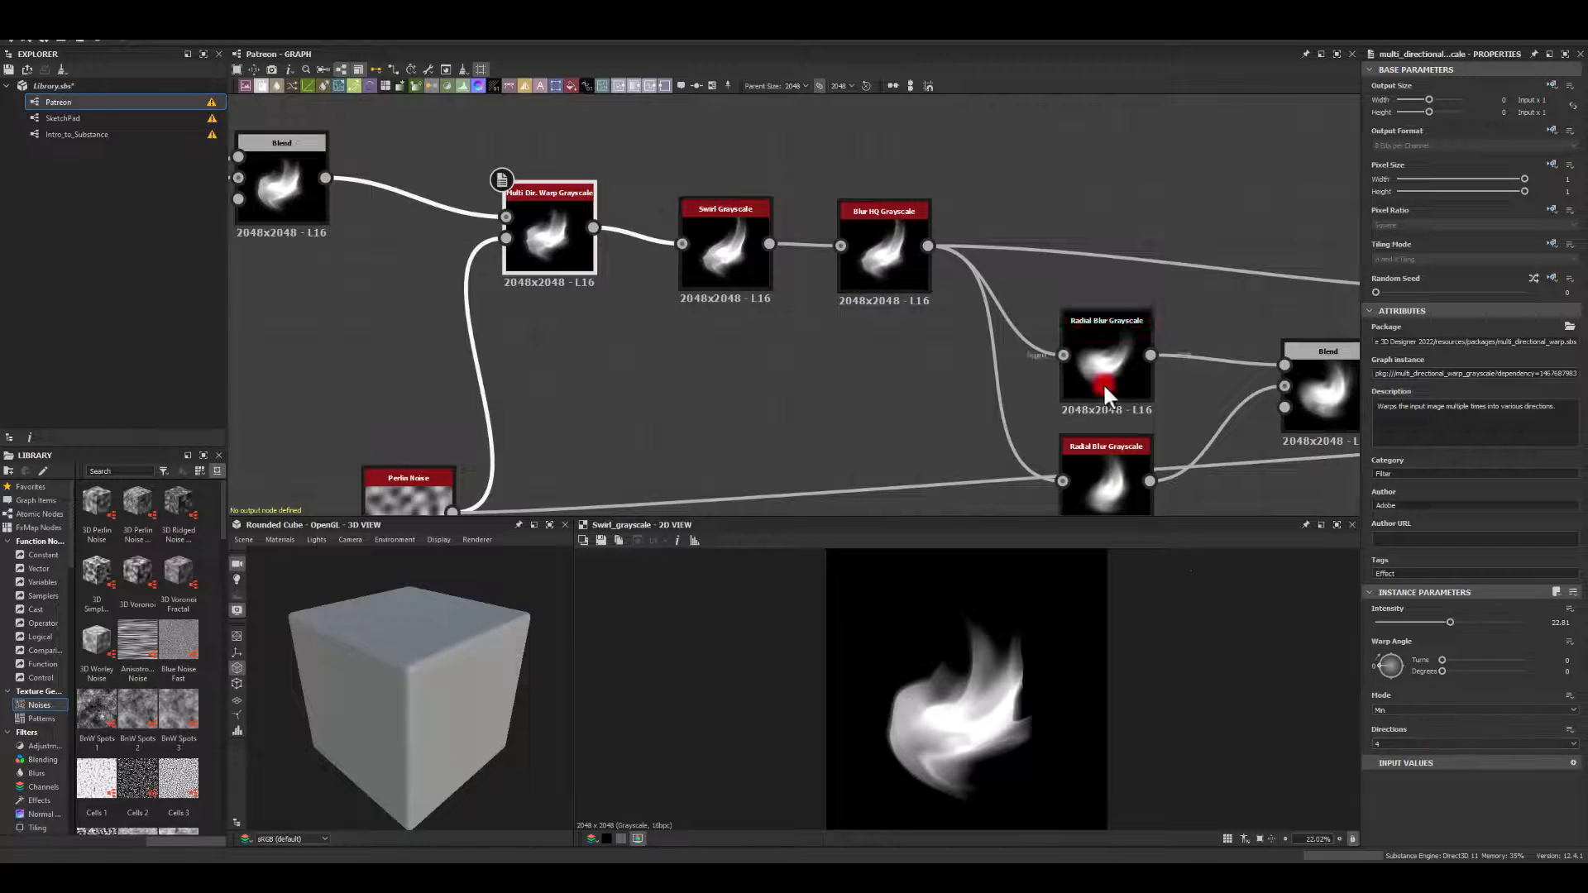
{"action": "scroll", "coordinate": [1103, 382], "scroll_direction": "up", "scroll_amount": 1}
{"action": "middle_click_drag", "start_coordinate": [1323, 334], "coordinate": [720, 270]}
{"action": "scroll", "coordinate": [794, 266], "scroll_direction": "down", "scroll_amount": 4}
{"action": "middle_click_drag", "start_coordinate": [1089, 350], "coordinate": [600, 318]}
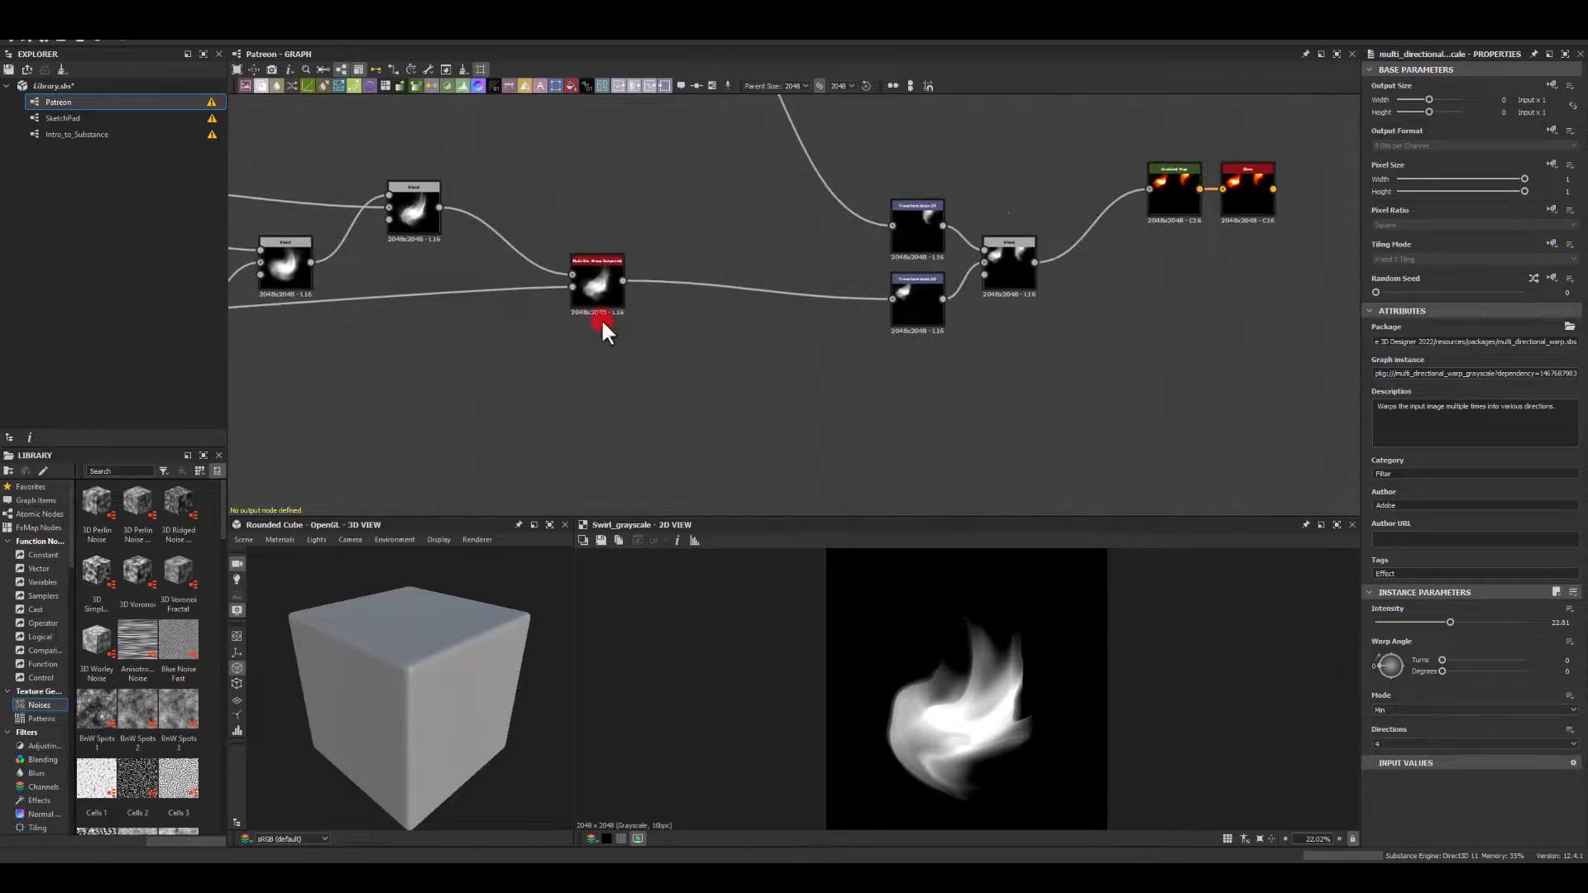
Preview the Glow output and inspect the settings of the duplicated chain's first Multi Dir. Warp Grayscale node.
{"action": "left_click", "coordinate": [1243, 205]}
{"action": "scroll", "coordinate": [329, 330], "scroll_direction": "up", "scroll_amount": 2}
{"action": "middle_click_drag", "start_coordinate": [329, 330], "coordinate": [659, 314]}
{"action": "scroll", "coordinate": [659, 314], "scroll_direction": "up", "scroll_amount": 1}
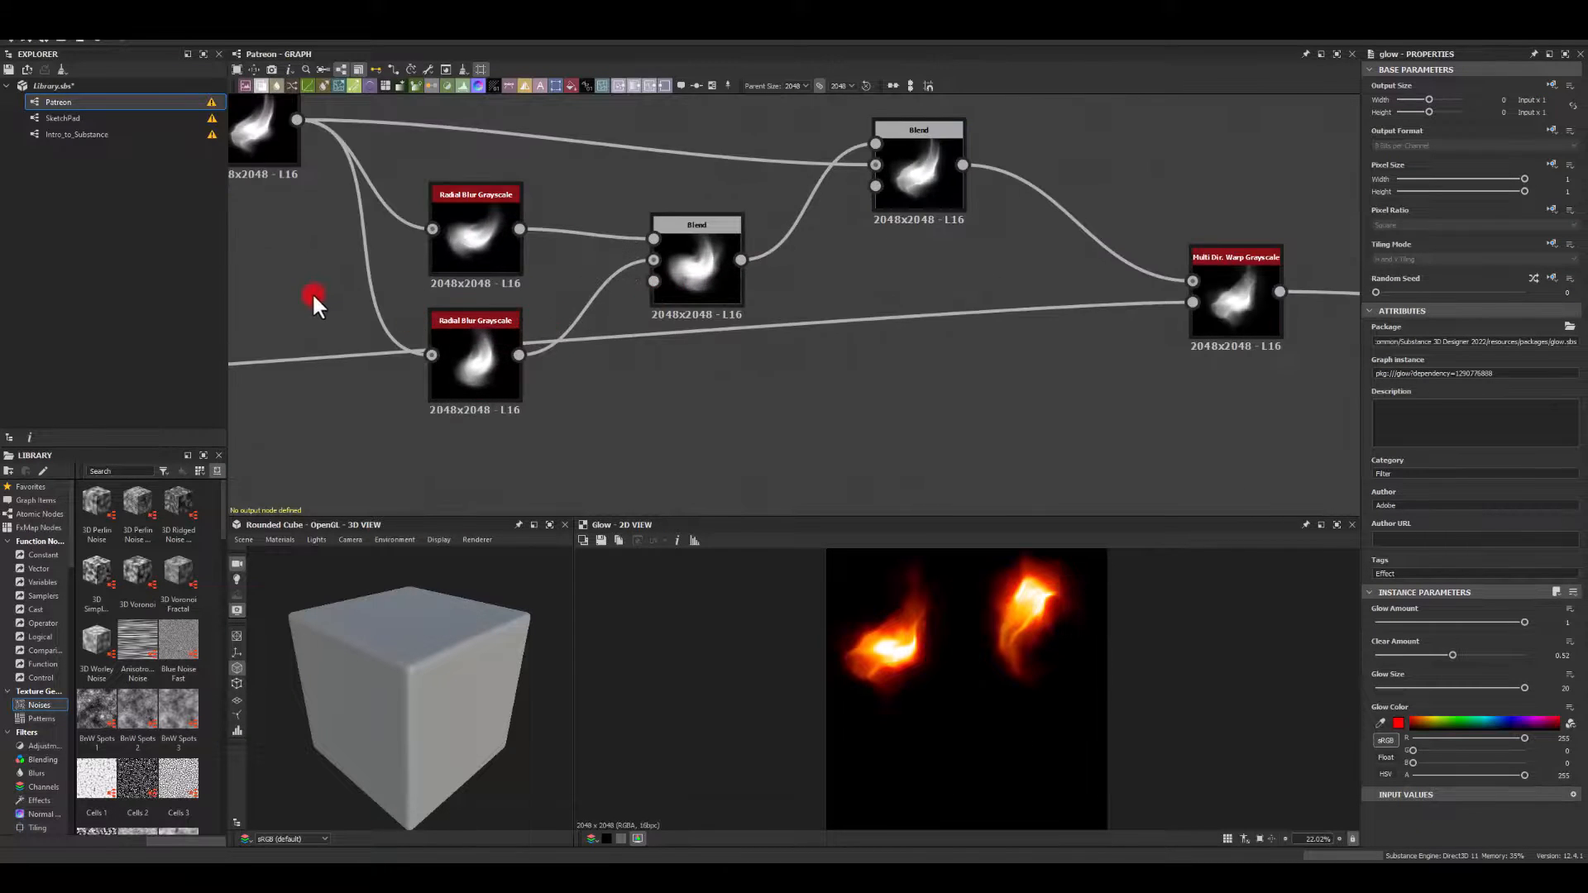
{"action": "middle_click_drag", "start_coordinate": [312, 298], "coordinate": [543, 319]}
{"action": "middle_click_drag", "start_coordinate": [359, 332], "coordinate": [679, 432]}
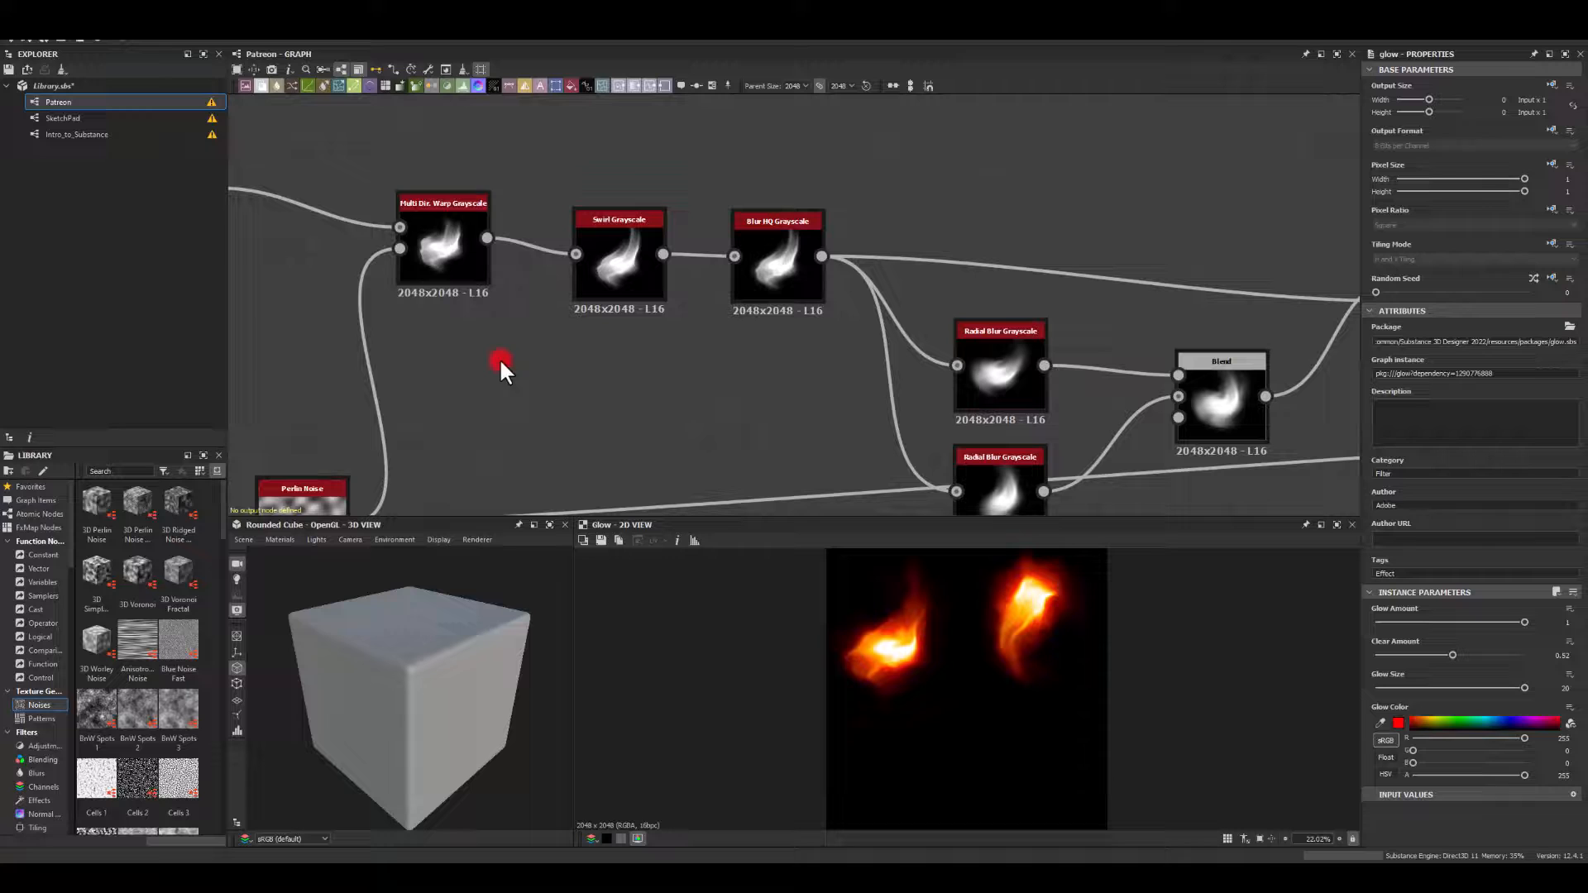
{"action": "left_click", "coordinate": [435, 248]}
{"action": "middle_click_drag", "start_coordinate": [1307, 427], "coordinate": [599, 320]}
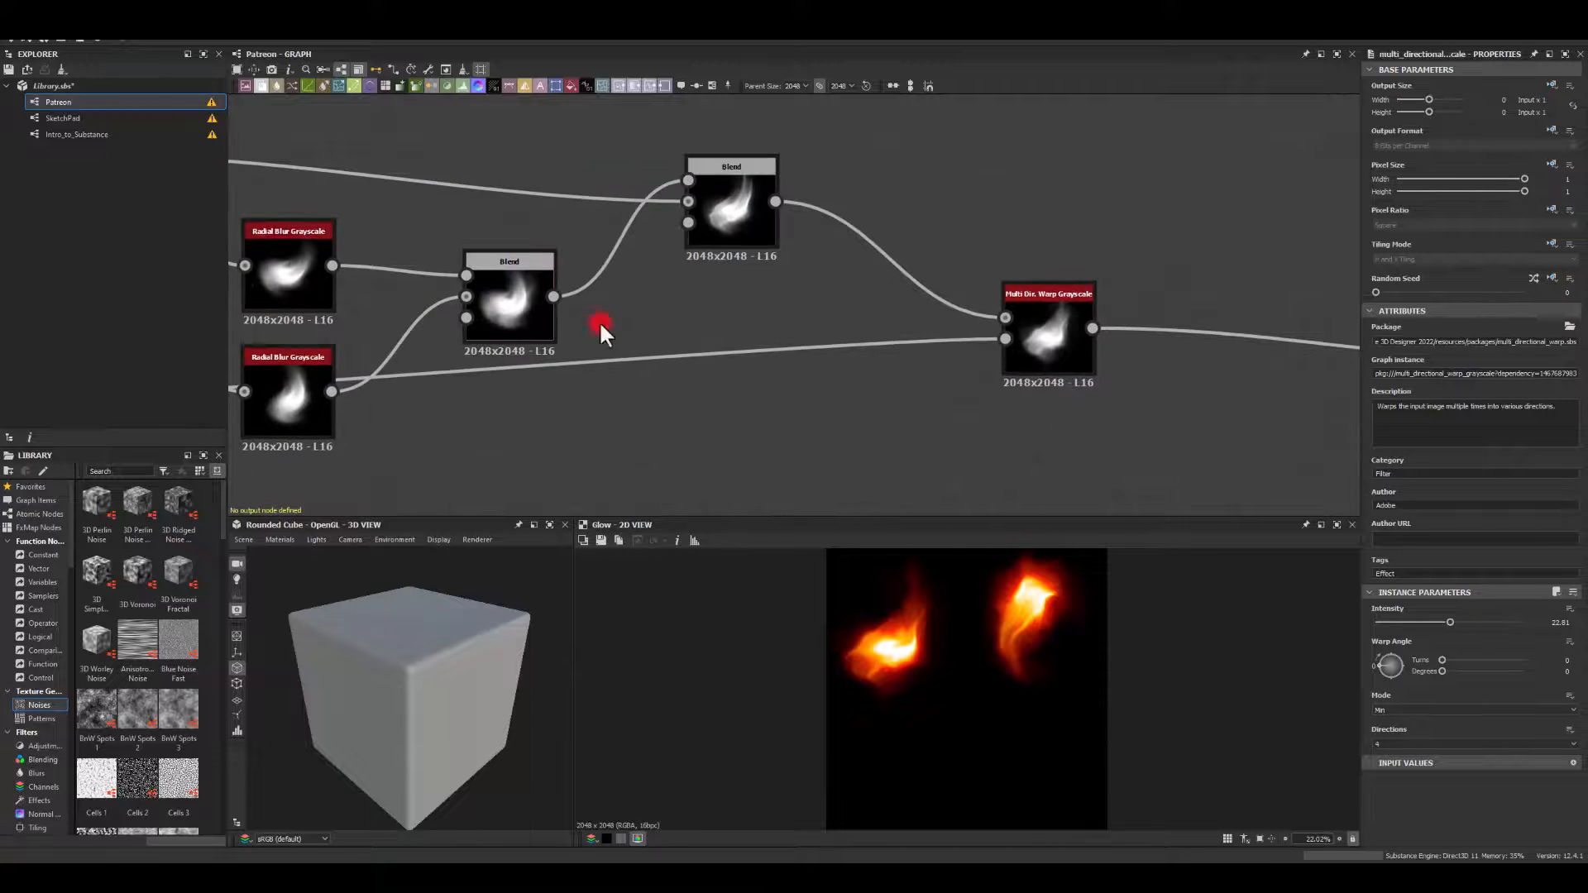
Lower the Intensity of the duplicated chain's last Multi Dir. Warp Grayscale node to about 23.43, comparing the flame at 0 and 31.98.
{"action": "left_click", "coordinate": [1045, 331]}
{"action": "middle_click_drag", "start_coordinate": [1162, 418], "coordinate": [925, 379]}
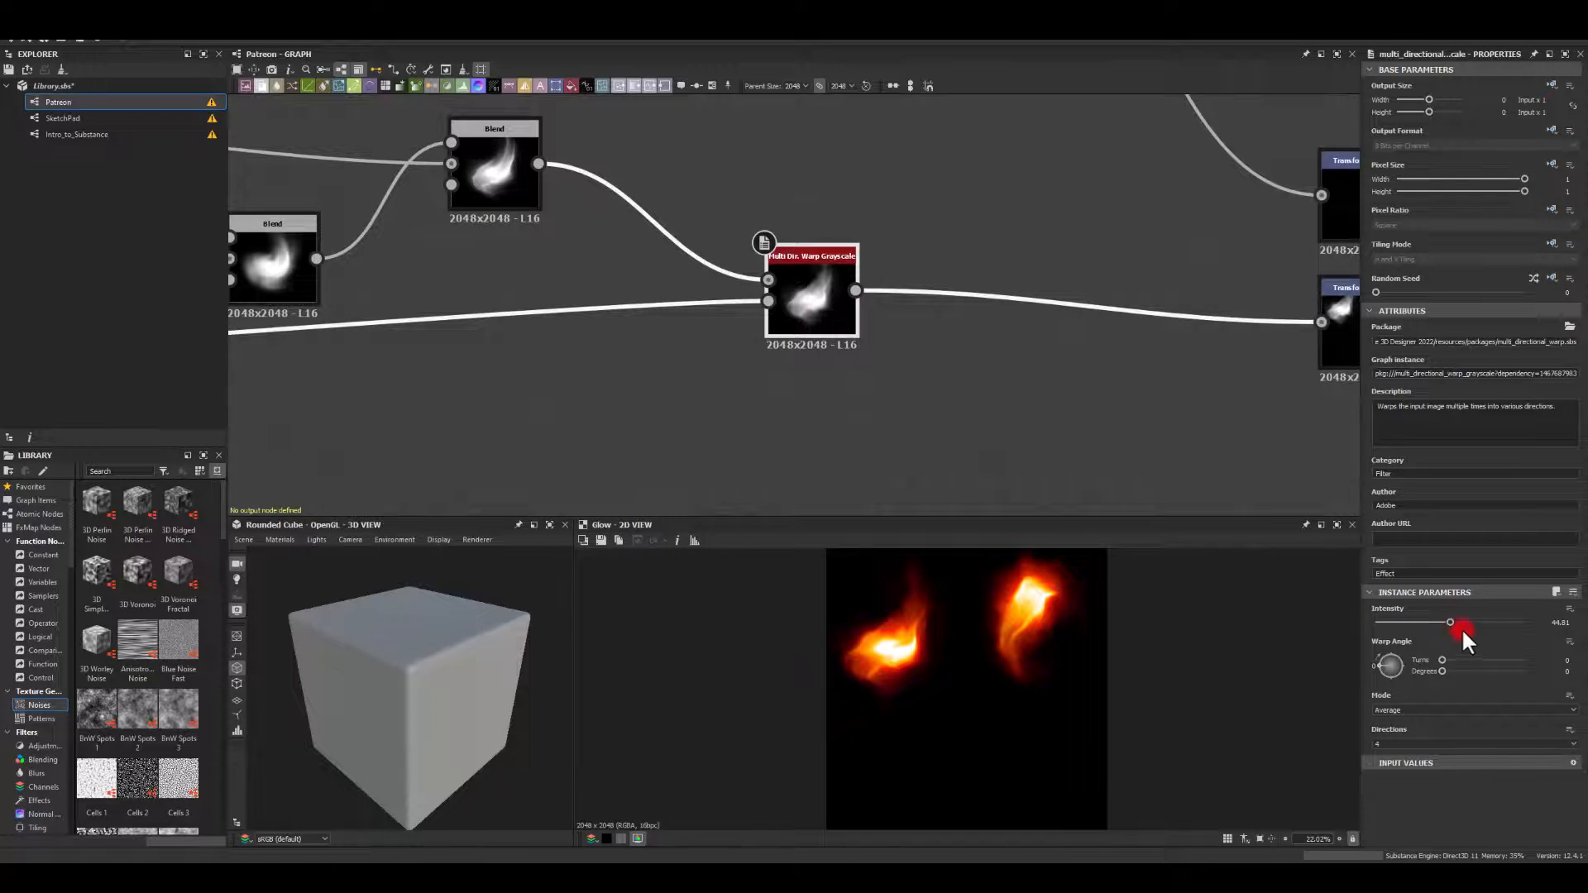
{"action": "left_click_drag", "start_coordinate": [1449, 620], "coordinate": [1265, 626]}
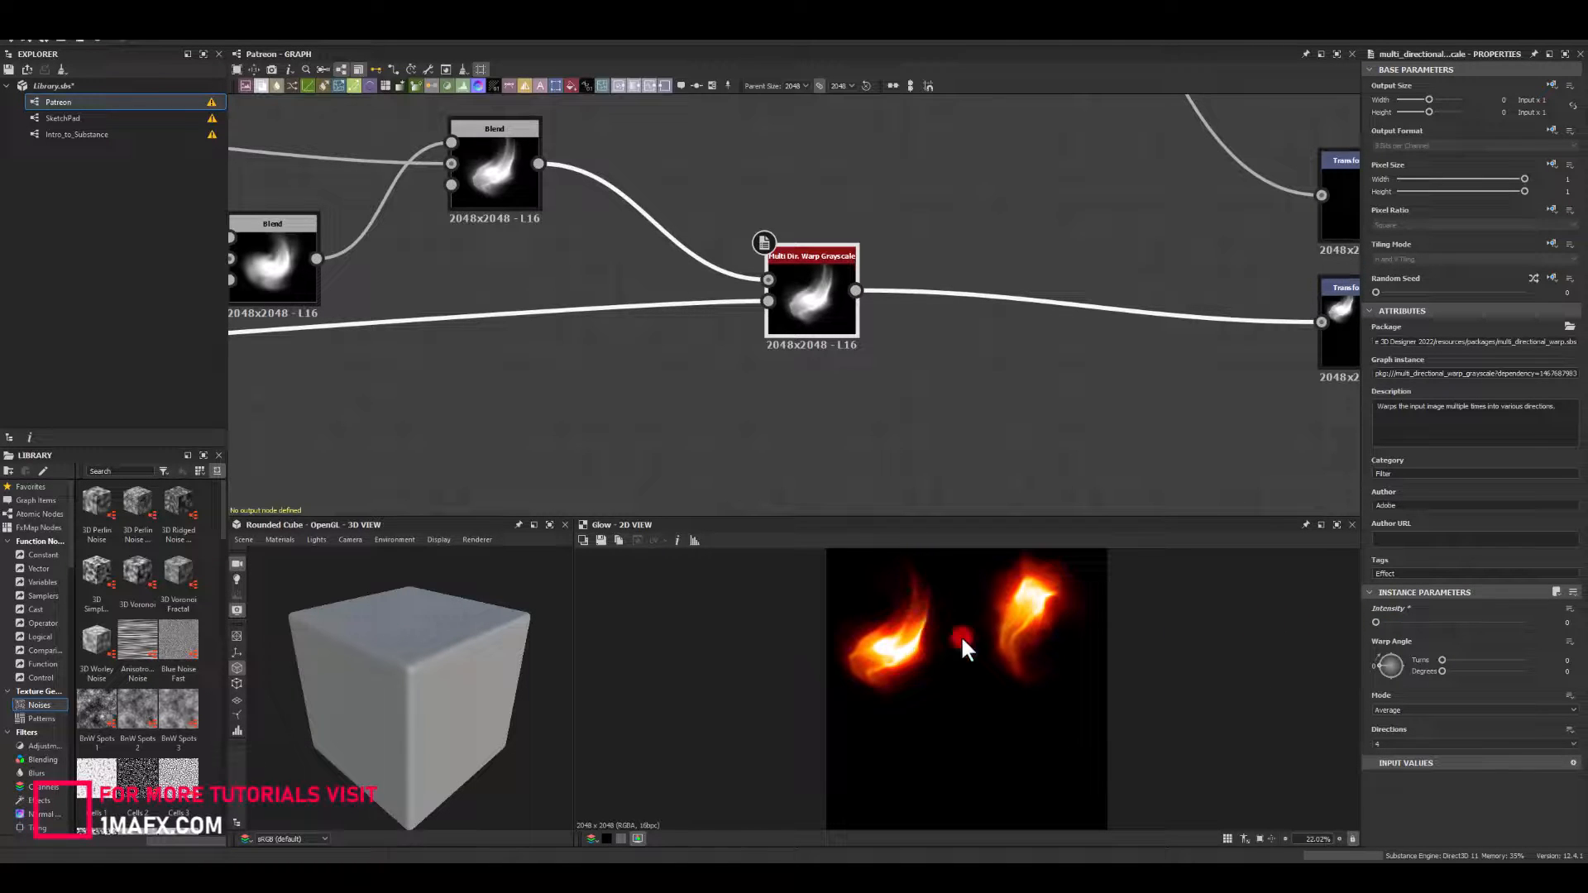
{"action": "left_click_drag", "start_coordinate": [1376, 621], "coordinate": [1427, 624]}
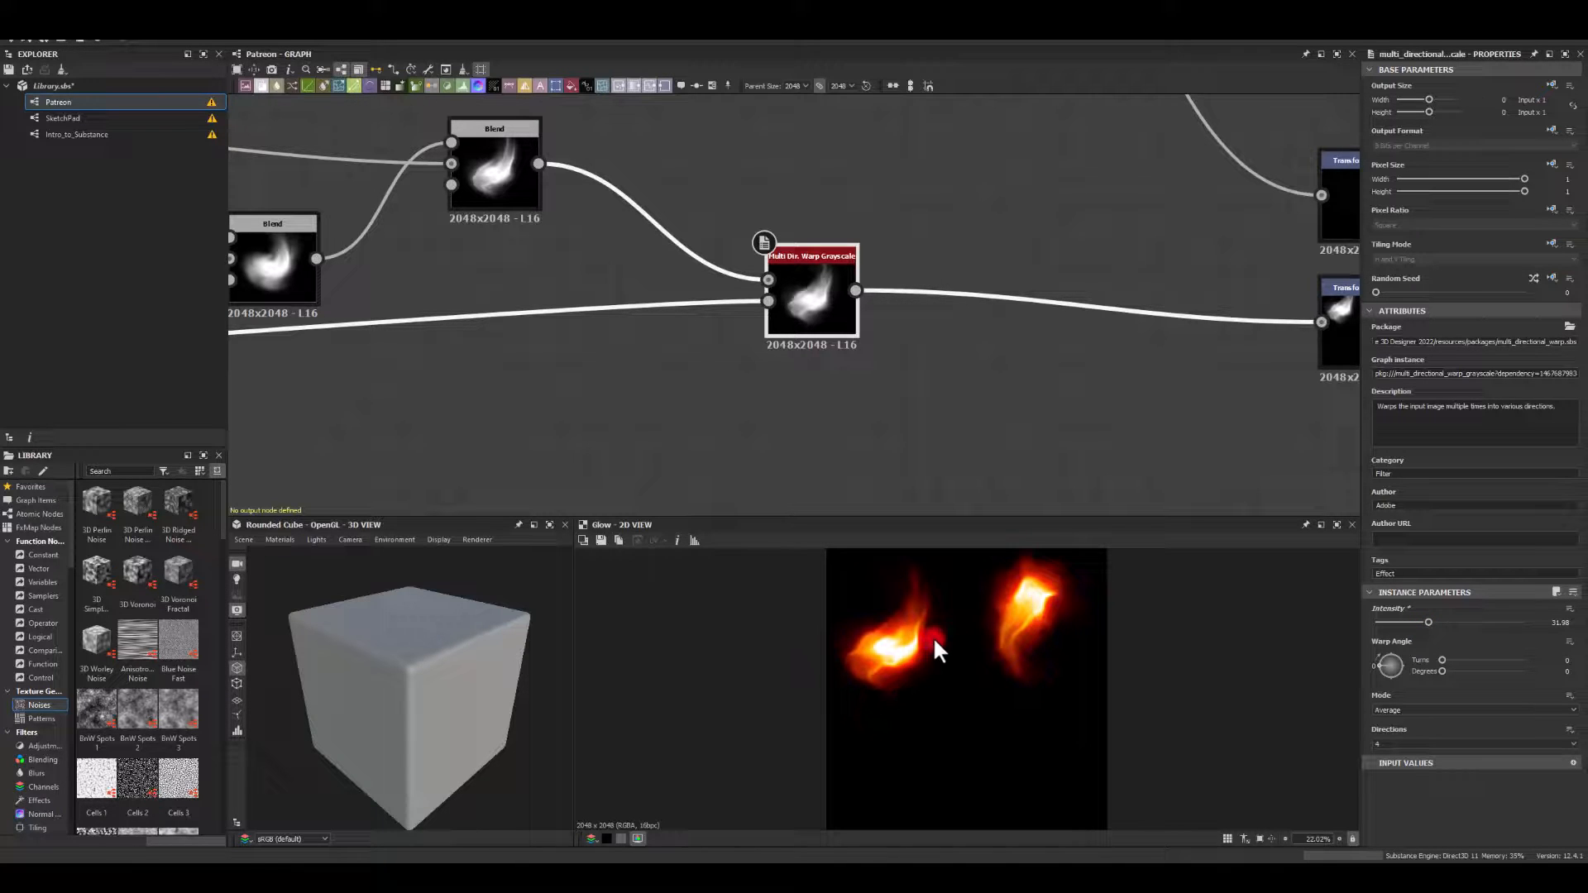
{"action": "middle_click_drag", "start_coordinate": [983, 500], "coordinate": [935, 418]}
{"action": "scroll", "coordinate": [936, 633], "scroll_direction": "up", "scroll_amount": 3}
{"action": "scroll", "coordinate": [936, 633], "scroll_direction": "down", "scroll_amount": 1}
{"action": "middle_click_drag", "start_coordinate": [937, 622], "coordinate": [922, 694]}
{"action": "left_click_drag", "start_coordinate": [1427, 618], "coordinate": [1412, 626]}
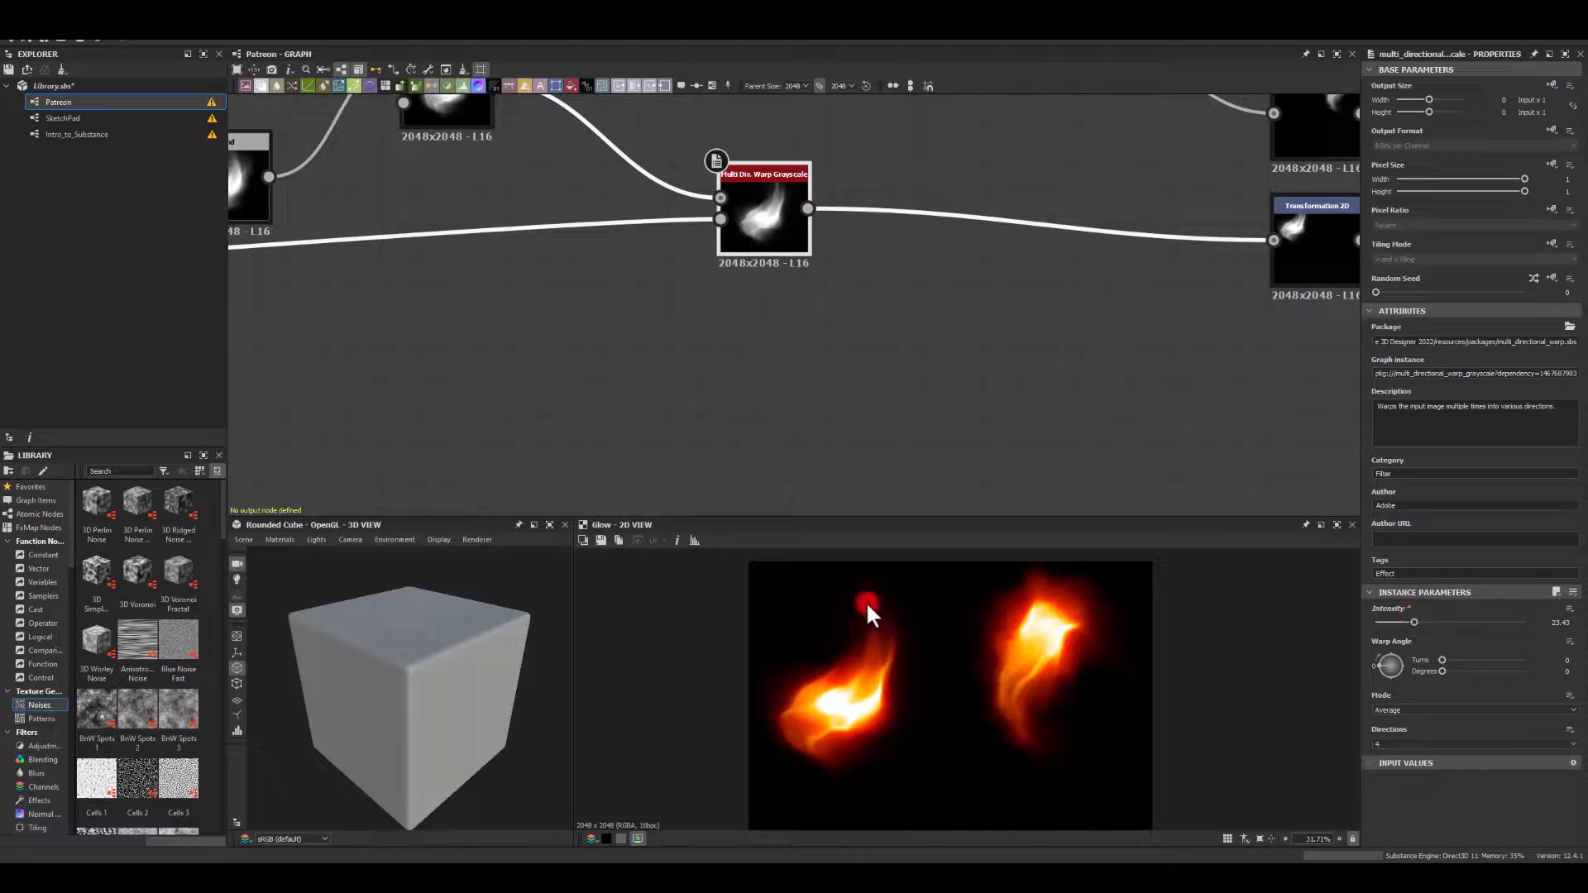
{"action": "scroll", "coordinate": [955, 722], "scroll_direction": "down", "scroll_amount": 3}
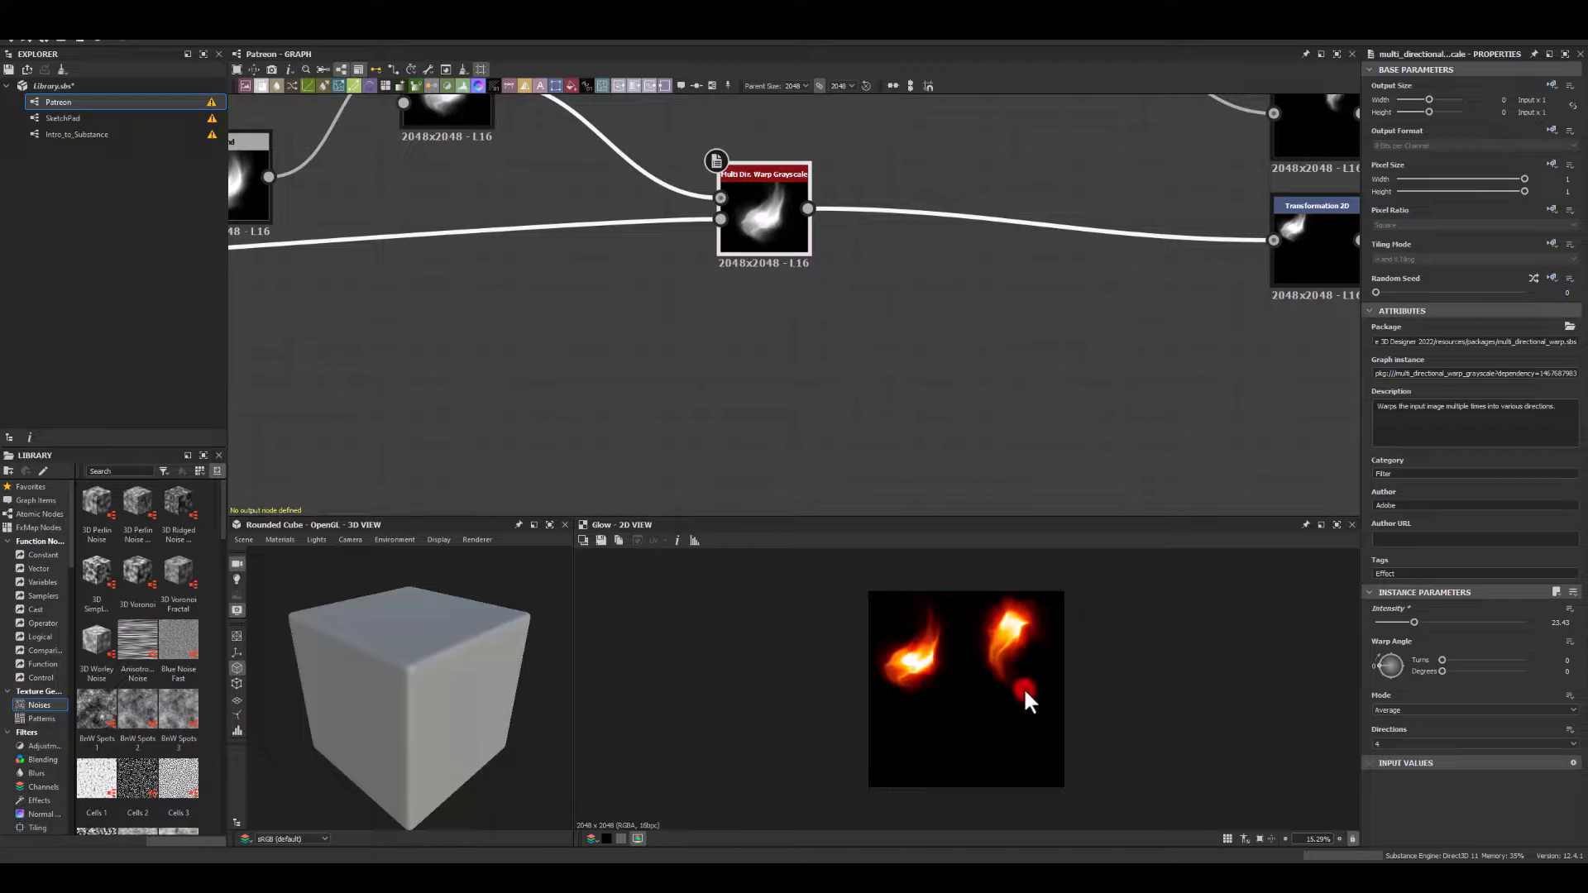
{"action": "scroll", "coordinate": [861, 455], "scroll_direction": "down", "scroll_amount": 2}
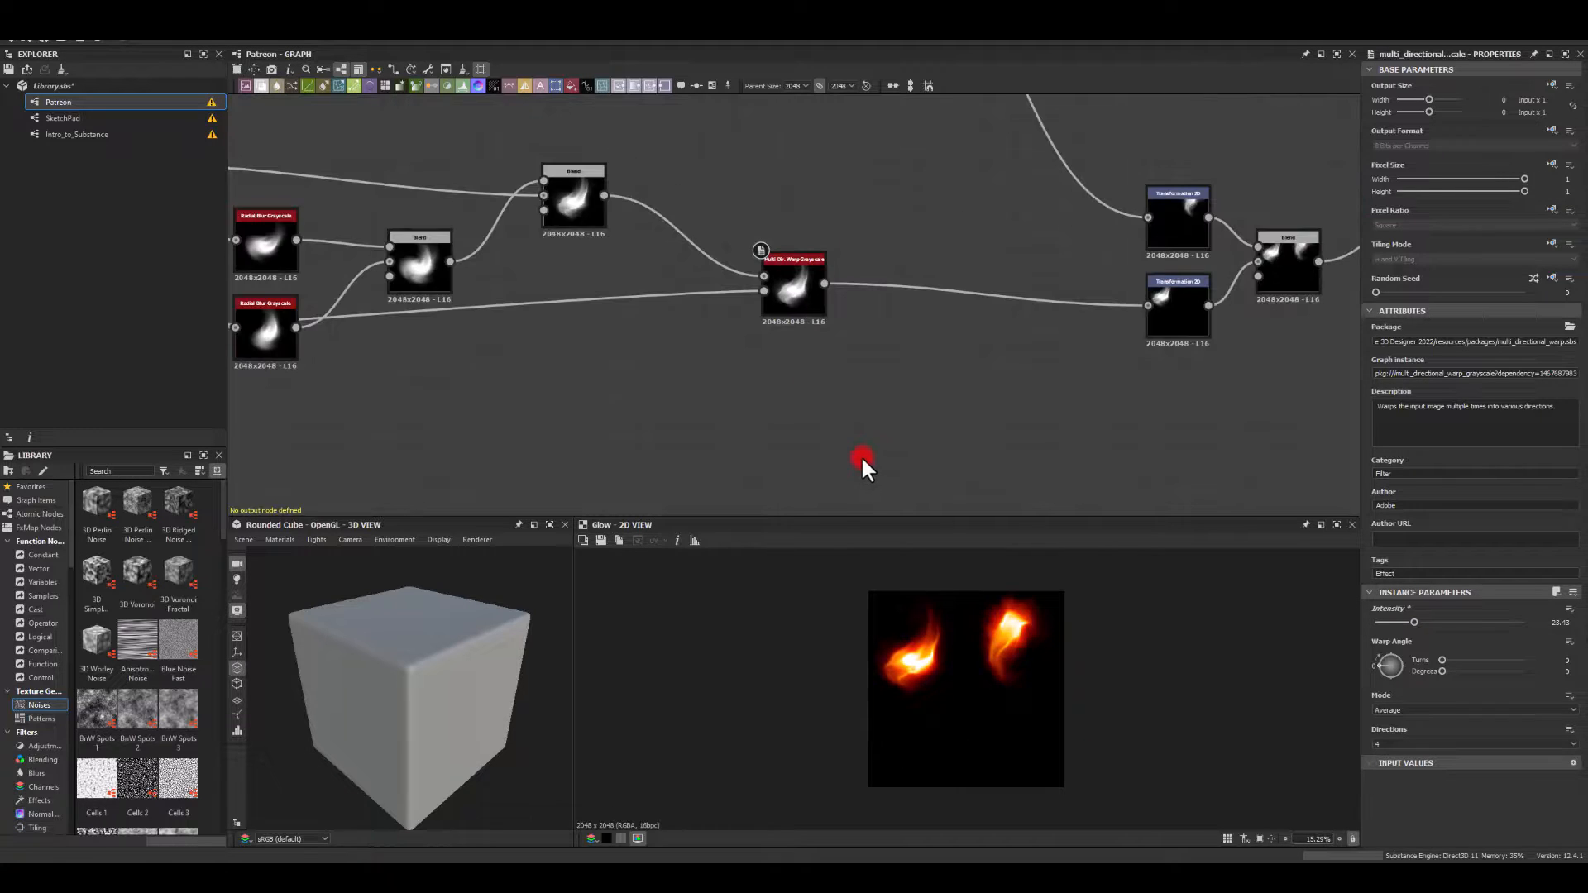
{"action": "middle_click_drag", "start_coordinate": [981, 412], "coordinate": [615, 394]}
{"action": "middle_click_drag", "start_coordinate": [1032, 379], "coordinate": [911, 409]}
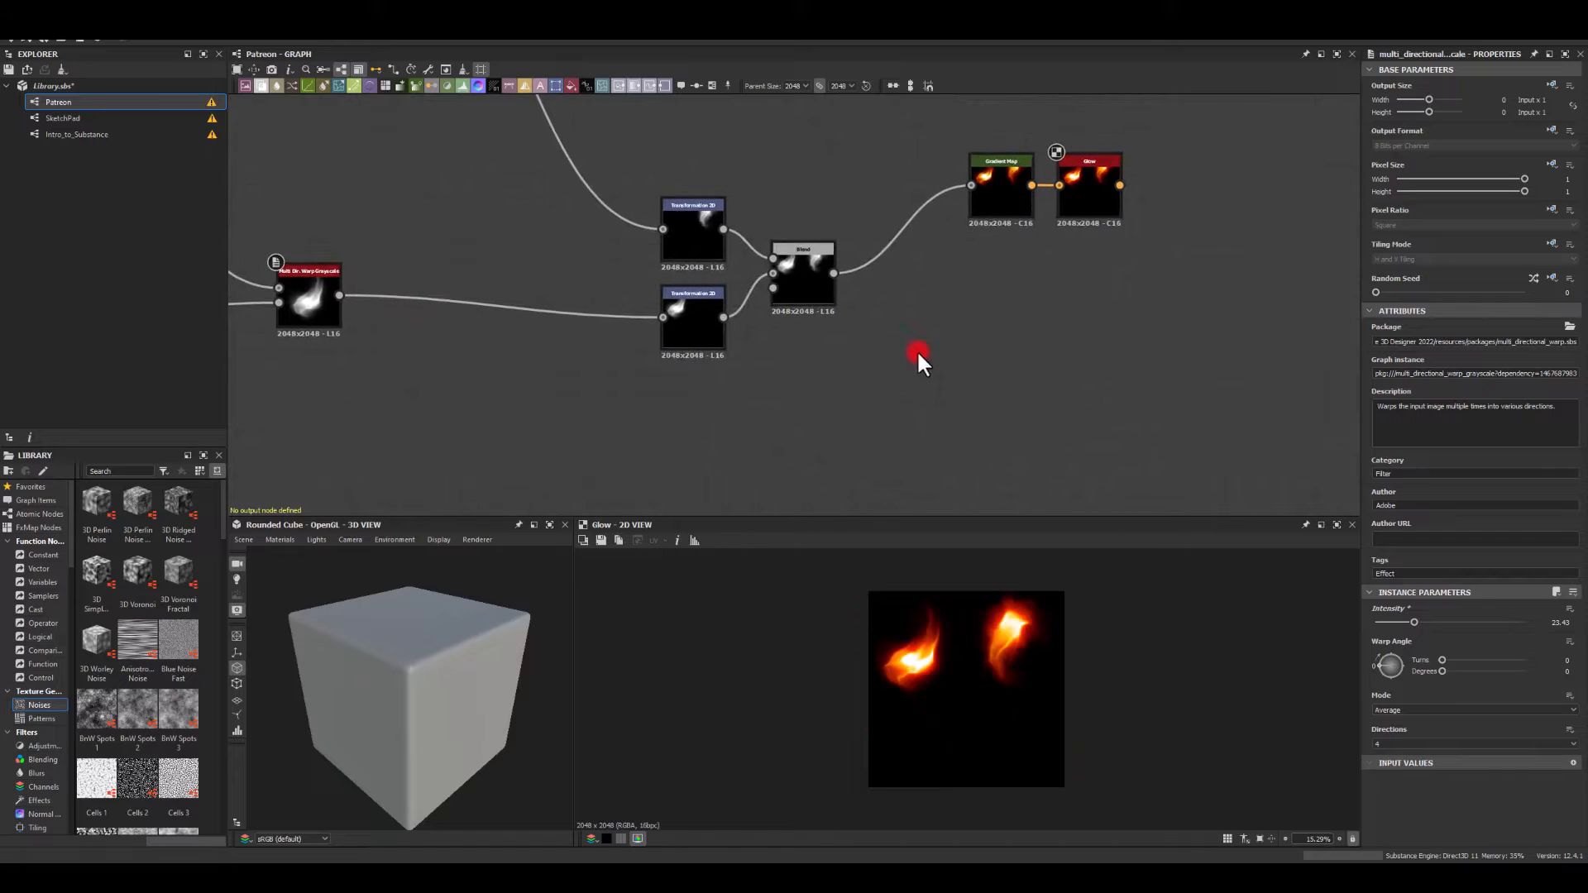